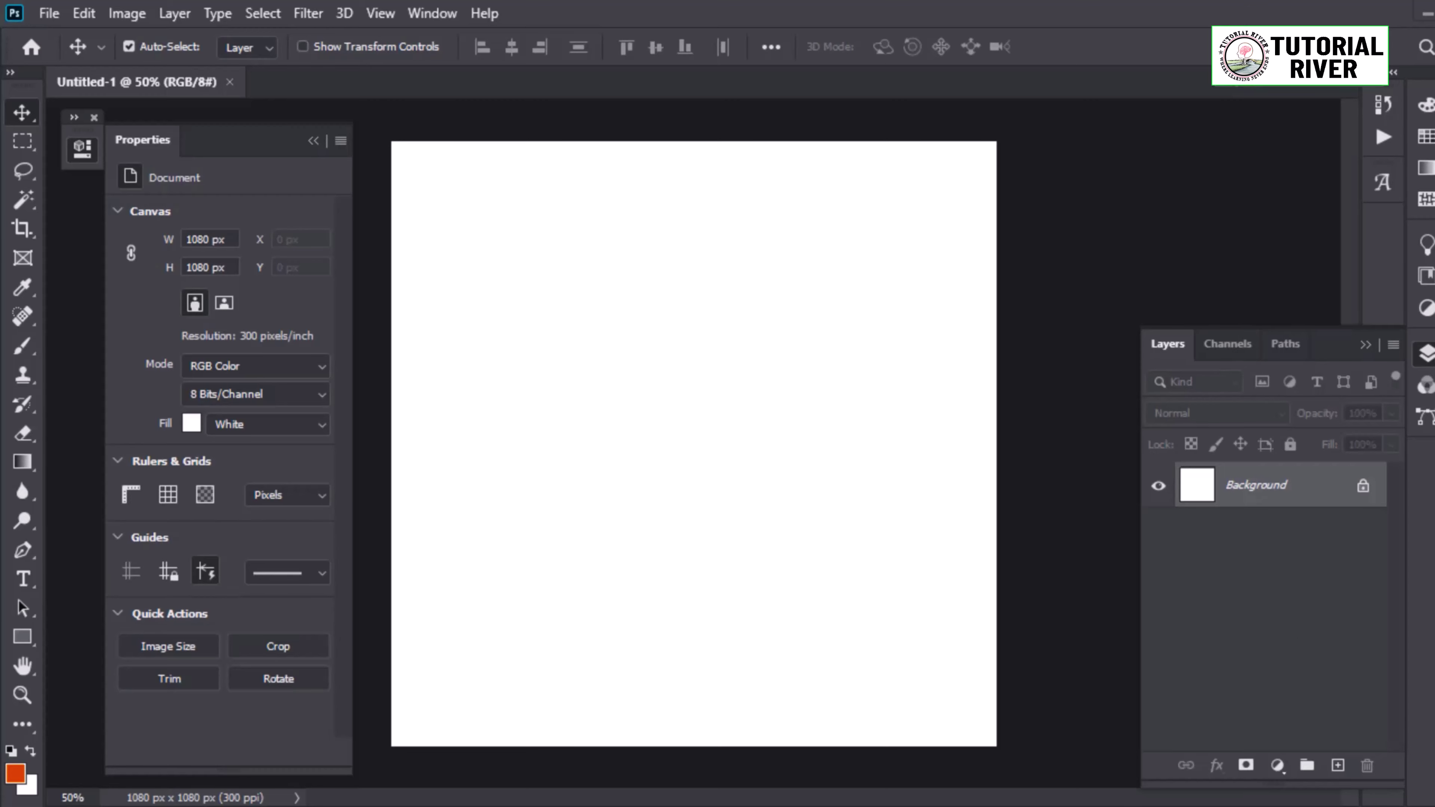
# Step: Switch to the Pen tool, zoom in on the bottle and undo a misplaced starting point
pyautogui.press('p')
pyautogui.keyDown('alt'); pyautogui.scroll(5, 474, 615); pyautogui.keyUp('alt')
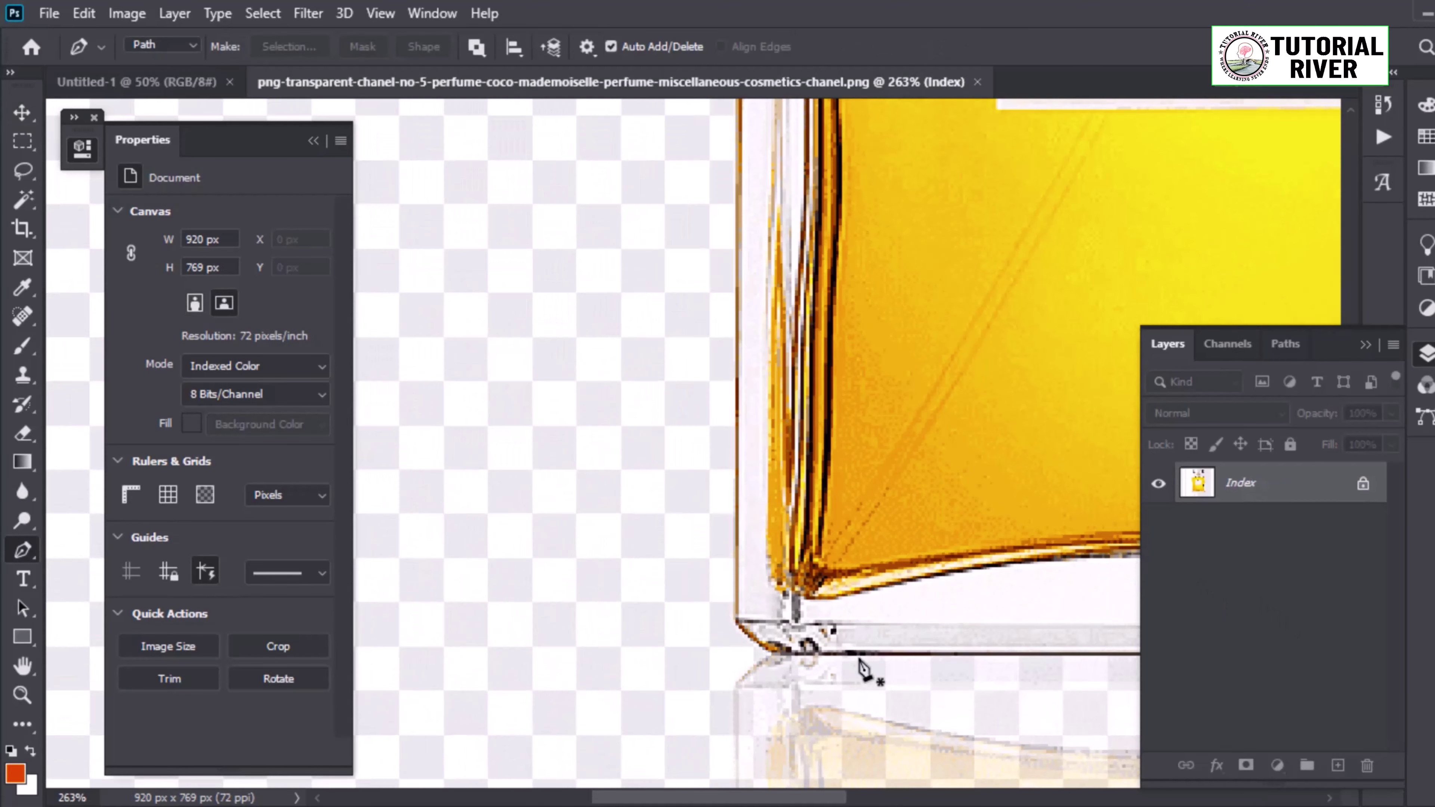
pyautogui.keyDown('alt'); pyautogui.scroll(-5, 769, 599); pyautogui.keyUp('alt')
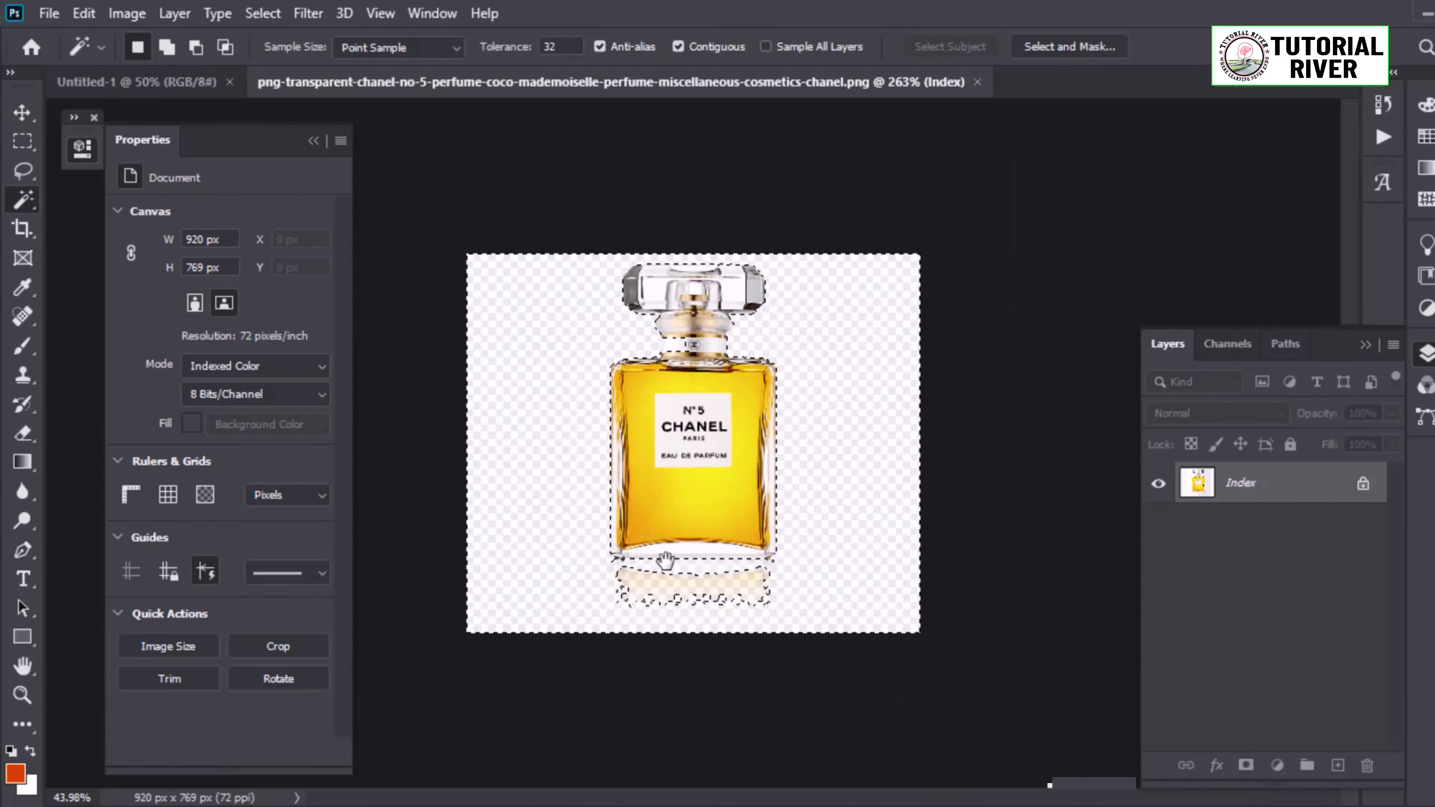
pyautogui.keyDown('alt'); pyautogui.scroll(2, 670, 616); pyautogui.keyUp('alt')
pyautogui.keyDown('alt'); pyautogui.scroll(2, 865, 545); pyautogui.keyUp('alt')
pyautogui.keyDown('alt'); pyautogui.scroll(3, 887, 526); pyautogui.keyUp('alt')
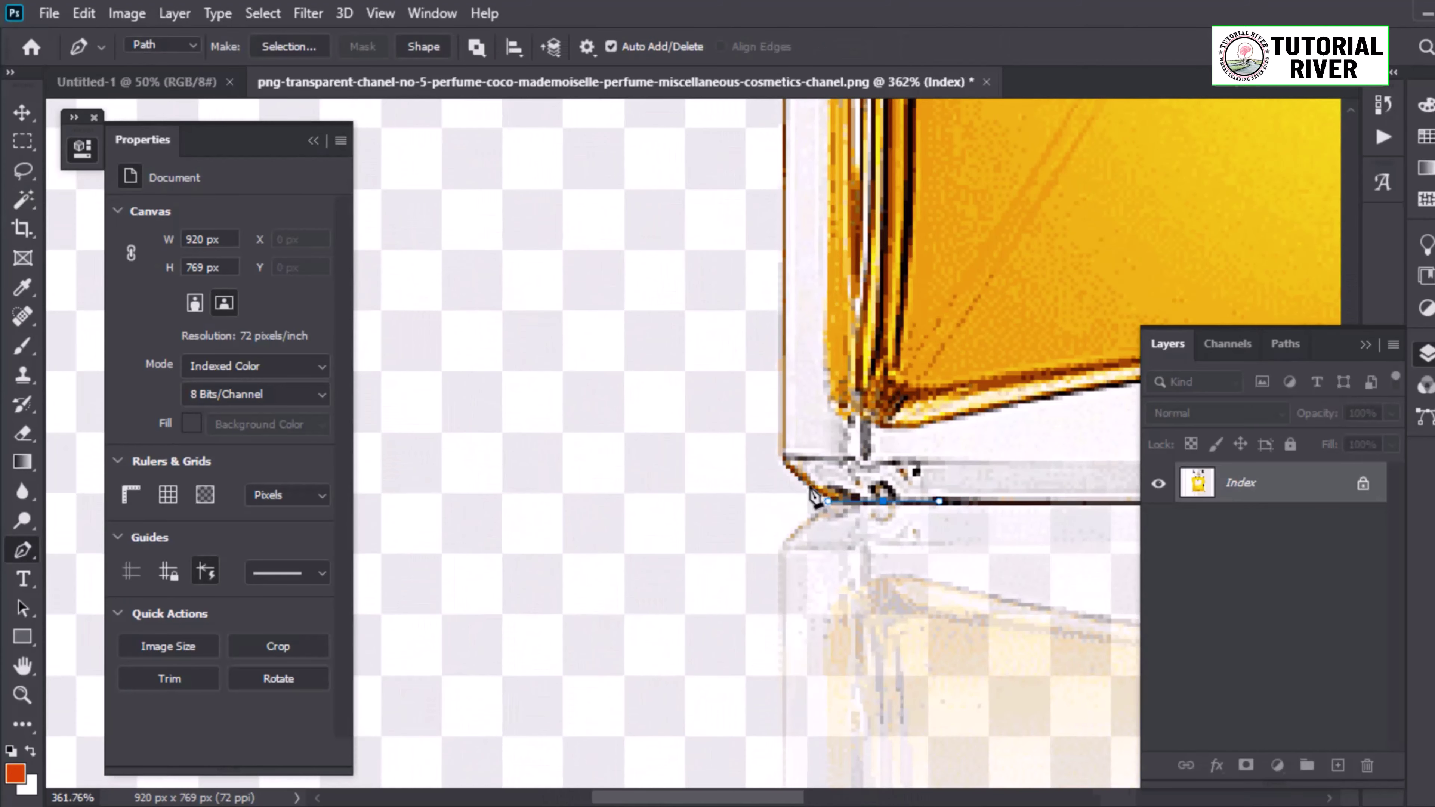
pyautogui.keyDown('alt'); pyautogui.scroll(-3, 790, 474); pyautogui.keyUp('alt')
pyautogui.scroll(3, 777, 602)
pyautogui.keyDown('alt'); pyautogui.scroll(2, 825, 385); pyautogui.keyUp('alt')
pyautogui.scroll(-3, 785, 693)
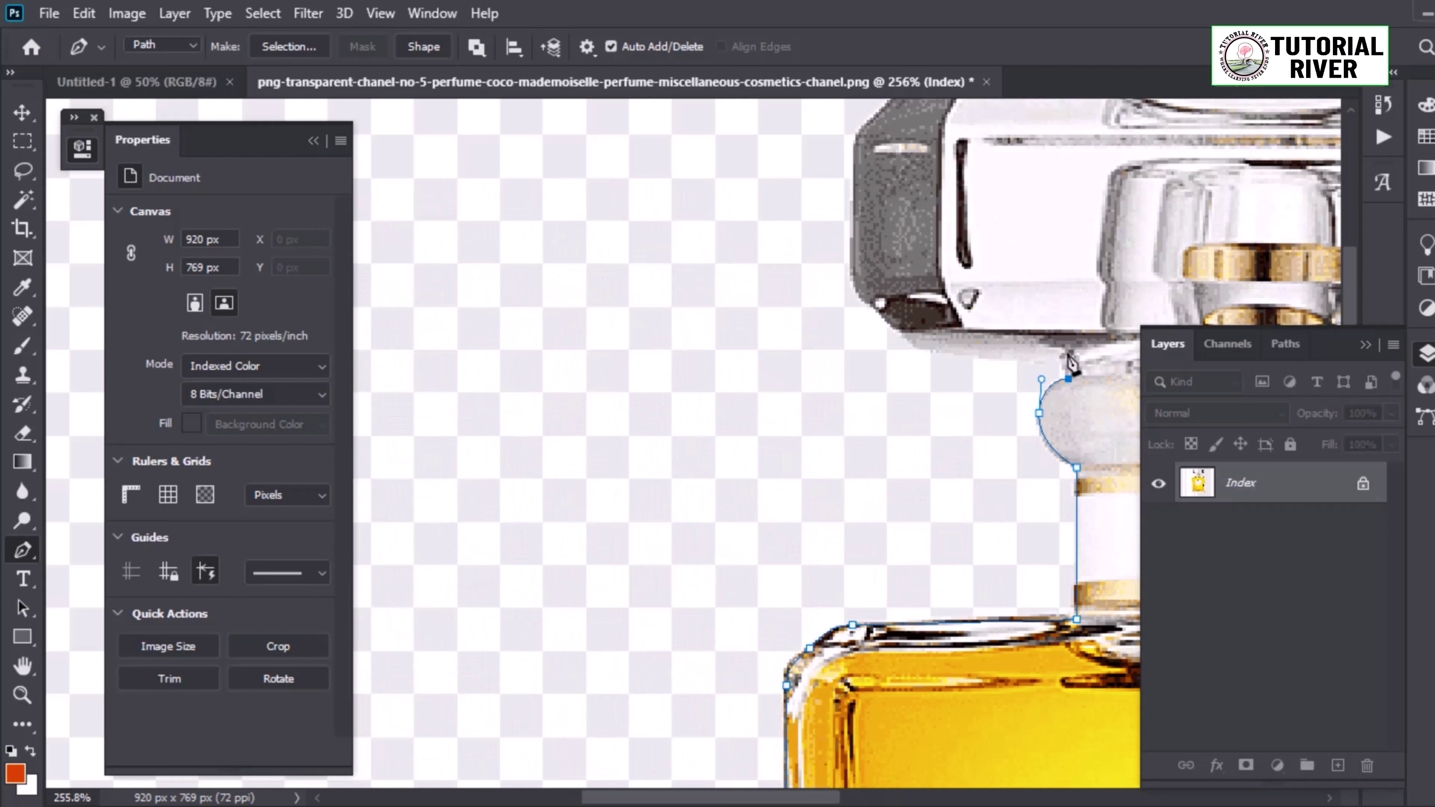
pyautogui.hotkey('ctrl', 'z')
pyautogui.keyDown('alt'); pyautogui.scroll(2, 915, 347); pyautogui.keyUp('alt')
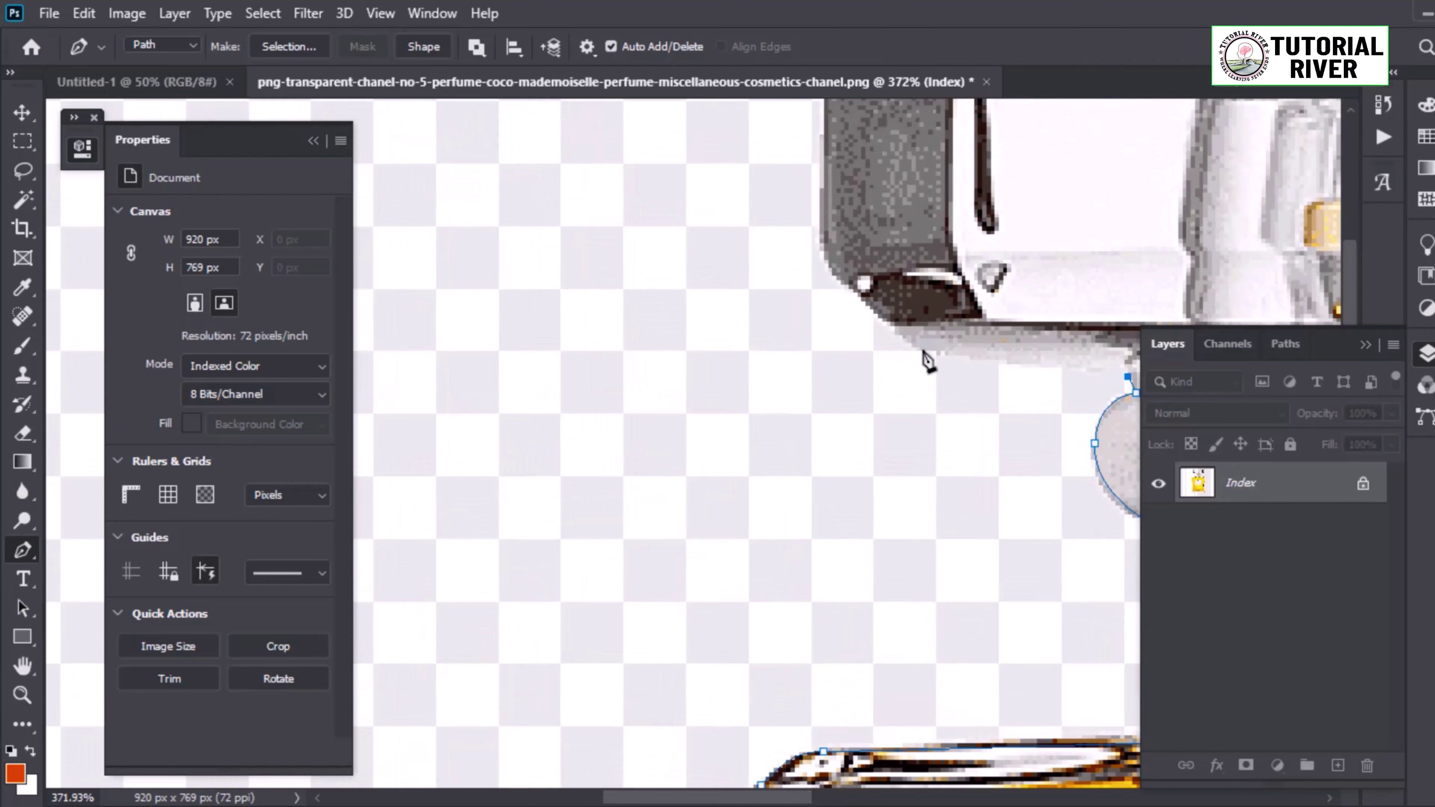
# Step: Trace the path across the cap's top edge, down its right side and around its underside
pyautogui.moveTo(822, 263)
pyautogui.mouseDown()
pyautogui.moveTo(906, 731)
pyautogui.moveTo(881, 477)
pyautogui.mouseUp()
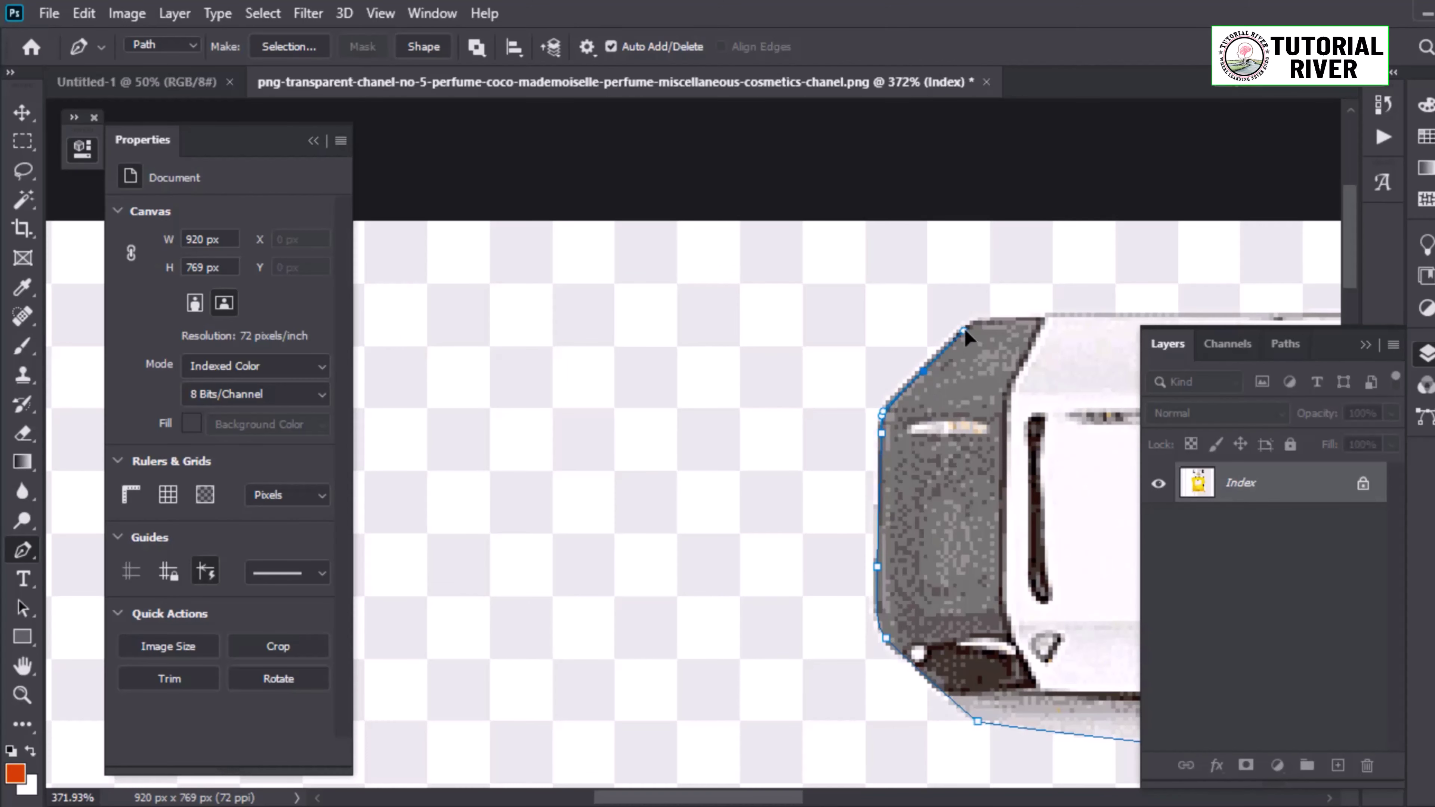
pyautogui.moveTo(1012, 318); pyautogui.dragTo(909, 395)
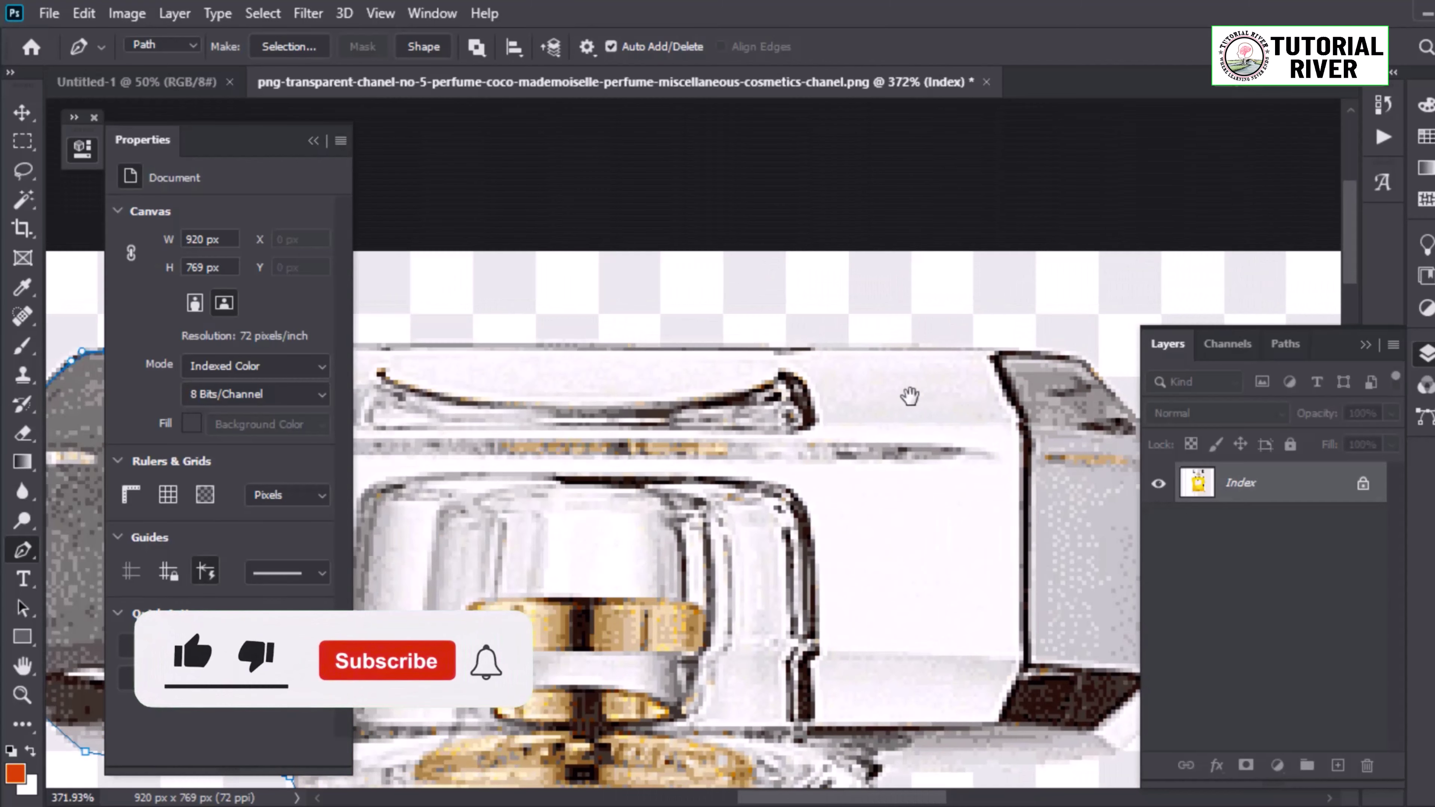
pyautogui.moveTo(1047, 350); pyautogui.dragTo(1101, 351)
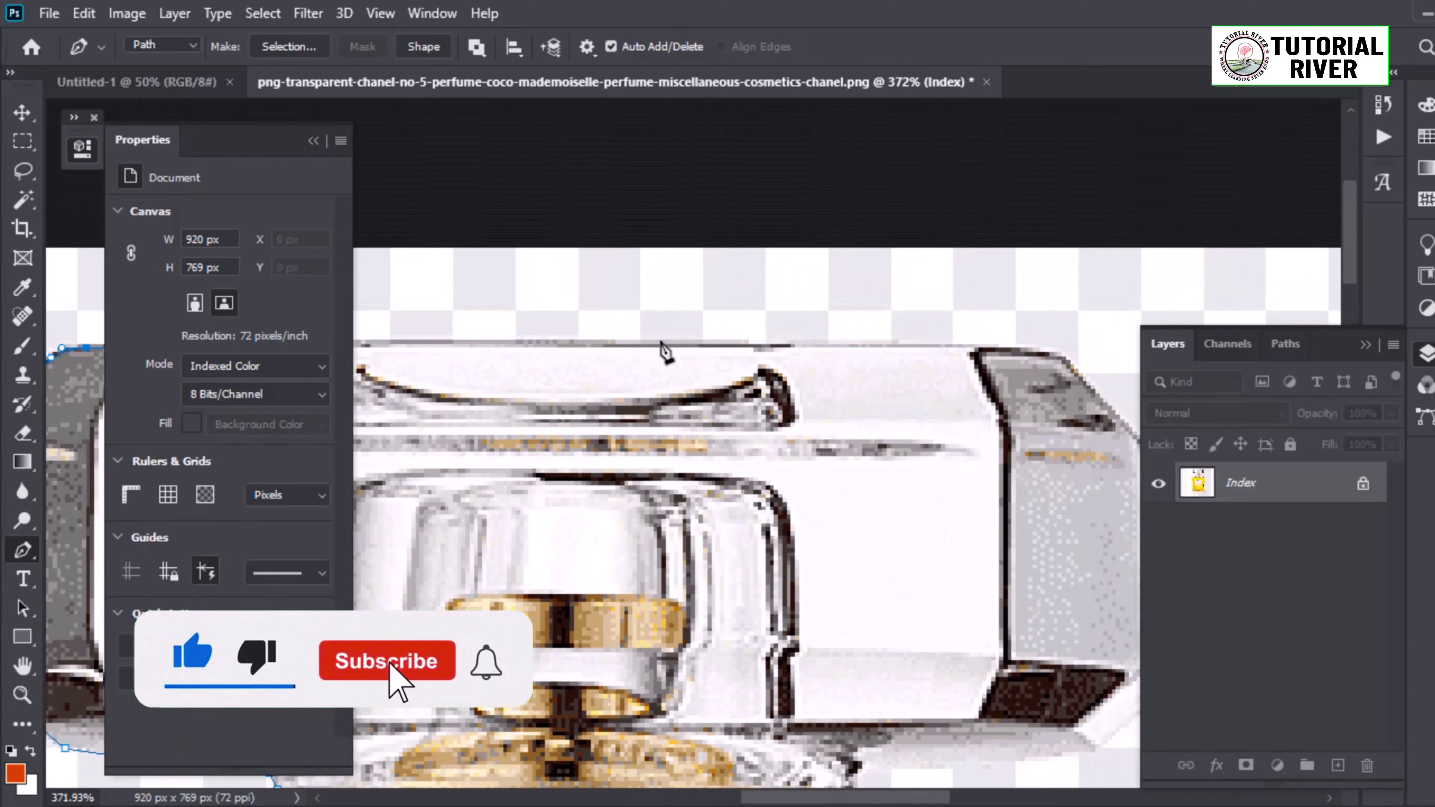
pyautogui.moveTo(649, 344); pyautogui.dragTo(753, 343)
pyautogui.moveTo(1087, 390); pyautogui.dragTo(470, 136)
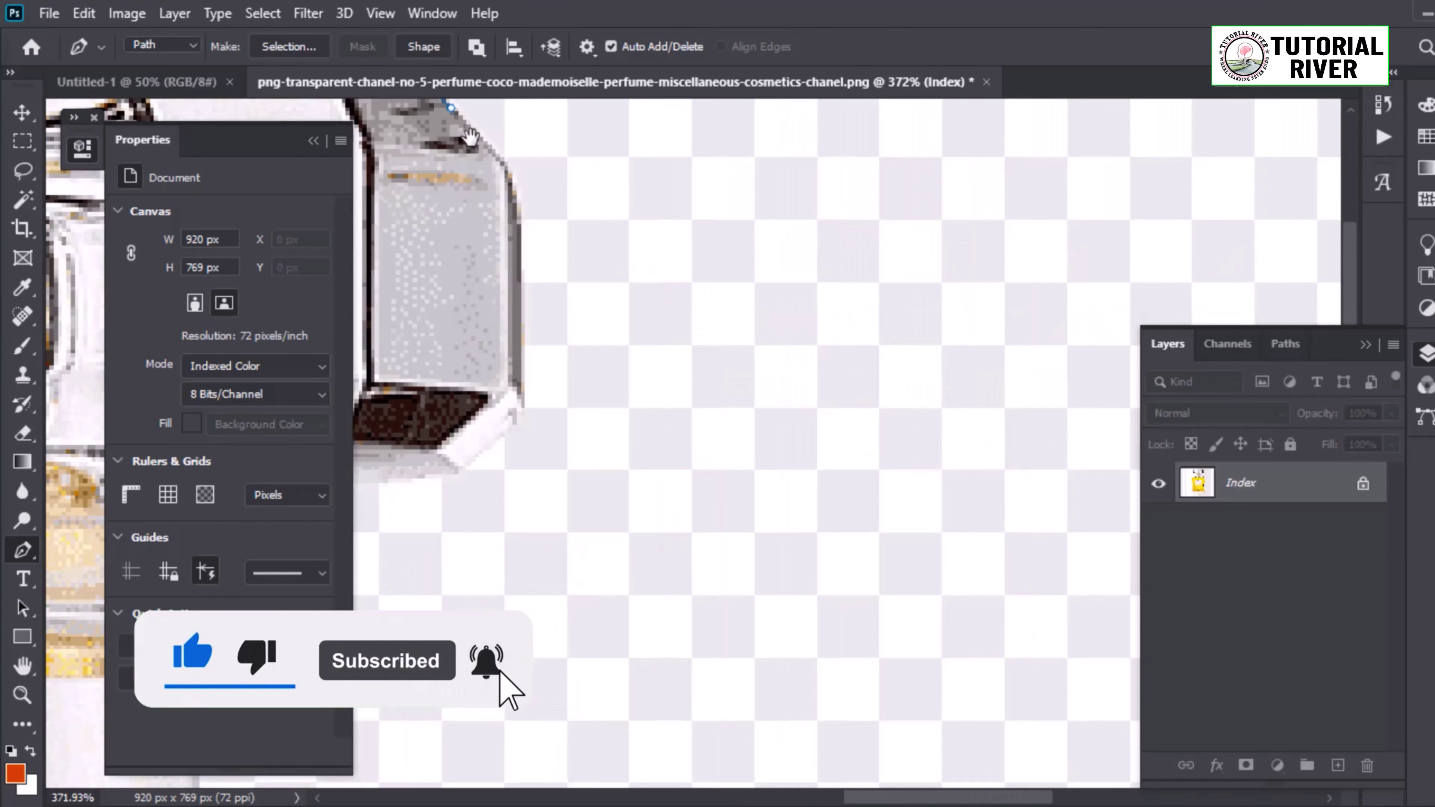
pyautogui.click(517, 224)
pyautogui.moveTo(521, 395)
pyautogui.mouseDown()
pyautogui.moveTo(522, 418)
pyautogui.moveTo(476, 455)
pyautogui.mouseUp()
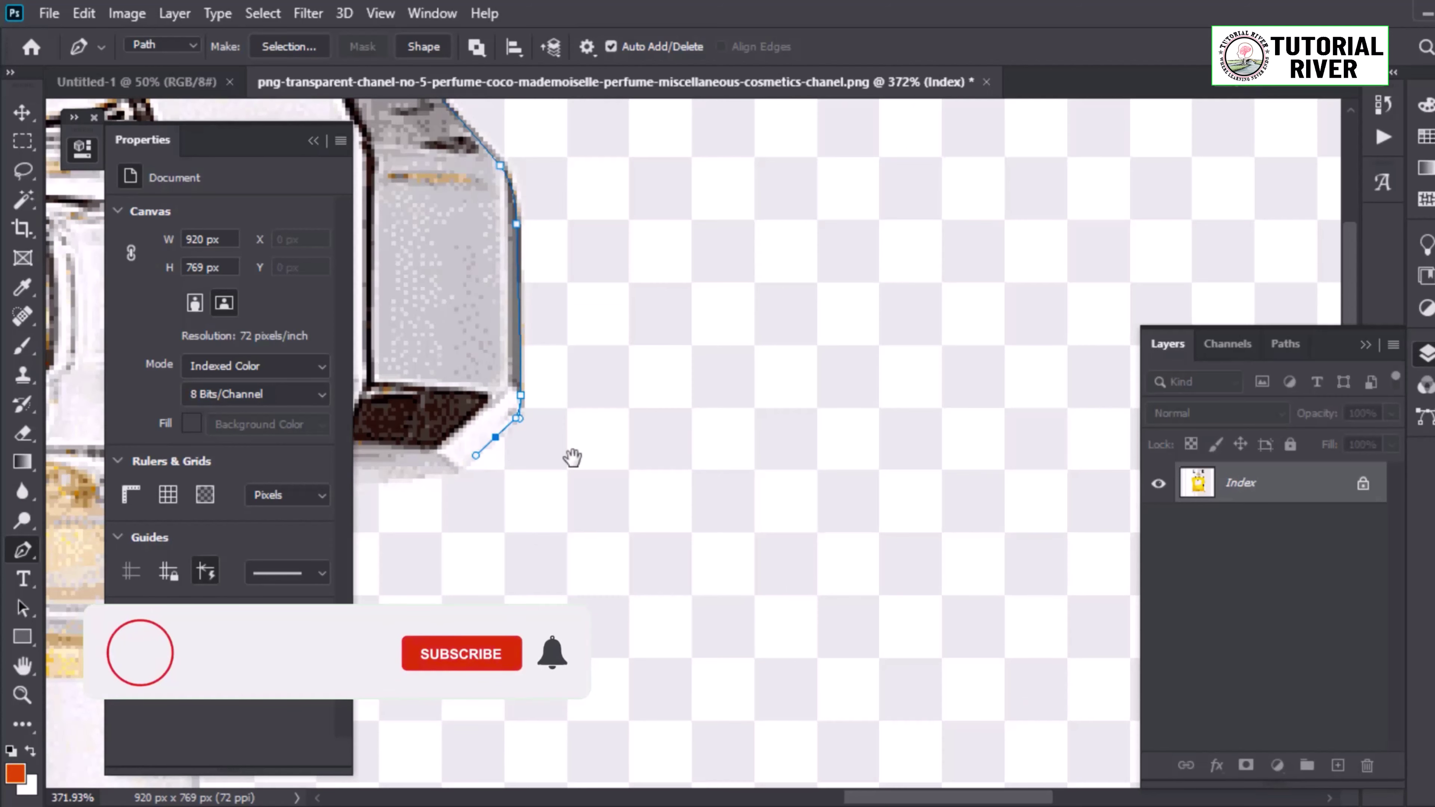
pyautogui.moveTo(570, 459); pyautogui.dragTo(730, 447)
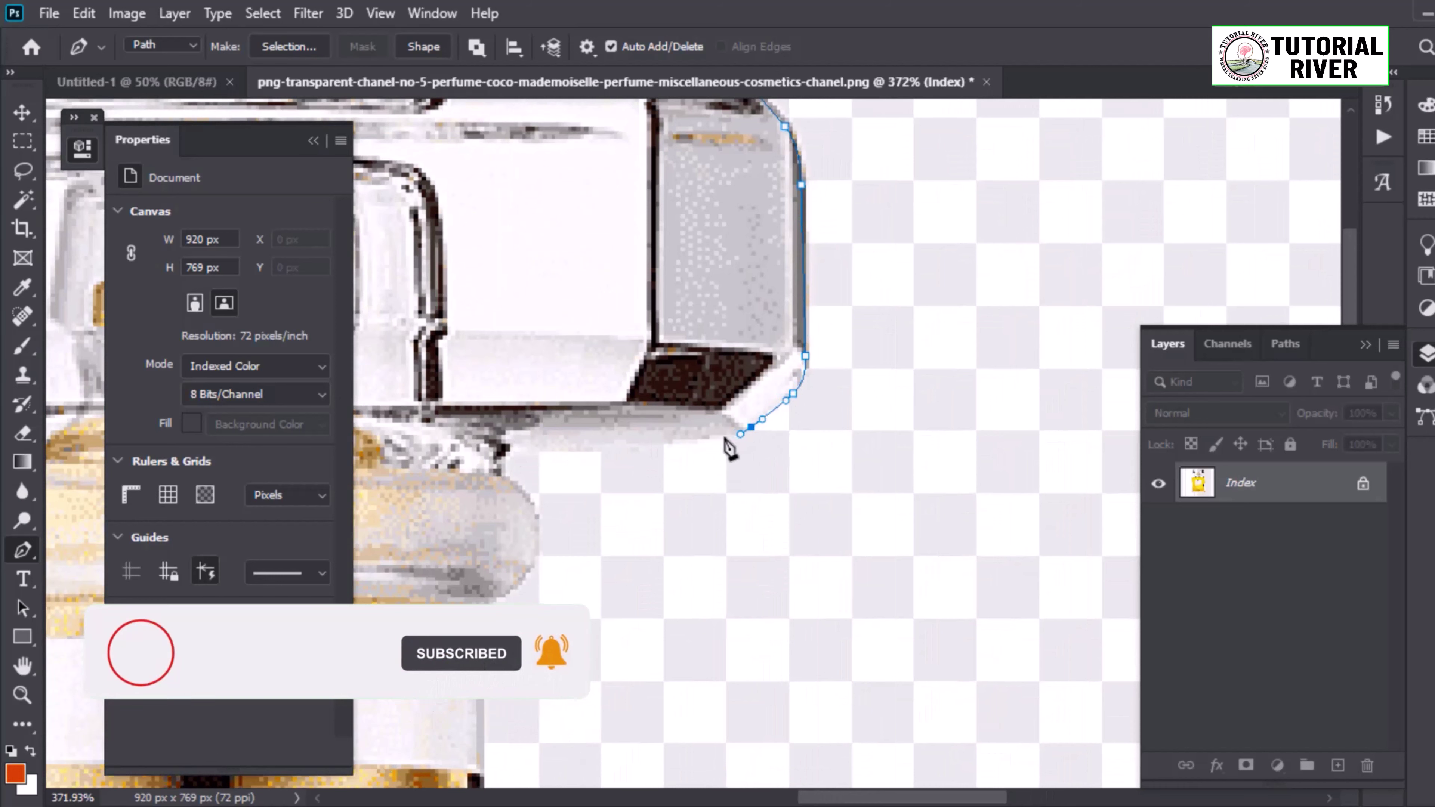
pyautogui.moveTo(722, 435); pyautogui.dragTo(709, 437)
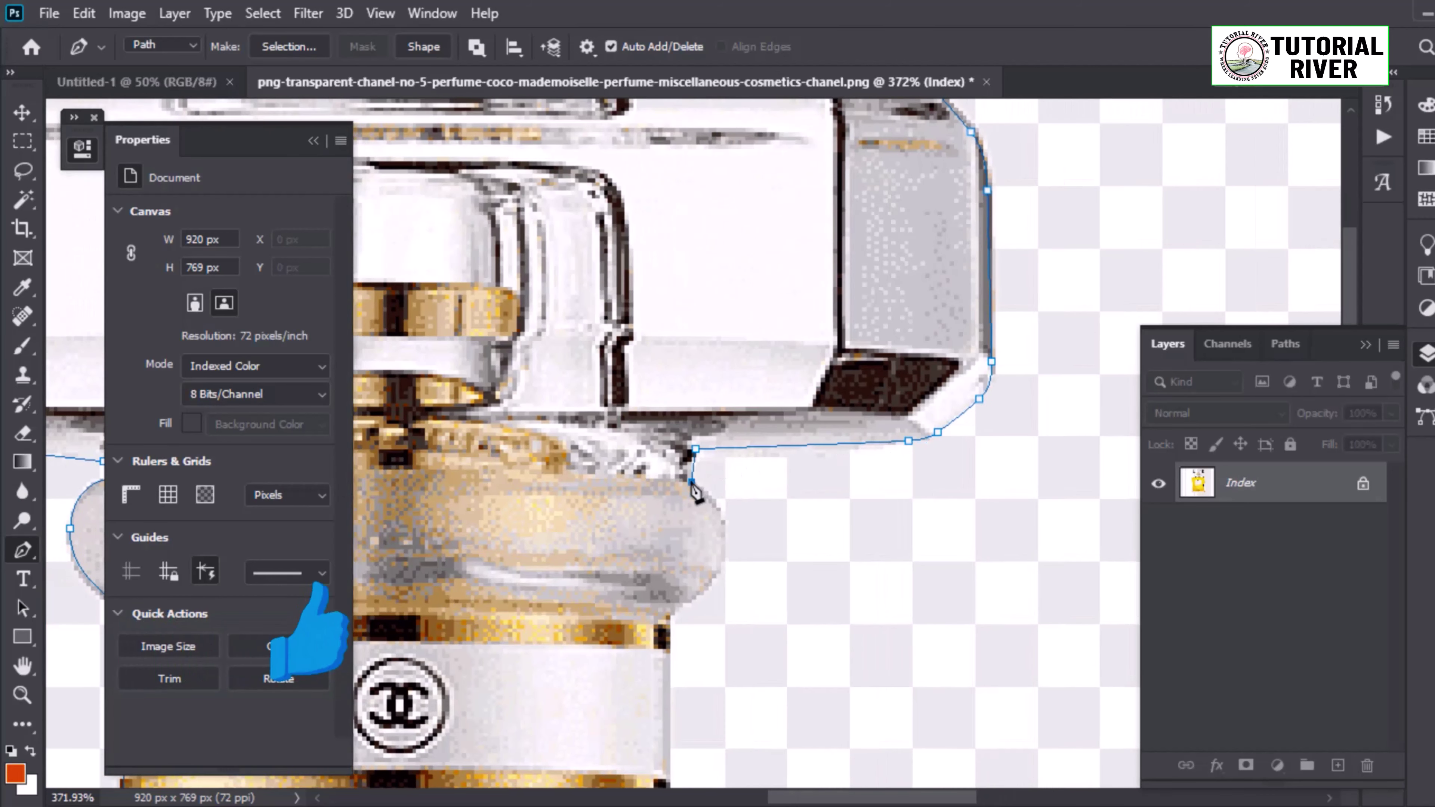
# Step: Continue the path over the bottle's right shoulder and bottom-right corner, then along the base
pyautogui.scroll(-3, 720, 582)
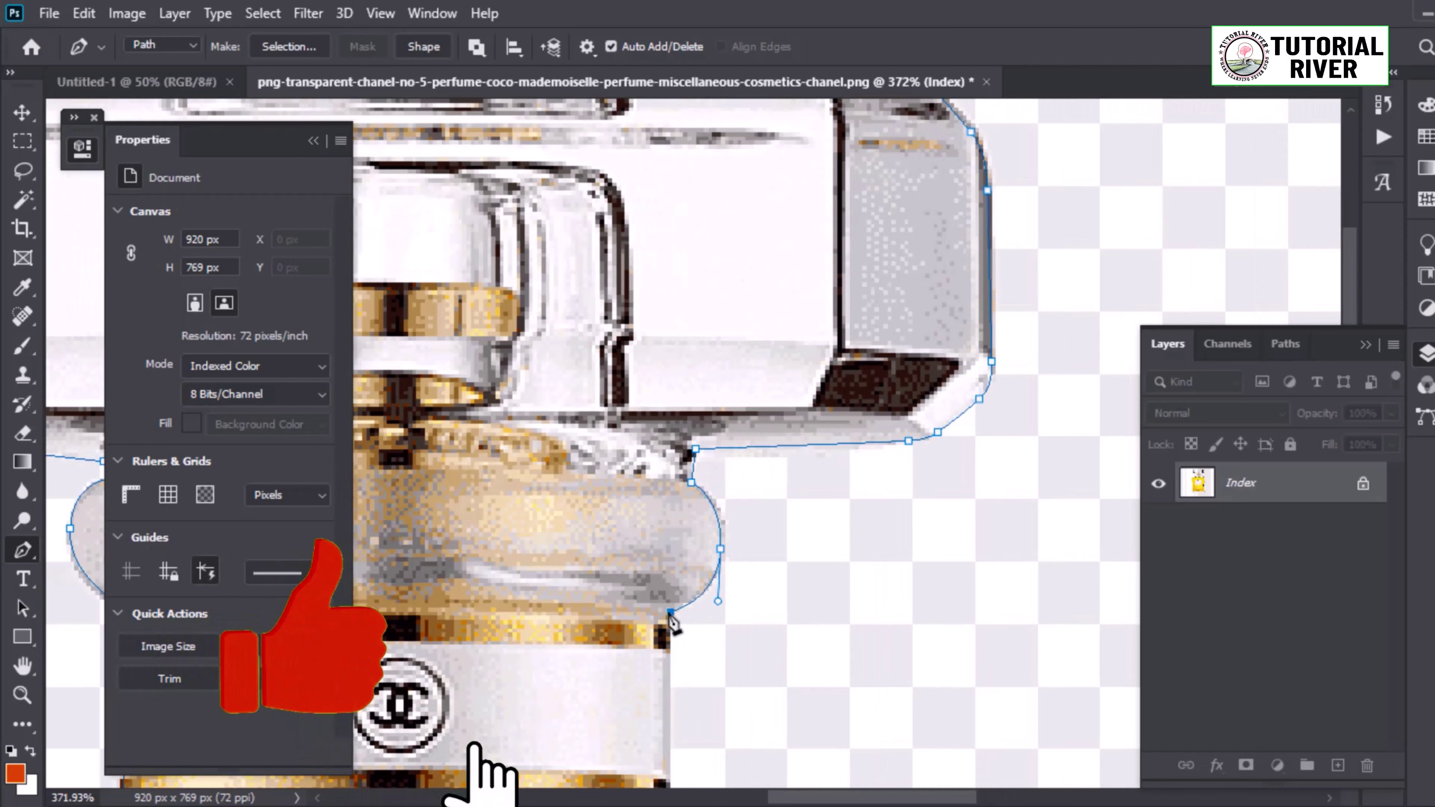
pyautogui.scroll(1, 773, 233)
pyautogui.scroll(2, 774, 233)
pyautogui.moveTo(773, 232); pyautogui.dragTo(397, 197)
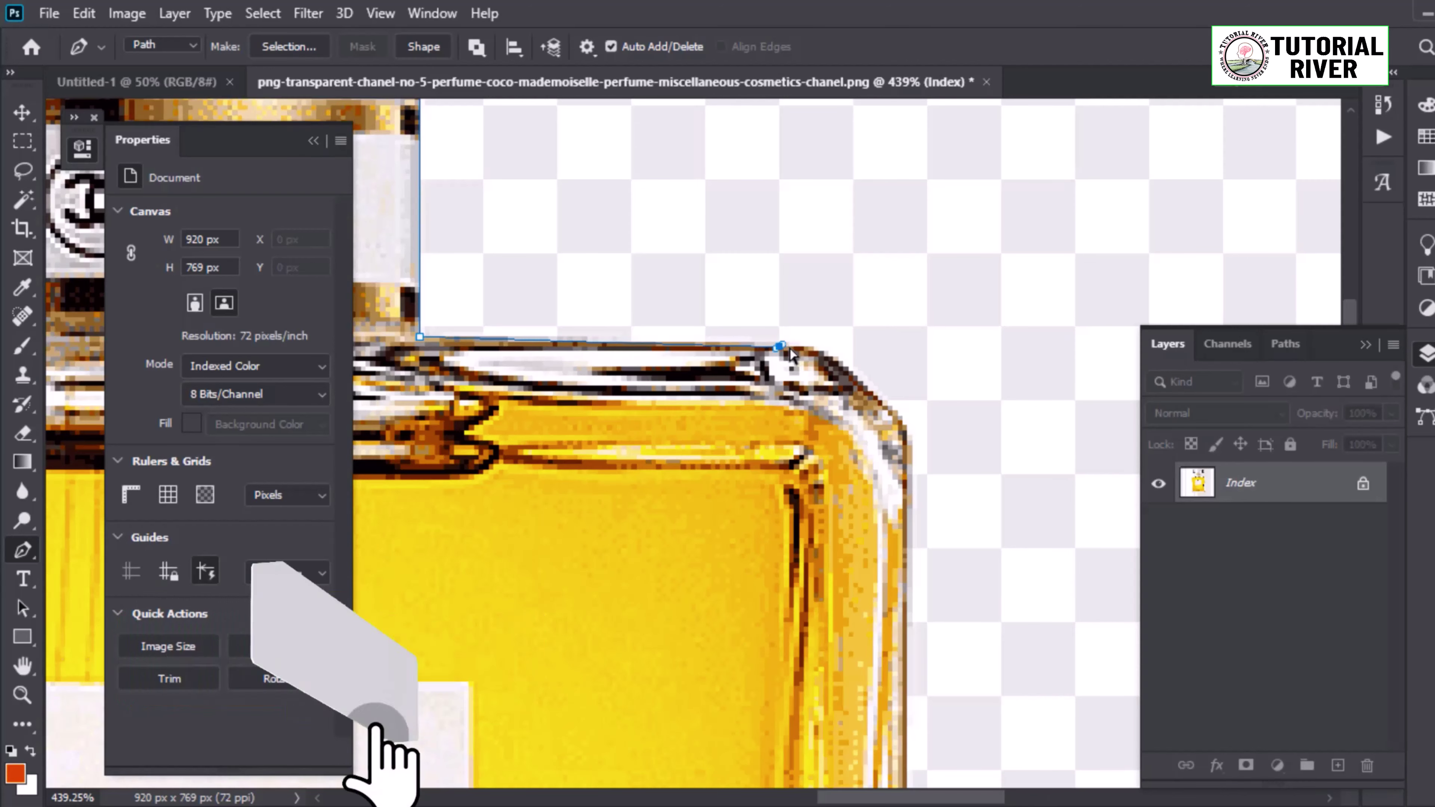
pyautogui.click(881, 401)
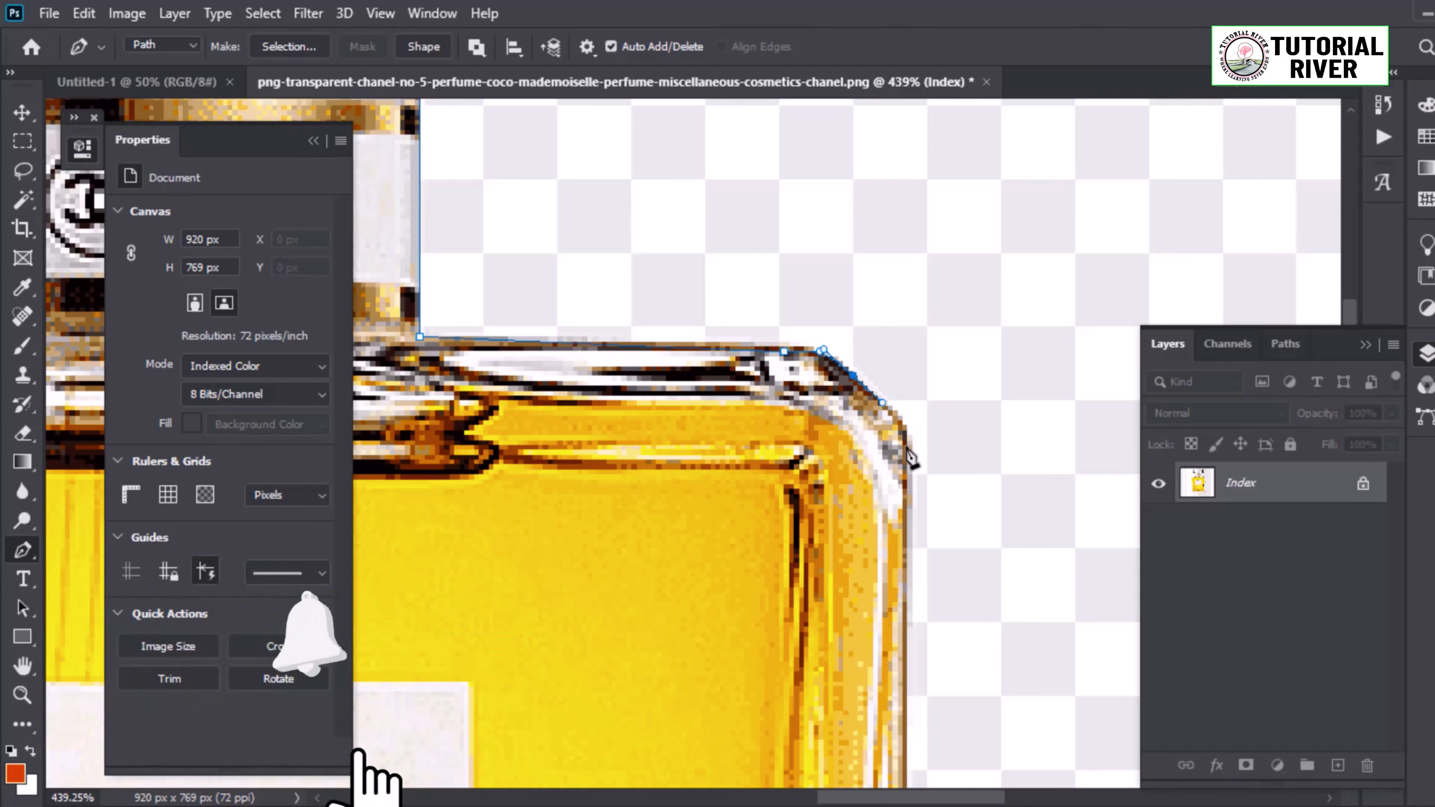
pyautogui.scroll(-3, 910, 456)
pyautogui.scroll(1, 906, 393)
pyautogui.moveTo(947, 599); pyautogui.dragTo(947, 616)
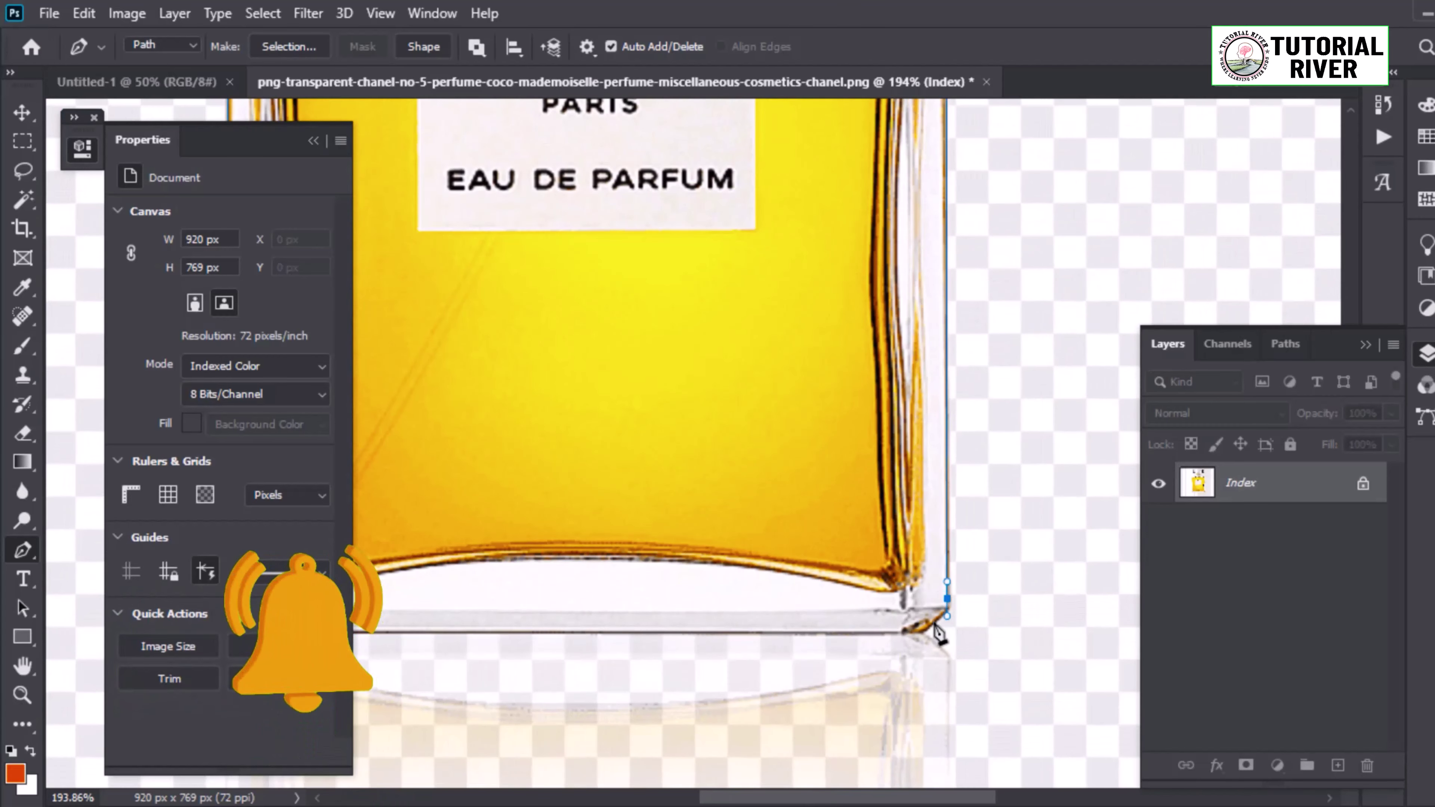
pyautogui.scroll(-1, 937, 633)
pyautogui.click(930, 624)
pyautogui.scroll(-2, 744, 638)
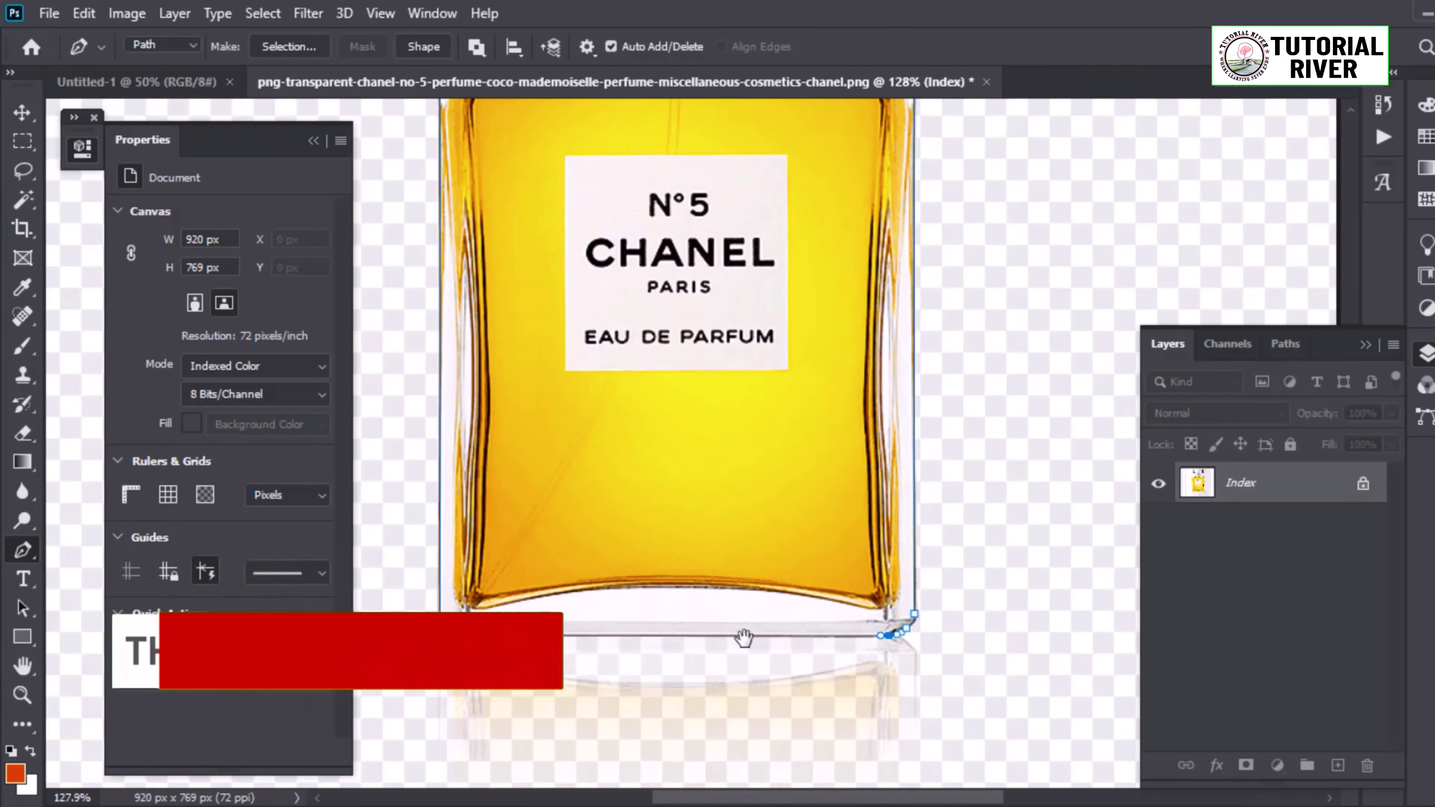
pyautogui.moveTo(743, 637); pyautogui.dragTo(876, 637)
# Step: Convert the traced path into a selection feathered by 0.5 px
pyautogui.scroll(-2, 698, 567)
pyautogui.hotkey('ctrl', 'Return')
pyautogui.hotkey('shift', 'F6')
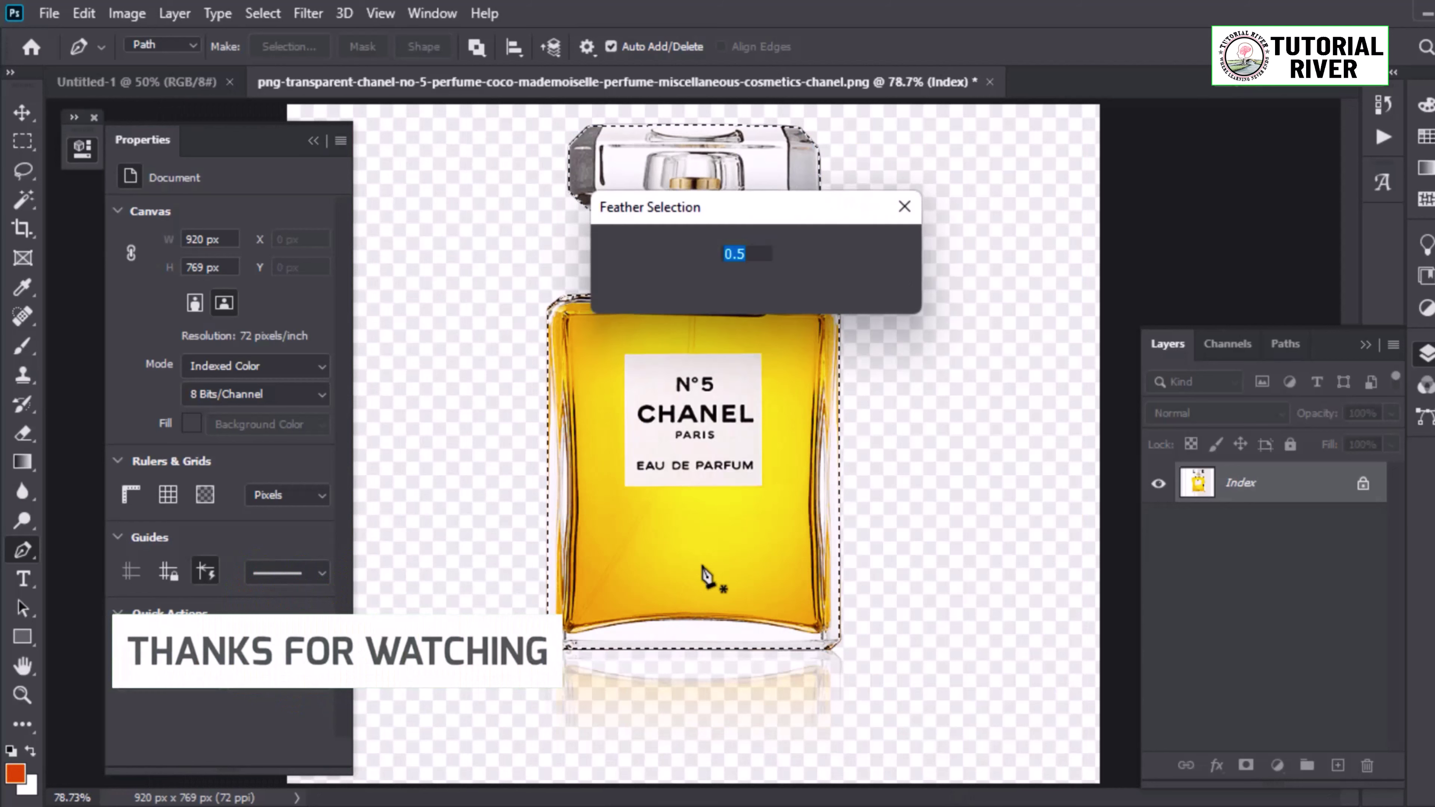
pyautogui.press('Return')
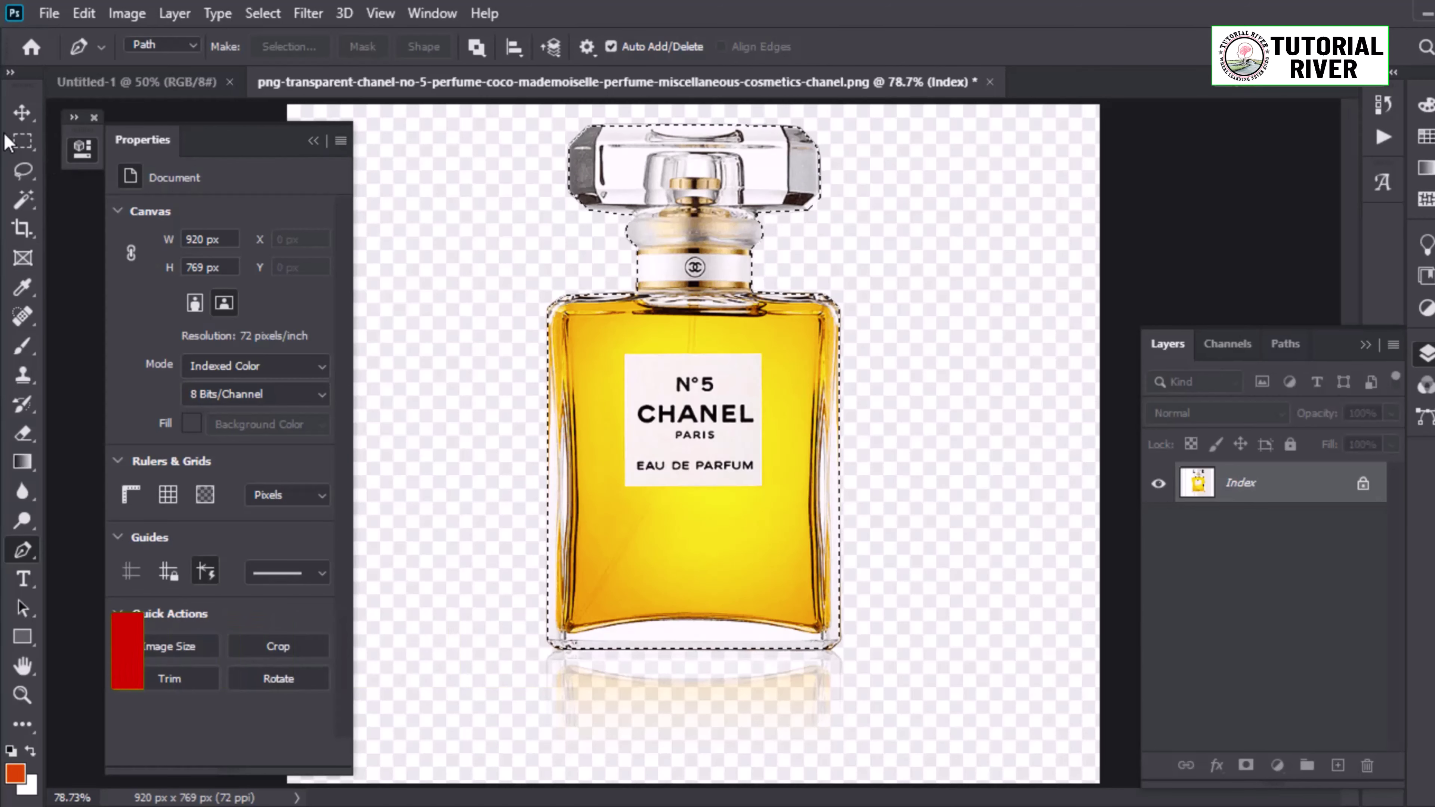
# Step: Drag the selected bottle into the Untitled-1 canvas with the Move tool
pyautogui.click(21, 112)
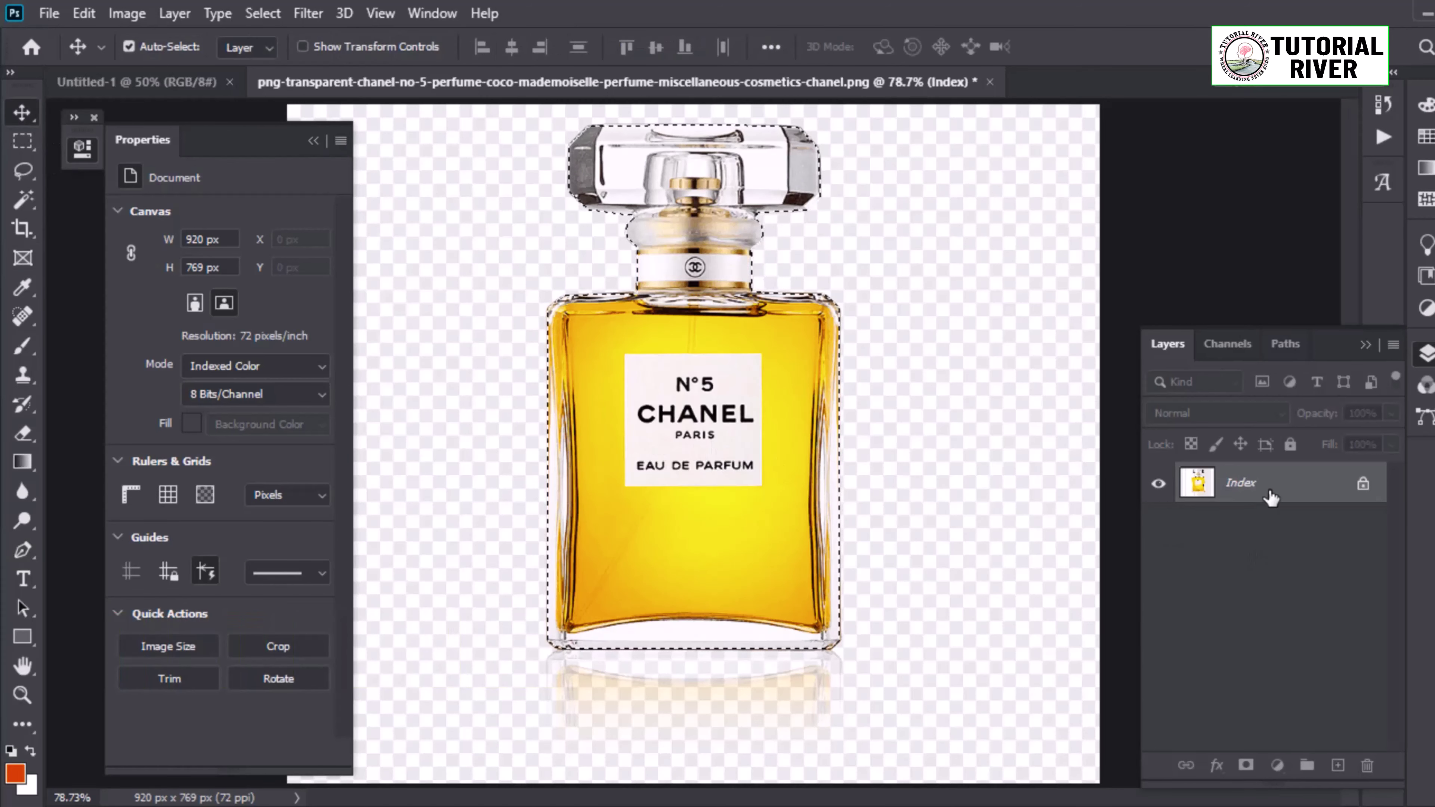
pyautogui.scroll(-1, 694, 447)
pyautogui.moveTo(705, 460); pyautogui.dragTo(784, 504)
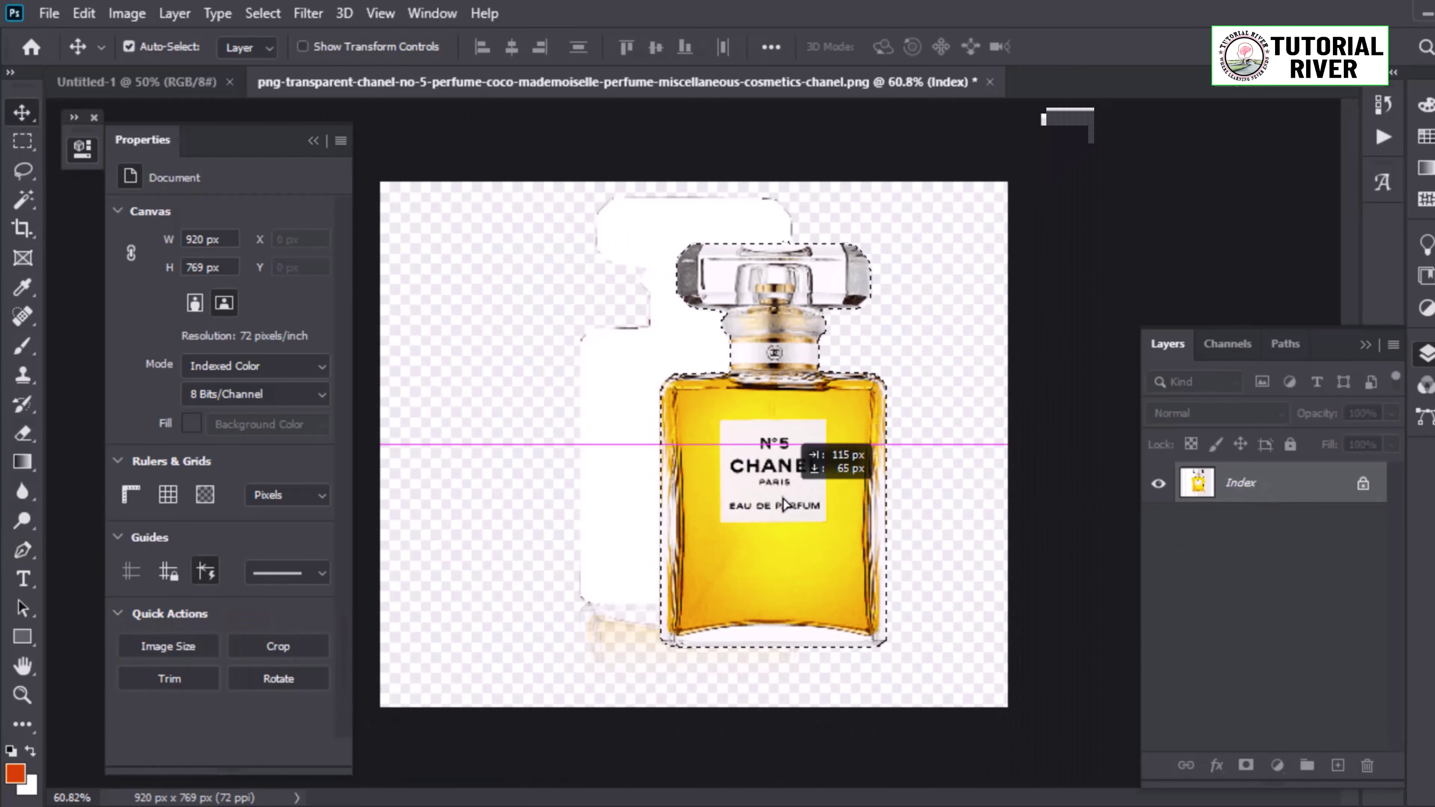
pyautogui.hotkey('ctrl', 'z')
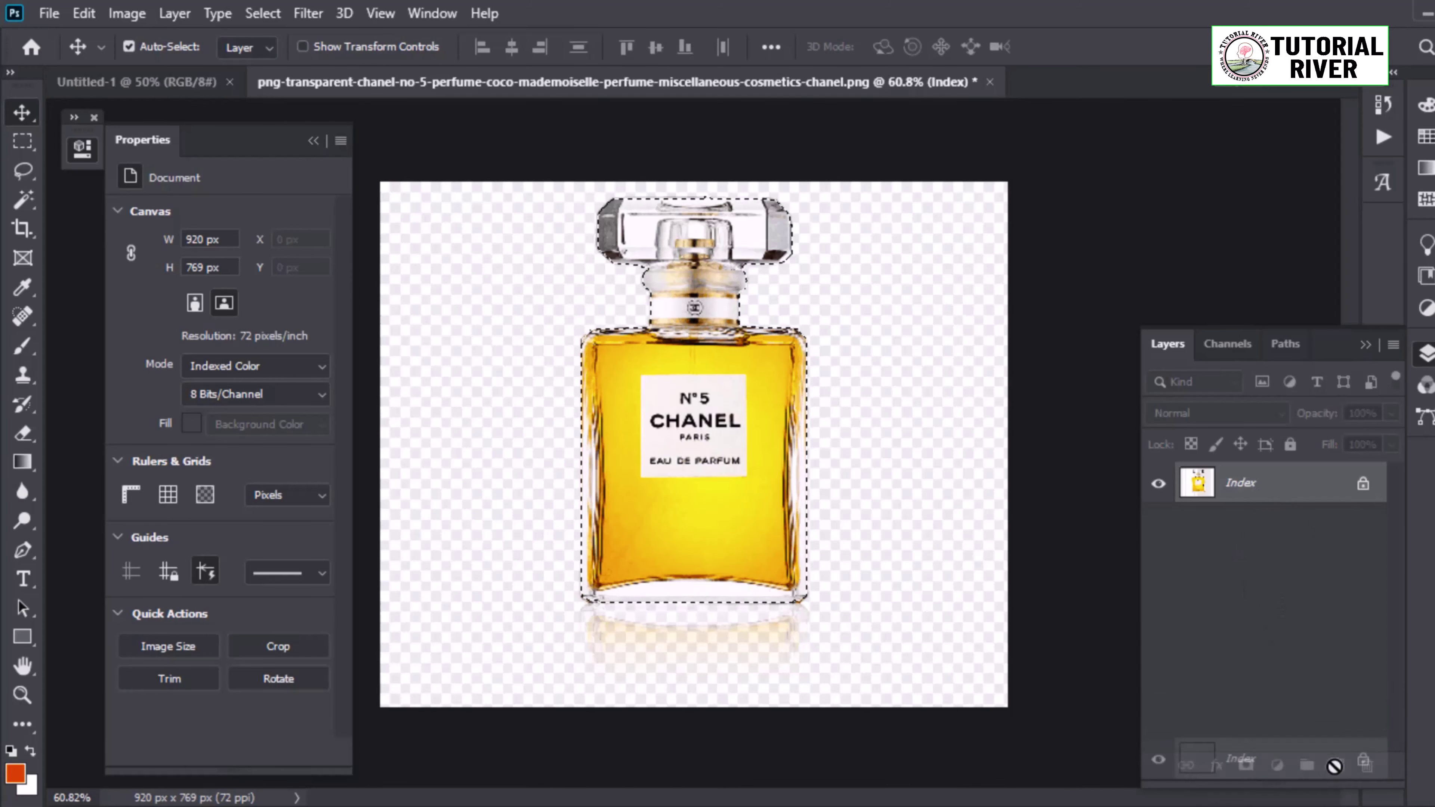
pyautogui.moveTo(694, 357); pyautogui.dragTo(675, 472)
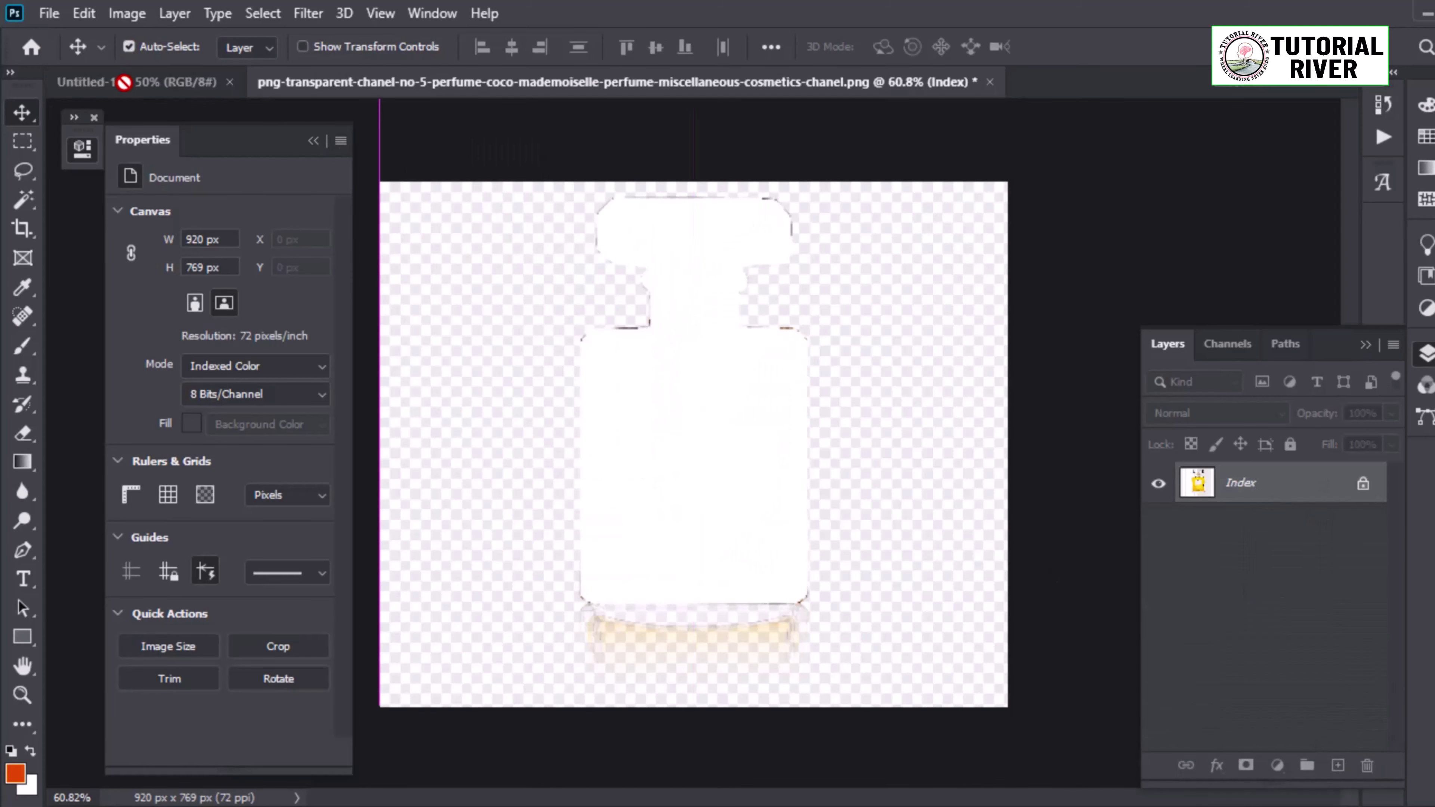
# Step: Commit the placed beach image below the bottle layer, aligned to the canvas bottom
pyautogui.moveTo(676, 586); pyautogui.dragTo(754, 564)
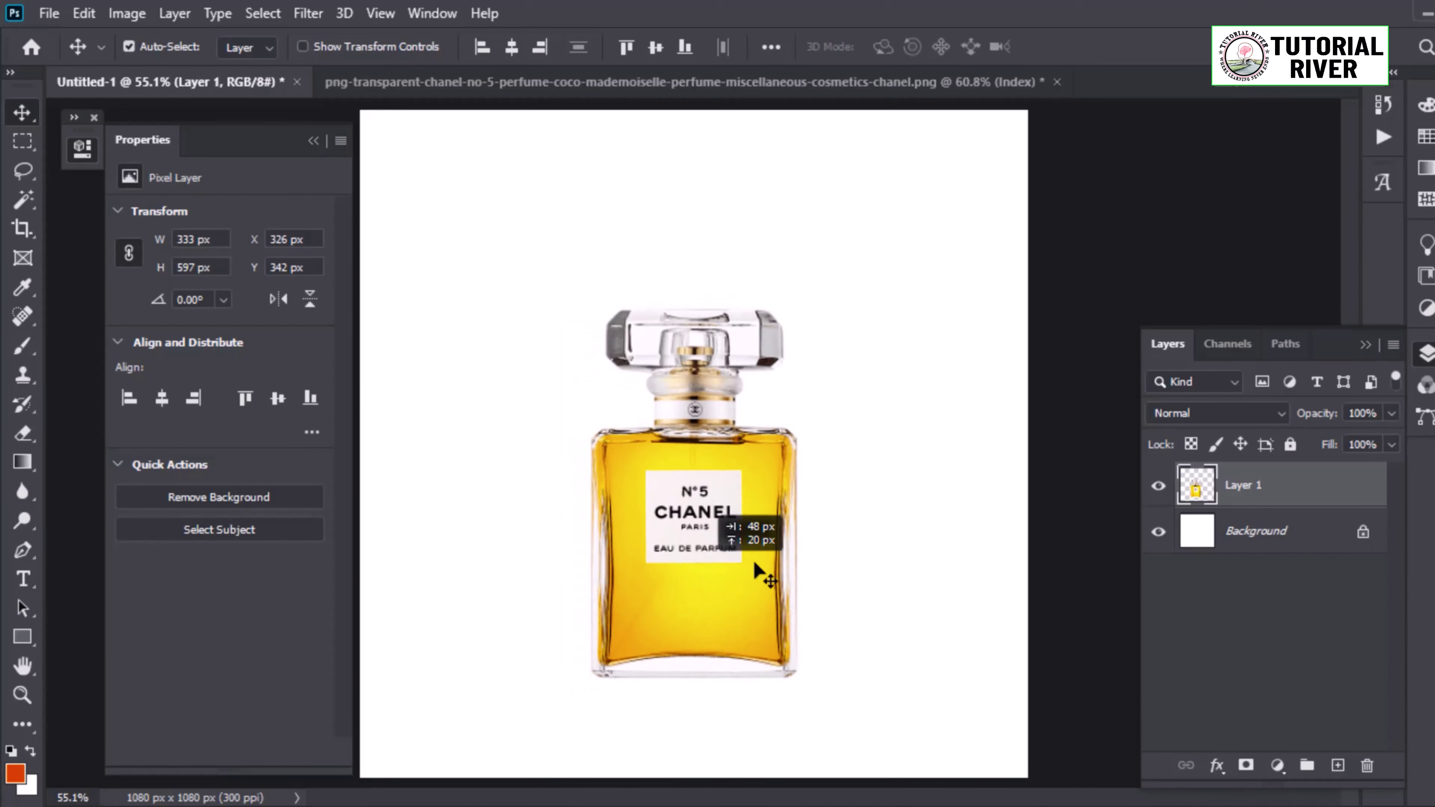
pyautogui.press('Return')
pyautogui.hotkey('ctrl', '[')
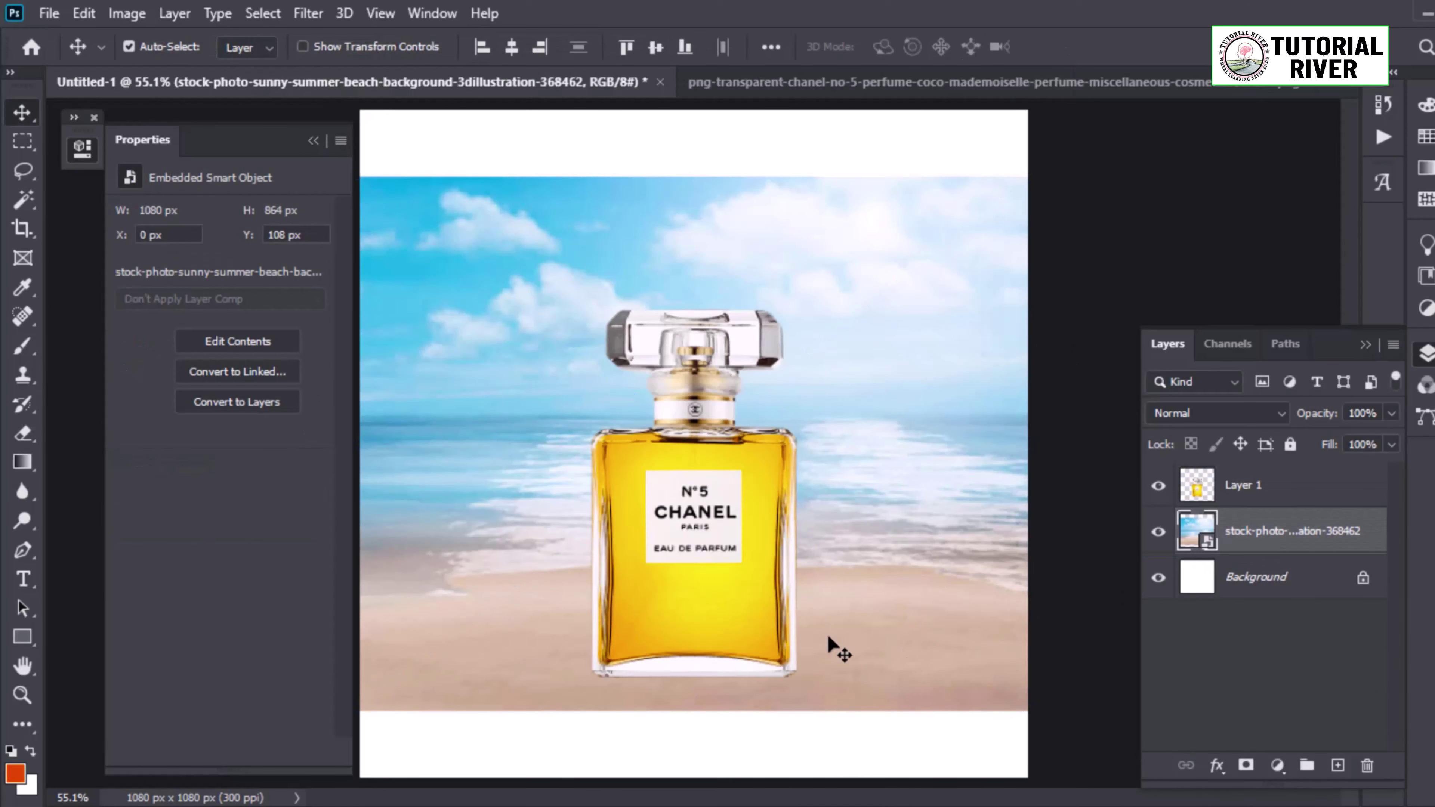
pyautogui.scroll(-2, 914, 623)
pyautogui.moveTo(914, 623); pyautogui.dragTo(853, 649)
# Step: Stretch the beach image up to the canvas top and nudge the bottle into place
pyautogui.hotkey('ctrl', 't')
pyautogui.moveTo(693, 282); pyautogui.dragTo(718, 181)
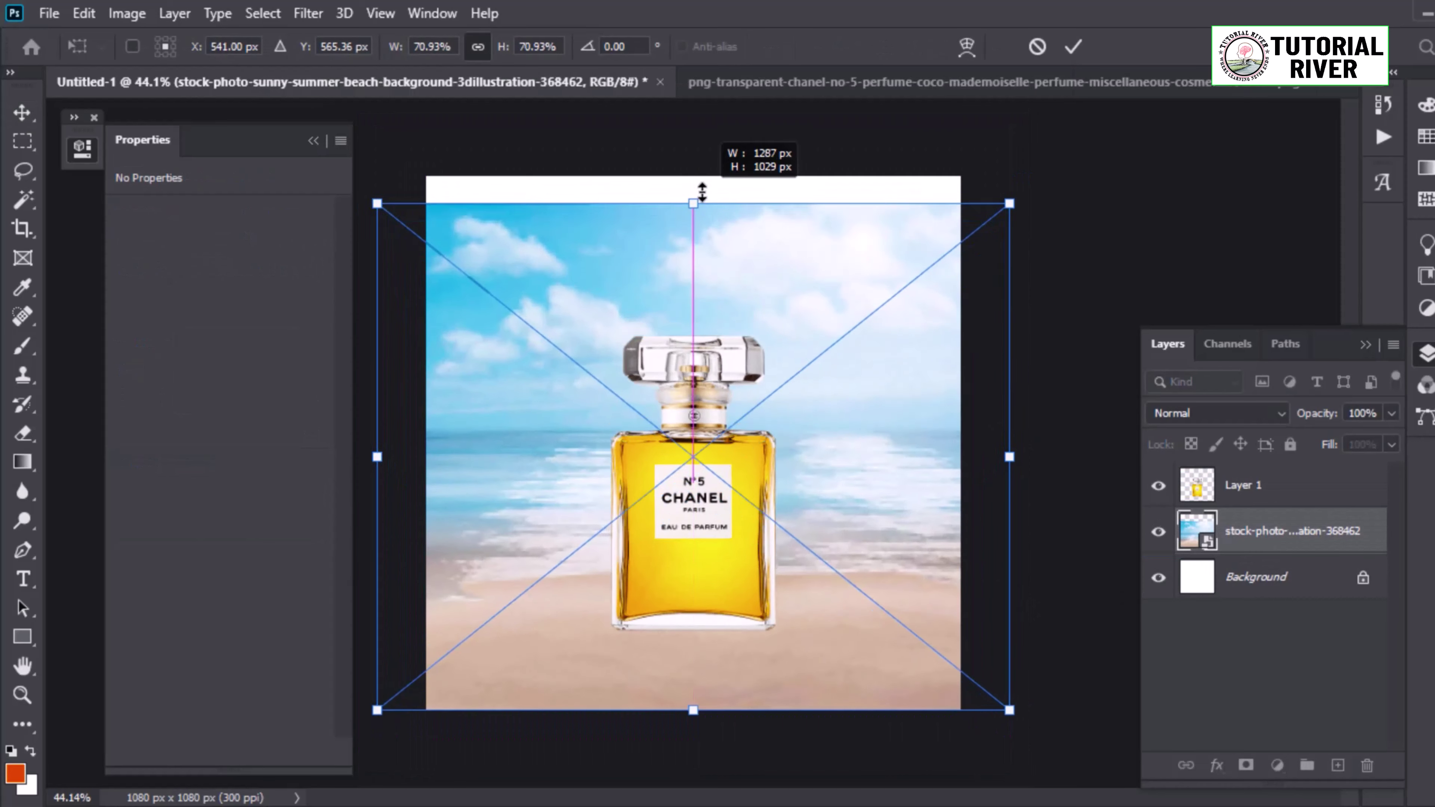
pyautogui.press('Return')
pyautogui.hotkey('ctrl', '0')
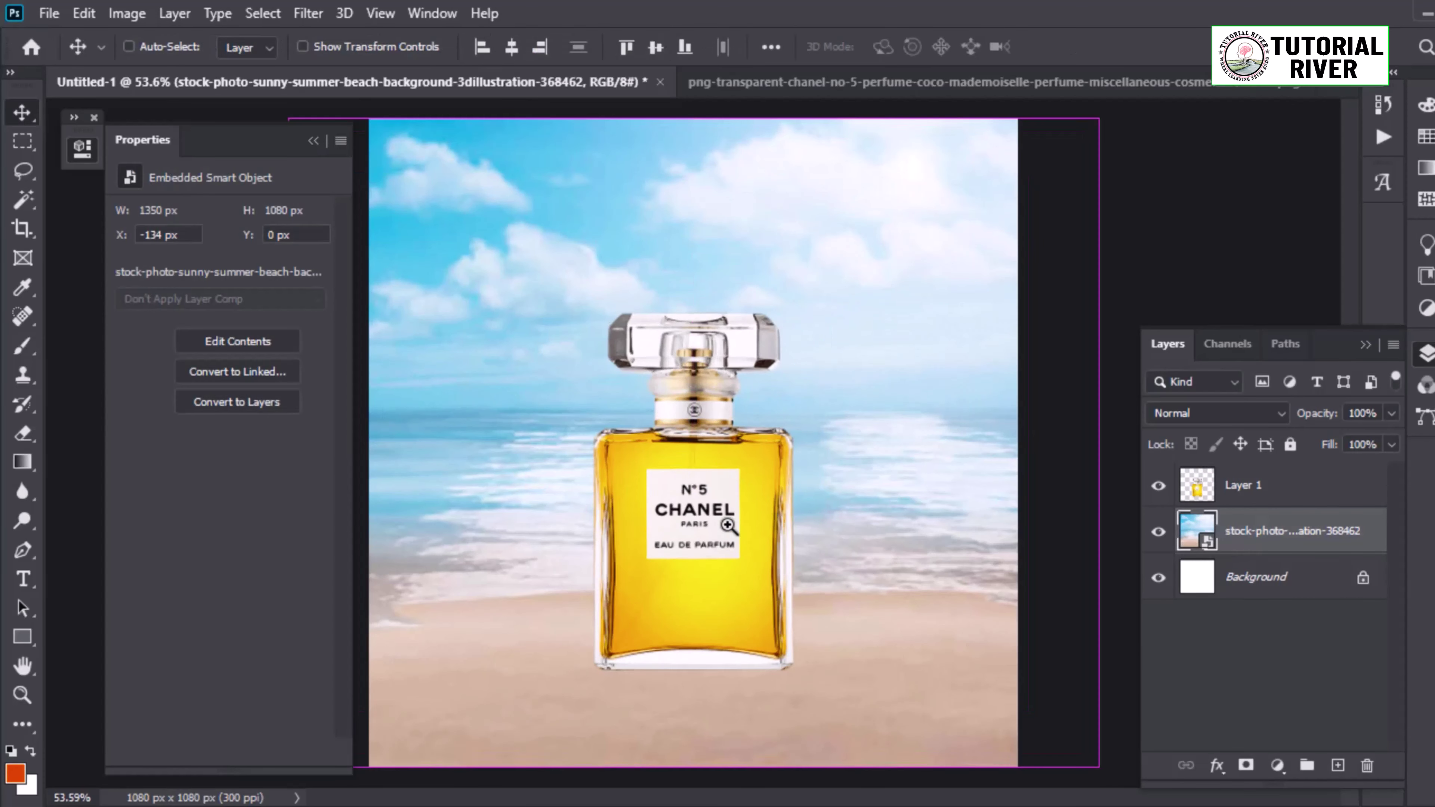
pyautogui.moveTo(728, 562); pyautogui.dragTo(730, 545)
# Step: Add a Gradient Fill layer with both stops sampled from the bottle's yellows
pyautogui.click(1277, 765)
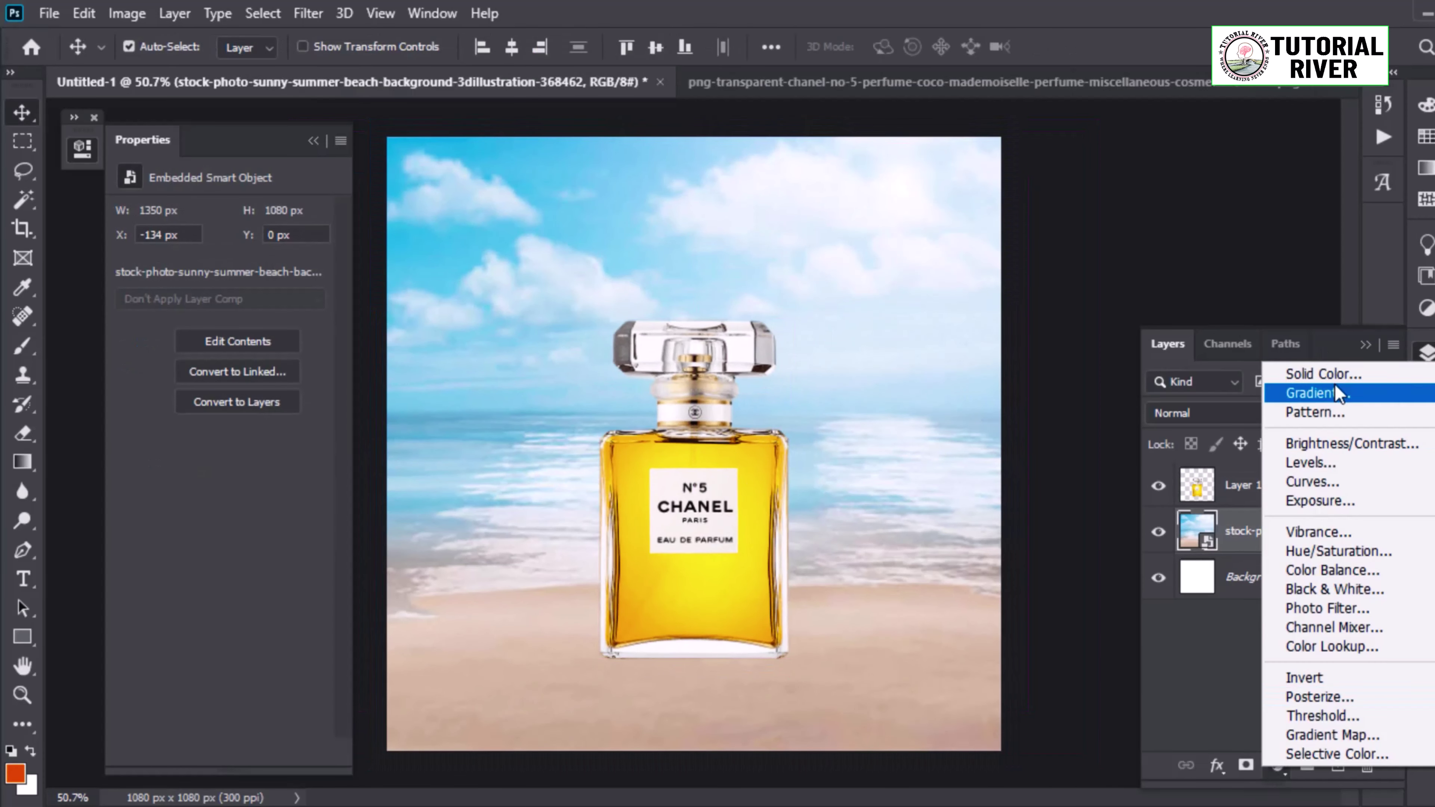
pyautogui.click(1335, 383)
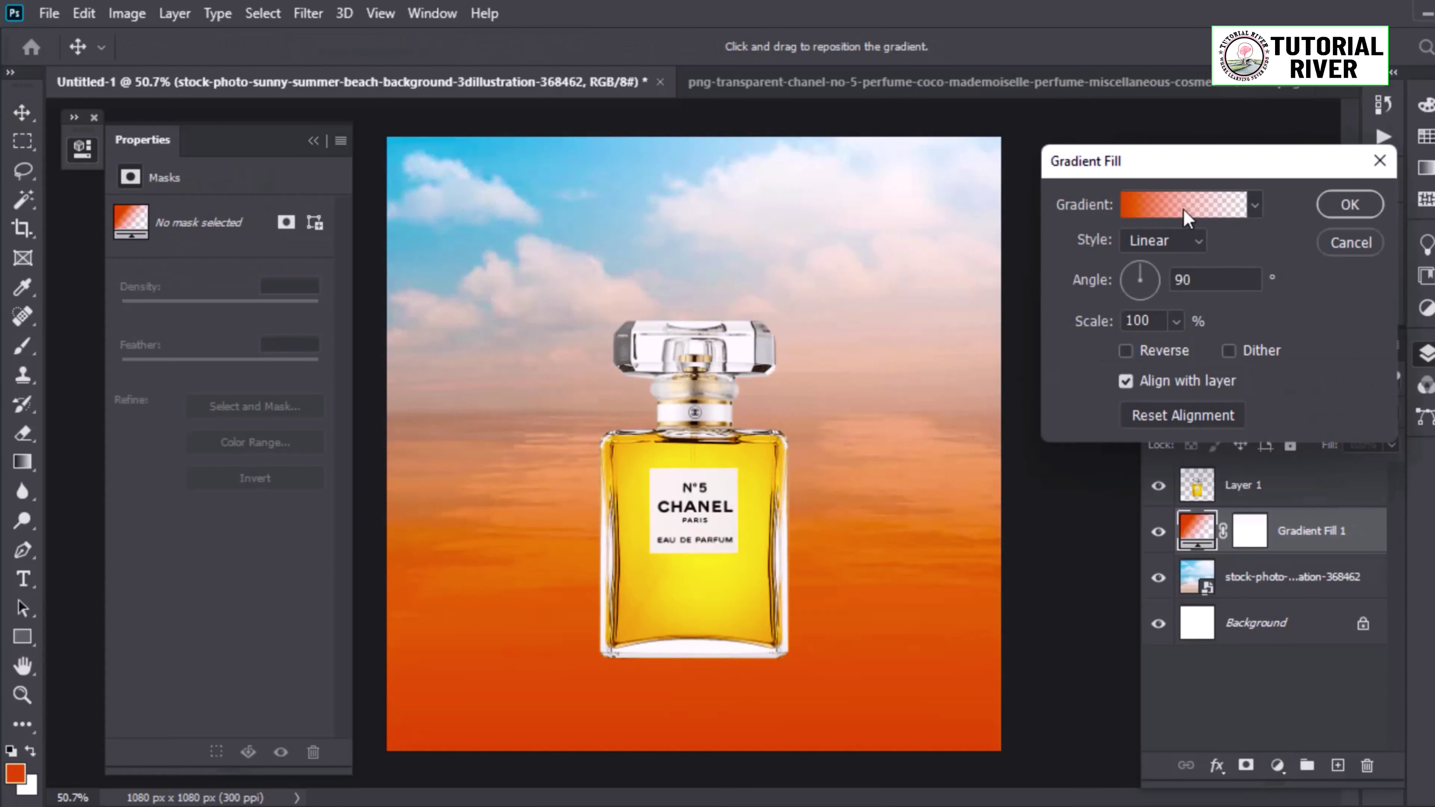
pyautogui.click(1184, 206)
pyautogui.click(1106, 607)
pyautogui.click(706, 563)
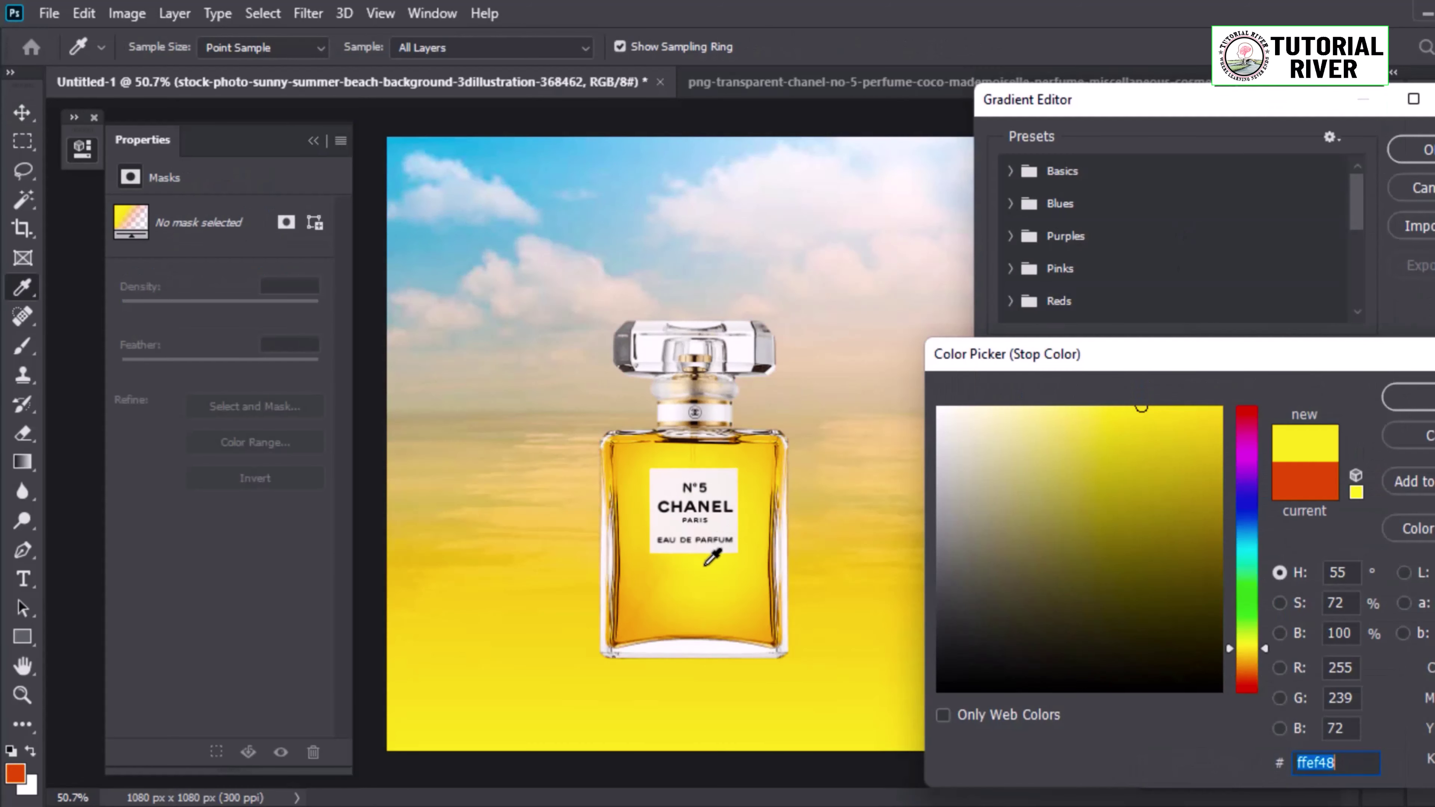
pyautogui.press('Return')
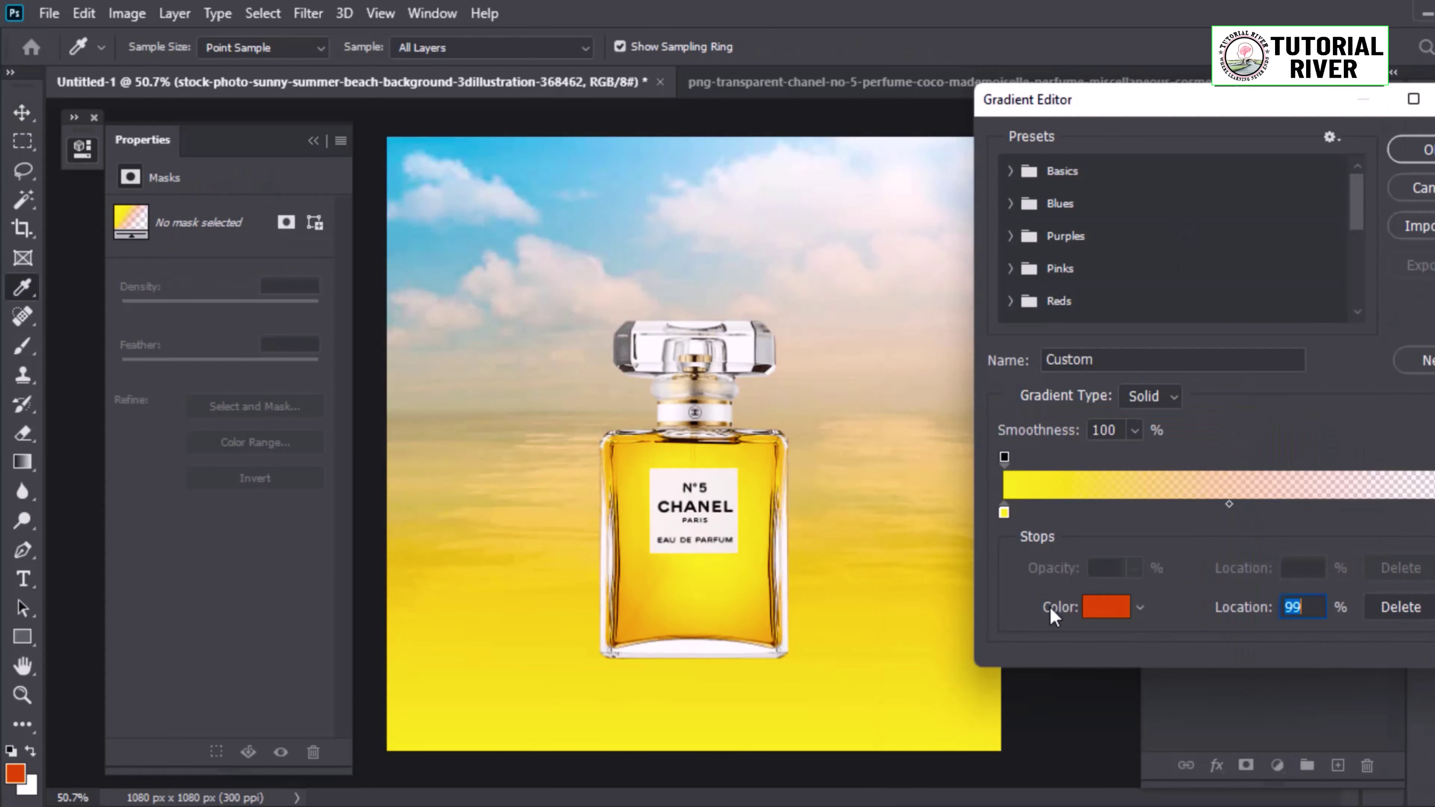
pyautogui.click(1106, 607)
pyautogui.click(770, 446)
pyautogui.click(1425, 394)
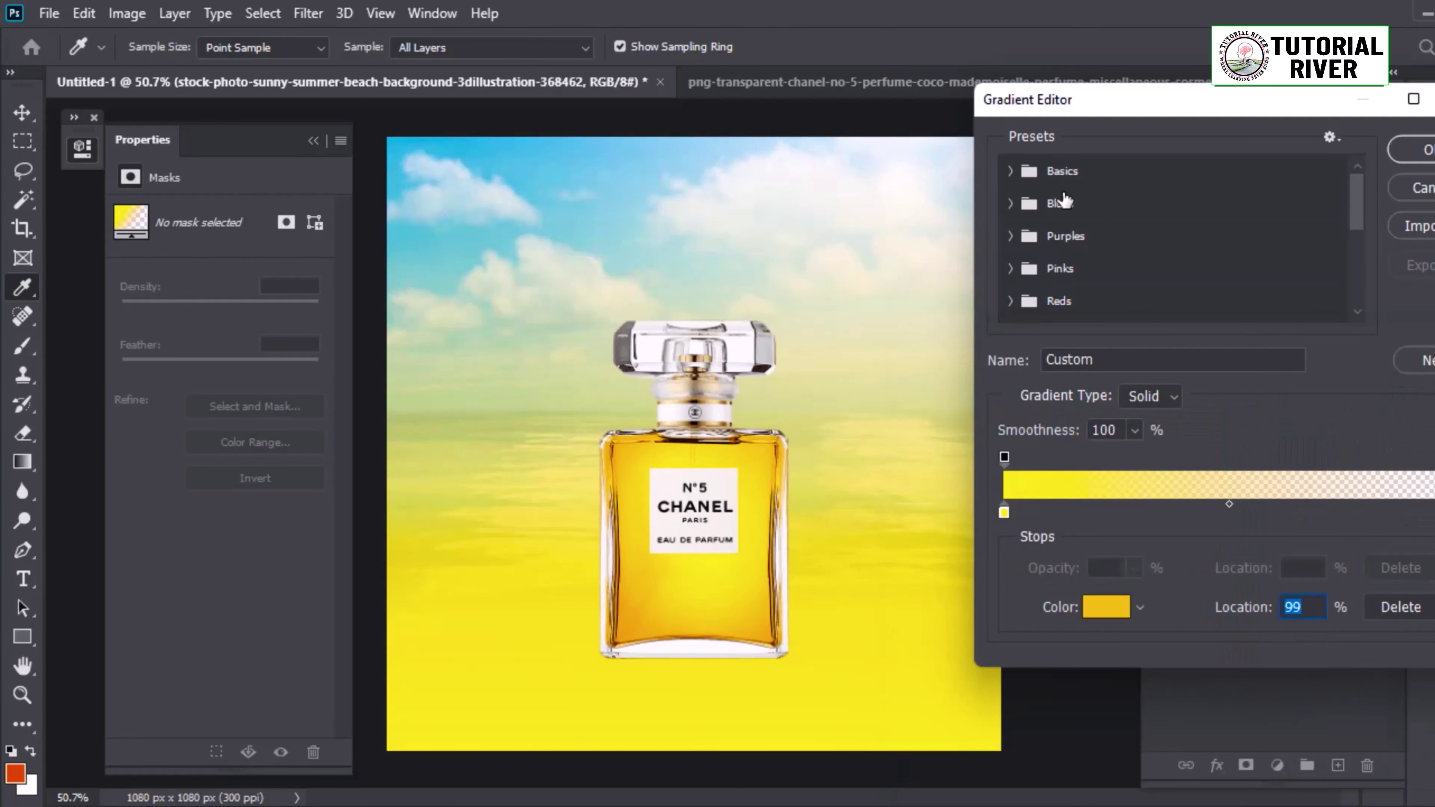
pyautogui.press('Return')
# Step: Make the gradient Radial and Reversed, then apply the Orange_05 preset from Oranges
pyautogui.click(1152, 280)
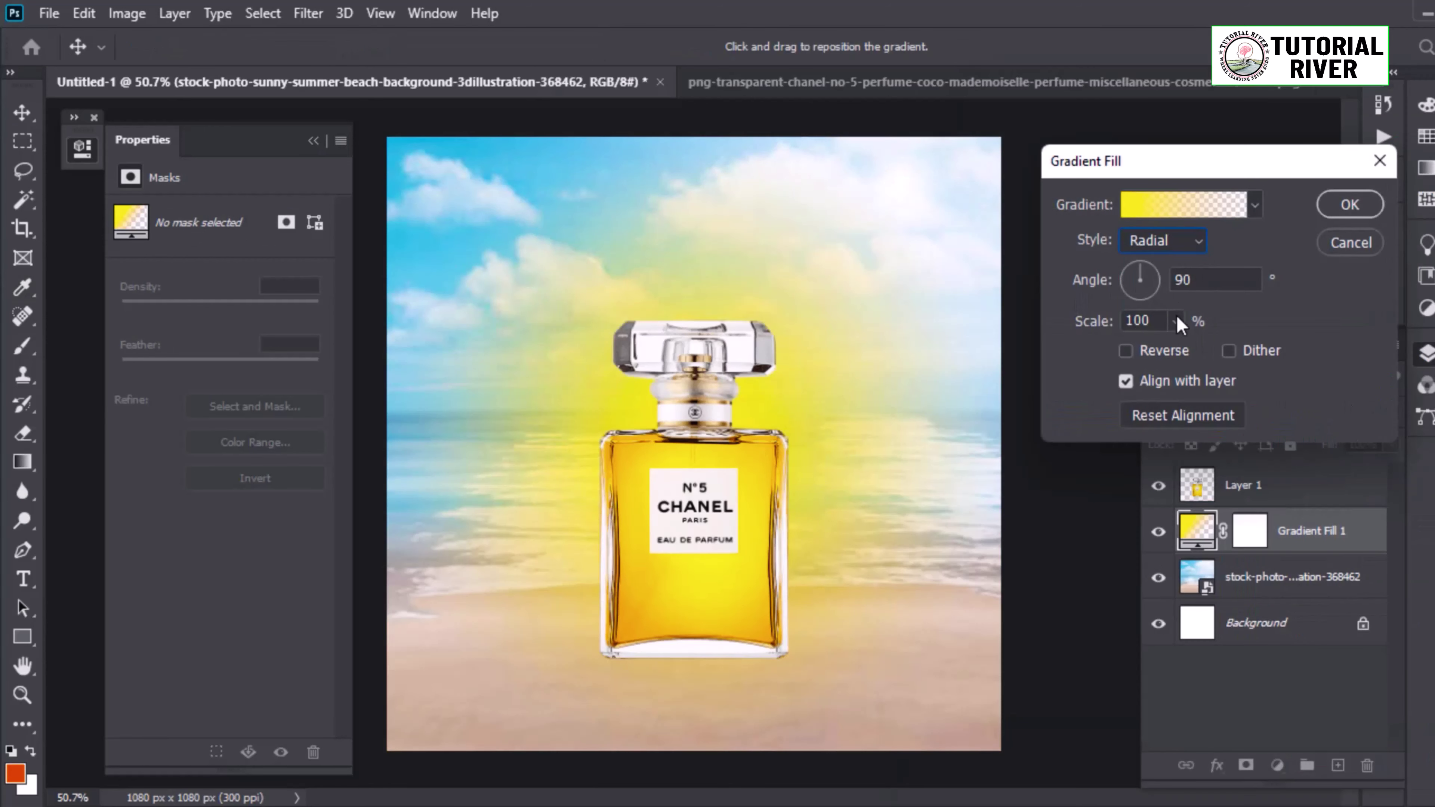
pyautogui.click(1126, 351)
pyautogui.click(1184, 211)
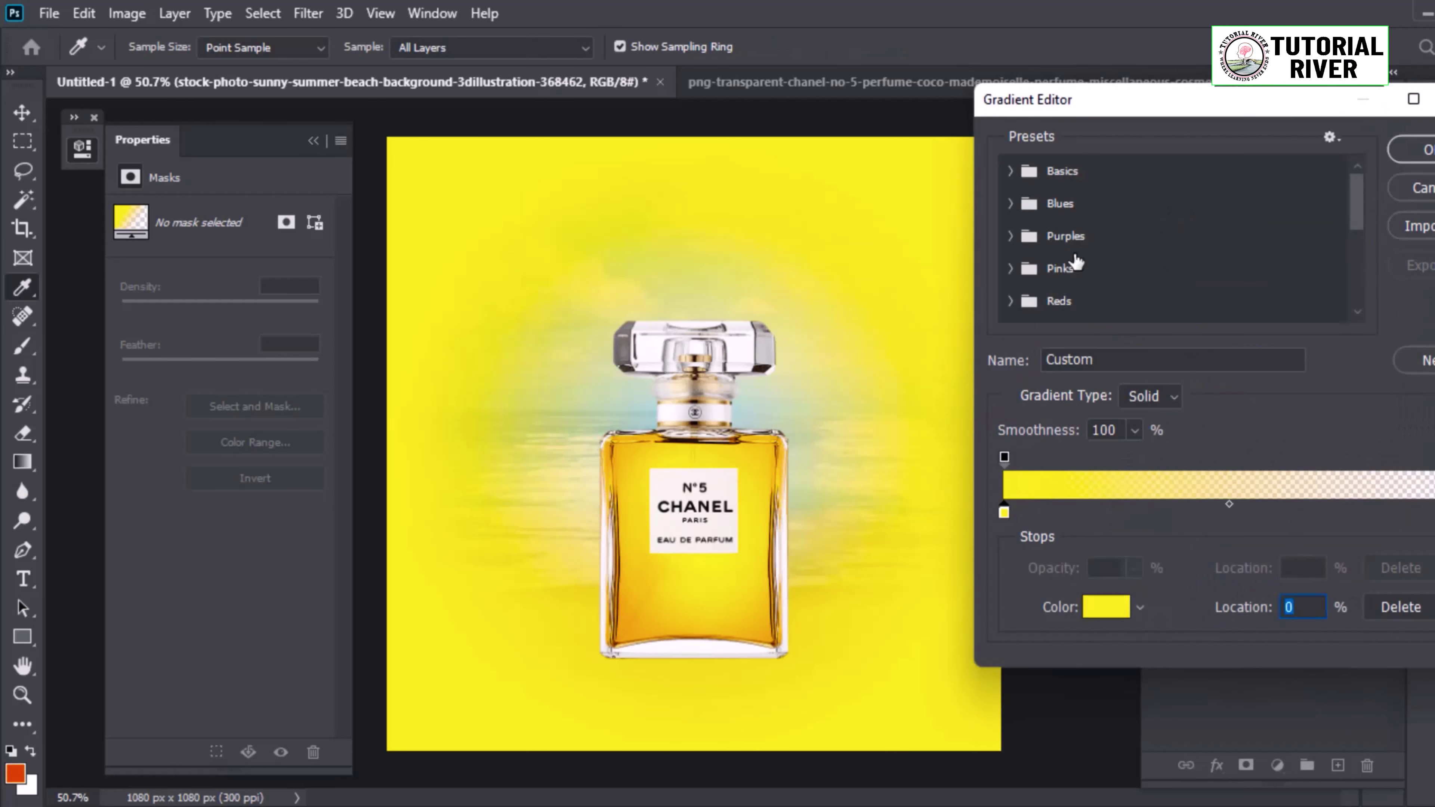
pyautogui.click(1009, 303)
pyautogui.click(1075, 296)
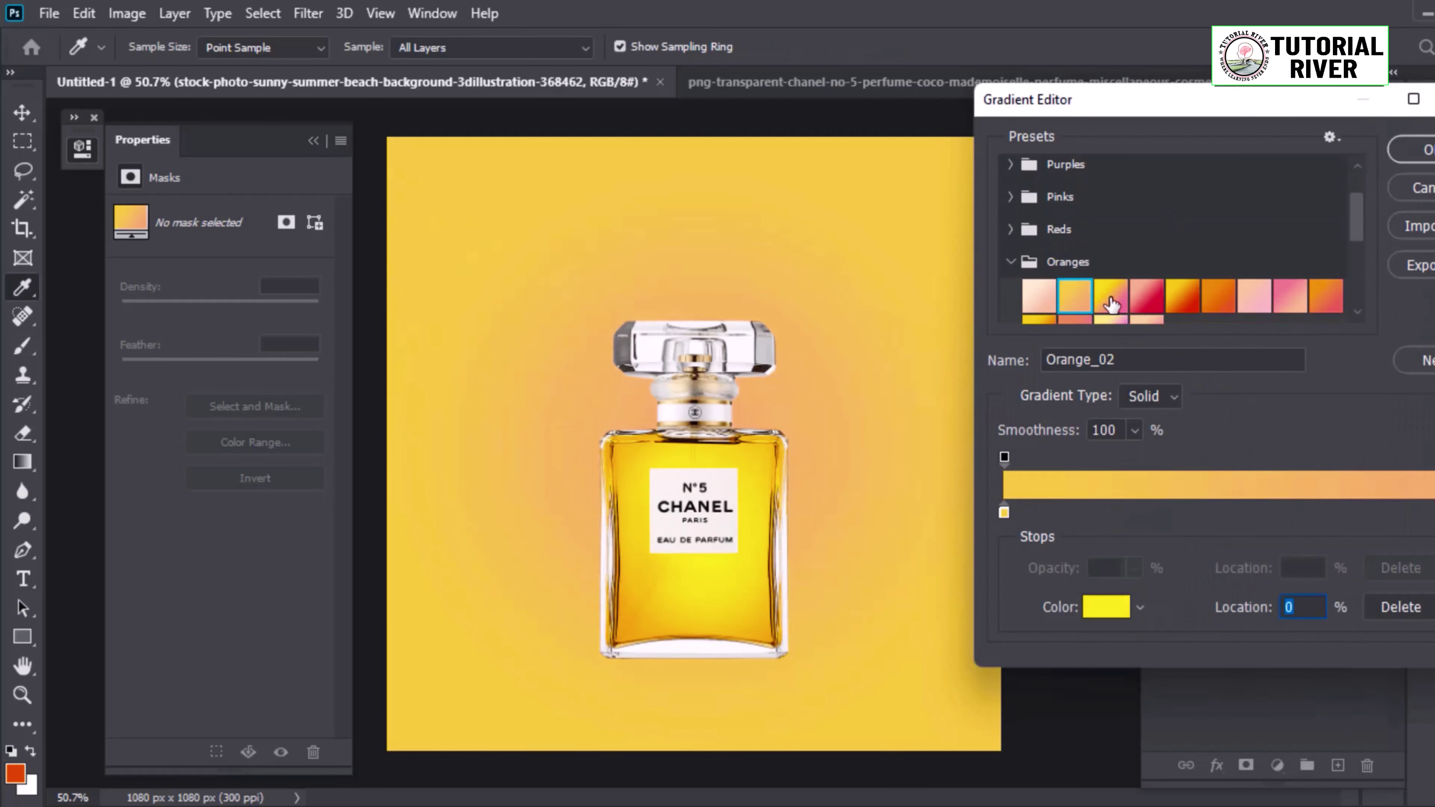
pyautogui.click(1146, 296)
pyautogui.click(1183, 296)
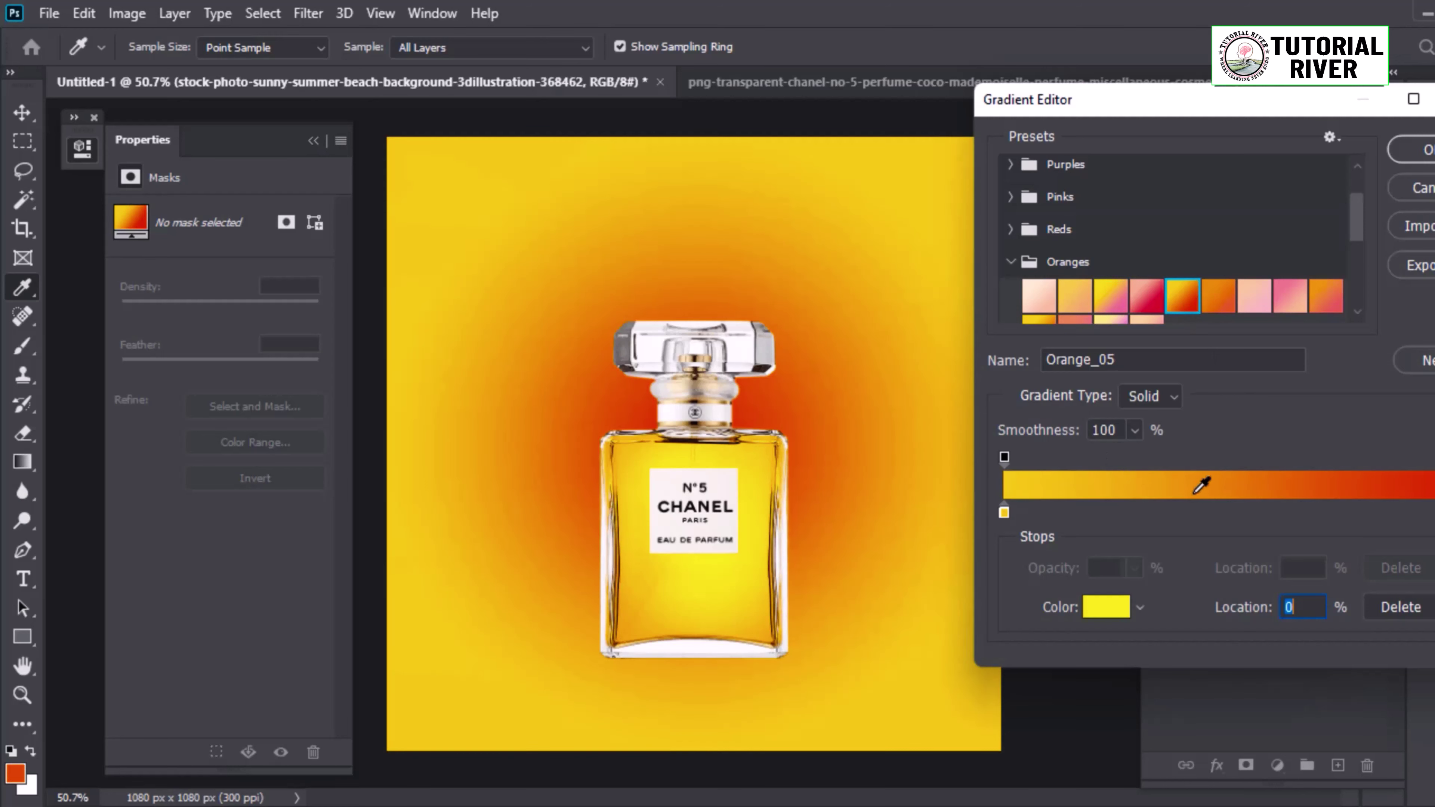
# Step: Set the first gradient stop to a bright yellow sampled from the bottle
pyautogui.click(1106, 606)
pyautogui.click(757, 462)
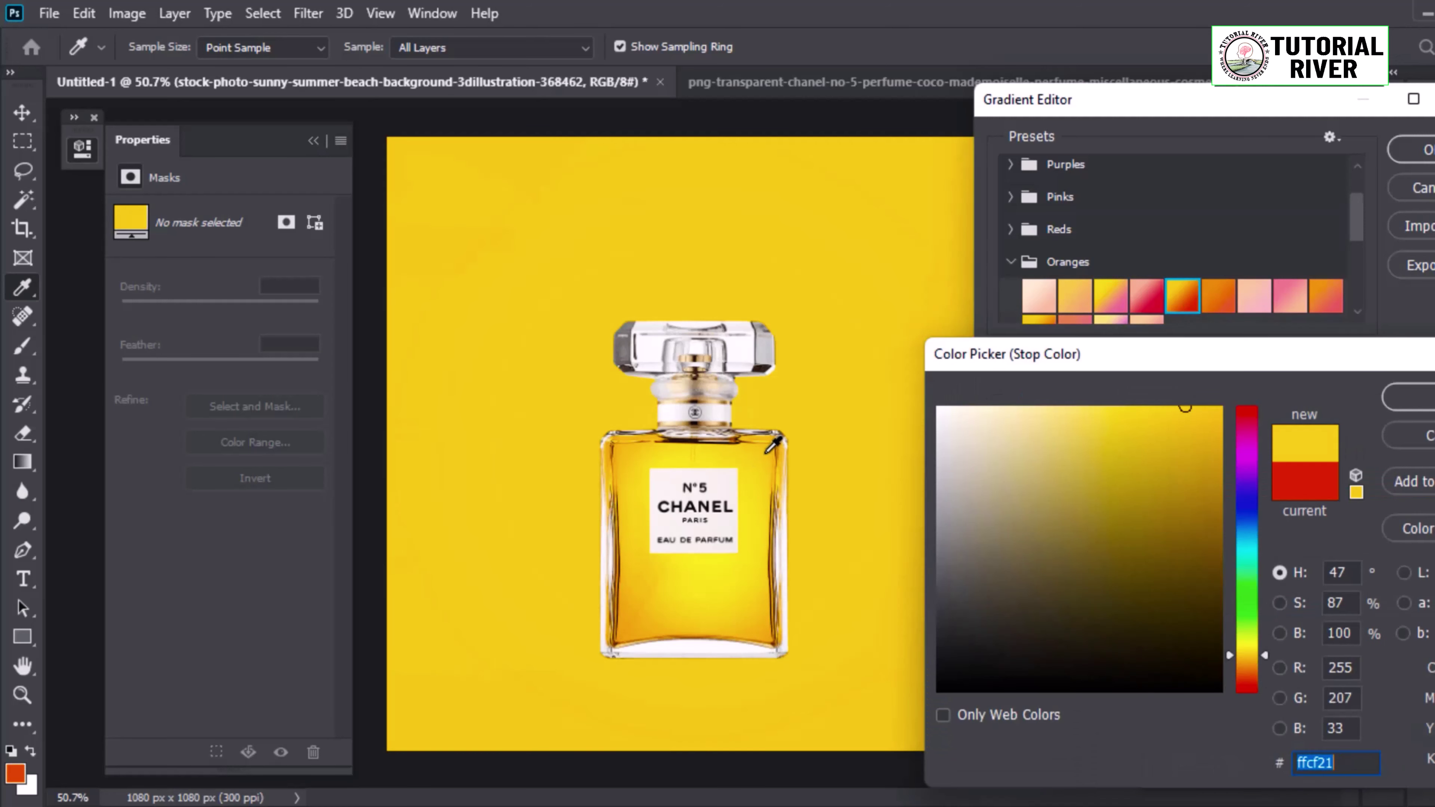
pyautogui.click(749, 475)
pyautogui.scroll(3, 750, 473)
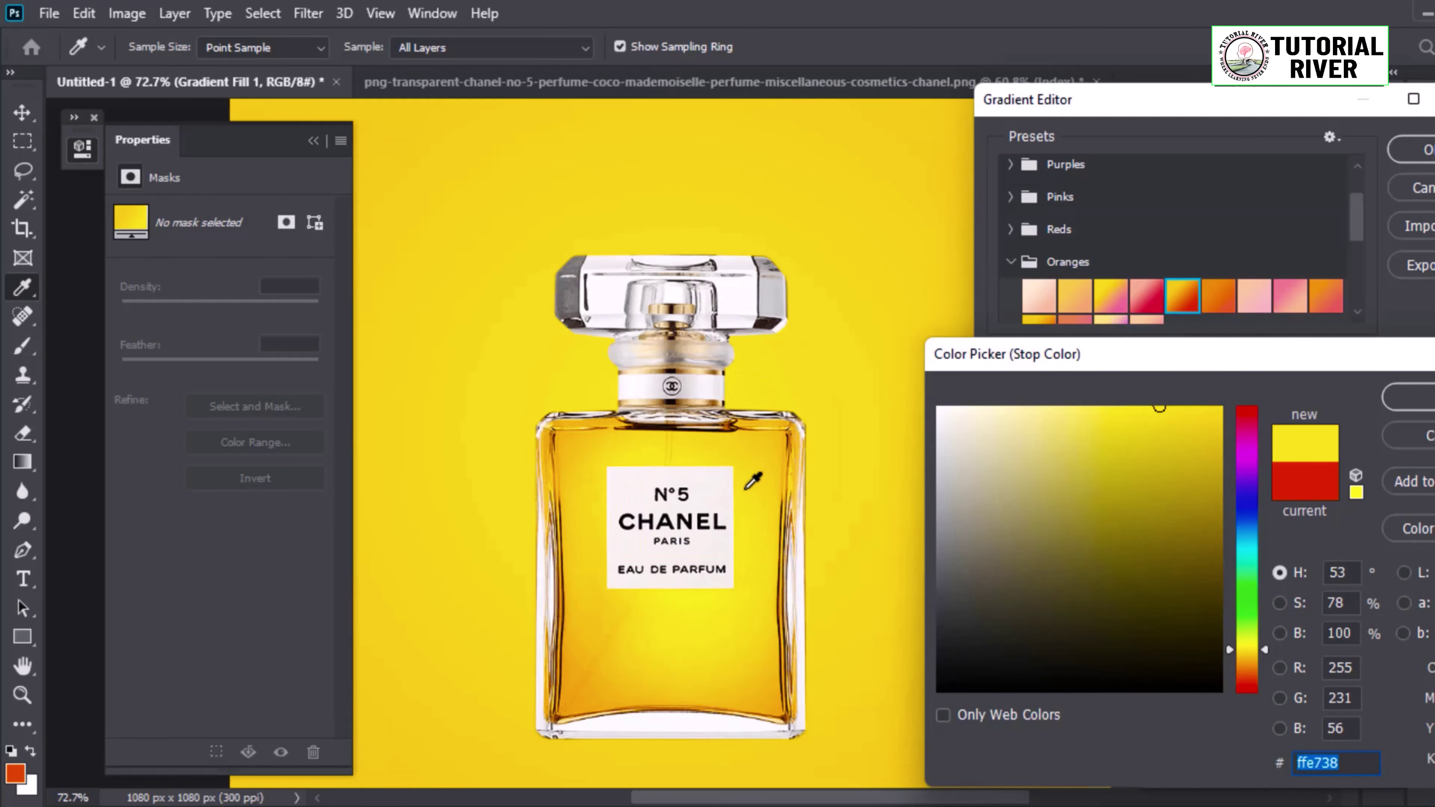
pyautogui.scroll(-3, 689, 565)
pyautogui.click(686, 573)
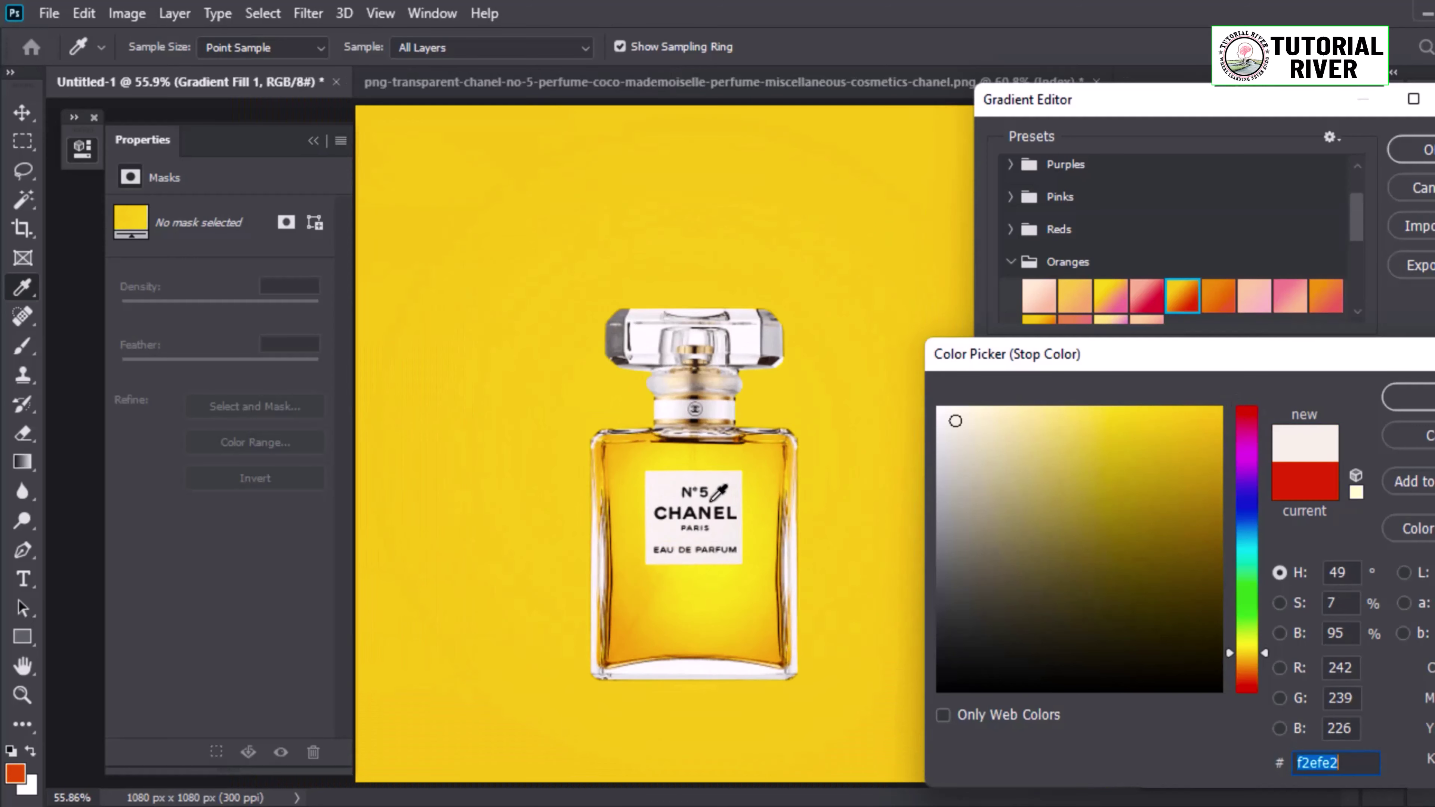
pyautogui.press('Return')
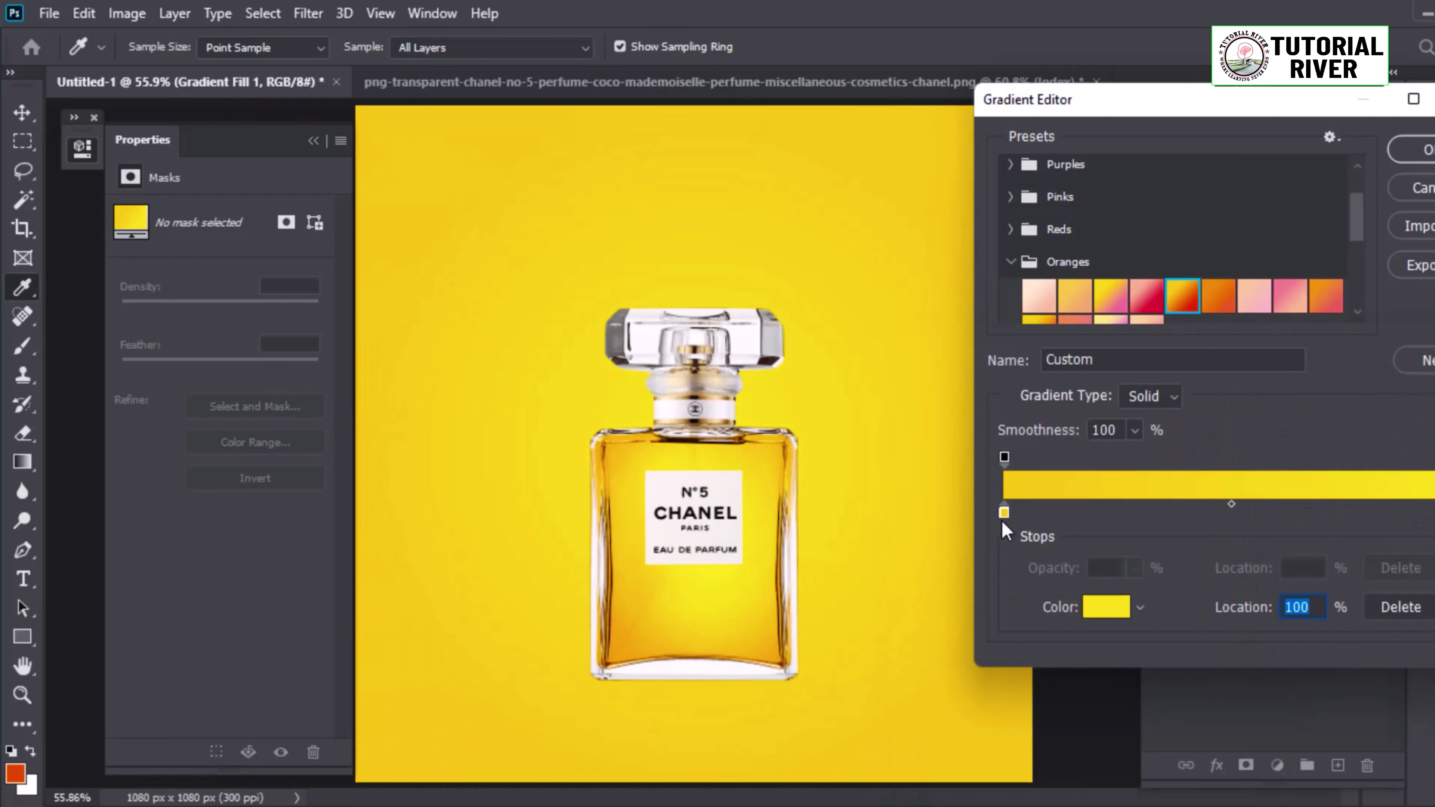
pyautogui.write('0')
# Step: Set the outer gradient stop to a darker gold and accept the edited gradient
pyautogui.click(1090, 604)
pyautogui.click(1146, 410)
pyautogui.click(1162, 476)
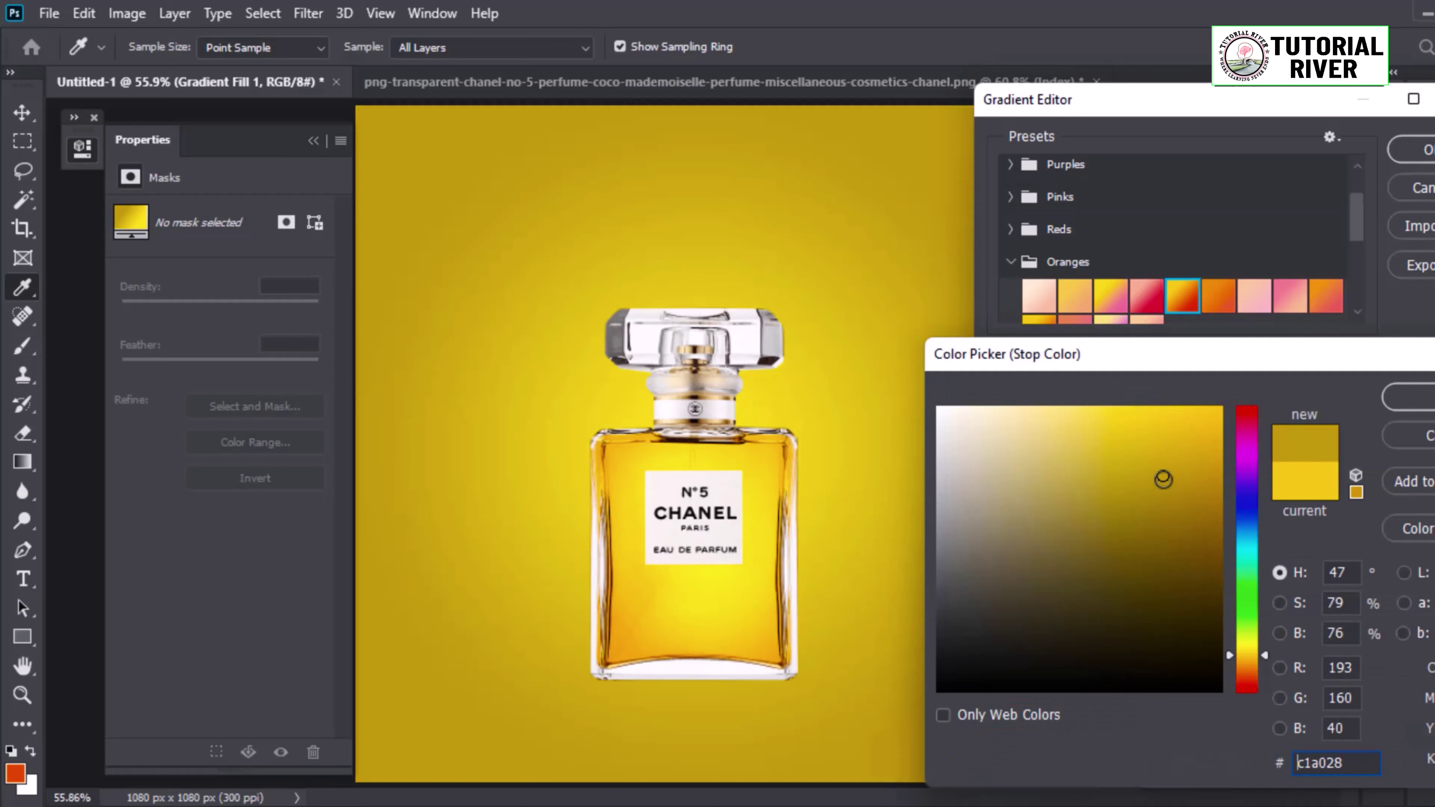
pyautogui.scroll(-2, 821, 471)
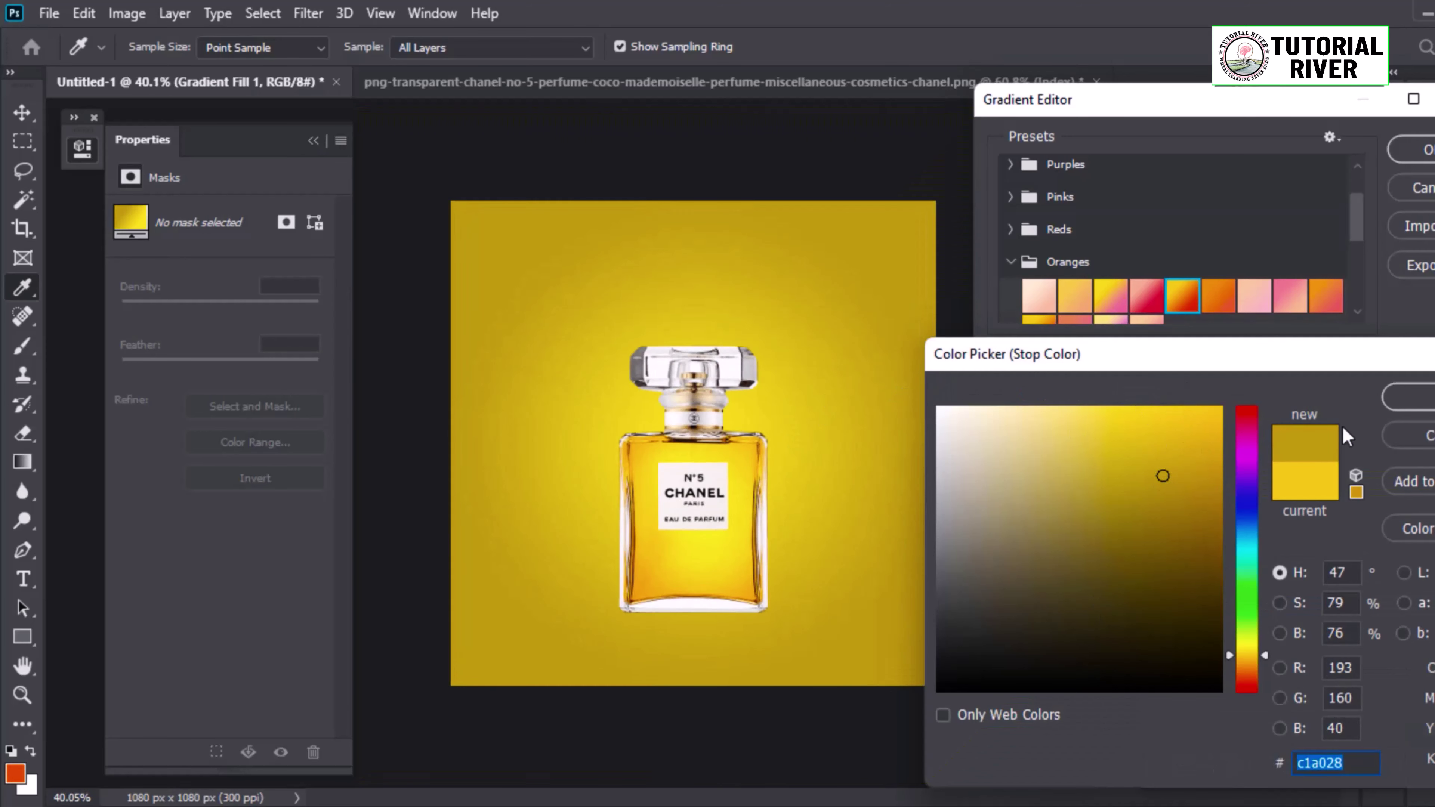
pyautogui.press('Escape')
pyautogui.doubleClick(1003, 513)
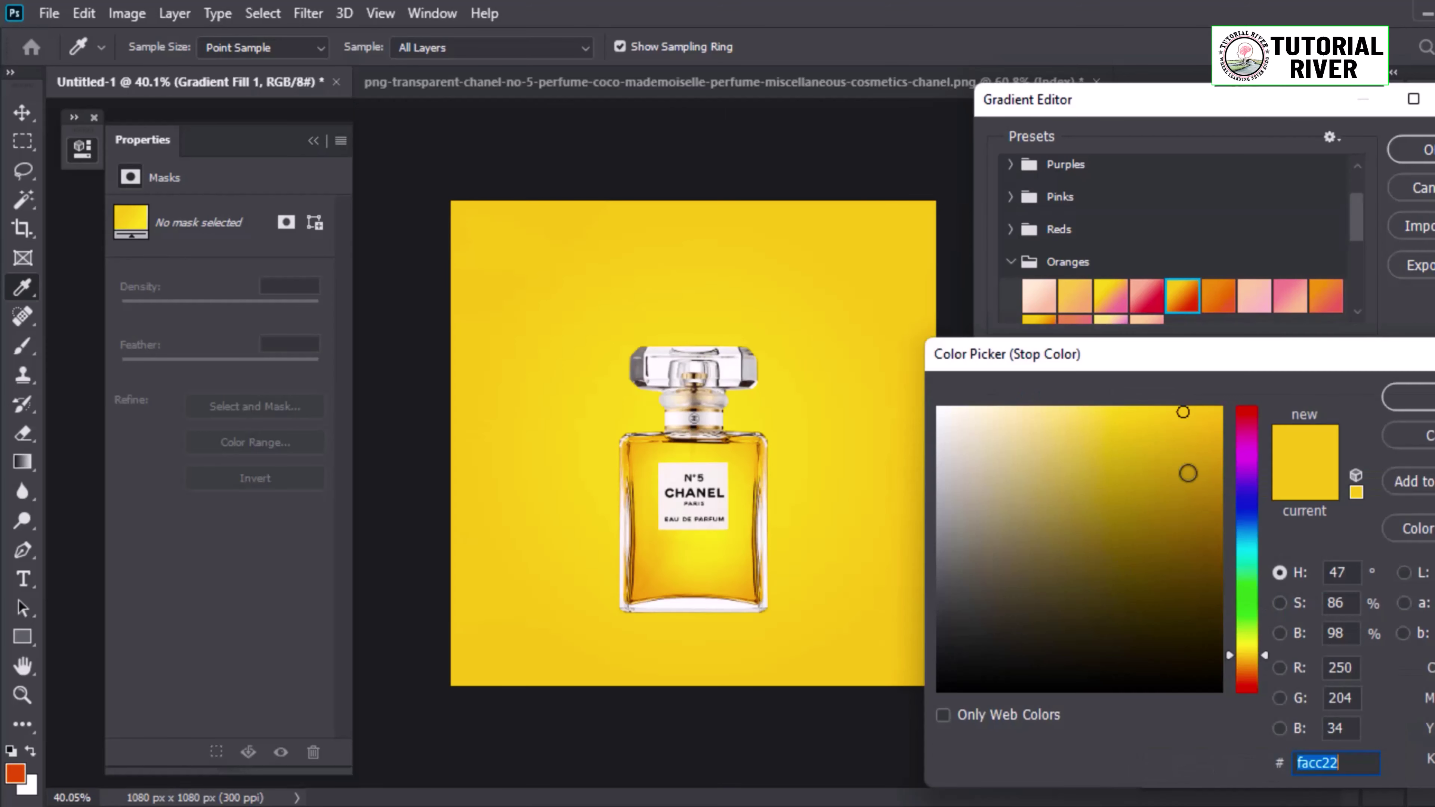
pyautogui.click(1186, 475)
pyautogui.click(1155, 467)
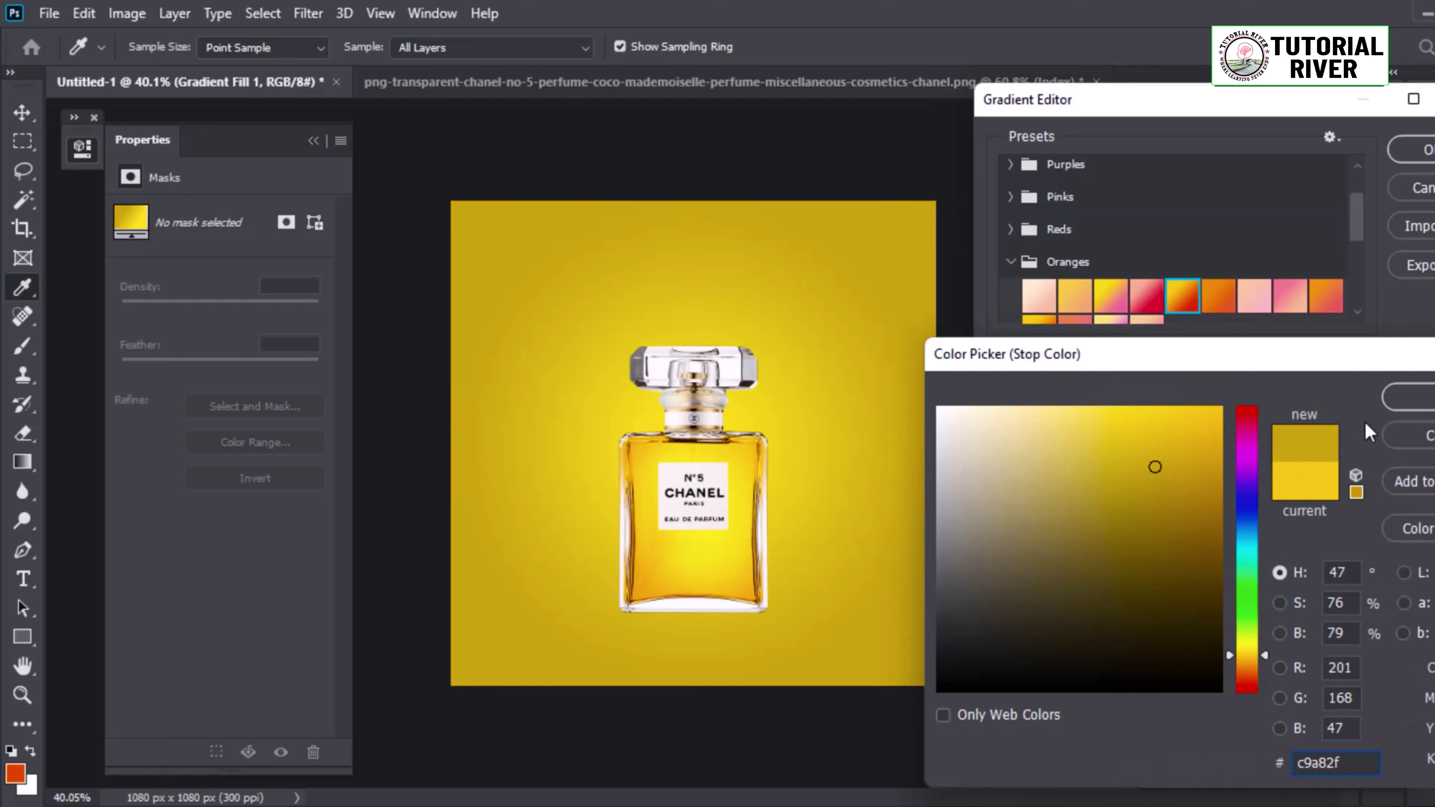
pyautogui.click(1418, 402)
pyautogui.press('Return')
# Step: Keep the gradient reversed so edges darken, raise its Scale to 118%, and confirm
pyautogui.click(1141, 356)
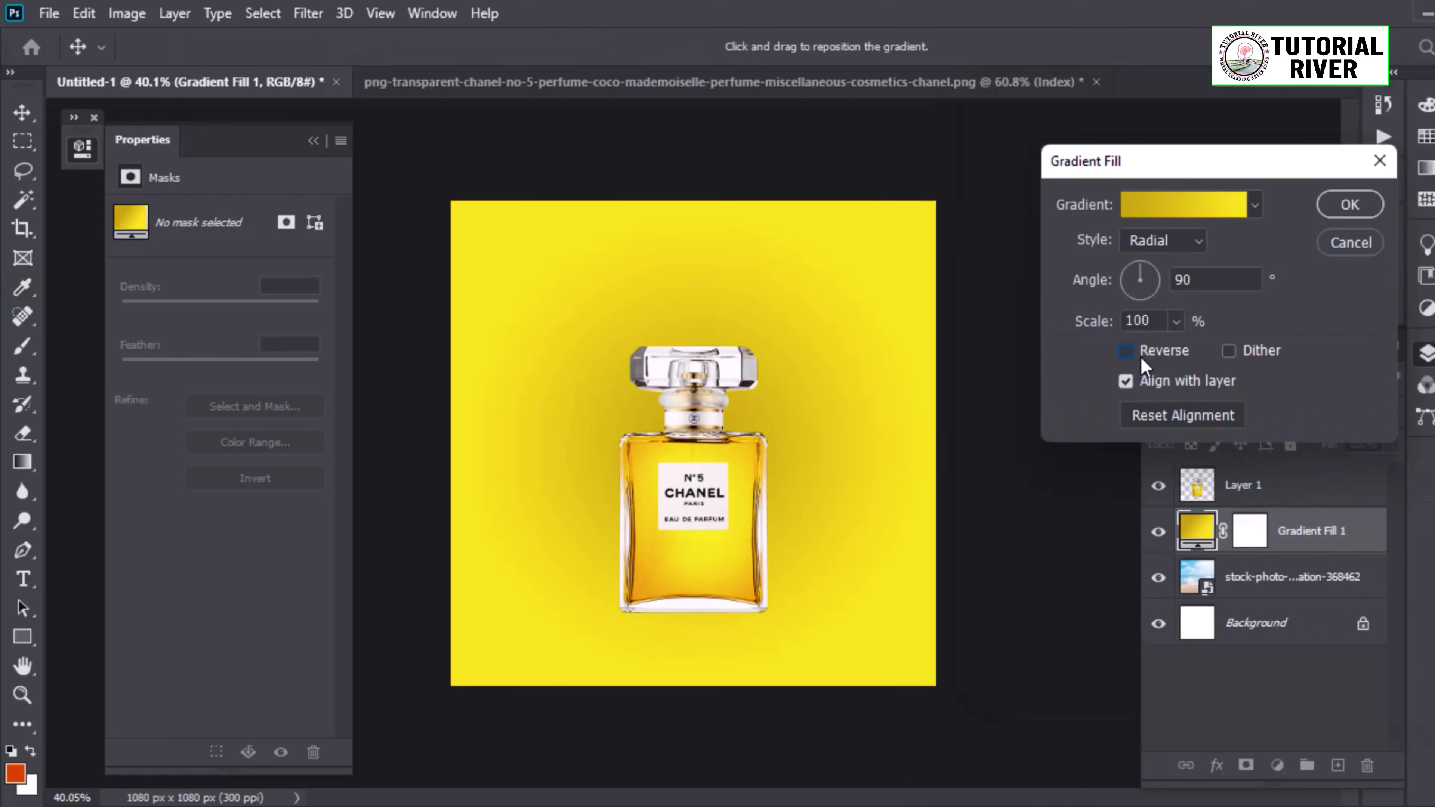
pyautogui.click(1147, 351)
pyautogui.click(1176, 321)
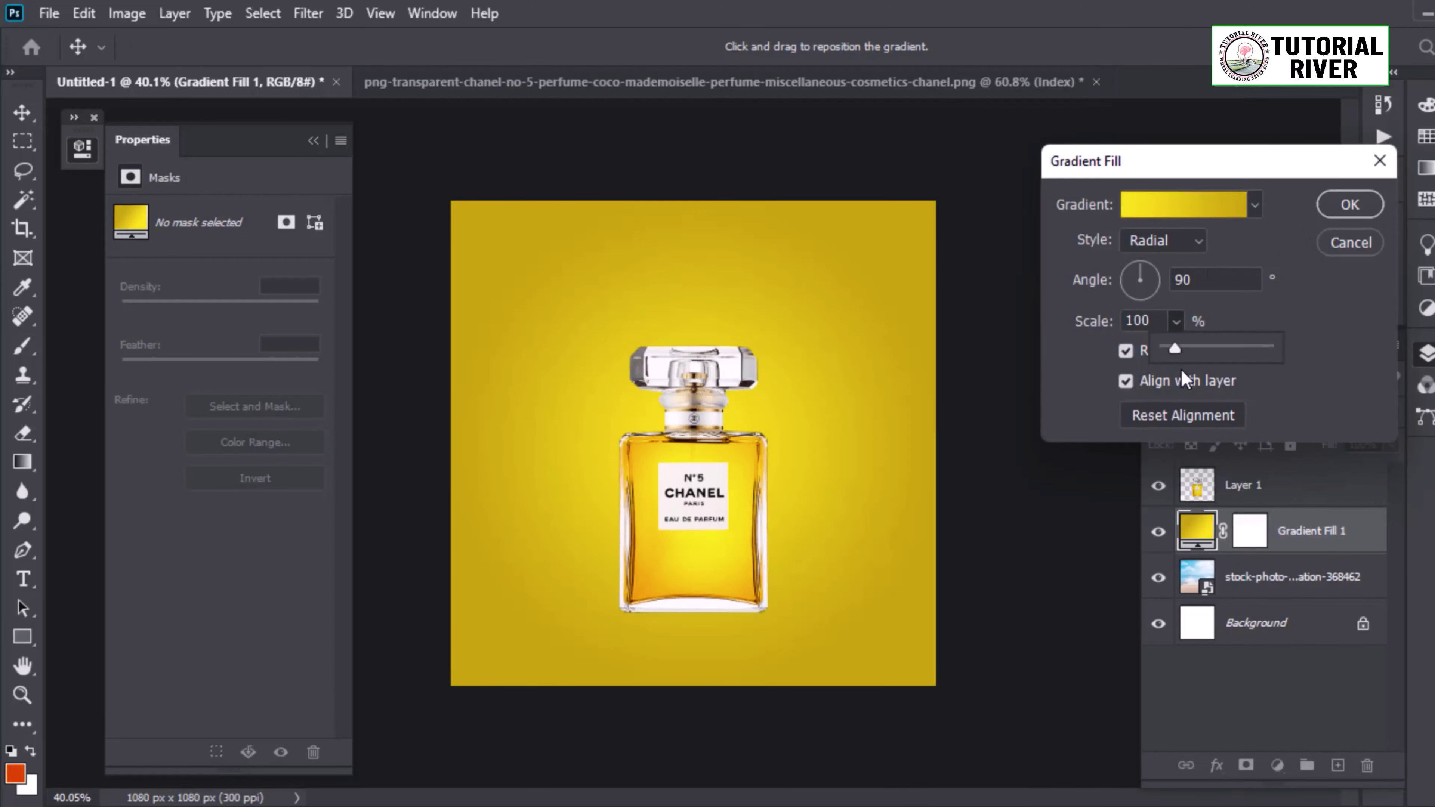
pyautogui.moveTo(1175, 349); pyautogui.dragTo(1196, 349)
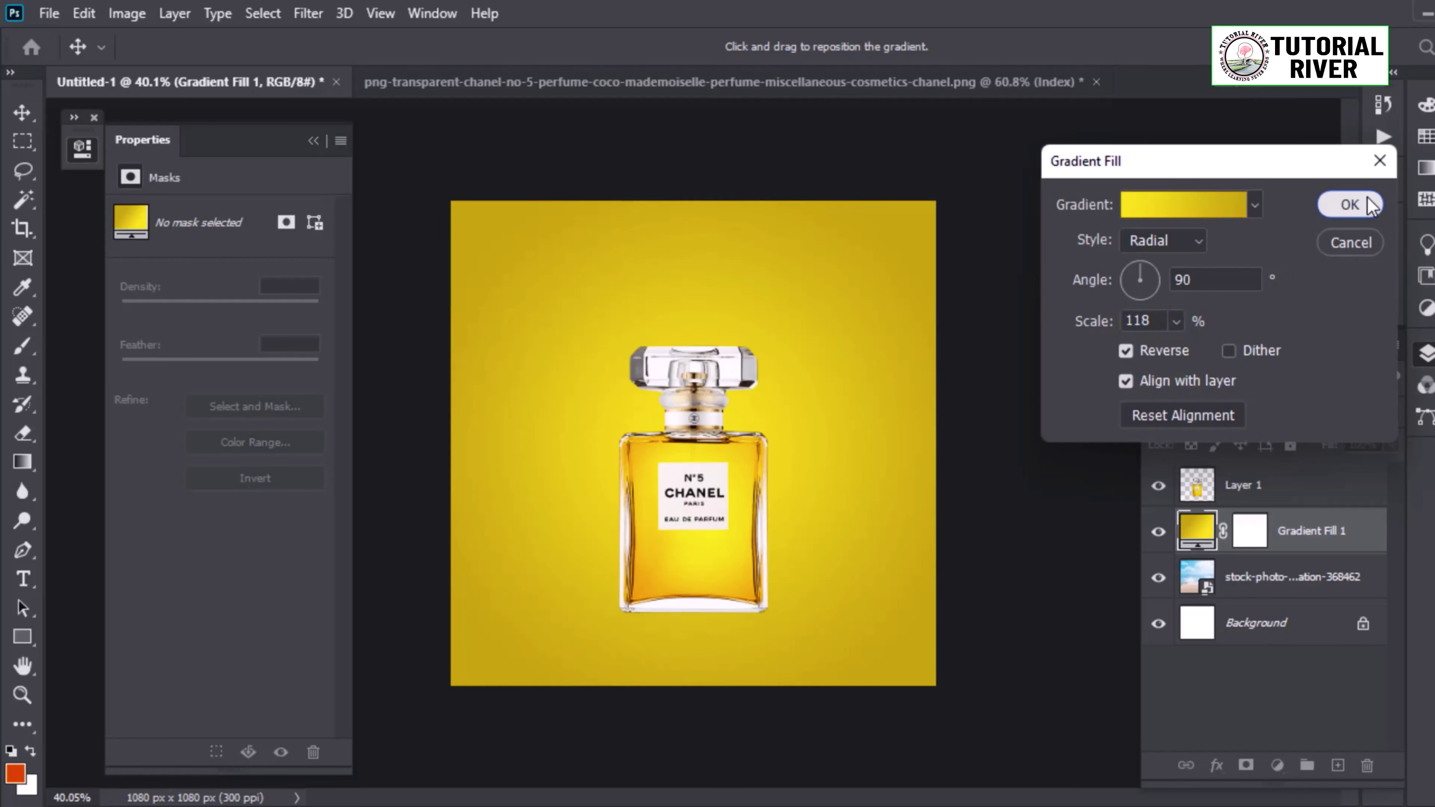
pyautogui.click(1350, 205)
# Step: Set the Gradient Fill layer's blend mode to Color
pyautogui.click(1192, 413)
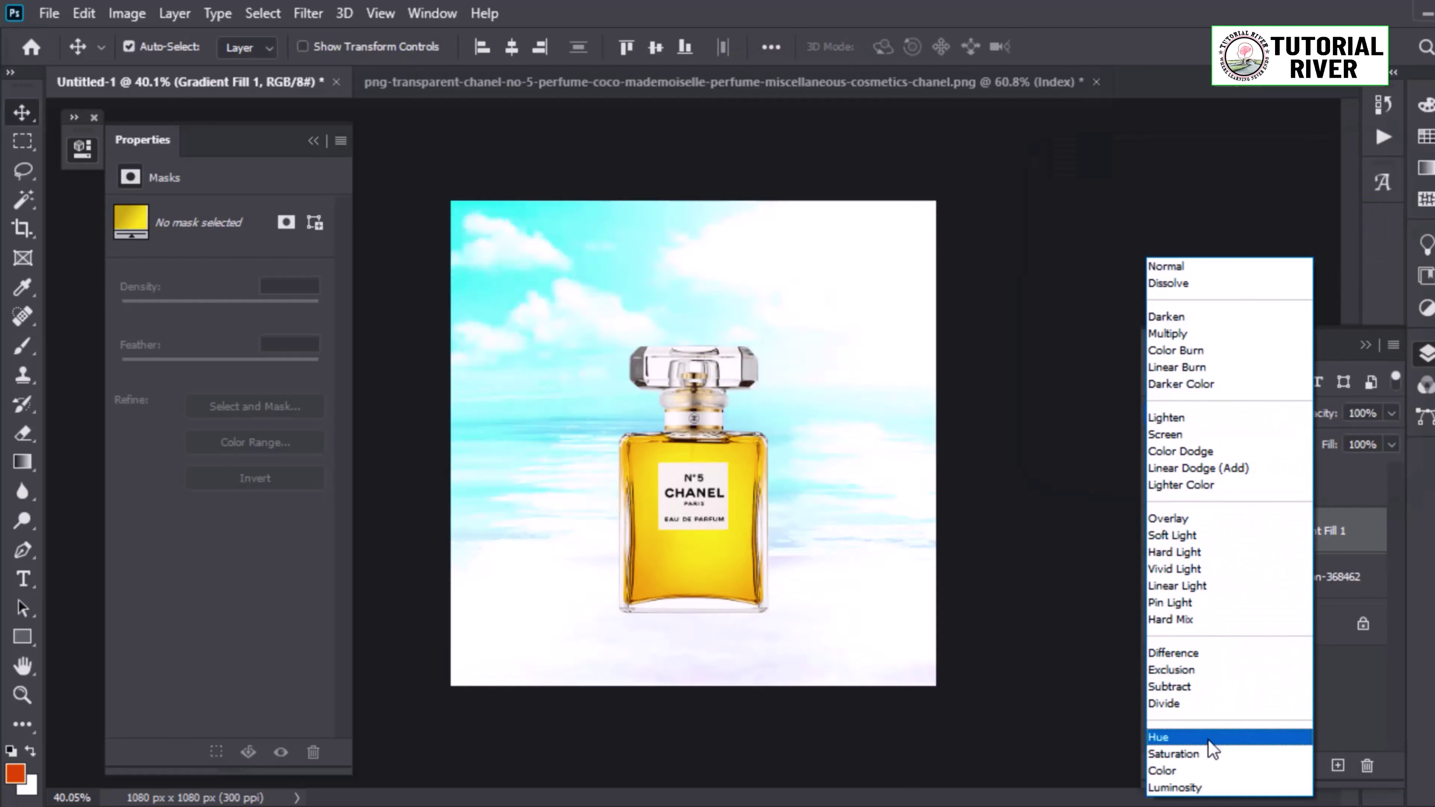
pyautogui.click(1204, 771)
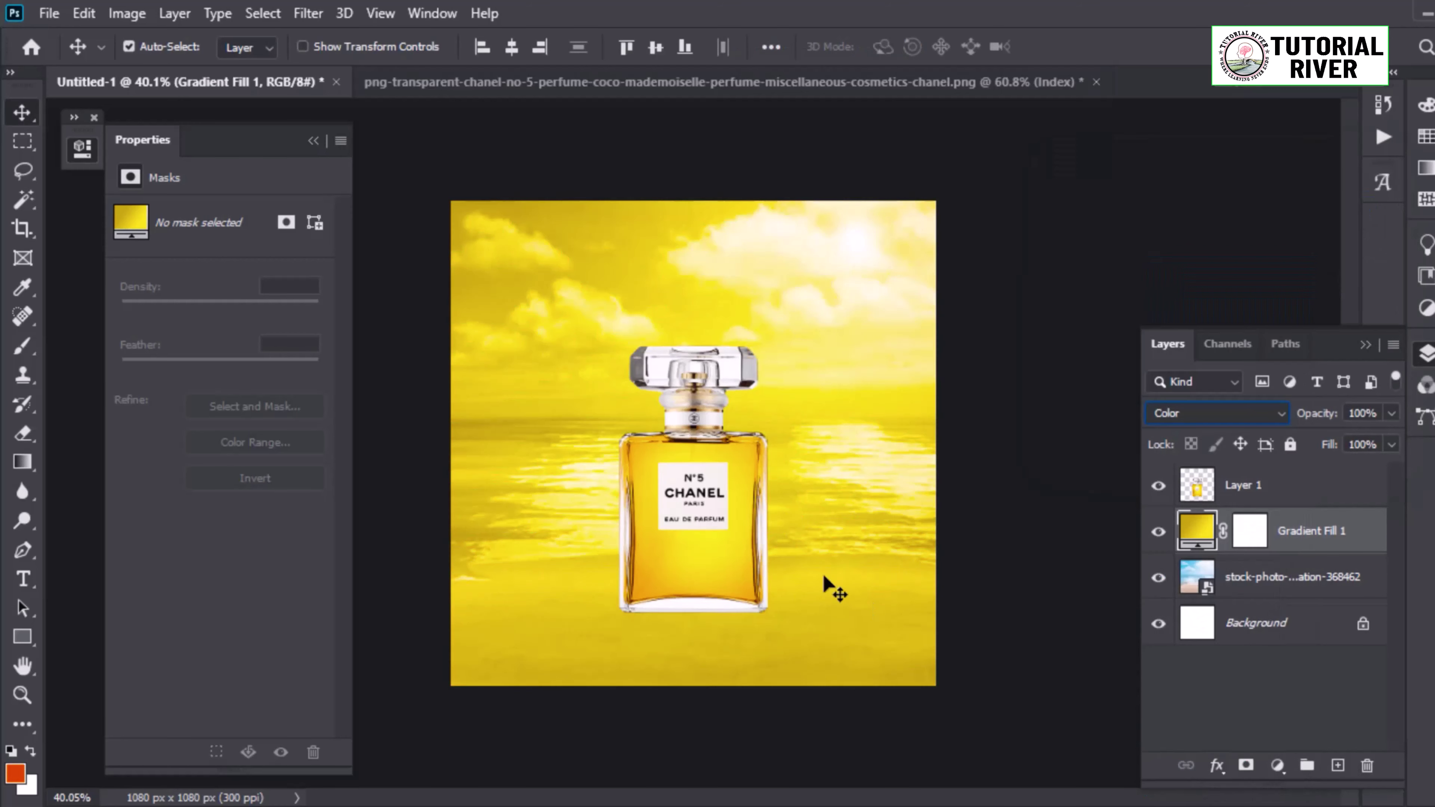
pyautogui.hotkey('ctrl', '0')
pyautogui.click(753, 545)
pyautogui.click(1315, 531)
# Step: Add a Curves adjustment above the gradient, bending the curve down to deepen the tones
pyautogui.click(1277, 765)
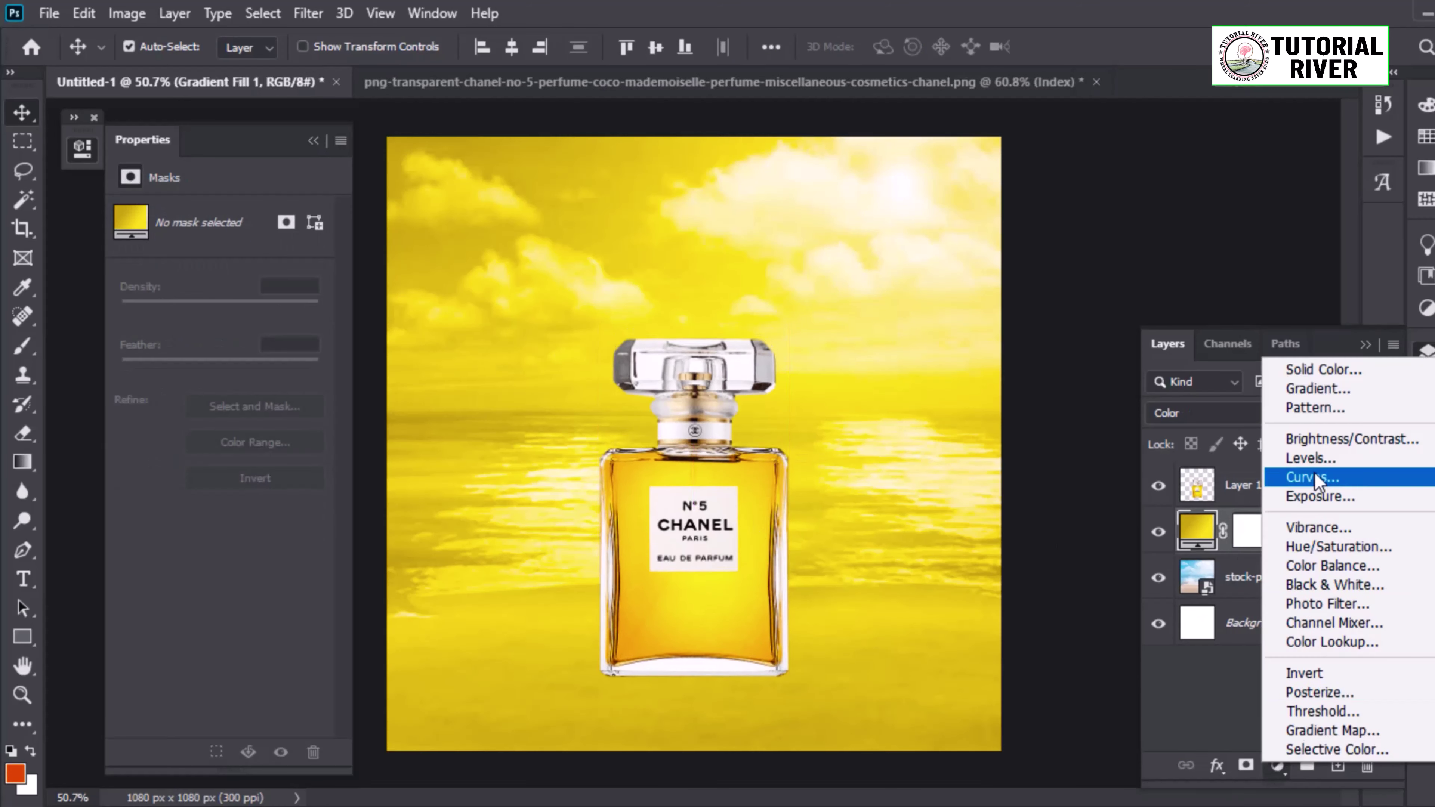
pyautogui.click(1310, 478)
pyautogui.moveTo(254, 339)
pyautogui.mouseDown()
pyautogui.moveTo(245, 379)
pyautogui.moveTo(231, 355)
pyautogui.moveTo(259, 347)
pyautogui.mouseUp()
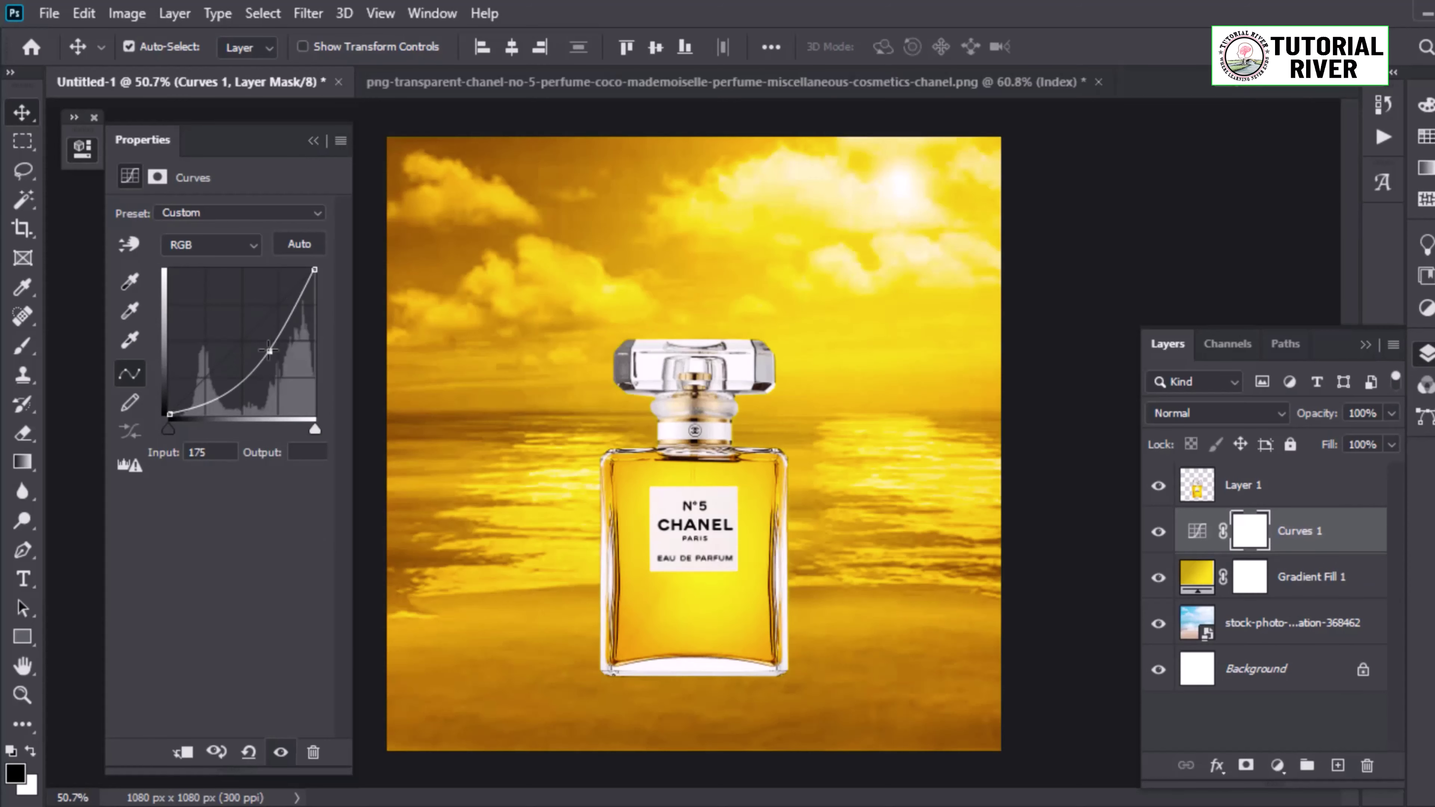
pyautogui.scroll(-1, 928, 487)
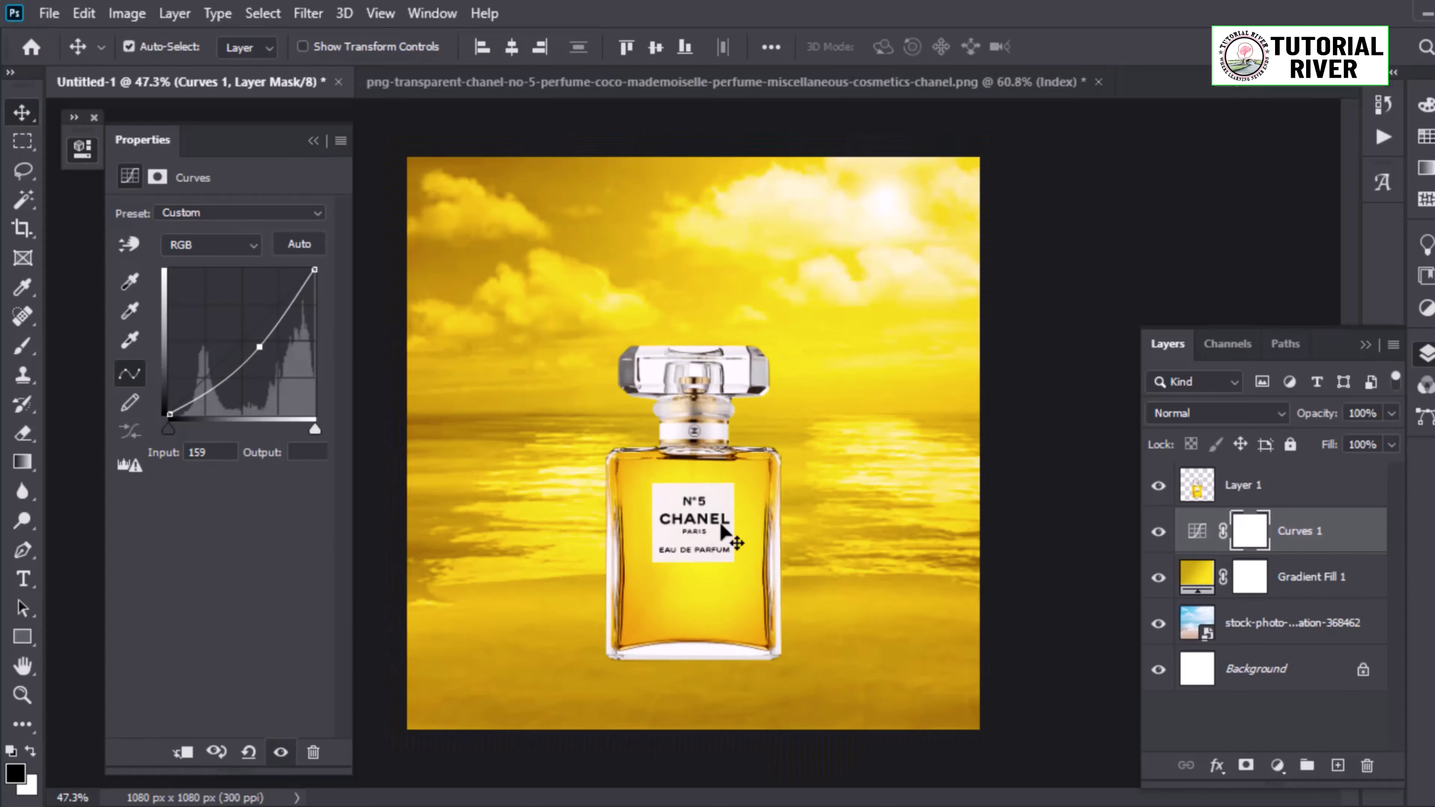
pyautogui.moveTo(724, 534); pyautogui.dragTo(691, 570)
# Step: Duplicate the bottle and flip the copy upside down beneath the original
pyautogui.hotkey('ctrl', 't')
pyautogui.moveTo(875, 580)
pyautogui.mouseDown()
pyautogui.moveTo(572, 658)
pyautogui.moveTo(599, 696)
pyautogui.mouseUp()
pyautogui.moveTo(733, 455); pyautogui.dragTo(734, 579)
pyautogui.scroll(1, 733, 579)
pyautogui.moveTo(838, 266)
pyautogui.mouseDown()
pyautogui.moveTo(837, 305)
pyautogui.moveTo(794, 288)
pyautogui.mouseUp()
pyautogui.press('Return')
# Step: Move the flipped copy below the bottle layer and lower its opacity to 24%
pyautogui.scroll(3, 794, 289)
pyautogui.moveTo(1257, 485); pyautogui.dragTo(1278, 553)
pyautogui.moveTo(797, 321); pyautogui.dragTo(807, 307)
pyautogui.scroll(-1, 807, 308)
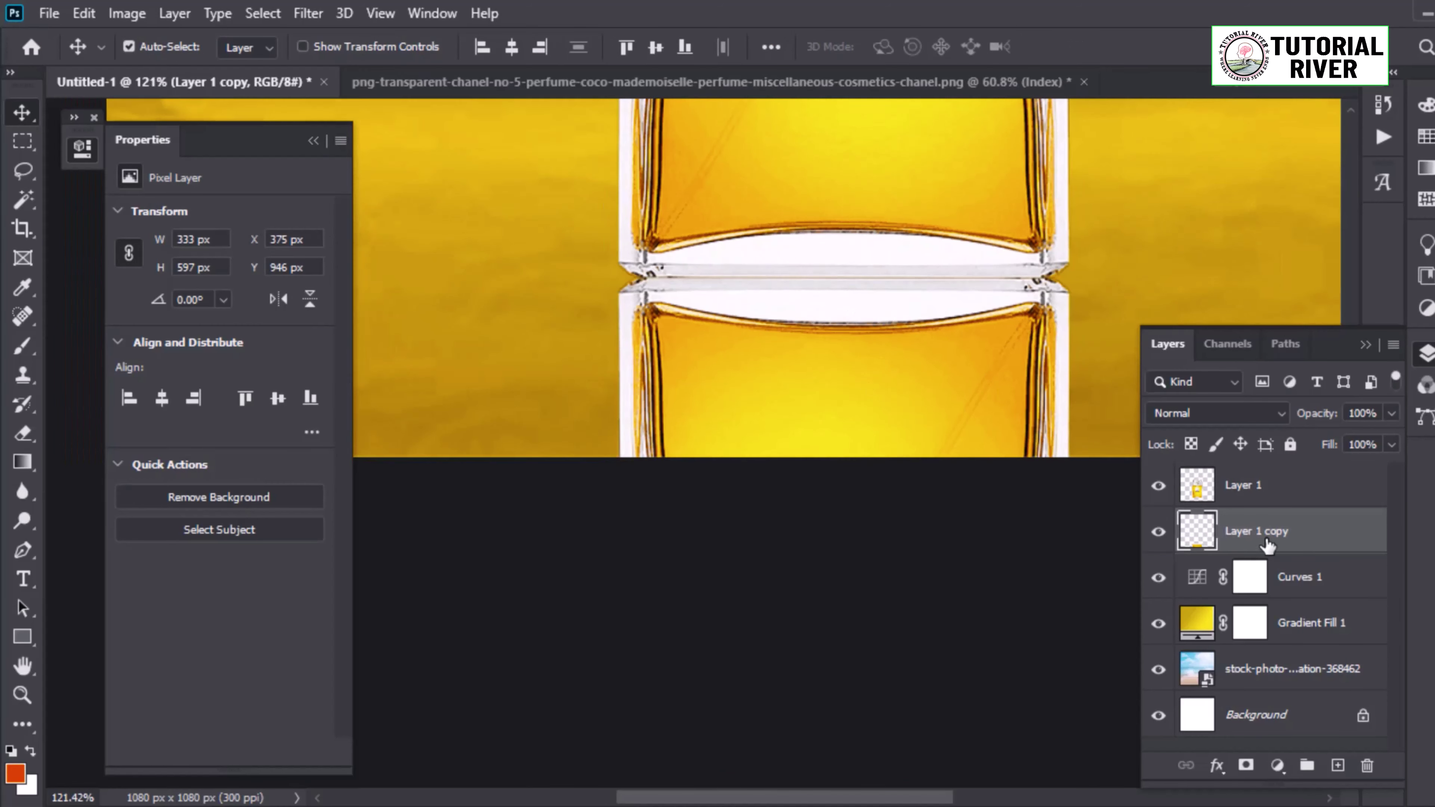
pyautogui.moveTo(1258, 422); pyautogui.dragTo(1210, 417)
pyautogui.scroll(-2, 842, 385)
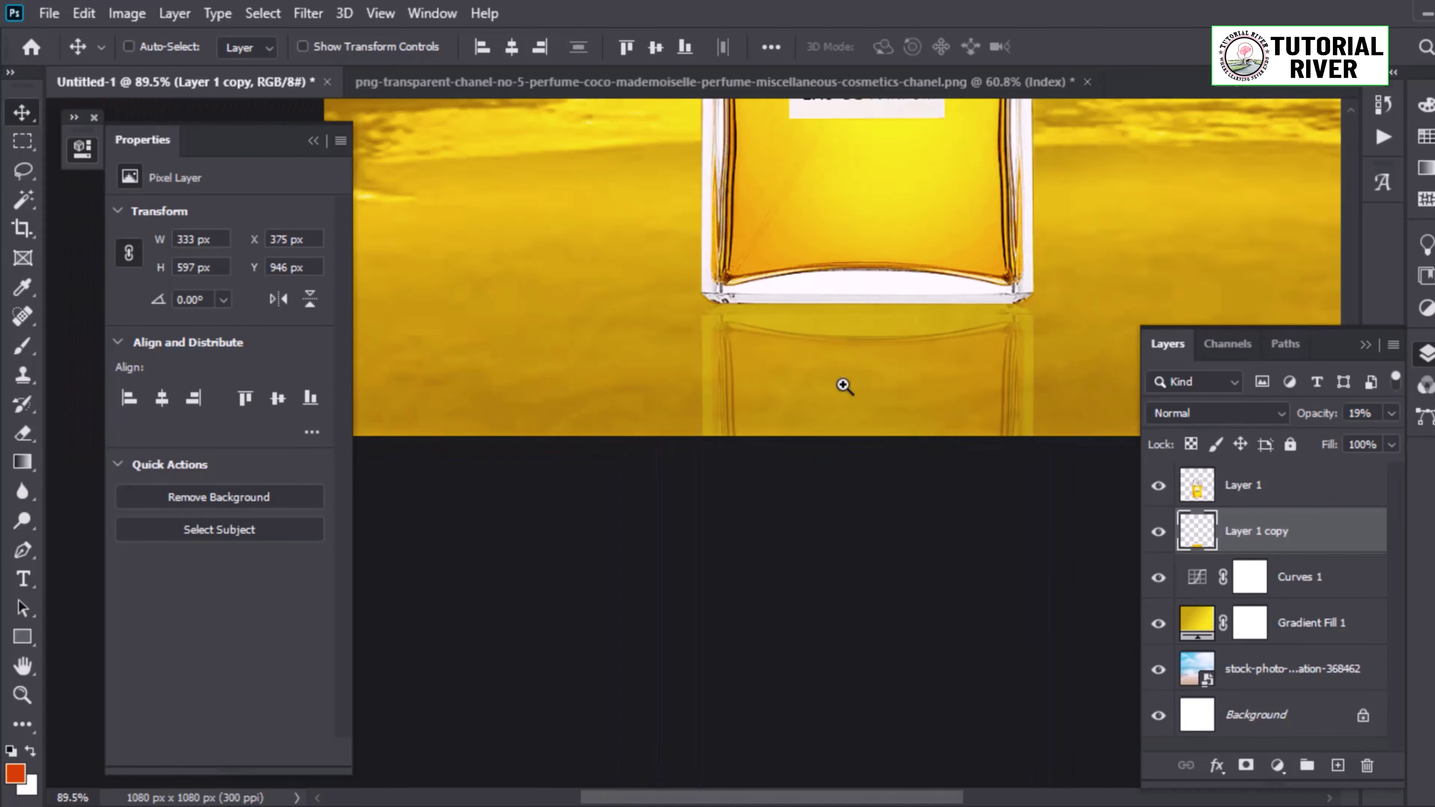
# Step: Mask the reflection and brush it faint, then place the orange flowers image
pyautogui.click(1246, 766)
pyautogui.press('b')
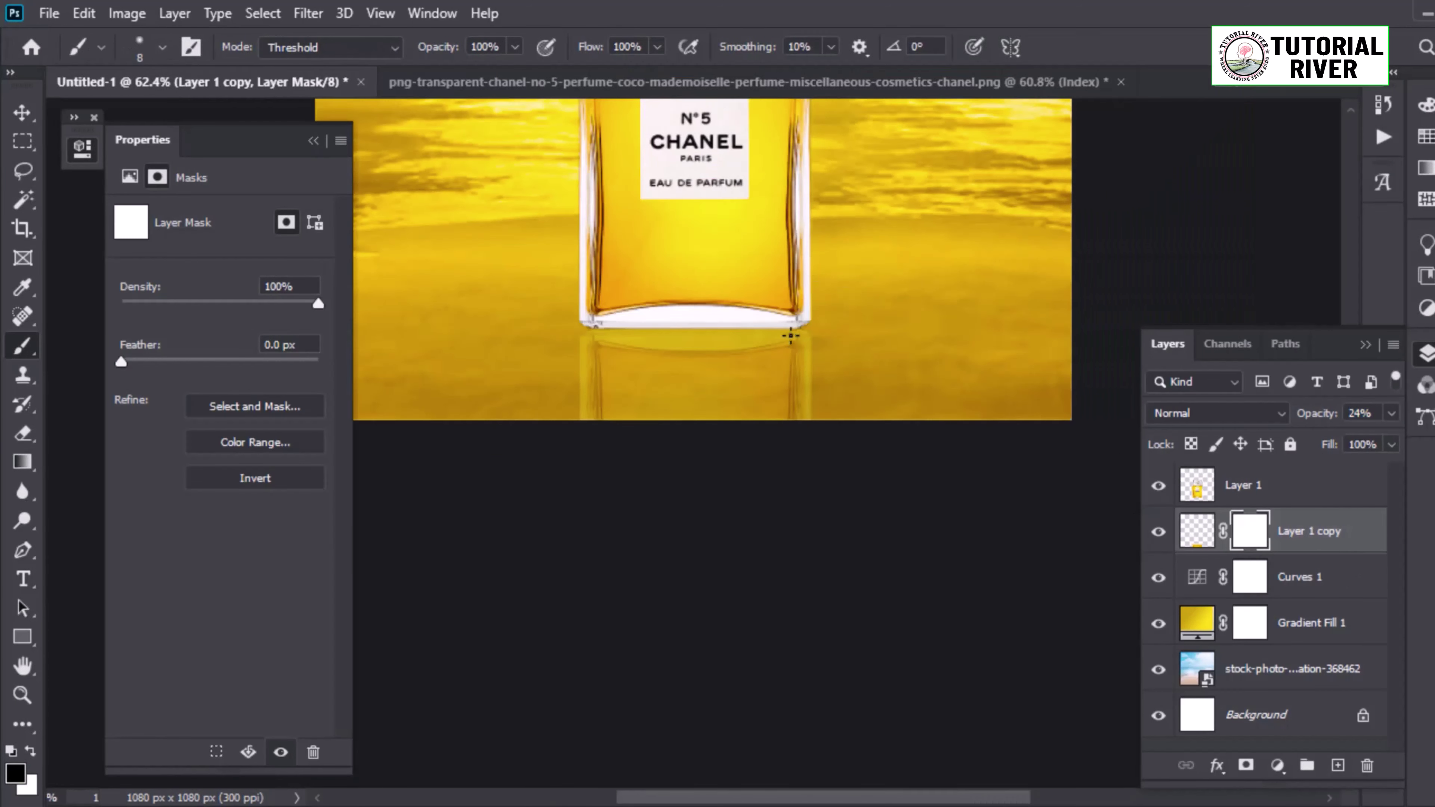
pyautogui.moveTo(778, 298); pyautogui.dragTo(918, 481)
pyautogui.hotkey('ctrl', '0')
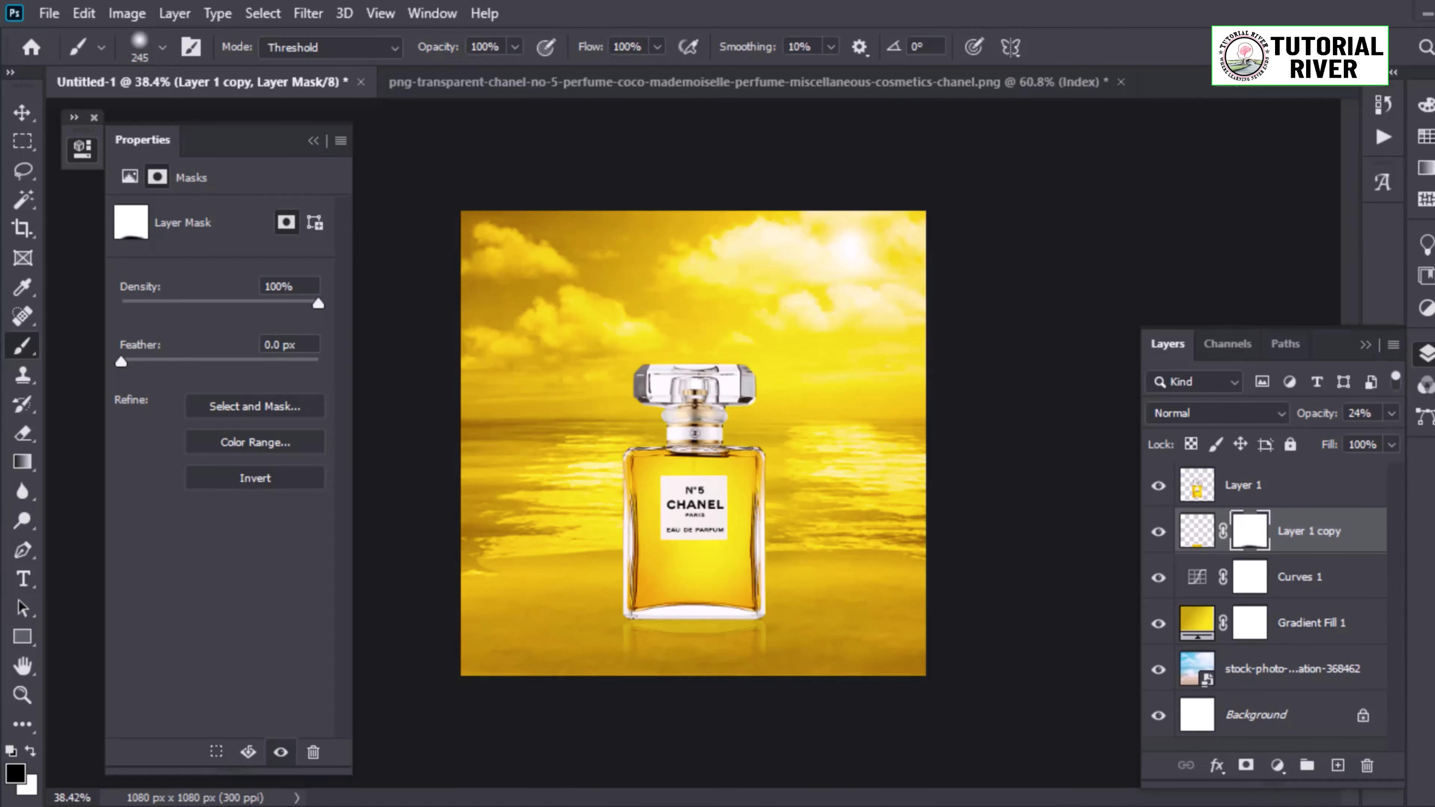
pyautogui.press('Return')
# Step: Rasterize the flower layer and delete its white background with the Magic Wand
pyautogui.press('w')
pyautogui.click(850, 349)
pyautogui.press('Delete')
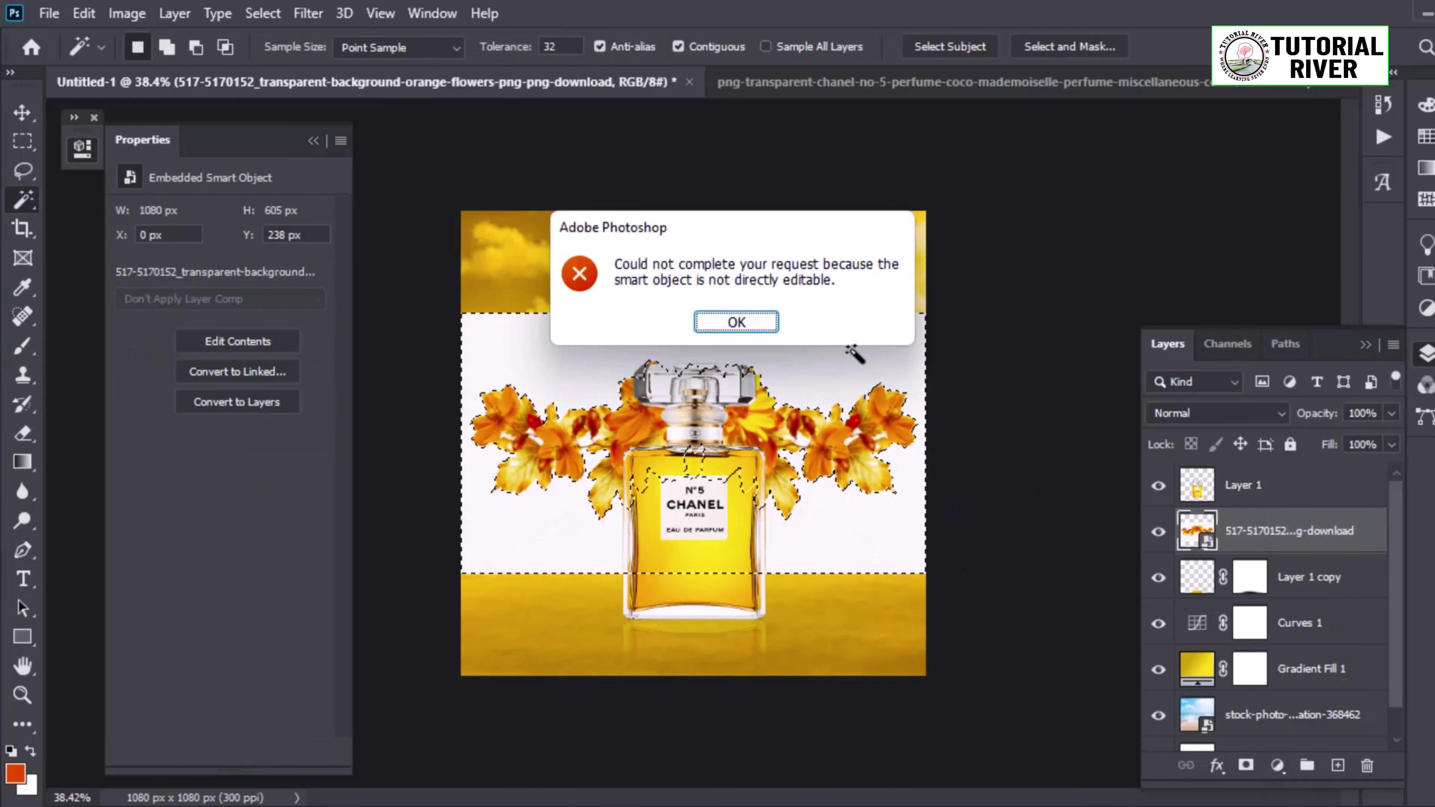
pyautogui.press('Return')
pyautogui.rightClick(1288, 531)
pyautogui.click(1031, 416)
pyautogui.press('Delete')
pyautogui.hotkey('ctrl', 'd')
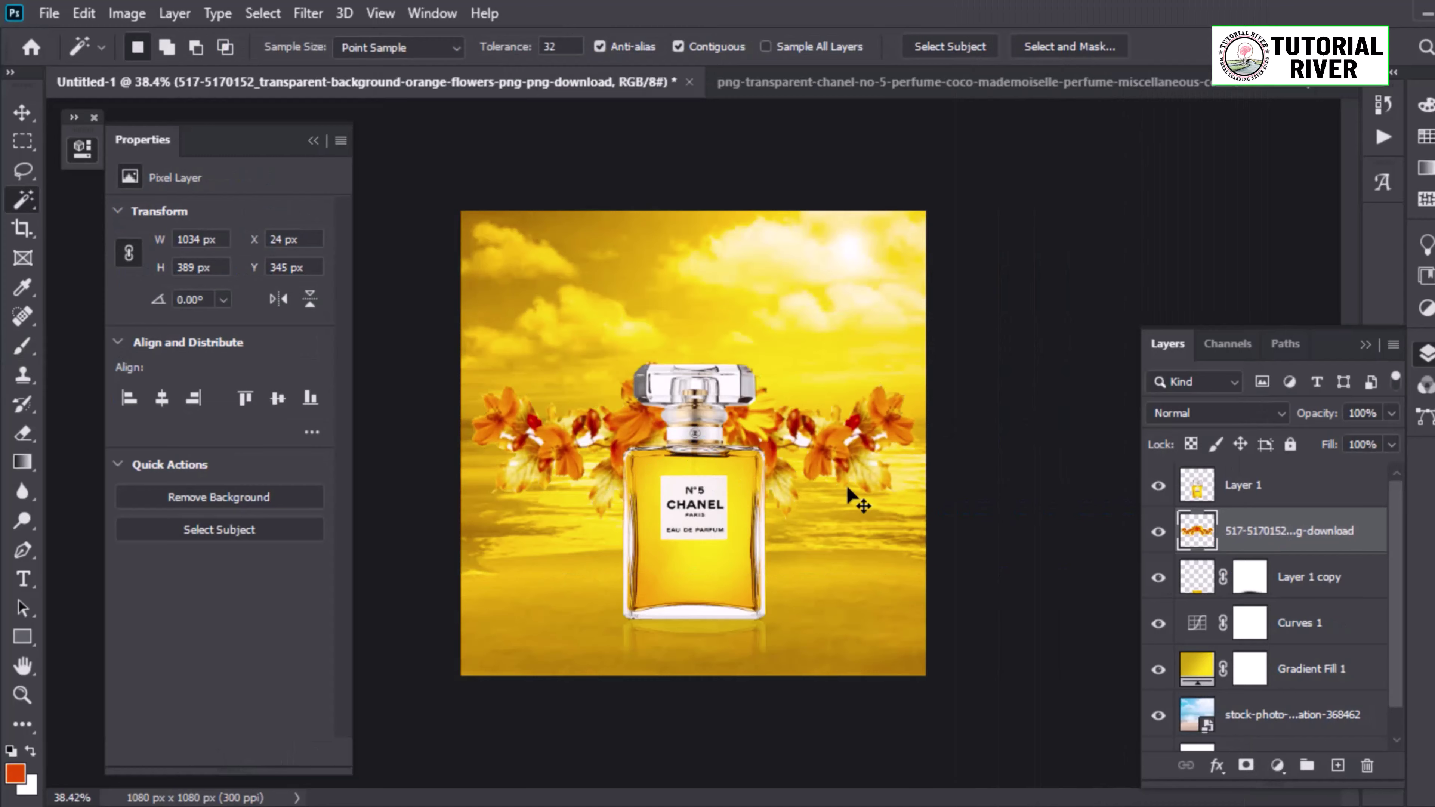
# Step: Select the leftover white gaps among the flowers and the empty area around them
pyautogui.scroll(5, 729, 438)
pyautogui.click(888, 437)
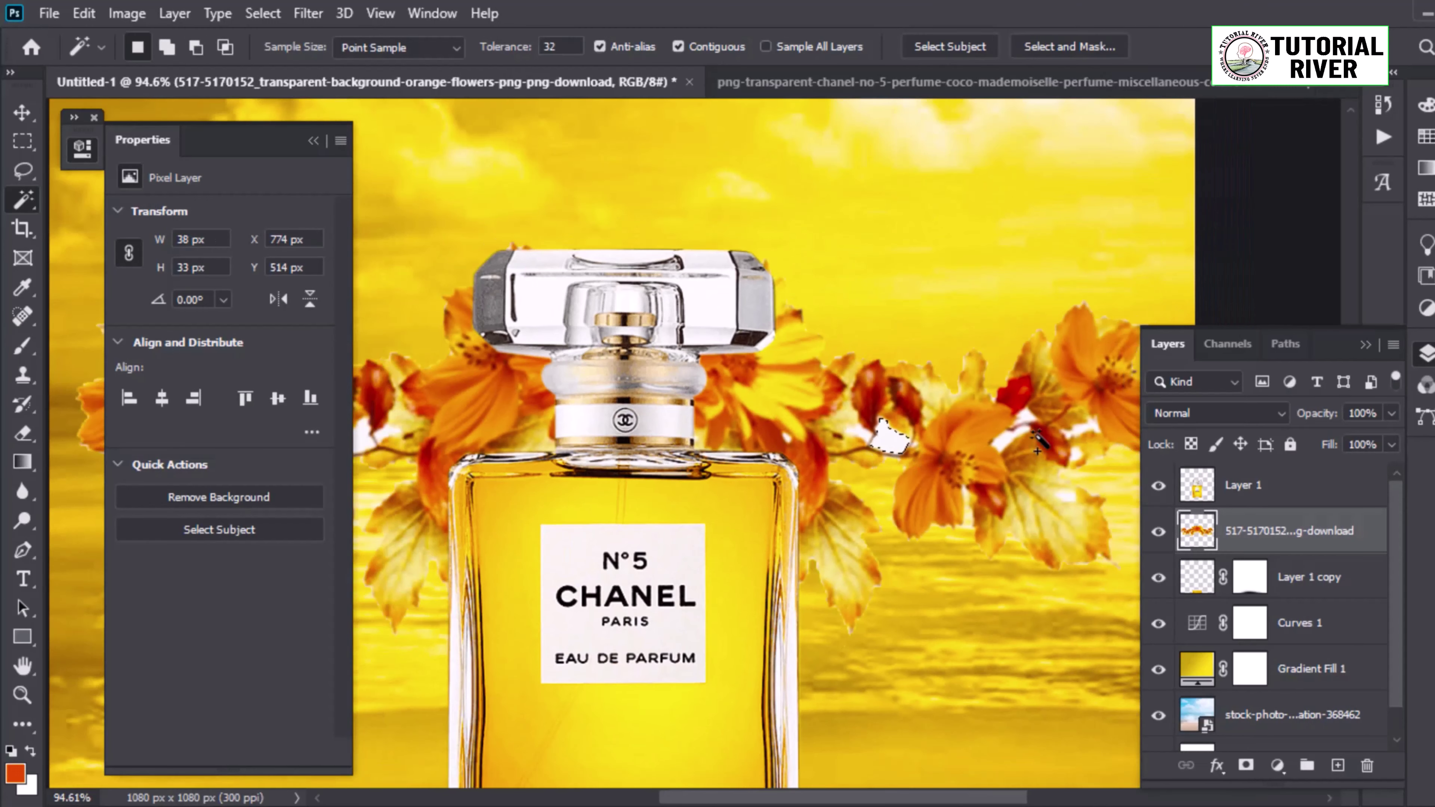
pyautogui.scroll(3, 1086, 442)
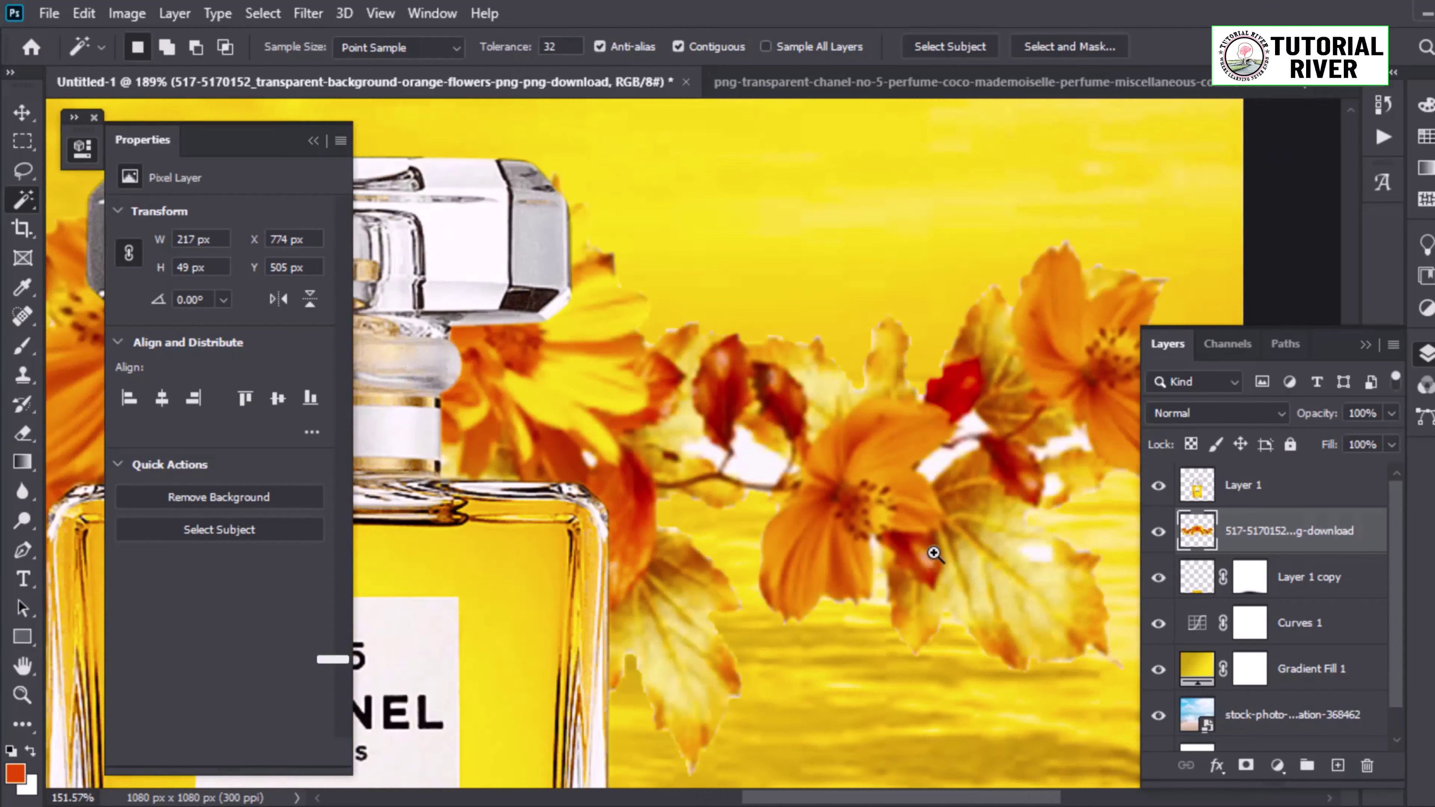
pyautogui.hscroll(-10, 928, 551)
pyautogui.keyDown('shift'); pyautogui.click(839, 464); pyautogui.keyUp('shift')
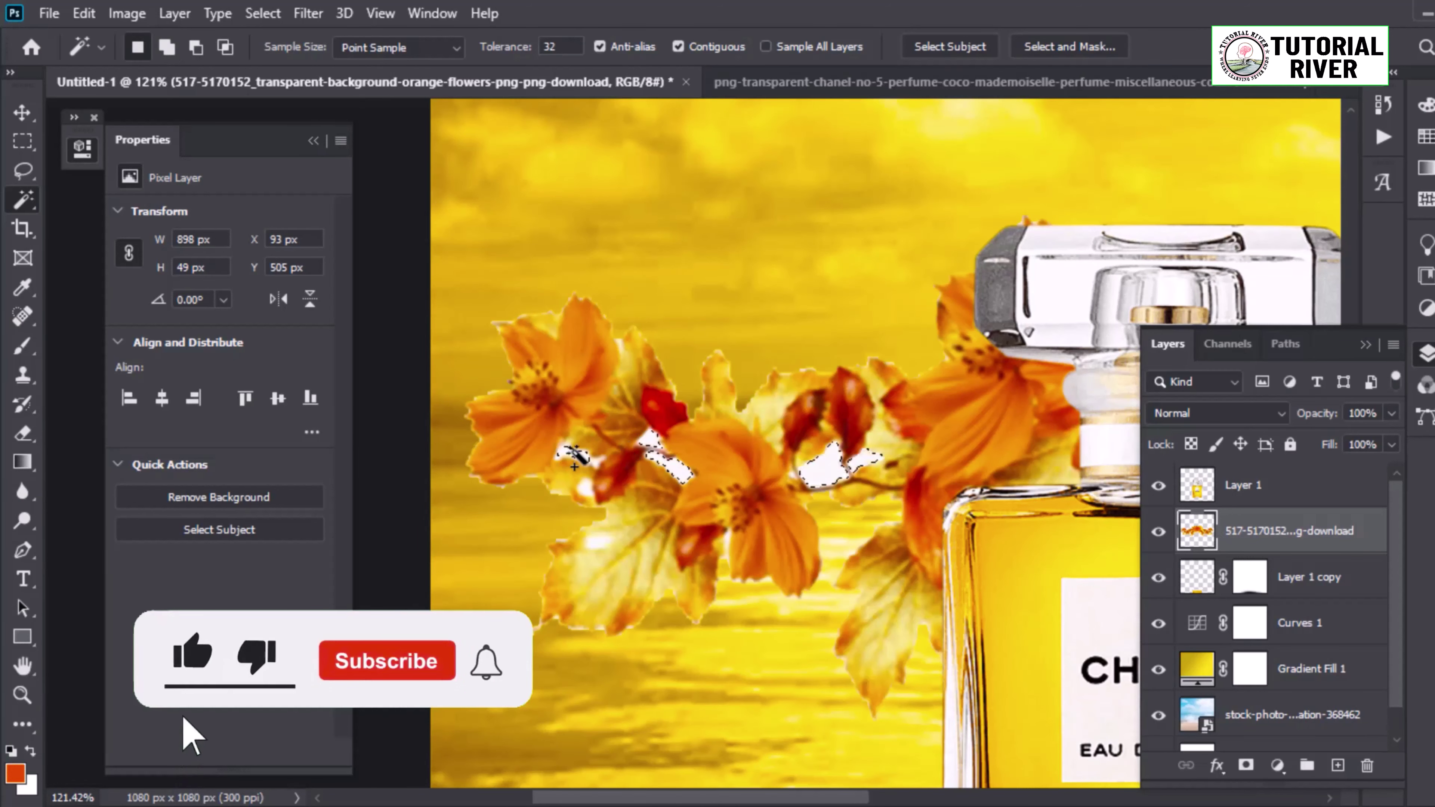
pyautogui.scroll(-1, 695, 508)
pyautogui.keyDown('shift'); pyautogui.click(839, 548); pyautogui.keyUp('shift')
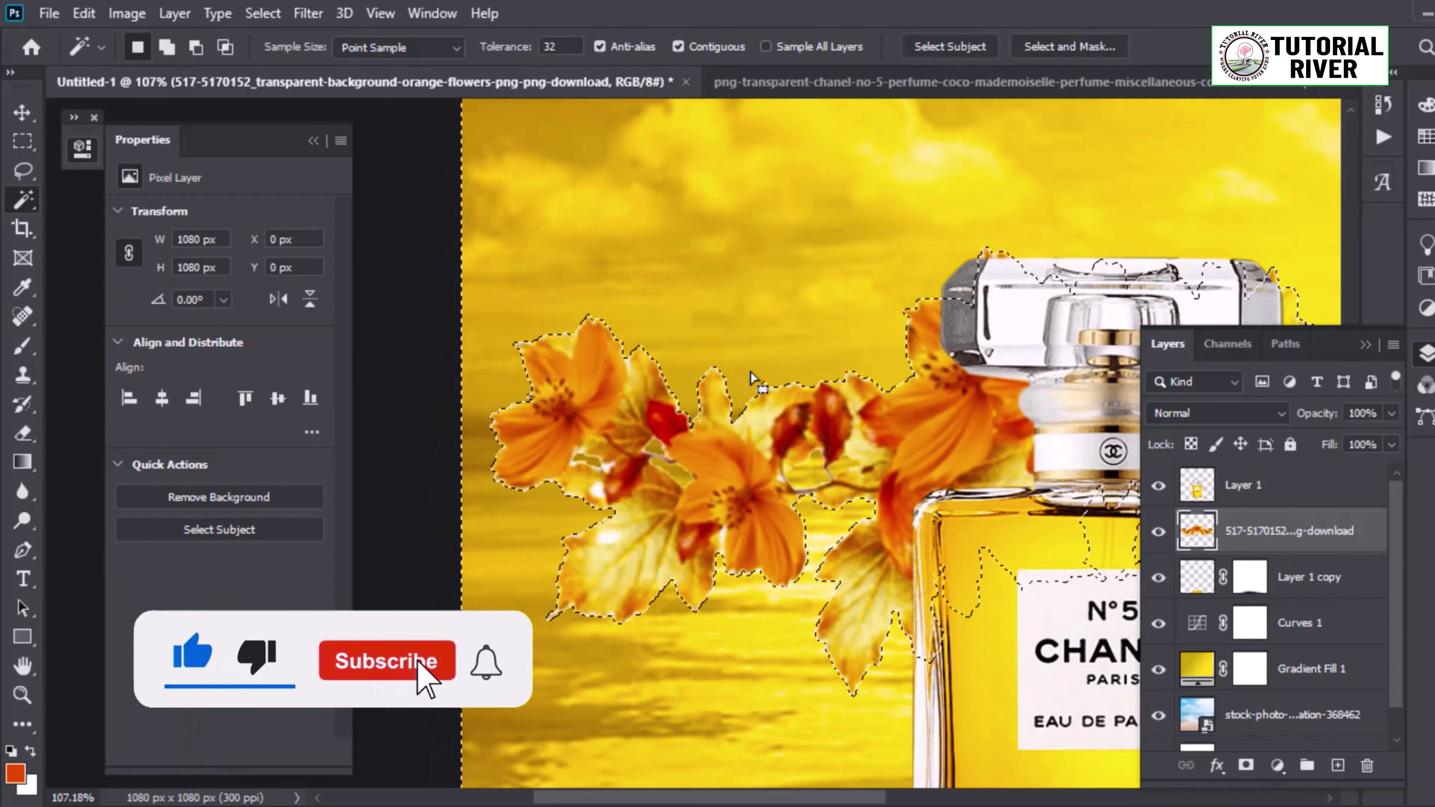
# Step: Contract the flower selection twice with Select > Modify > Contract, then deselect
pyautogui.click(263, 13)
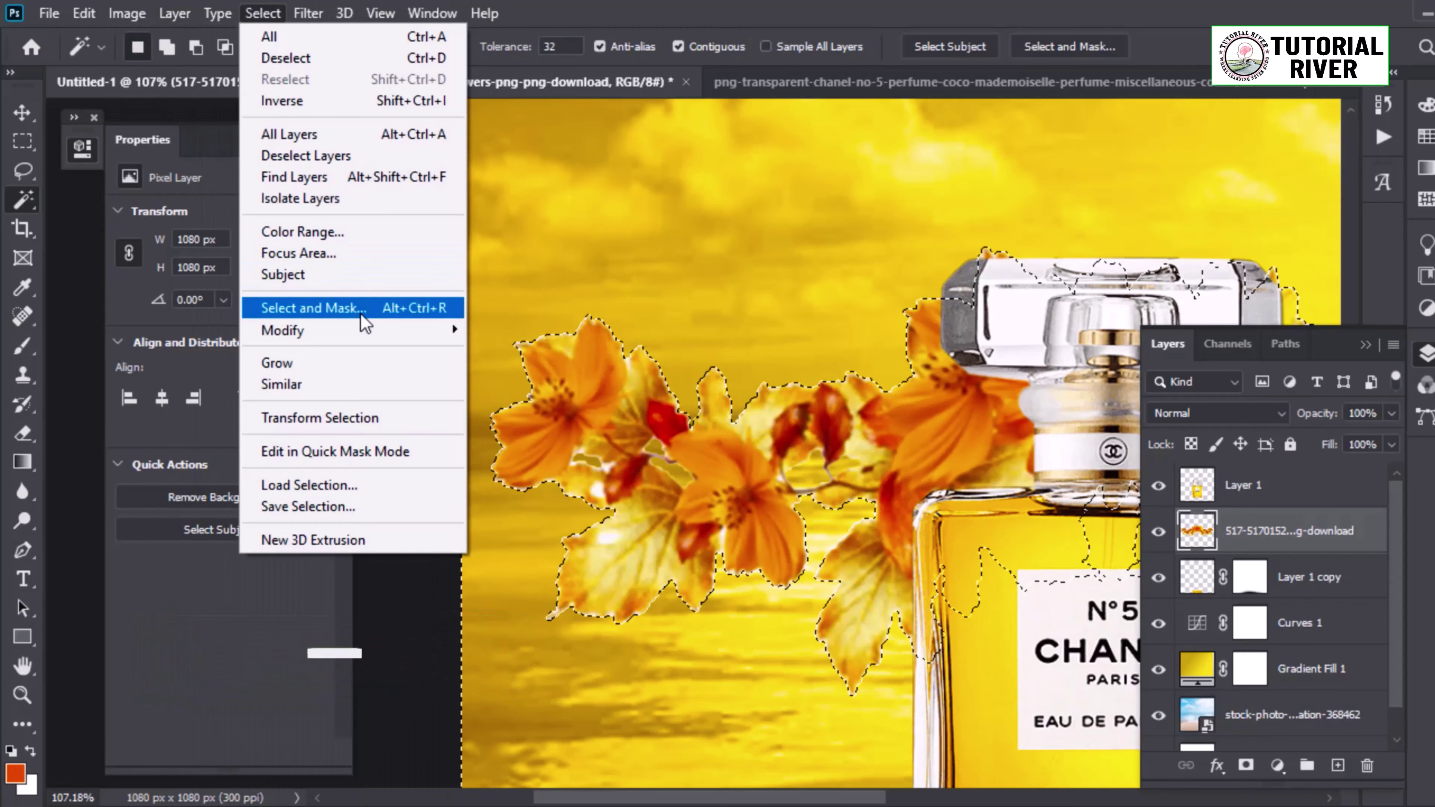
pyautogui.click(502, 391)
pyautogui.press('Return')
pyautogui.scroll(4, 621, 537)
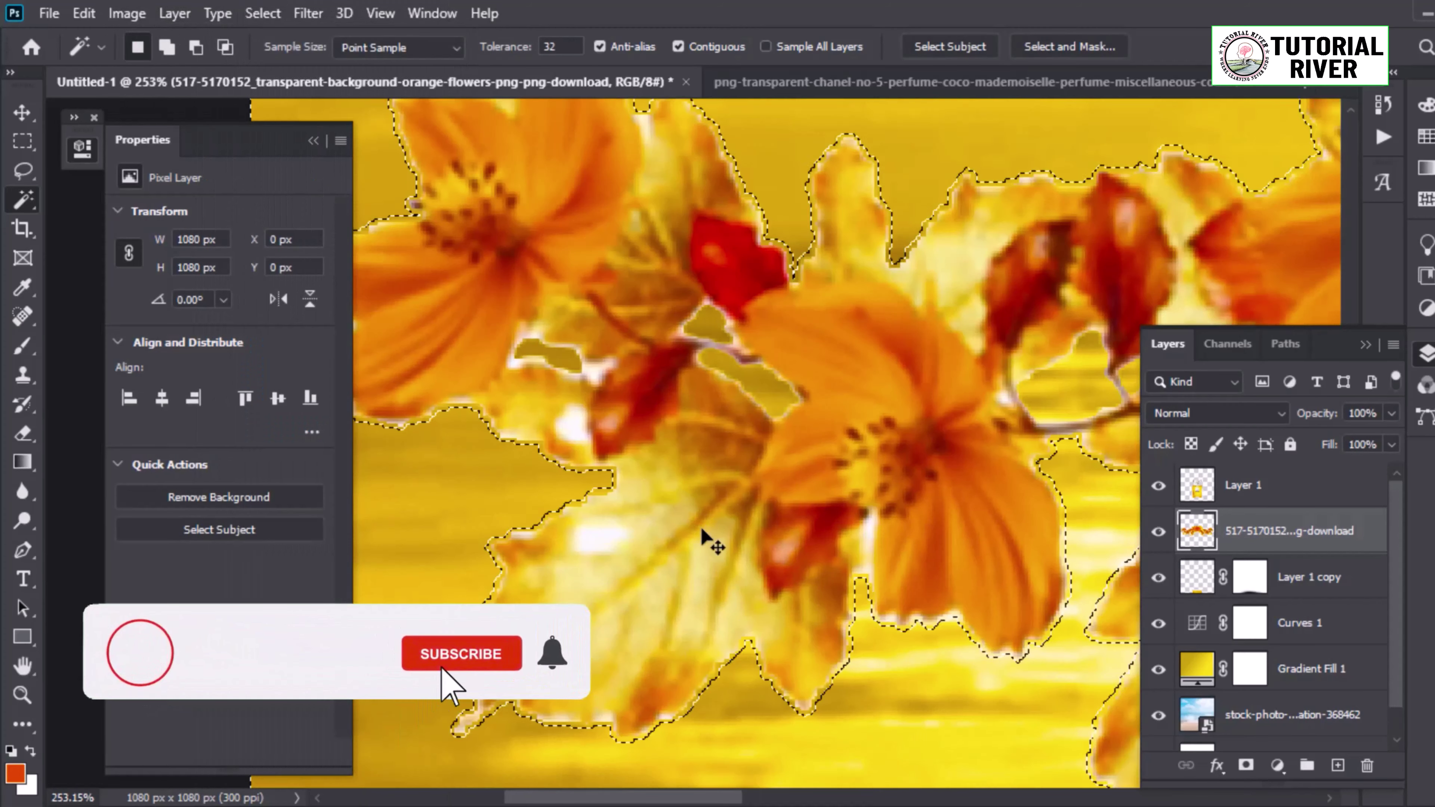
pyautogui.click(263, 13)
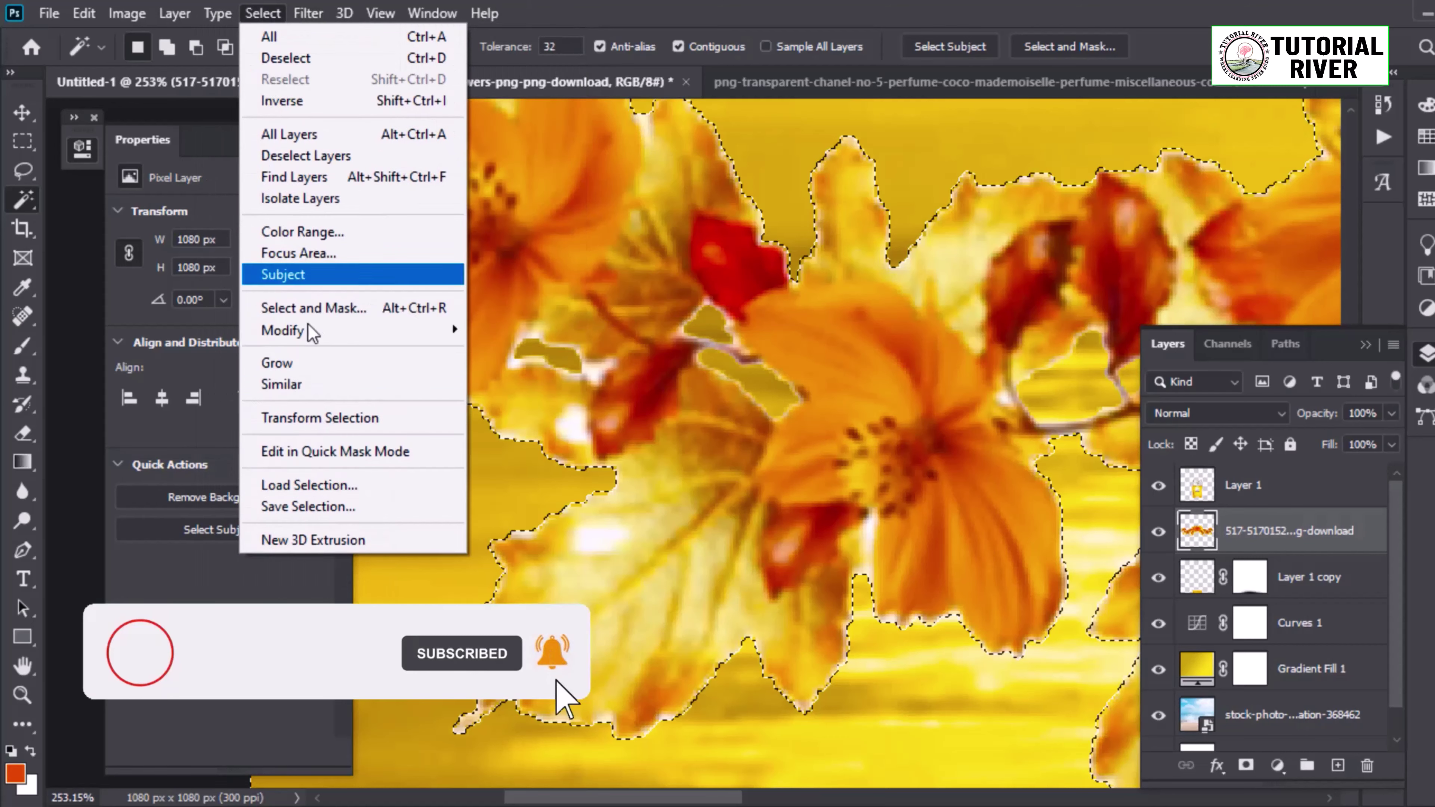
pyautogui.moveTo(282, 331)
pyautogui.click(477, 394)
pyautogui.press('Return')
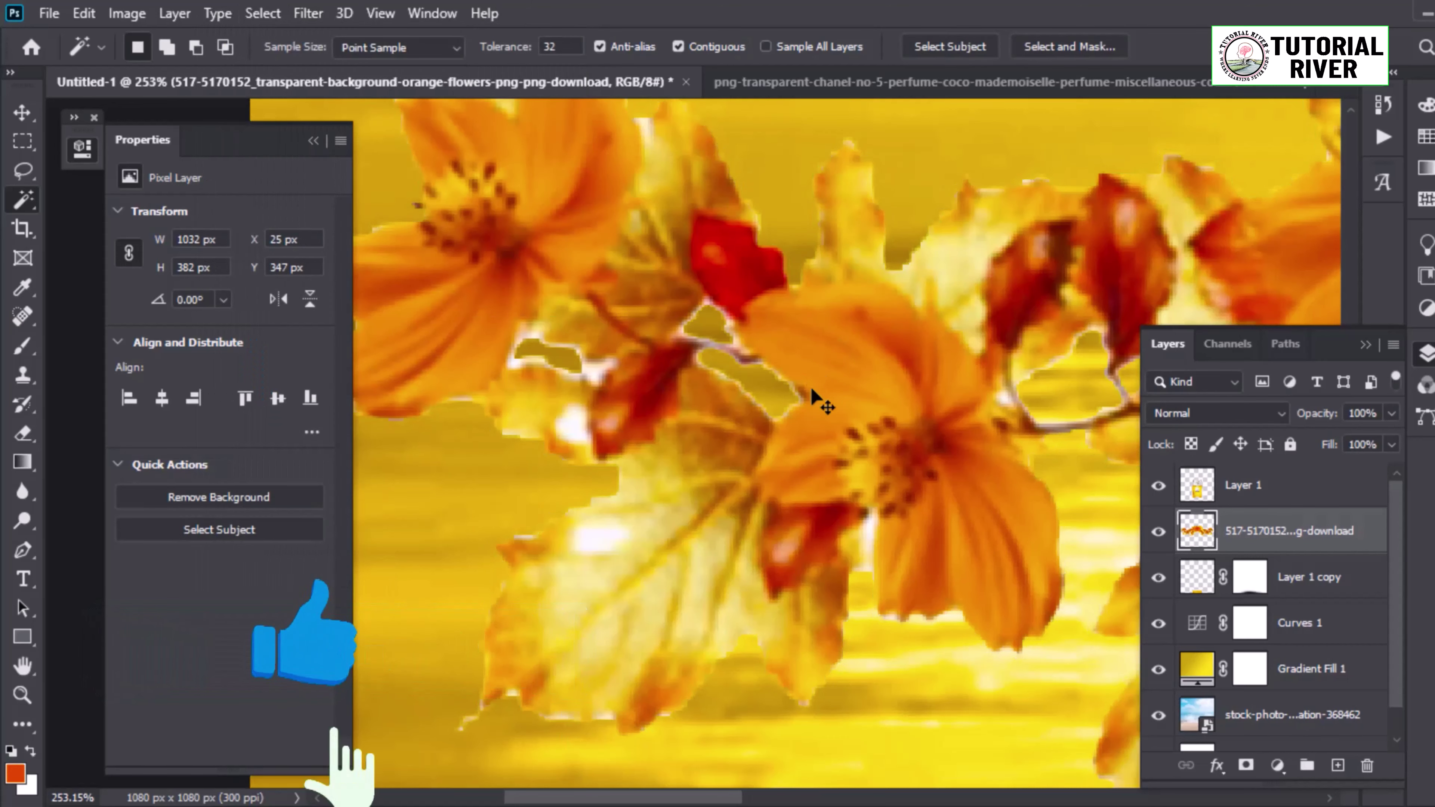
pyautogui.hotkey('ctrl', 'd')
pyautogui.scroll(-4, 689, 442)
pyautogui.scroll(-3, 813, 422)
# Step: Bring the flowers above Layer 1 and rotate them upside down along the bottle's base
pyautogui.press('v')
pyautogui.hotkey('ctrl', 't')
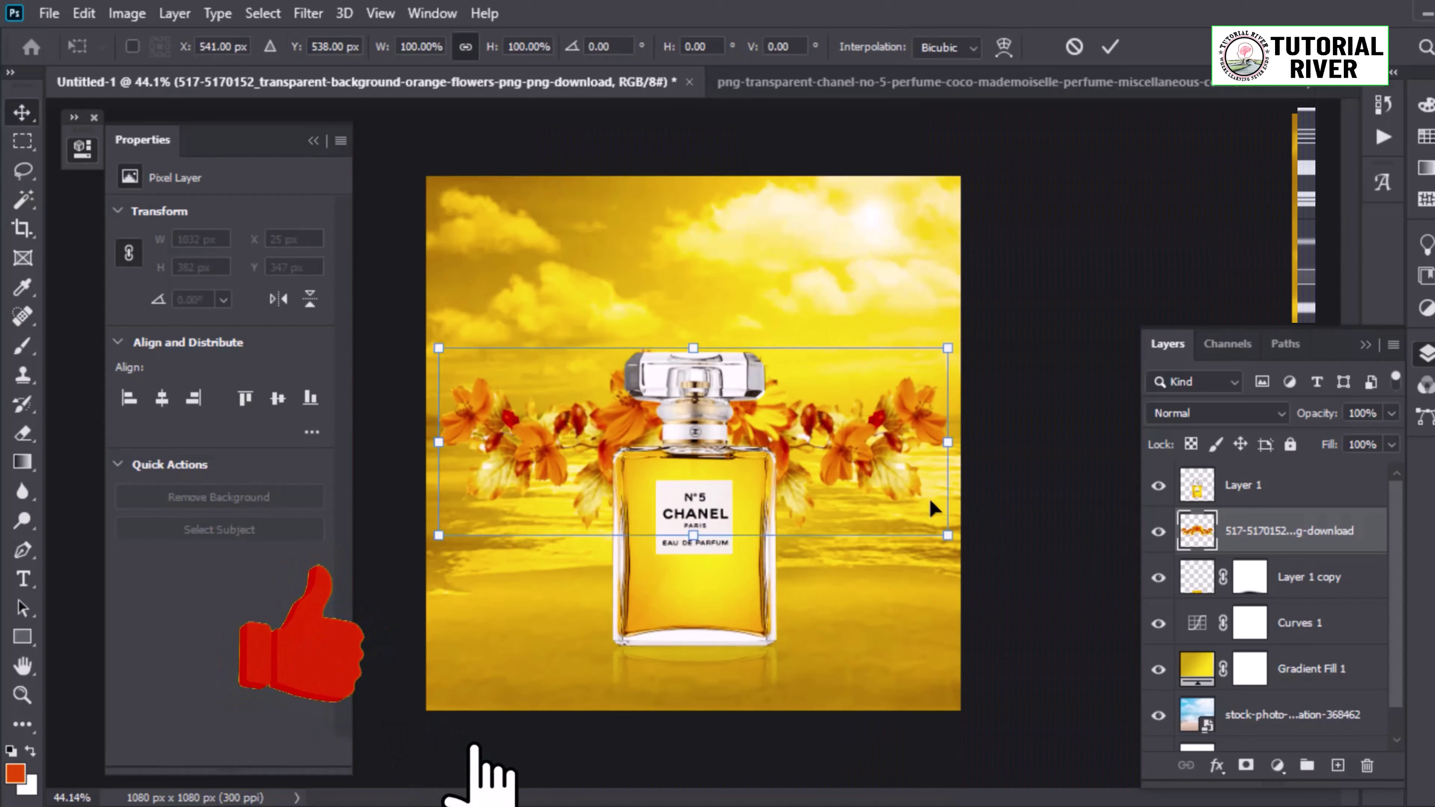
pyautogui.moveTo(928, 497); pyautogui.dragTo(769, 400)
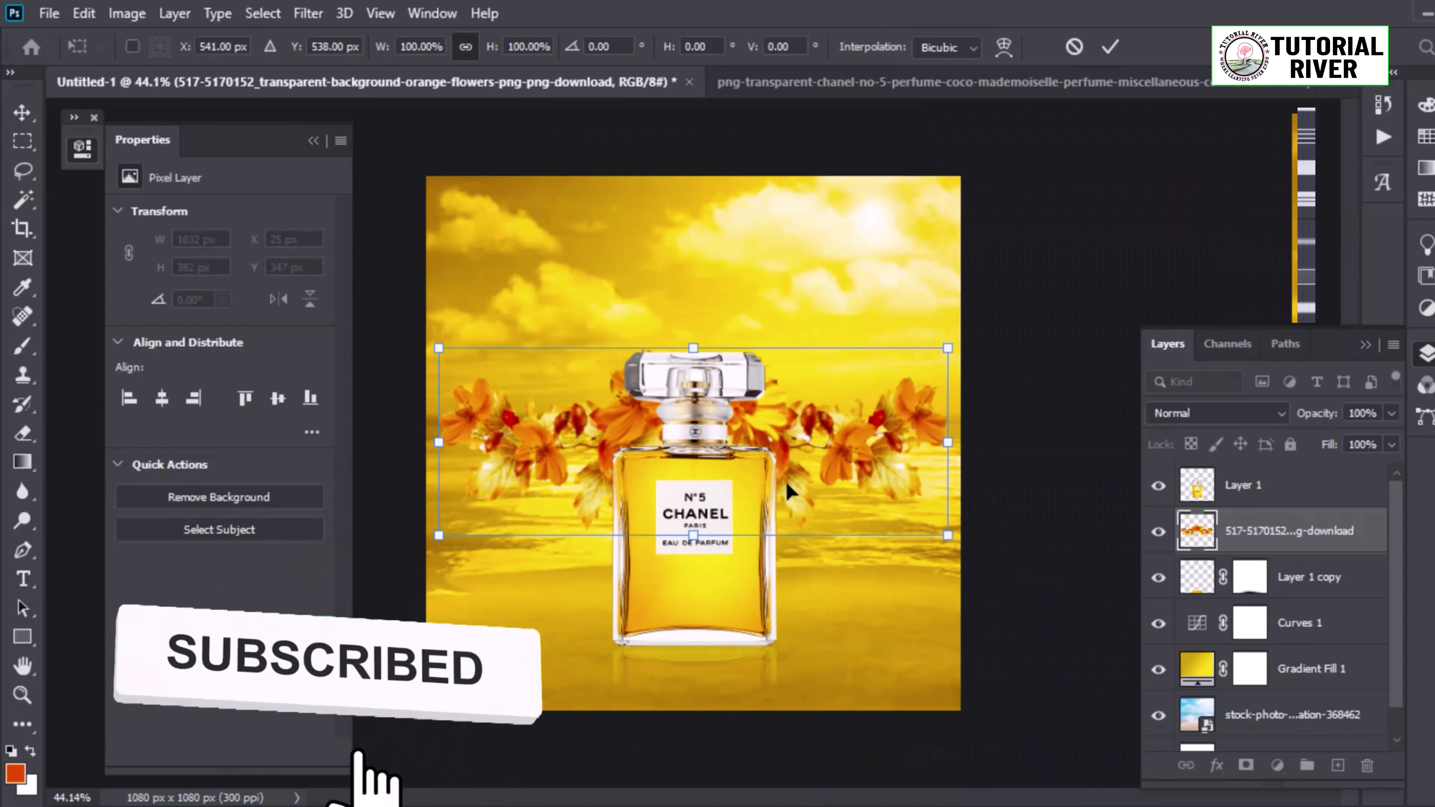
pyautogui.press('Escape')
pyautogui.hotkey('ctrl', ']')
pyautogui.hotkey('ctrl', 't')
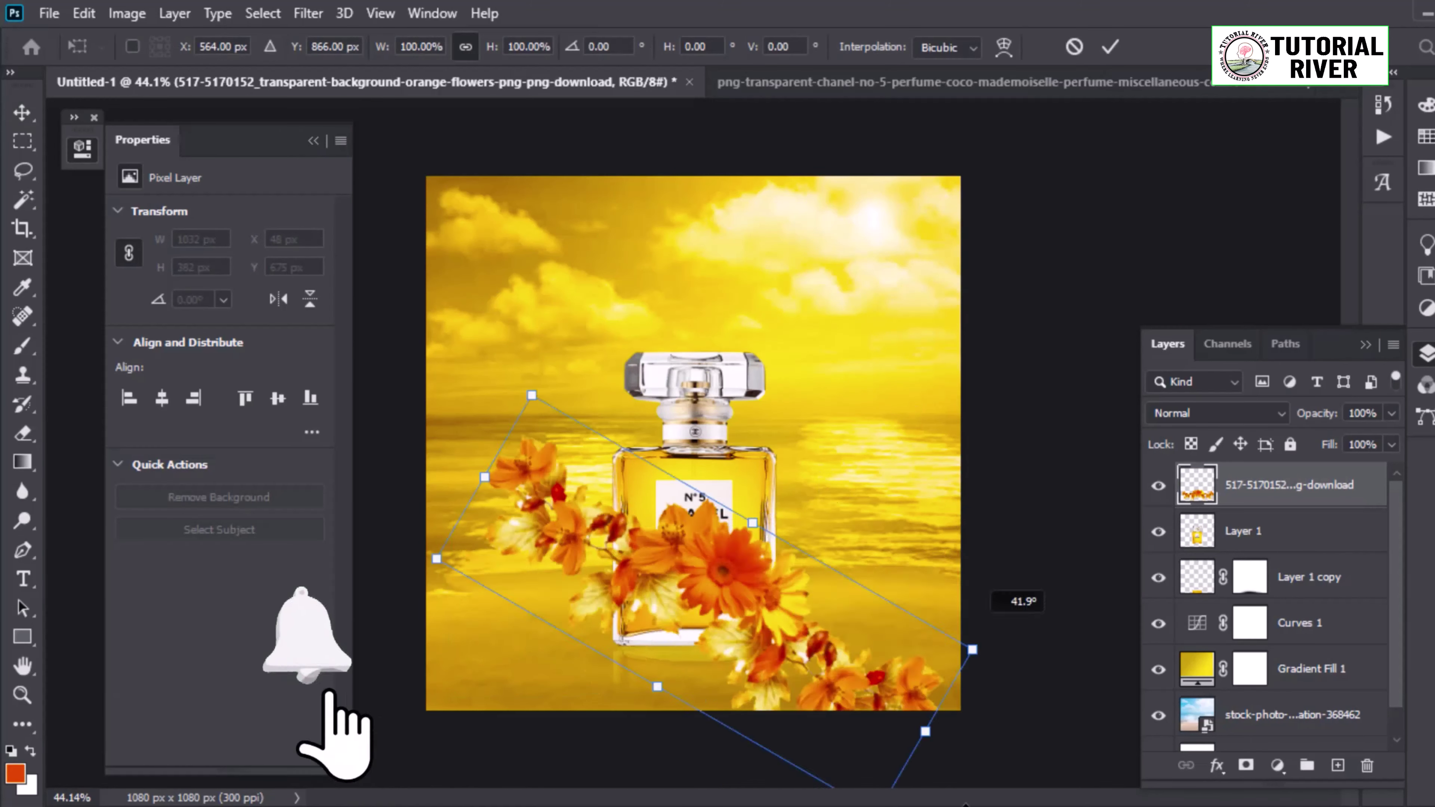
pyautogui.moveTo(698, 572); pyautogui.dragTo(698, 588)
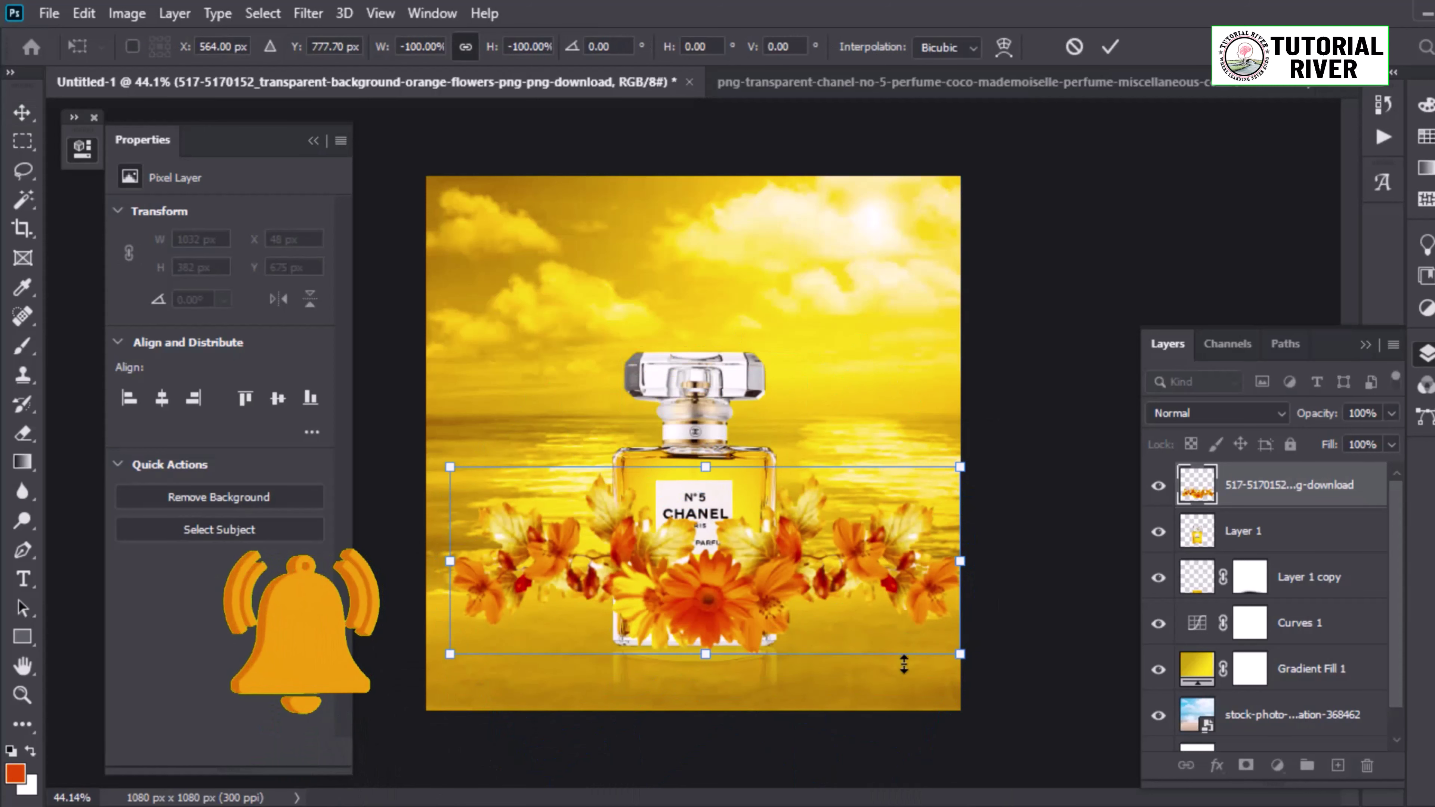
pyautogui.moveTo(963, 681)
pyautogui.mouseDown()
pyautogui.moveTo(670, 551)
pyautogui.moveTo(669, 564)
pyautogui.mouseUp()
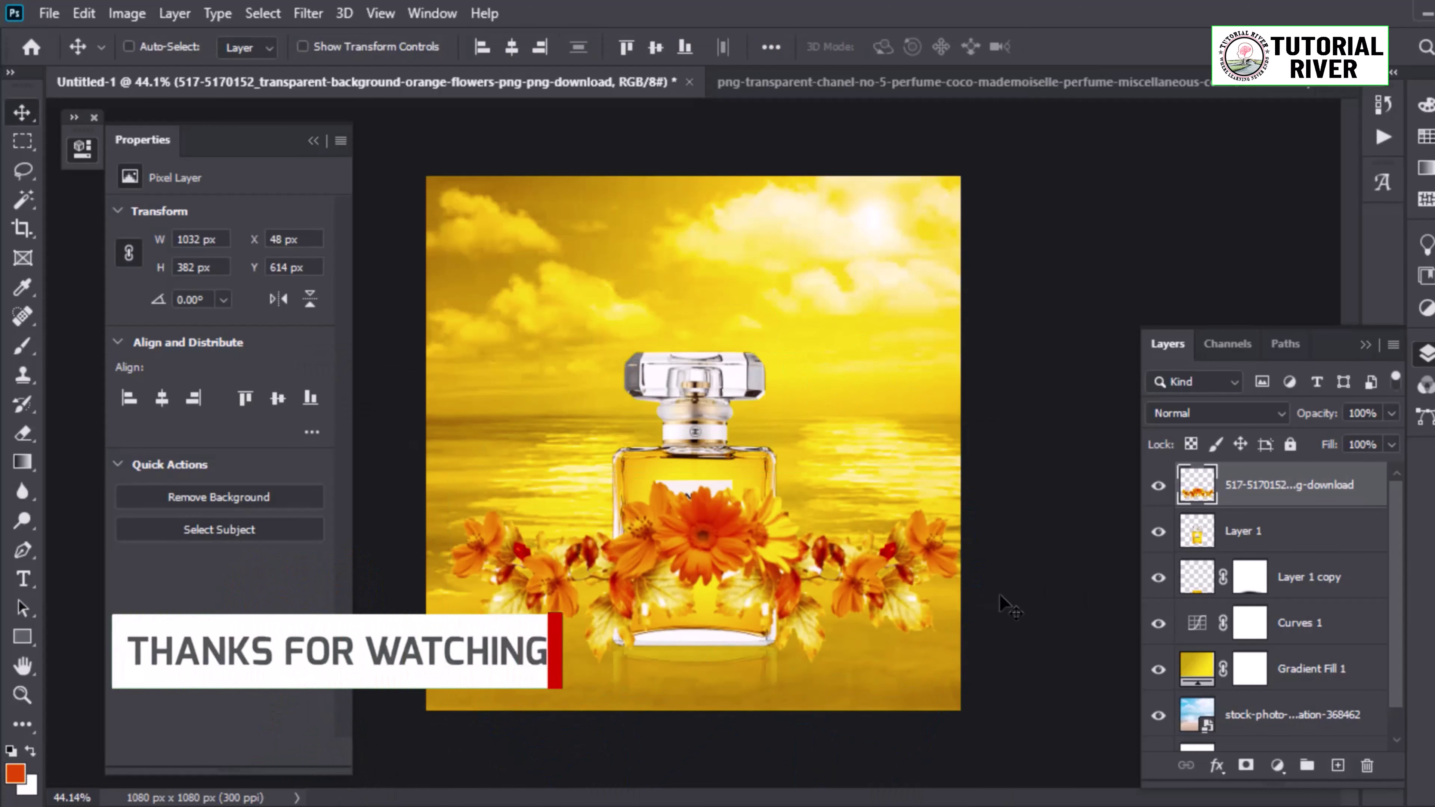
# Step: Warp the flower branch, move it to the right edge, and place it beneath Layer 1
pyautogui.rightClick(904, 549)
pyautogui.click(990, 289)
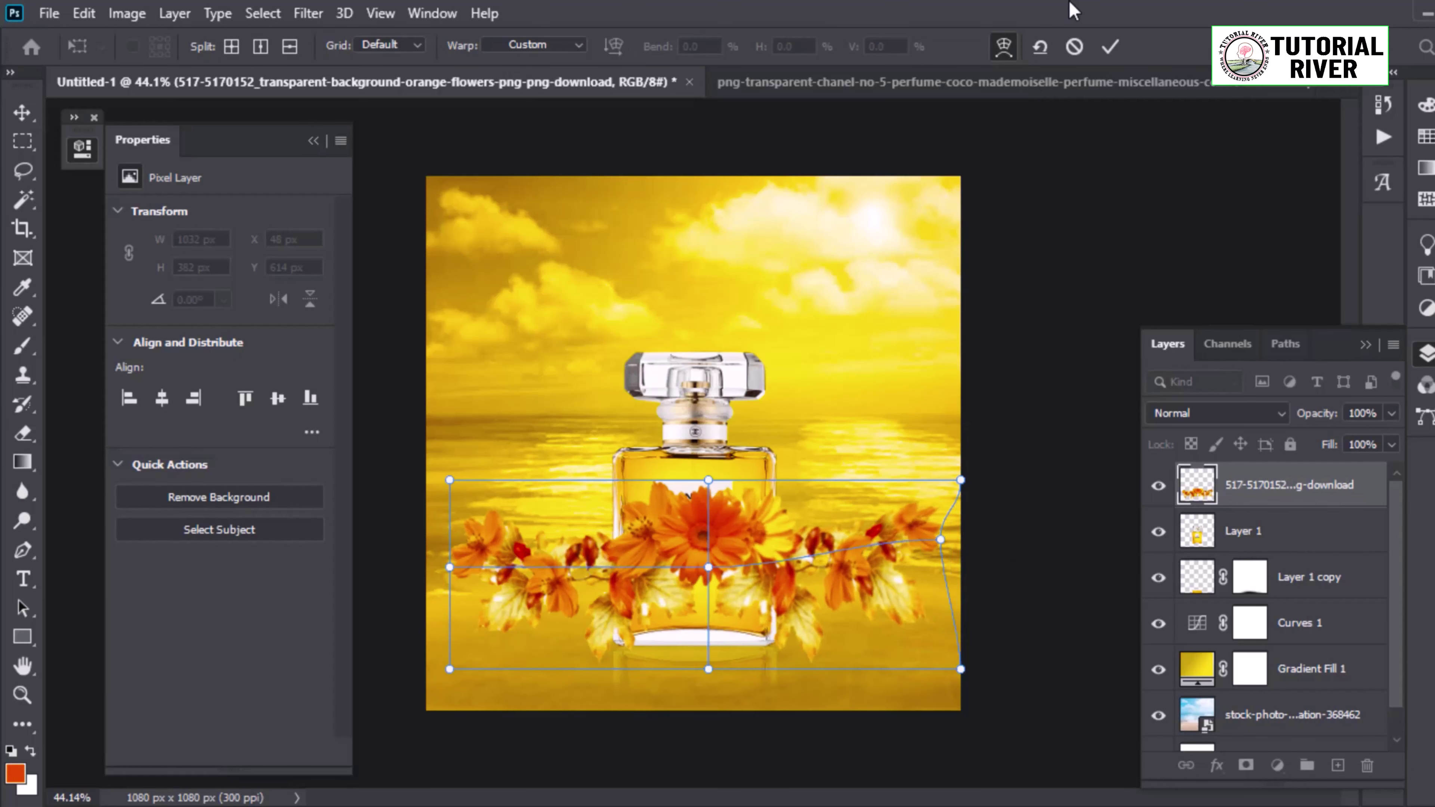
pyautogui.press('Return')
pyautogui.moveTo(702, 582); pyautogui.dragTo(925, 540)
pyautogui.moveTo(1289, 485); pyautogui.dragTo(1289, 523)
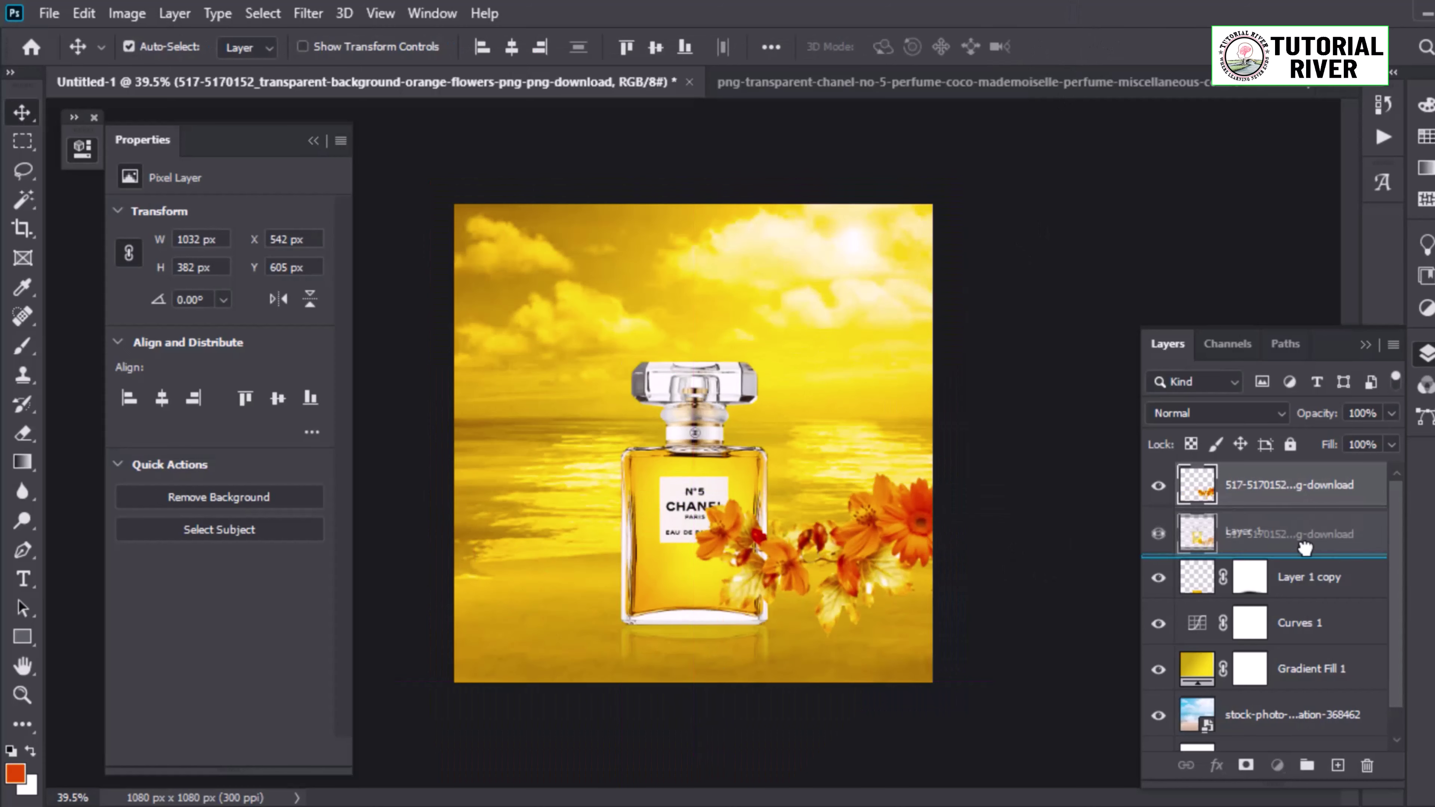
pyautogui.moveTo(890, 490); pyautogui.dragTo(942, 455)
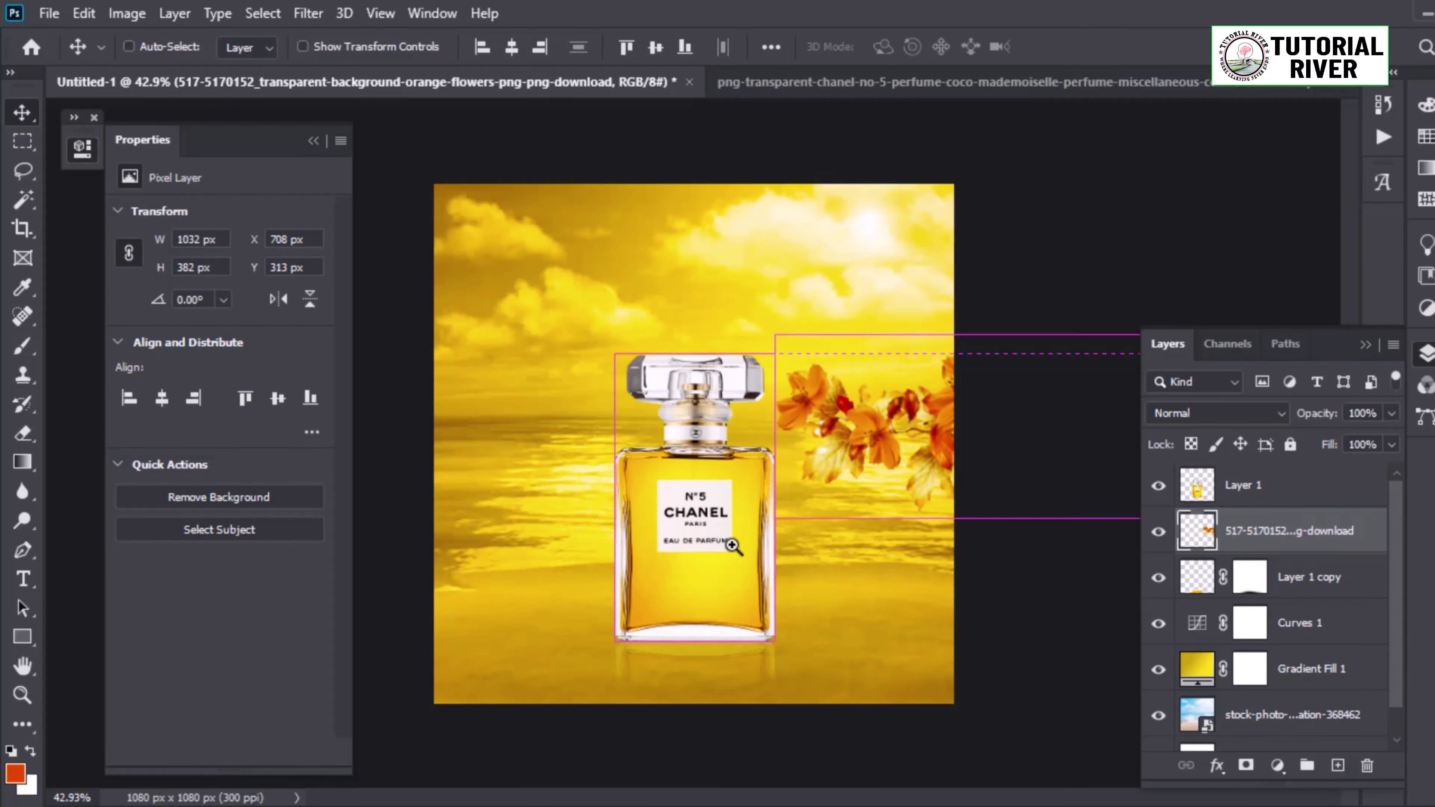
# Step: Lower the Gradient Fill 1 layer's opacity to 59%
pyautogui.click(1197, 669)
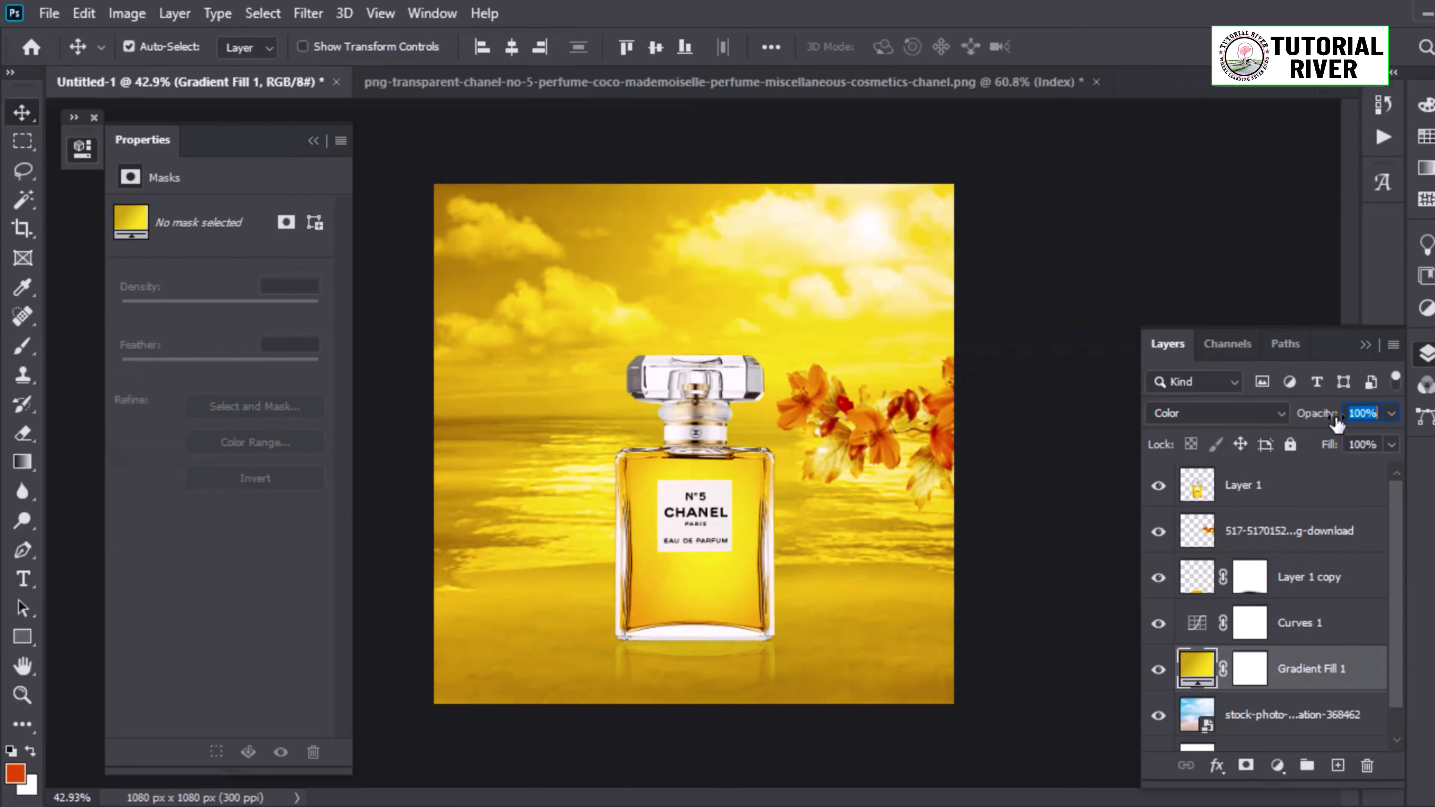
pyautogui.moveTo(1336, 421); pyautogui.dragTo(1289, 436)
pyautogui.scroll(2, 629, 377)
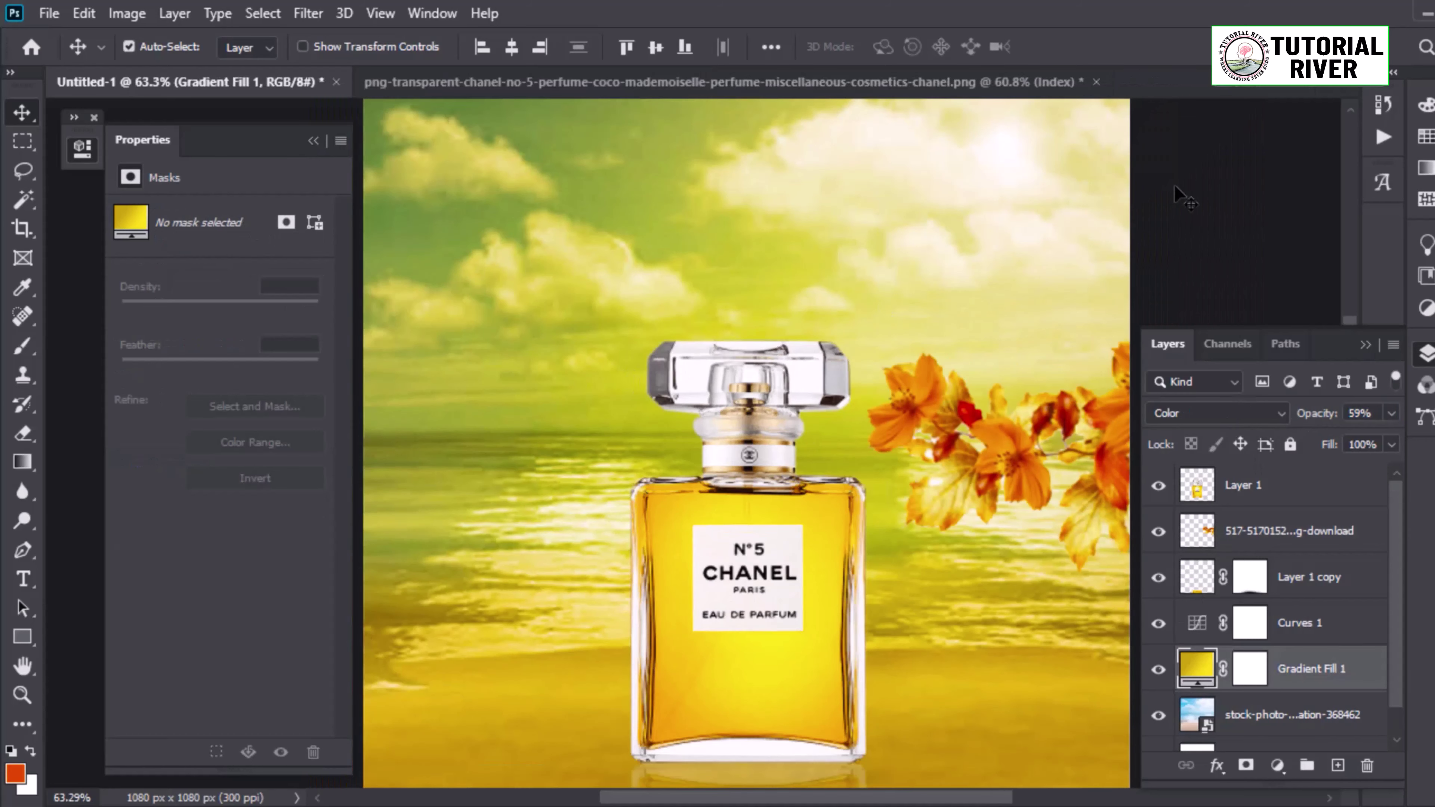
pyautogui.scroll(-1, 858, 416)
pyautogui.scroll(-2, 756, 624)
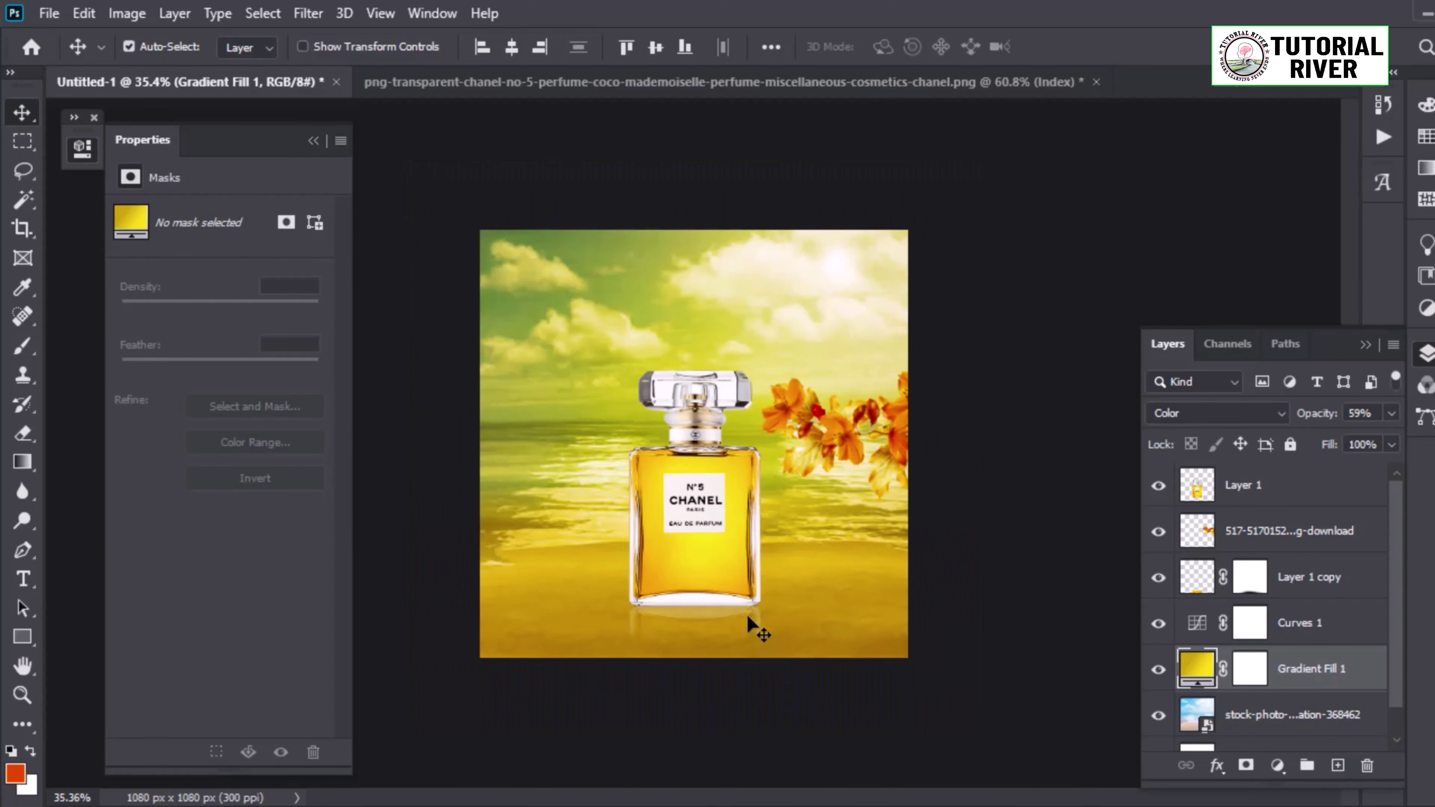
# Step: Fade the reflection layer Layer 1 copy to 29% opacity
pyautogui.click(756, 625)
pyautogui.scroll(4, 756, 624)
pyautogui.moveTo(1332, 421); pyautogui.dragTo(1324, 421)
pyautogui.scroll(-2, 706, 423)
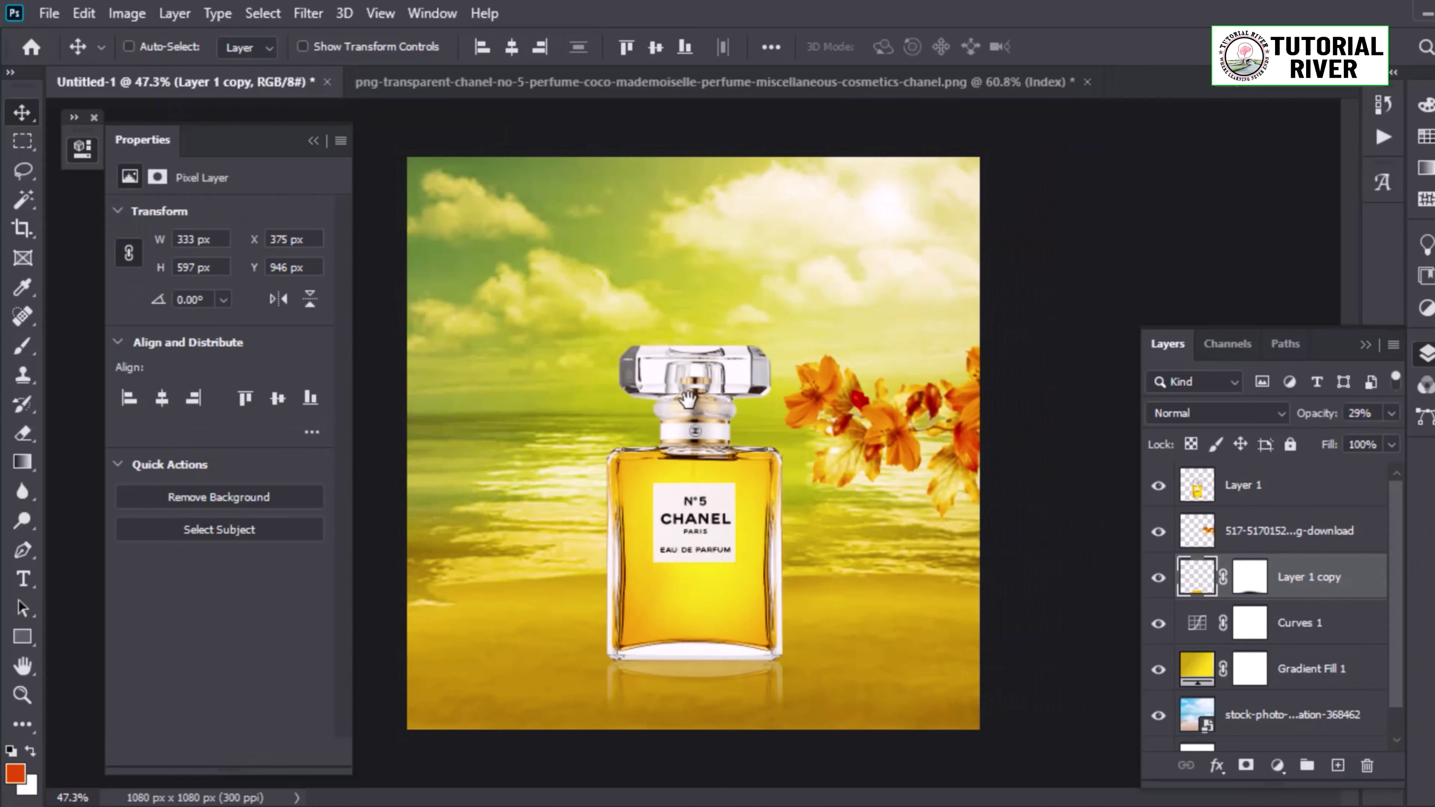
pyautogui.scroll(1, 717, 421)
# Step: Move the flower layer down the stack and add a Hue/Saturation adjustment above it
pyautogui.click(920, 446)
pyautogui.moveTo(1288, 532)
pyautogui.mouseDown()
pyautogui.moveTo(1288, 691)
pyautogui.moveTo(1262, 588)
pyautogui.mouseUp()
pyautogui.scroll(-1, 870, 512)
pyautogui.click(1278, 766)
pyautogui.click(1330, 546)
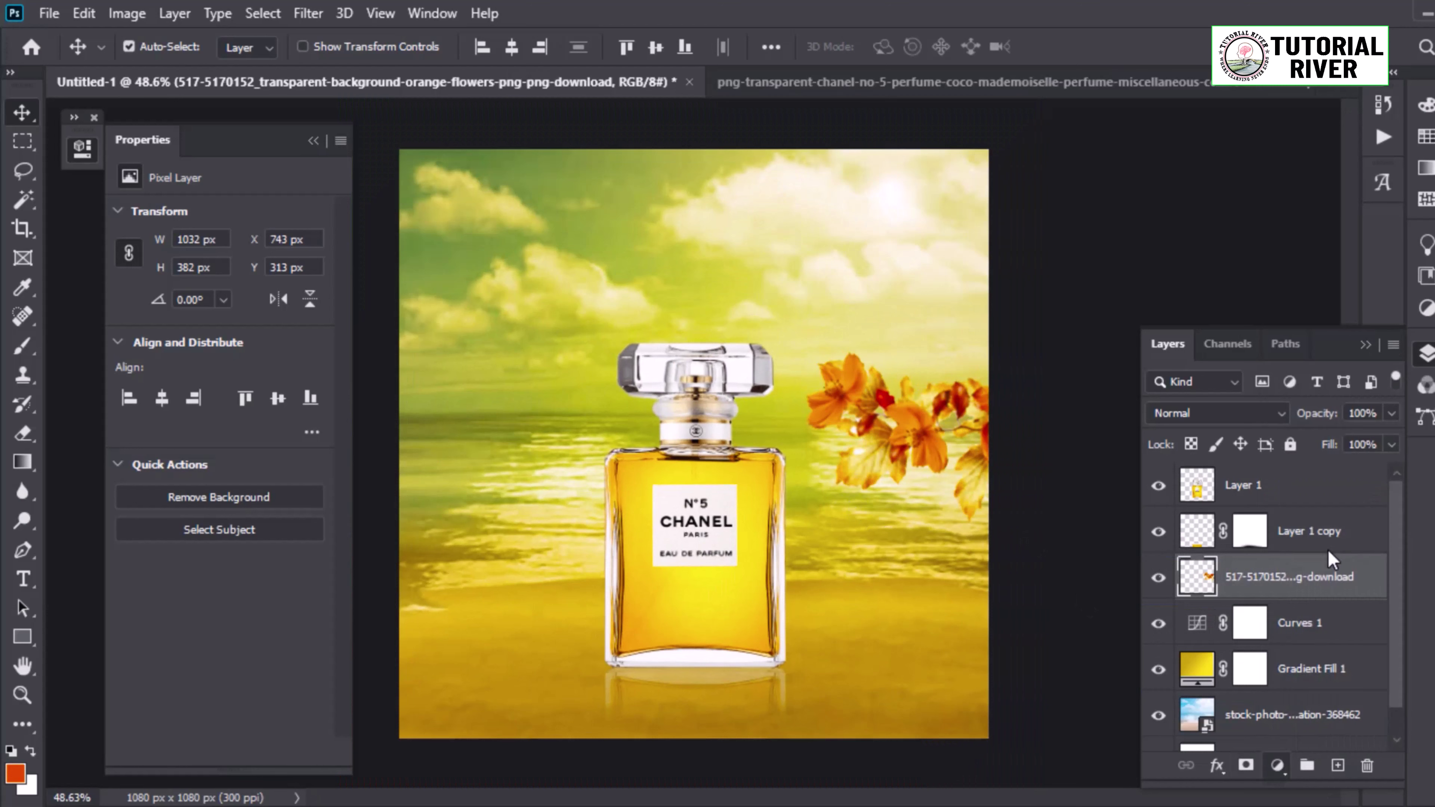
# Step: Shift the flowers' hue to +14 for golden yellow and nudge them slightly lower
pyautogui.moveTo(265, 306)
pyautogui.mouseDown()
pyautogui.moveTo(140, 300)
pyautogui.moveTo(260, 300)
pyautogui.moveTo(235, 300)
pyautogui.mouseUp()
pyautogui.moveTo(915, 453); pyautogui.dragTo(915, 479)
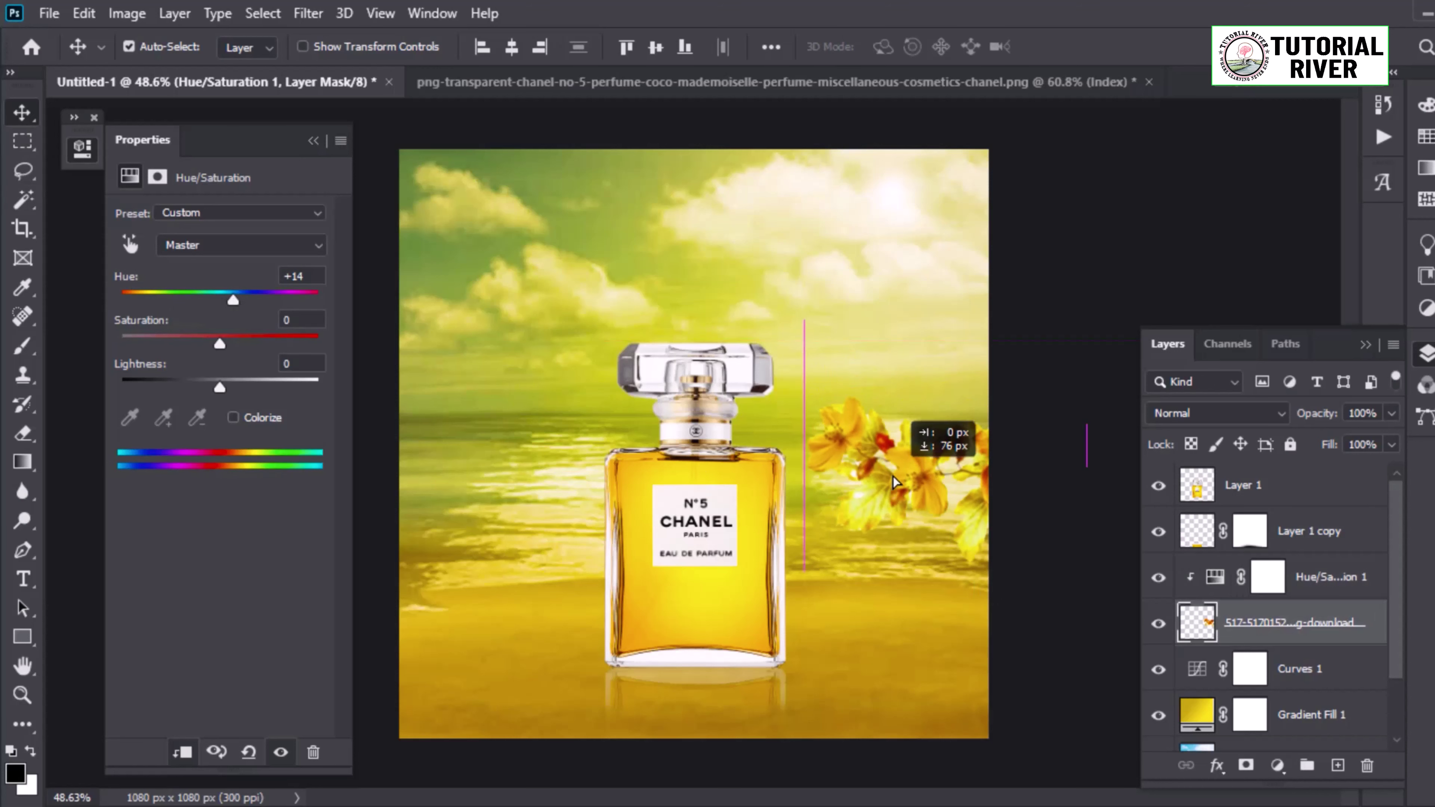
# Step: Paste the stones image and delete its black background with the Magic Wand
pyautogui.hotkey('ctrl', 'v')
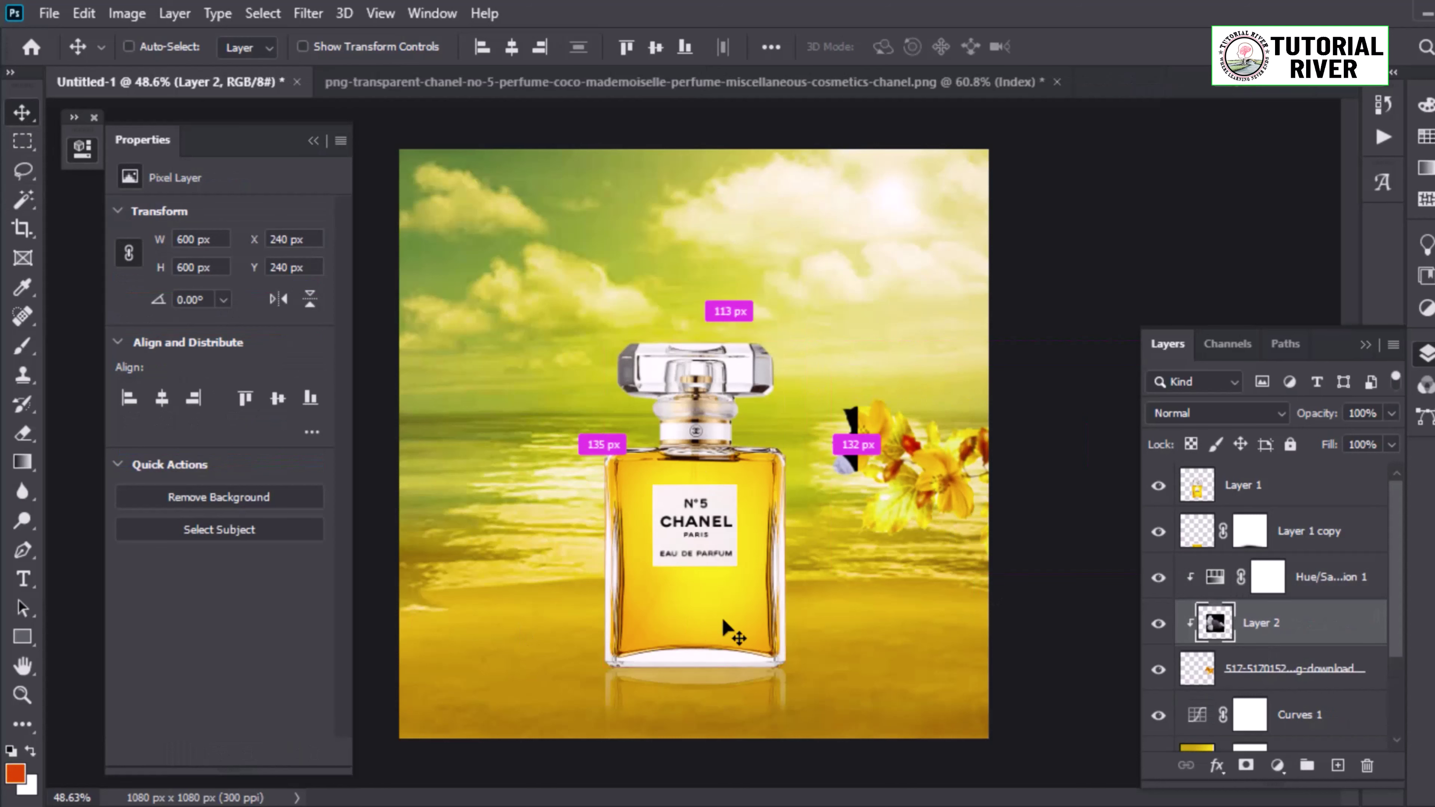
pyautogui.hotkey('ctrl', ']')
pyautogui.hotkey('ctrl', ']')
pyautogui.press('w')
pyautogui.click(841, 404)
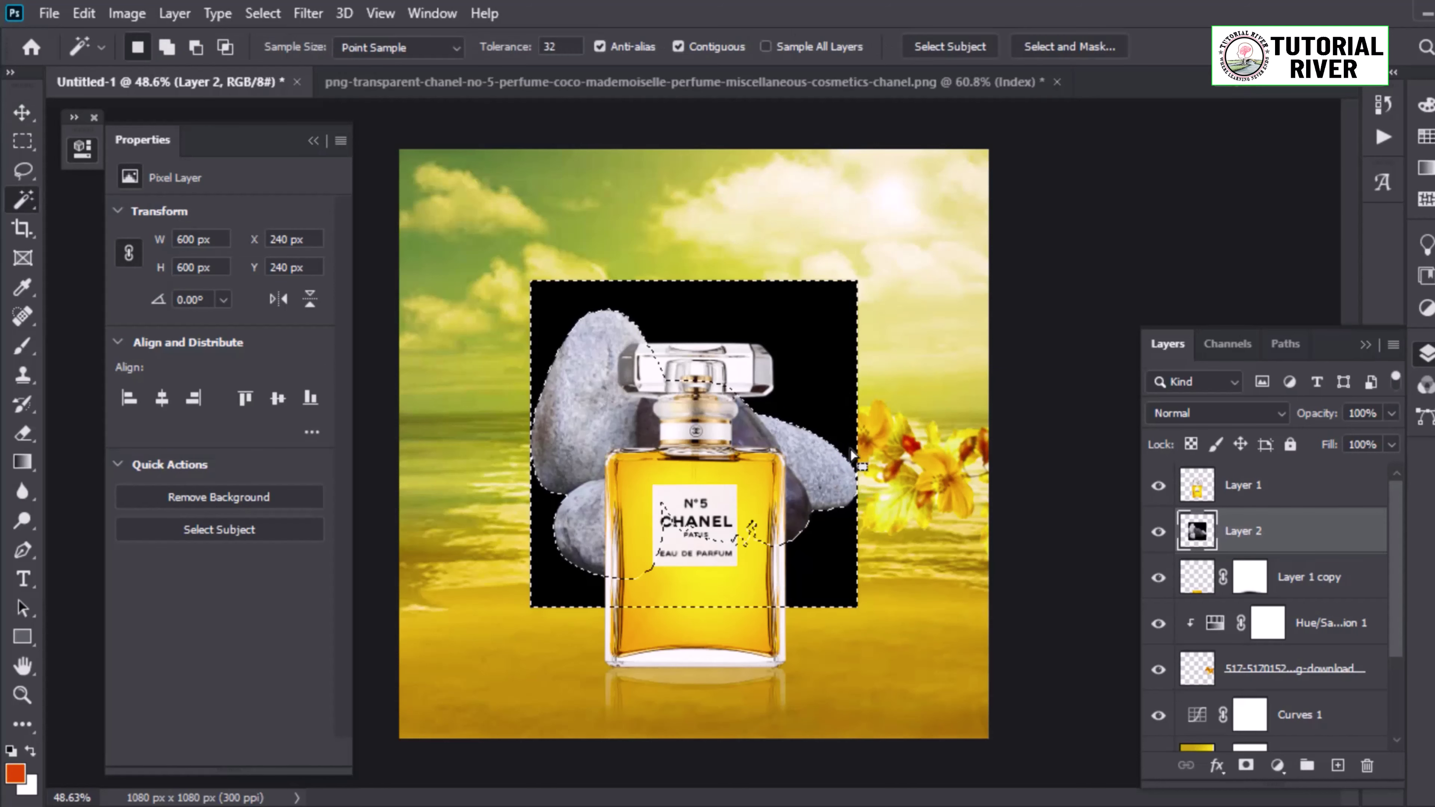
pyautogui.press('Delete')
pyautogui.moveTo(1279, 531); pyautogui.dragTo(1265, 478)
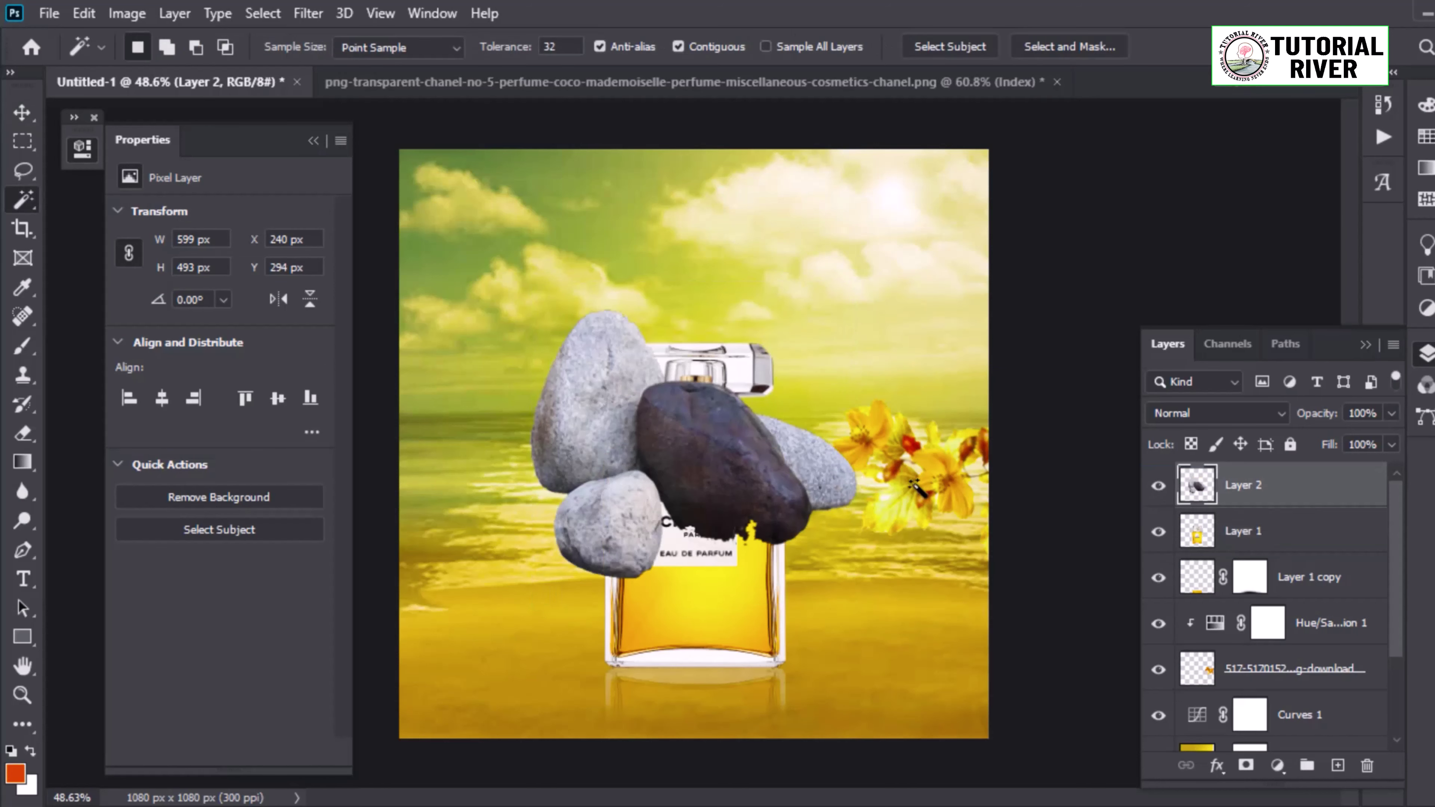
# Step: Undo the stones' background deletion and layer reordering
pyautogui.click(22, 112)
pyautogui.scroll(2, 384, 288)
pyautogui.press('z')
pyautogui.hotkey('ctrl', '[')
pyautogui.hotkey('ctrl', 'shift', 'd')
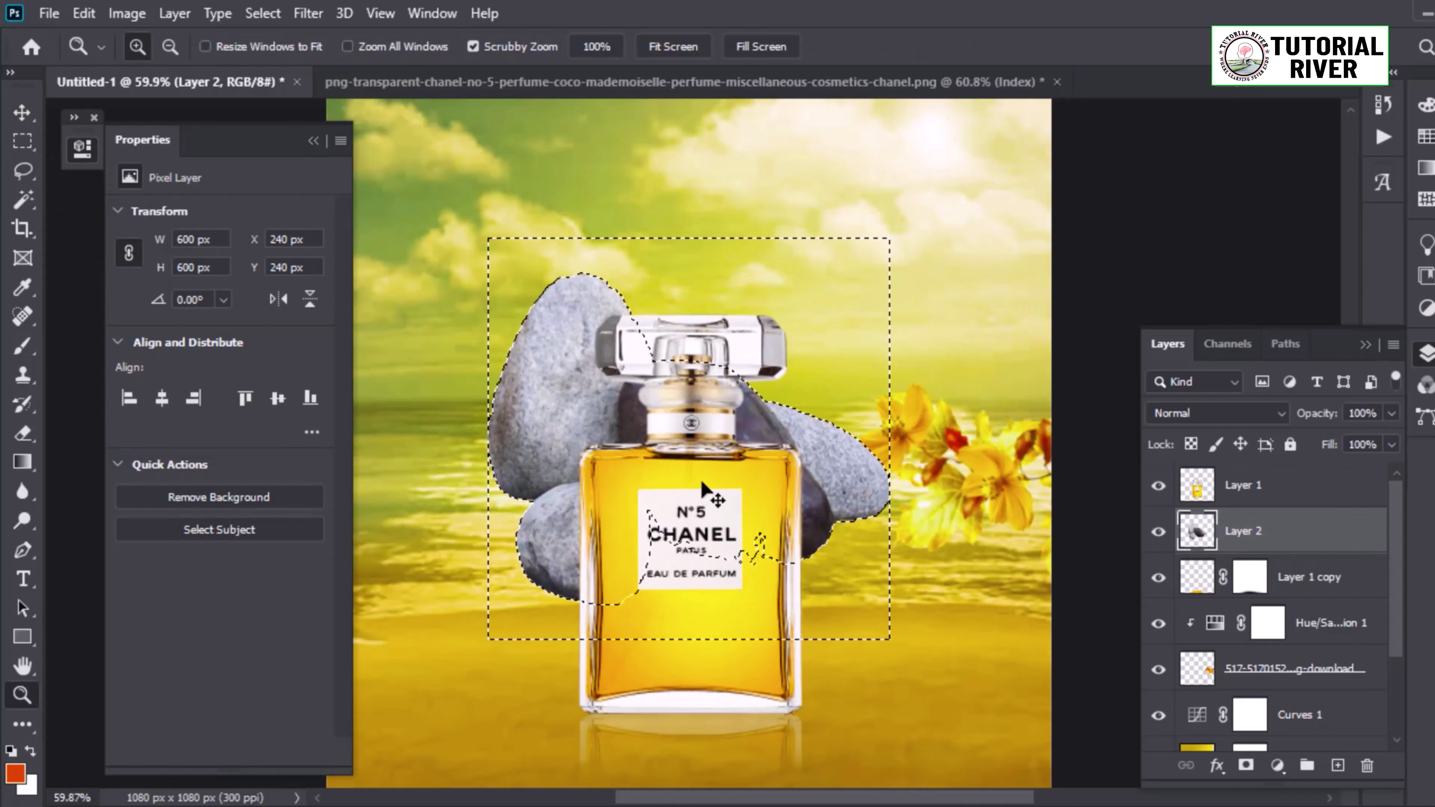
pyautogui.hotkey('ctrl', 'z')
# Step: Deselect and move the stones down beside the bottle
pyautogui.press('v')
pyautogui.moveTo(841, 503)
pyautogui.mouseDown()
pyautogui.moveTo(855, 600)
pyautogui.moveTo(826, 321)
pyautogui.moveTo(529, 474)
pyautogui.moveTo(829, 375)
pyautogui.moveTo(891, 453)
pyautogui.mouseUp()
pyautogui.hotkey('ctrl', 'd')
pyautogui.scroll(1, 529, 474)
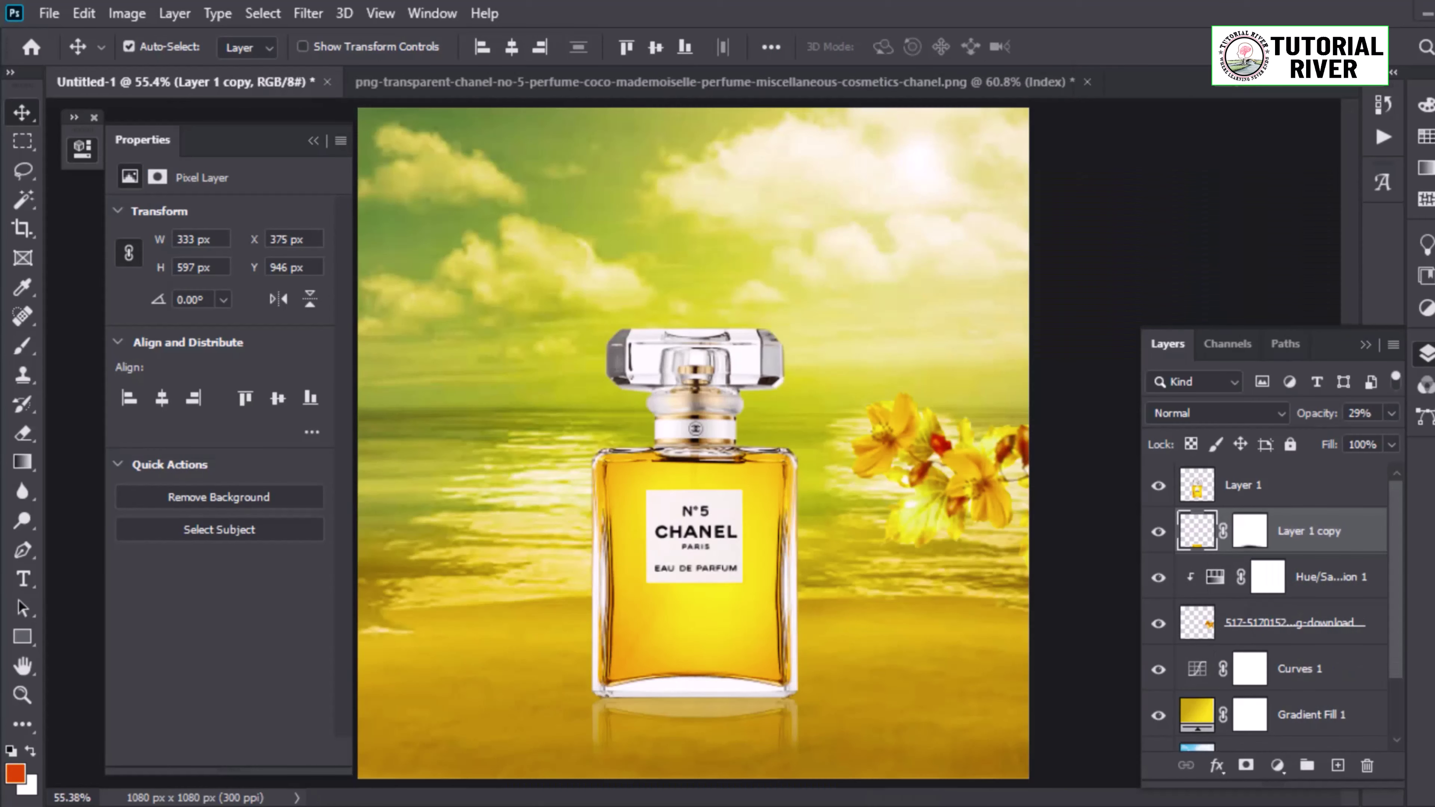
pyautogui.moveTo(774, 521)
pyautogui.mouseDown()
pyautogui.moveTo(915, 654)
pyautogui.moveTo(1164, 633)
pyautogui.moveTo(1002, 684)
pyautogui.moveTo(775, 674)
pyautogui.mouseUp()
# Step: Resize the stones and move them toward the bottom-right corner
pyautogui.hotkey('ctrl', 't')
pyautogui.press('Return')
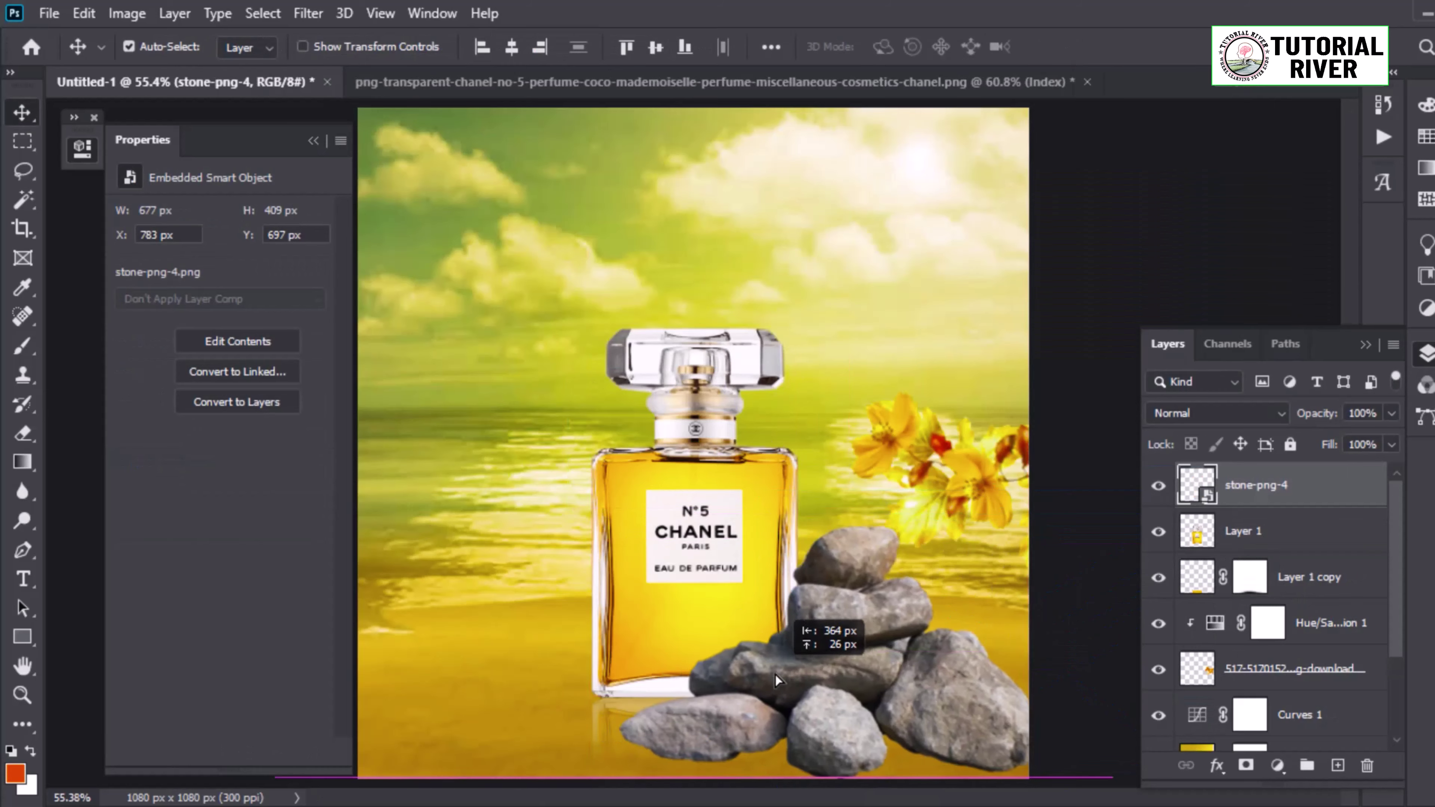
pyautogui.scroll(-5, 775, 674)
pyautogui.scroll(6, 816, 621)
pyautogui.hotkey('ctrl', 't')
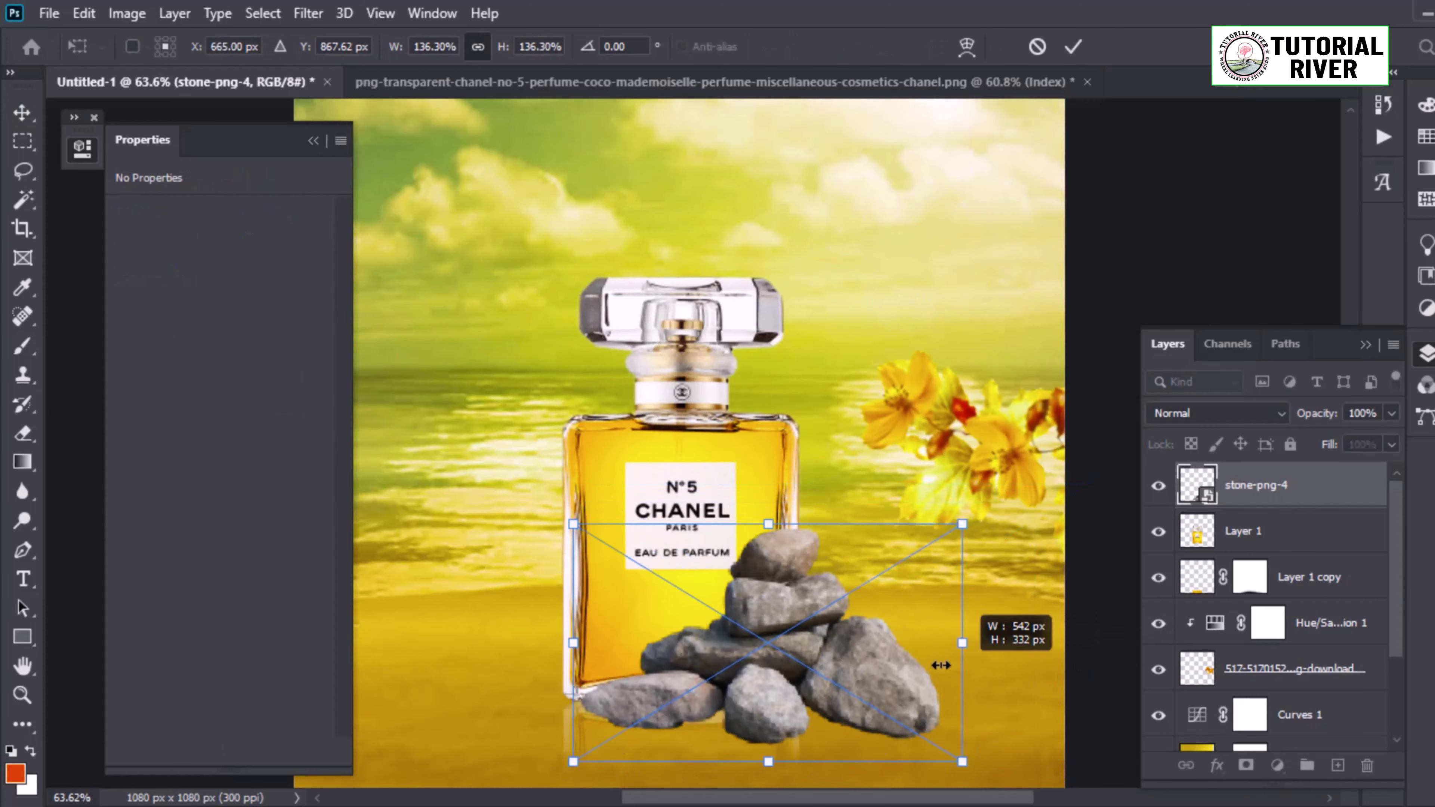
pyautogui.moveTo(1098, 683); pyautogui.dragTo(969, 678)
pyautogui.press('Return')
pyautogui.scroll(-1, 863, 707)
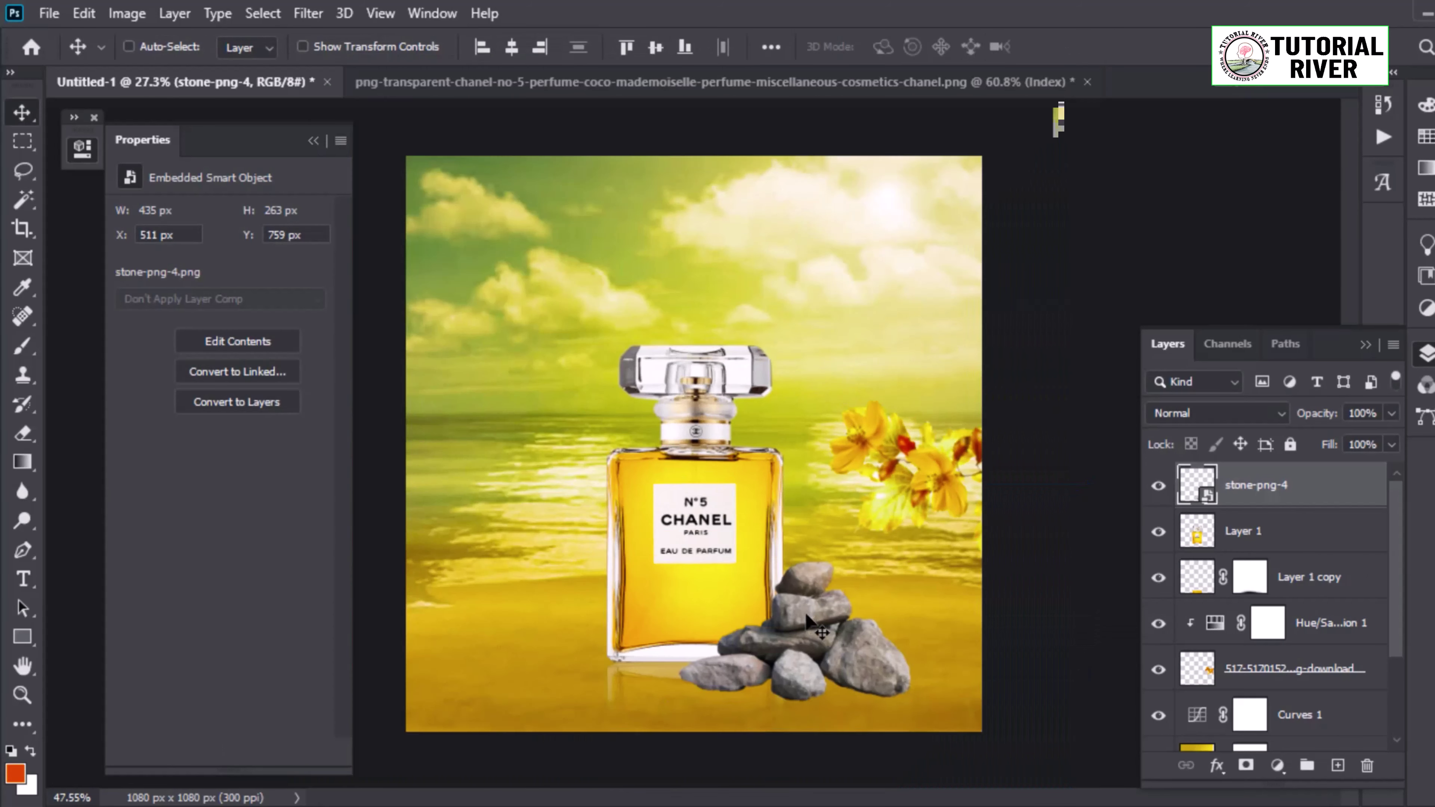
pyautogui.moveTo(819, 571); pyautogui.dragTo(986, 613)
# Step: Enlarge the stones to 618×374 px at X 755 / Y 749 in the lower-right corner
pyautogui.hotkey('ctrl', 't')
pyautogui.moveTo(1077, 605); pyautogui.dragTo(1174, 546)
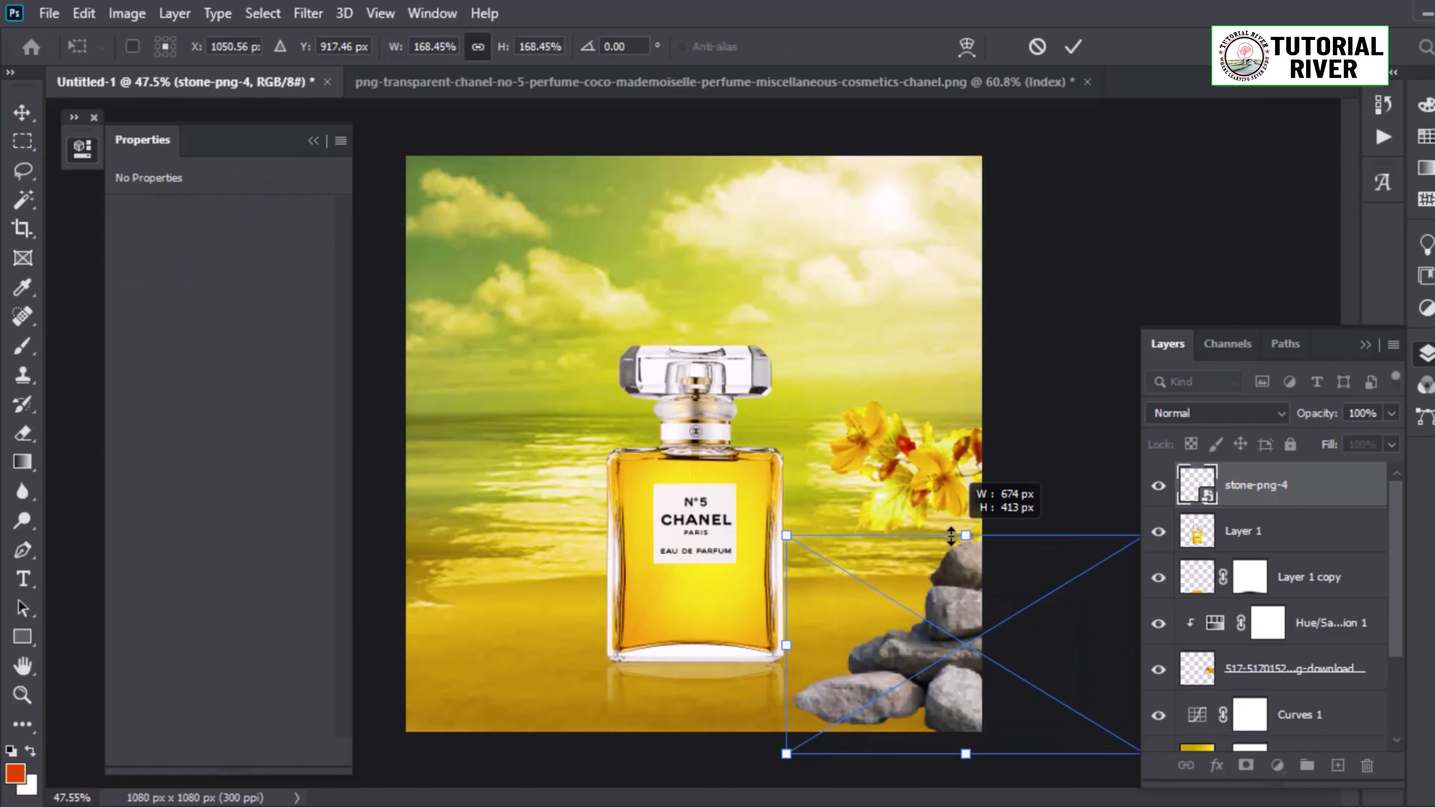
pyautogui.moveTo(990, 620); pyautogui.dragTo(954, 630)
pyautogui.press('Return')
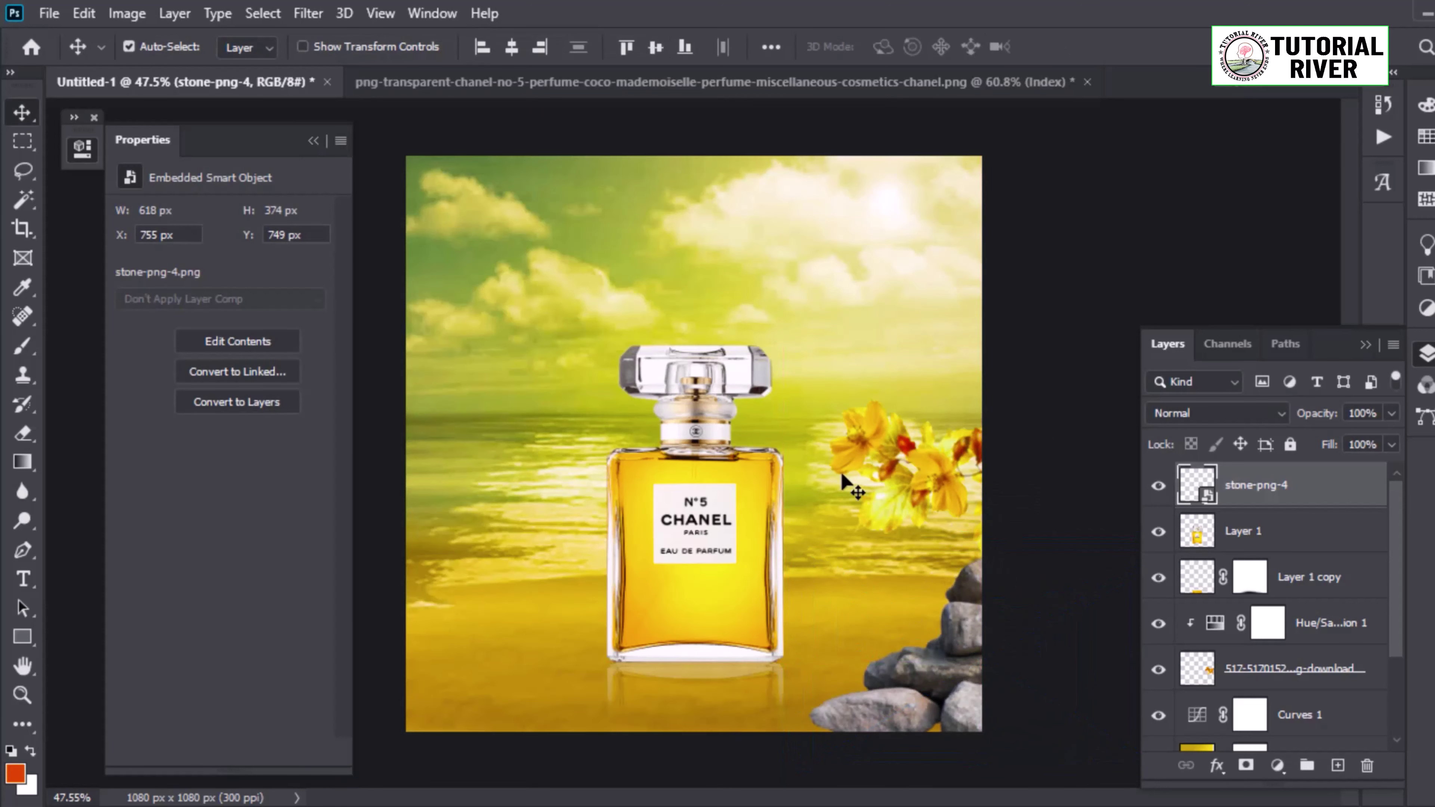
pyautogui.click(922, 463)
pyautogui.hotkey('ctrl', '0')
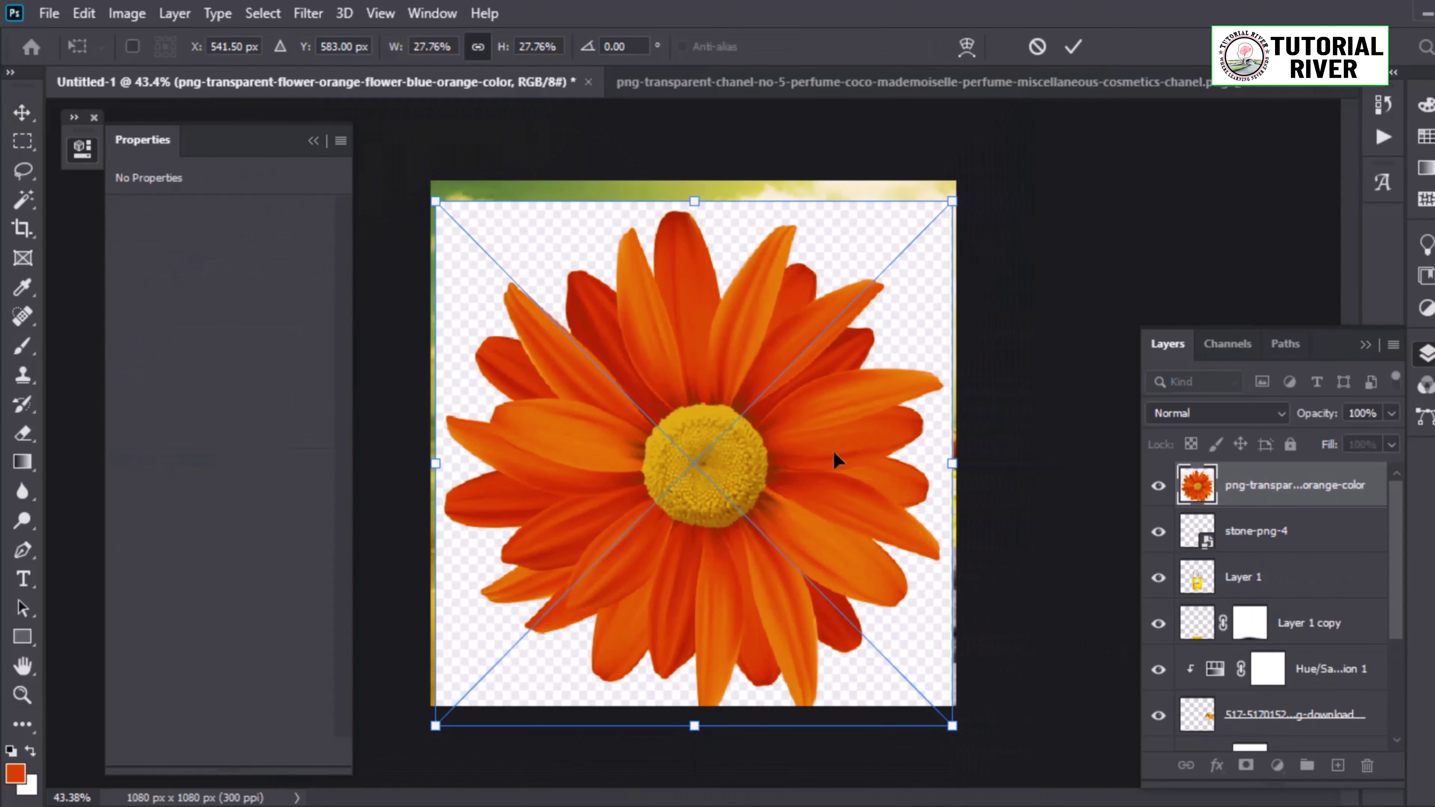
# Step: Place the orange daisy, rasterize it and delete its white background
pyautogui.moveTo(832, 450); pyautogui.dragTo(837, 421)
pyautogui.press('Return')
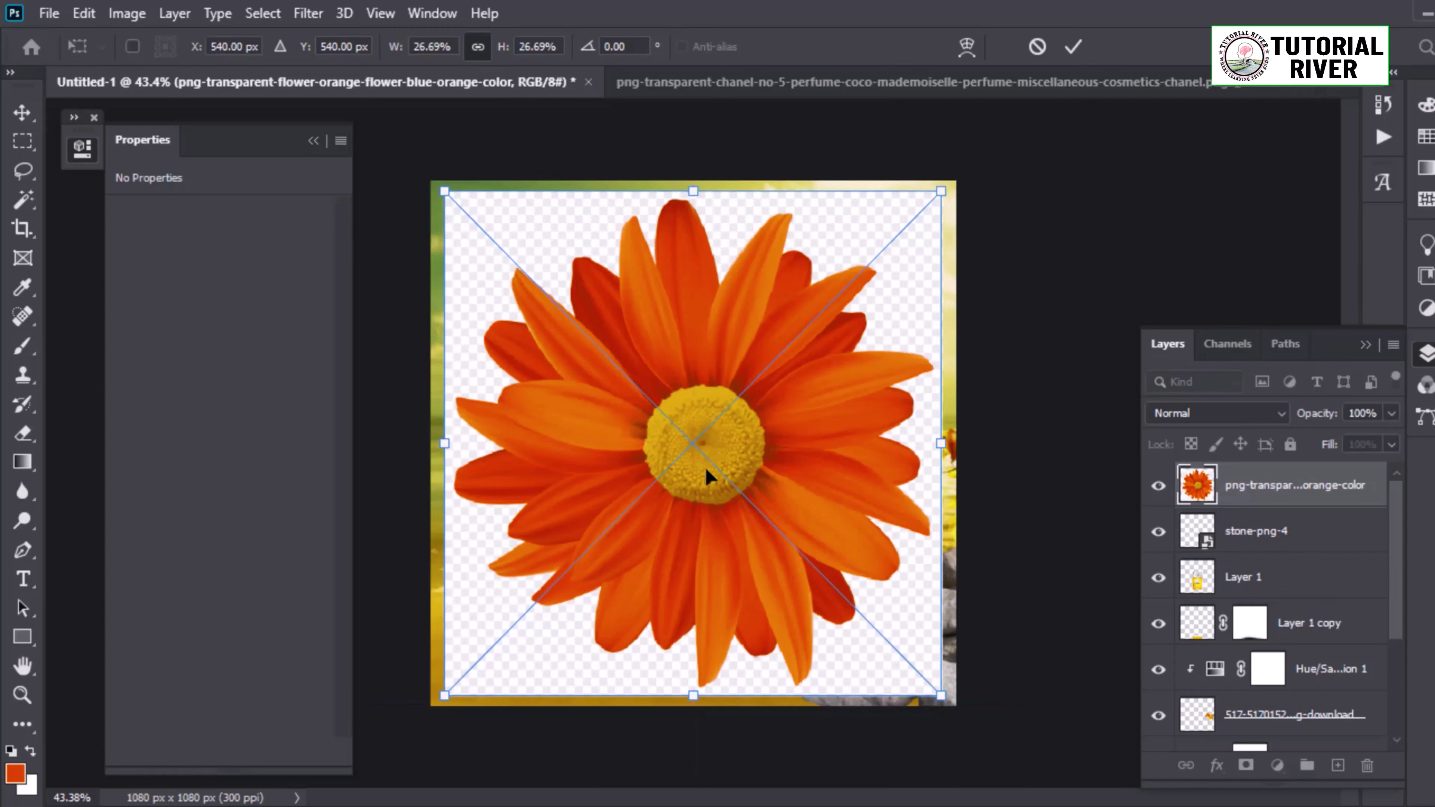
pyautogui.press('w')
pyautogui.click(589, 235)
pyautogui.click(733, 321)
pyautogui.rightClick(1294, 485)
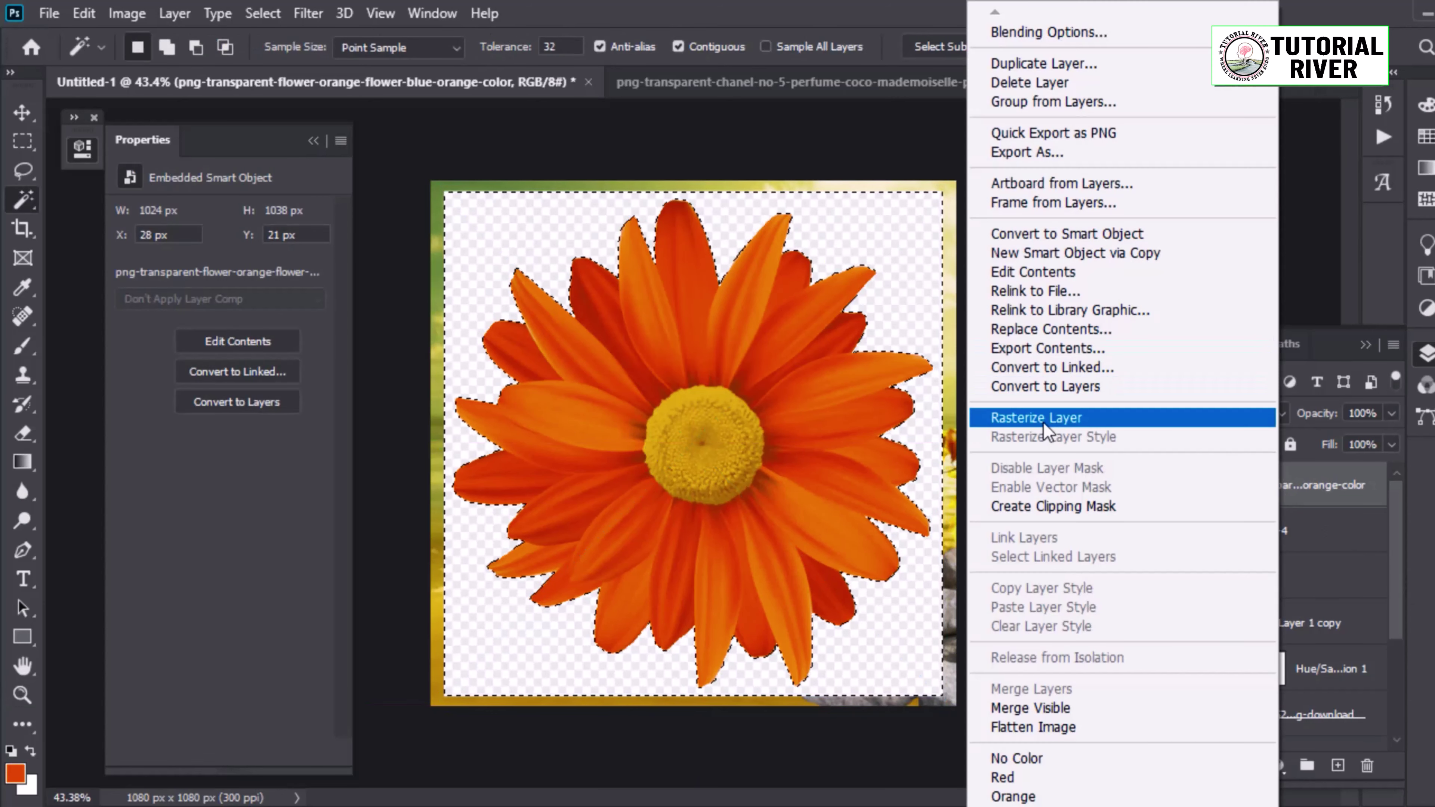
pyautogui.click(1051, 413)
pyautogui.press('Delete')
pyautogui.hotkey('ctrl', 'd')
pyautogui.press('v')
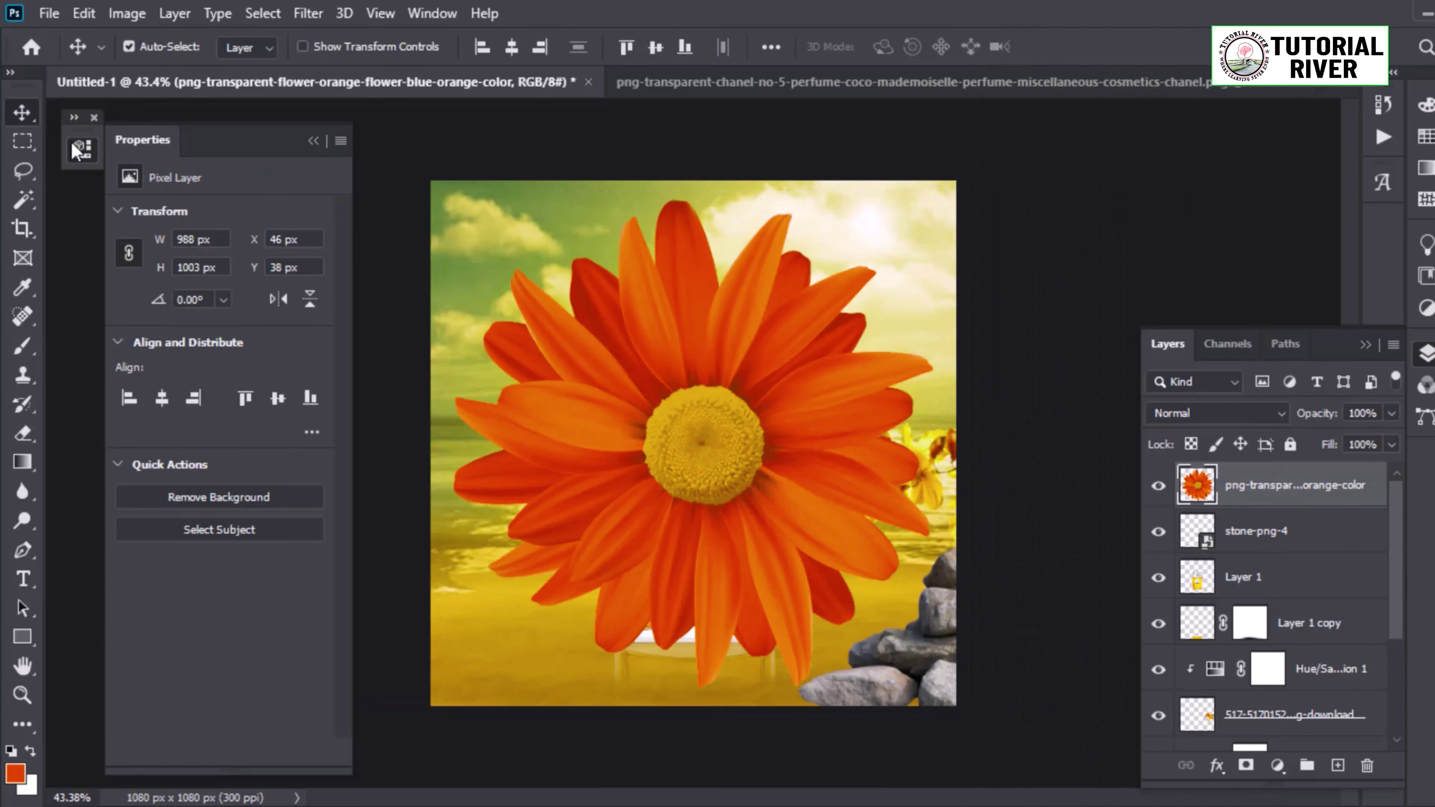
# Step: Scale the daisy to about 52% and position it over the bottle's lower left
pyautogui.hotkey('ctrl', 't')
pyautogui.moveTo(448, 712); pyautogui.dragTo(666, 544)
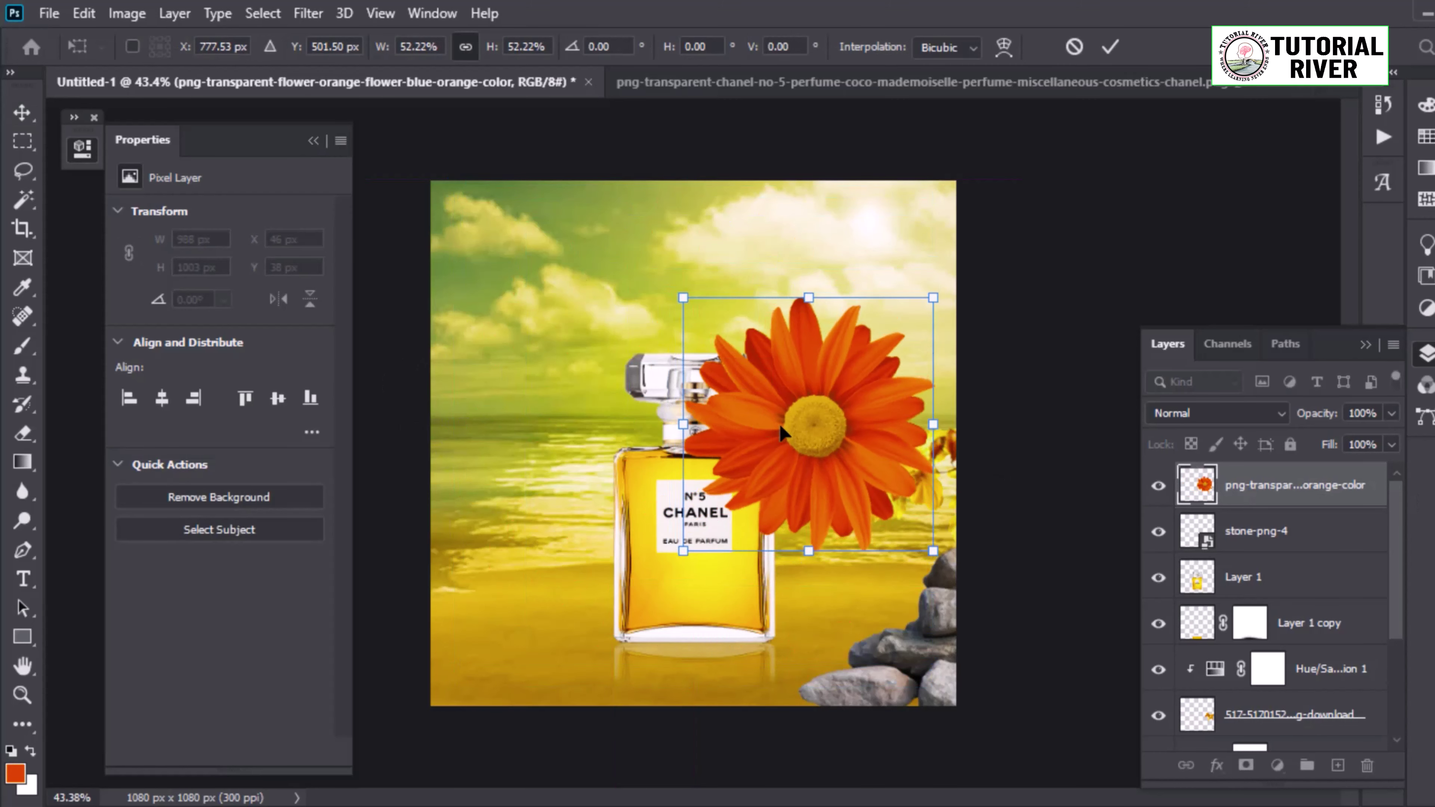
pyautogui.moveTo(782, 559)
pyautogui.mouseDown()
pyautogui.moveTo(653, 608)
pyautogui.moveTo(631, 658)
pyautogui.mouseUp()
pyautogui.press('Return')
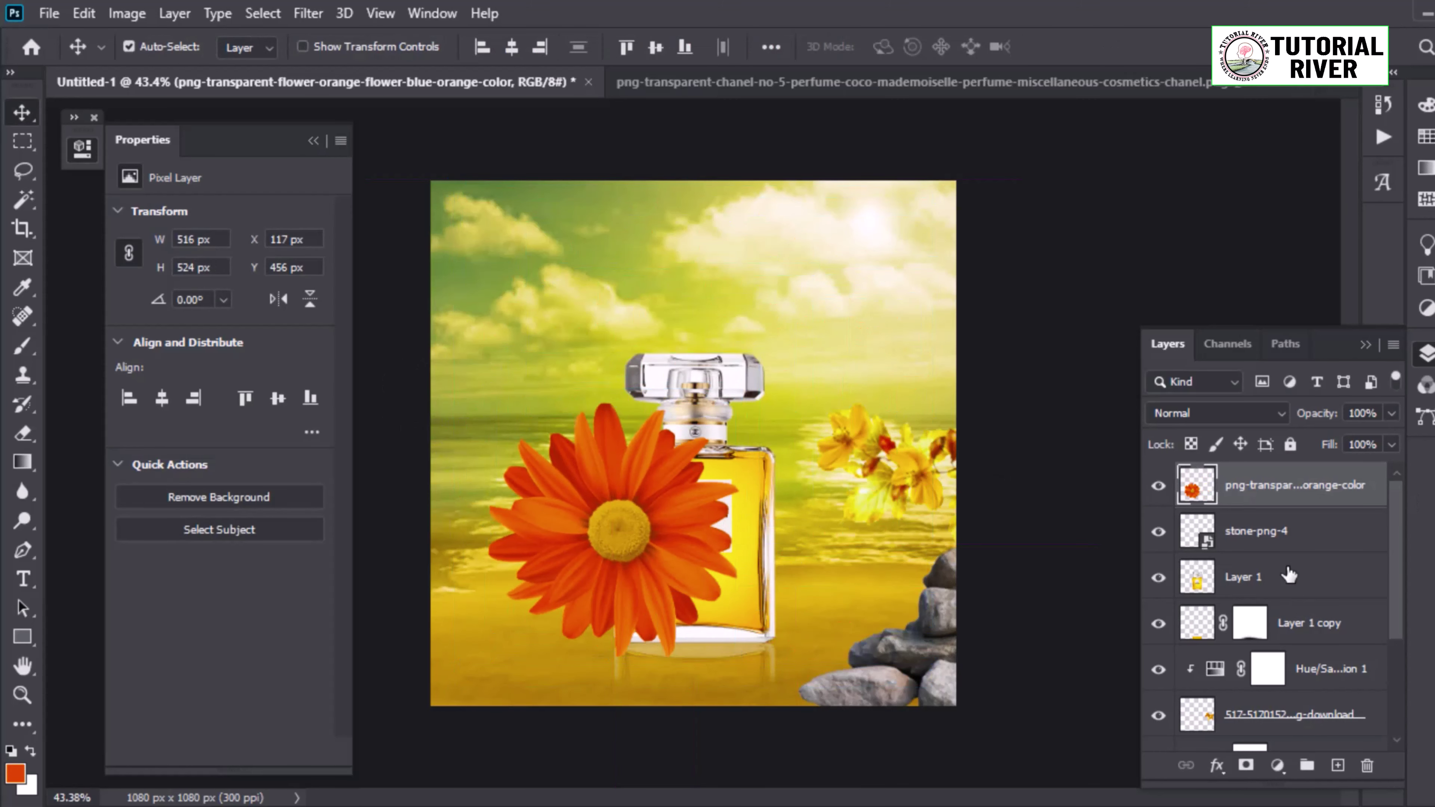
pyautogui.click(1276, 776)
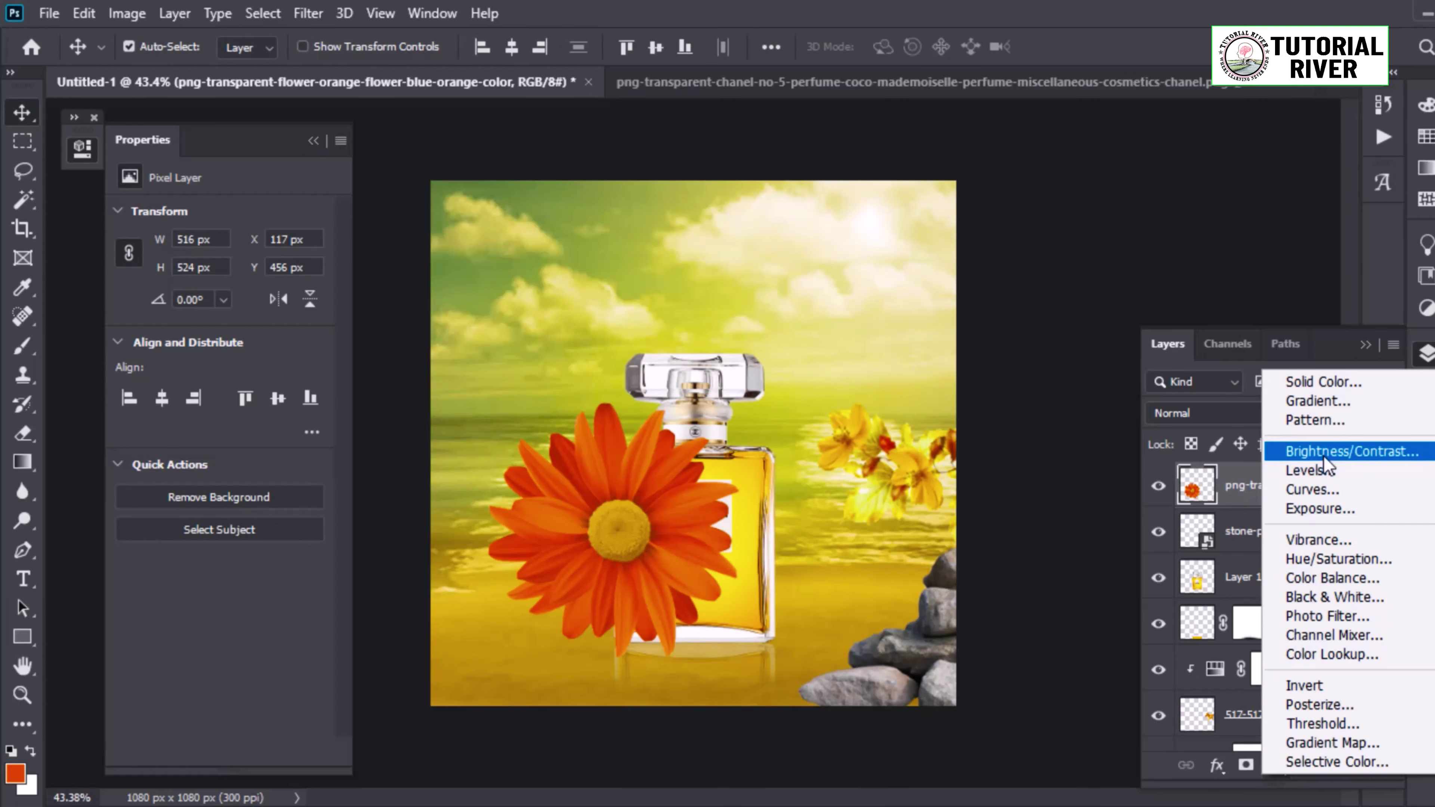
# Step: Add a Hue/Saturation layer clipped to the daisy with Hue +18
pyautogui.click(1325, 558)
pyautogui.click(239, 303)
pyautogui.click(182, 752)
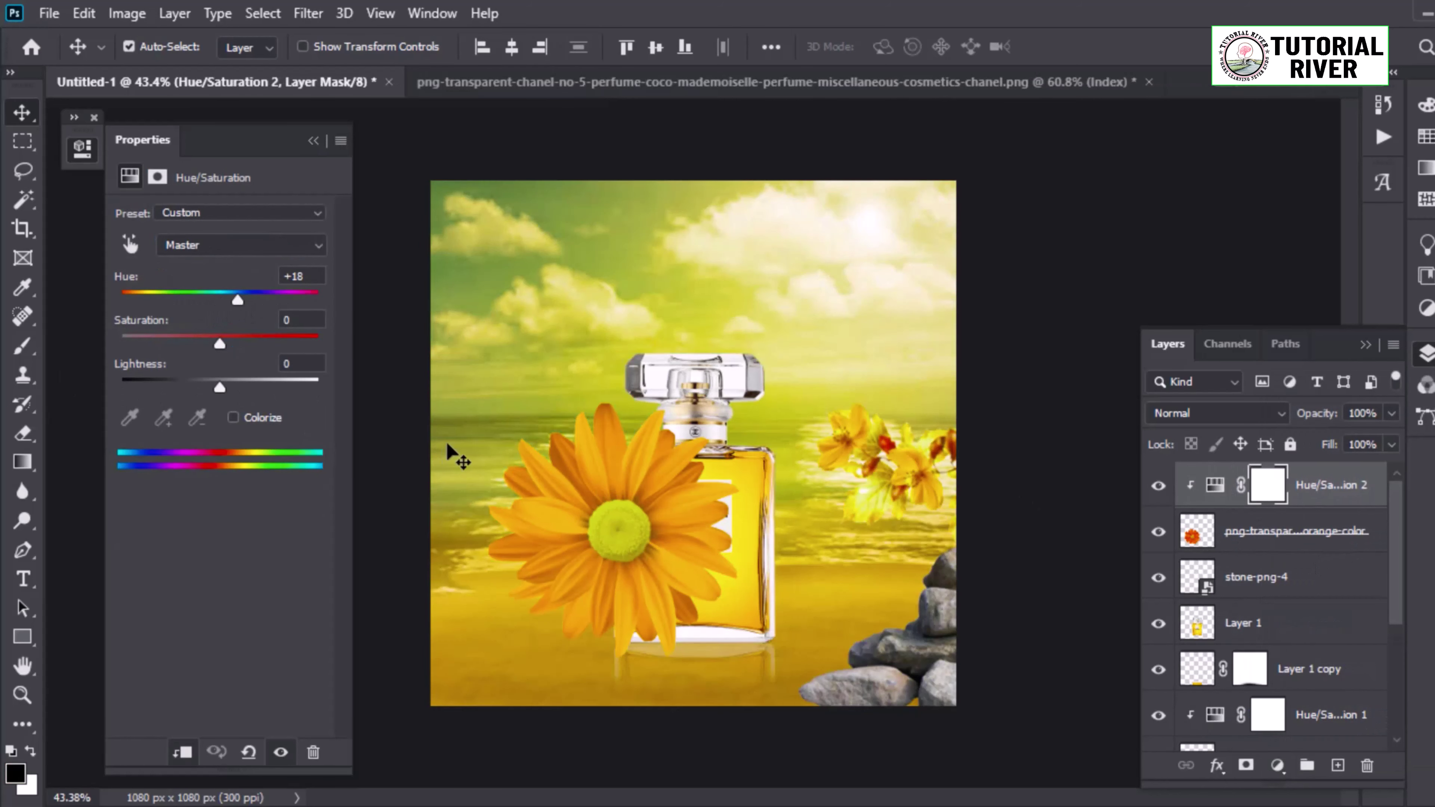
pyautogui.moveTo(644, 528); pyautogui.dragTo(631, 399)
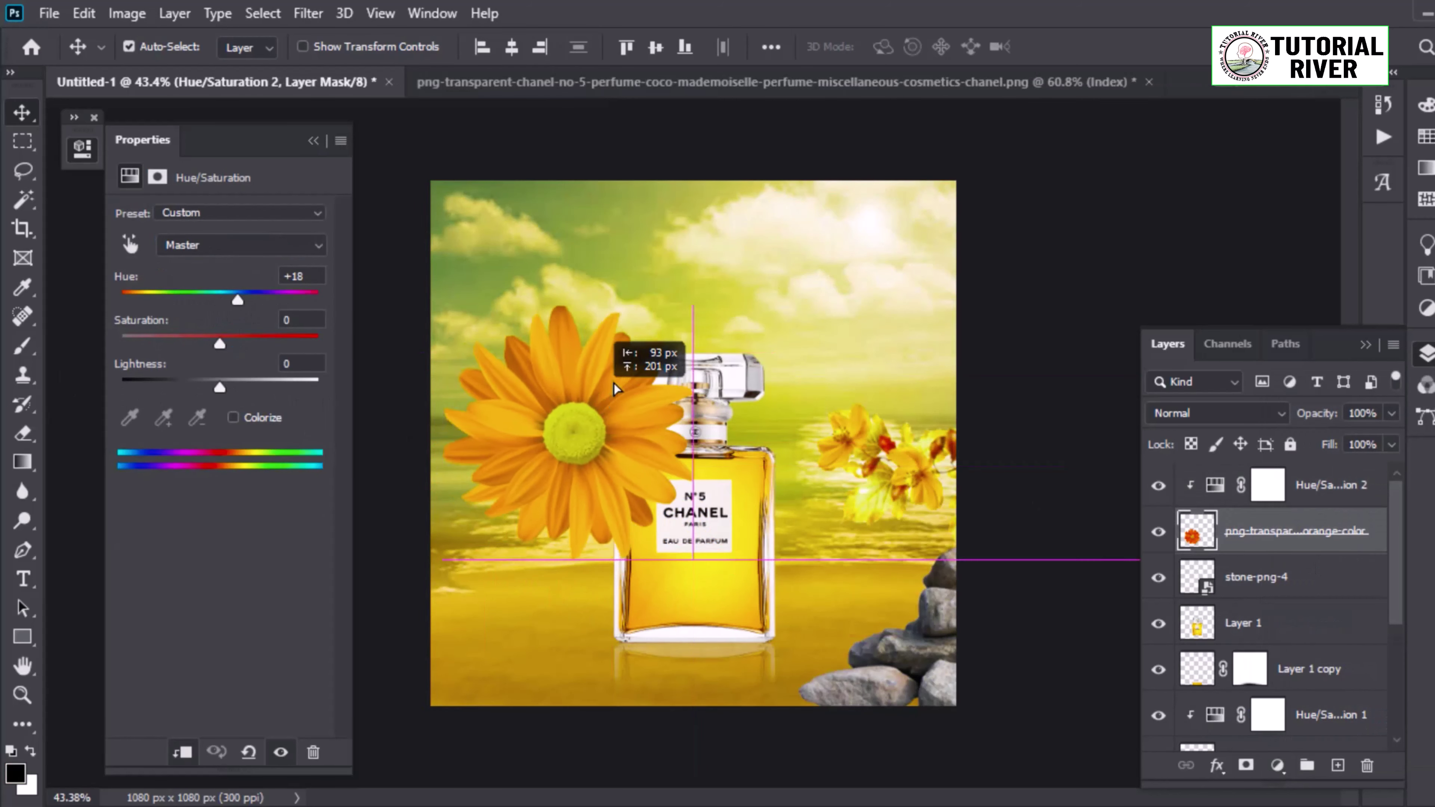
# Step: Scale the daisy to about 38% (194×197 px) and tuck it into the top-left corner
pyautogui.hotkey('ctrl', 't')
pyautogui.moveTo(724, 275); pyautogui.dragTo(569, 433)
pyautogui.moveTo(521, 481); pyautogui.dragTo(536, 361)
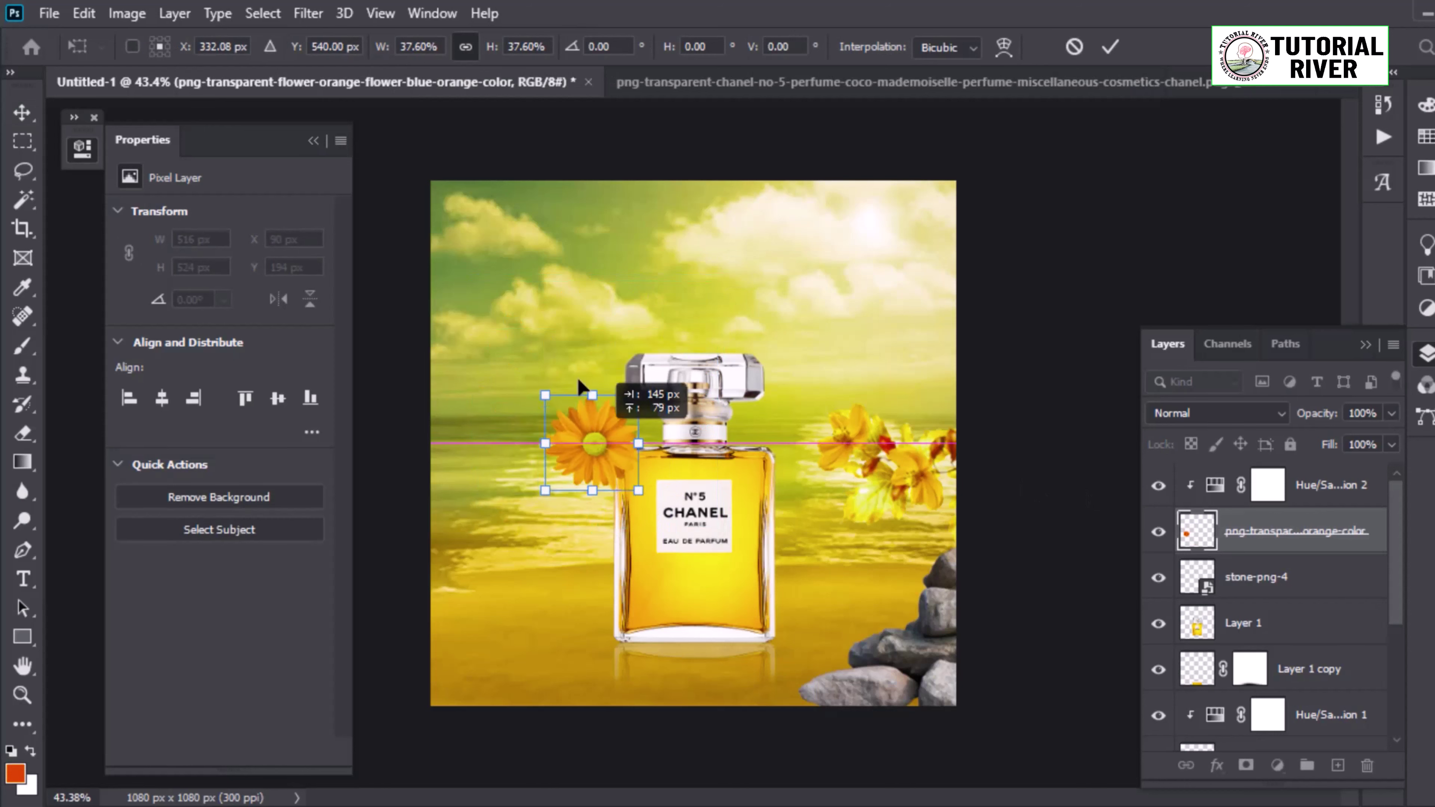
pyautogui.press('Return')
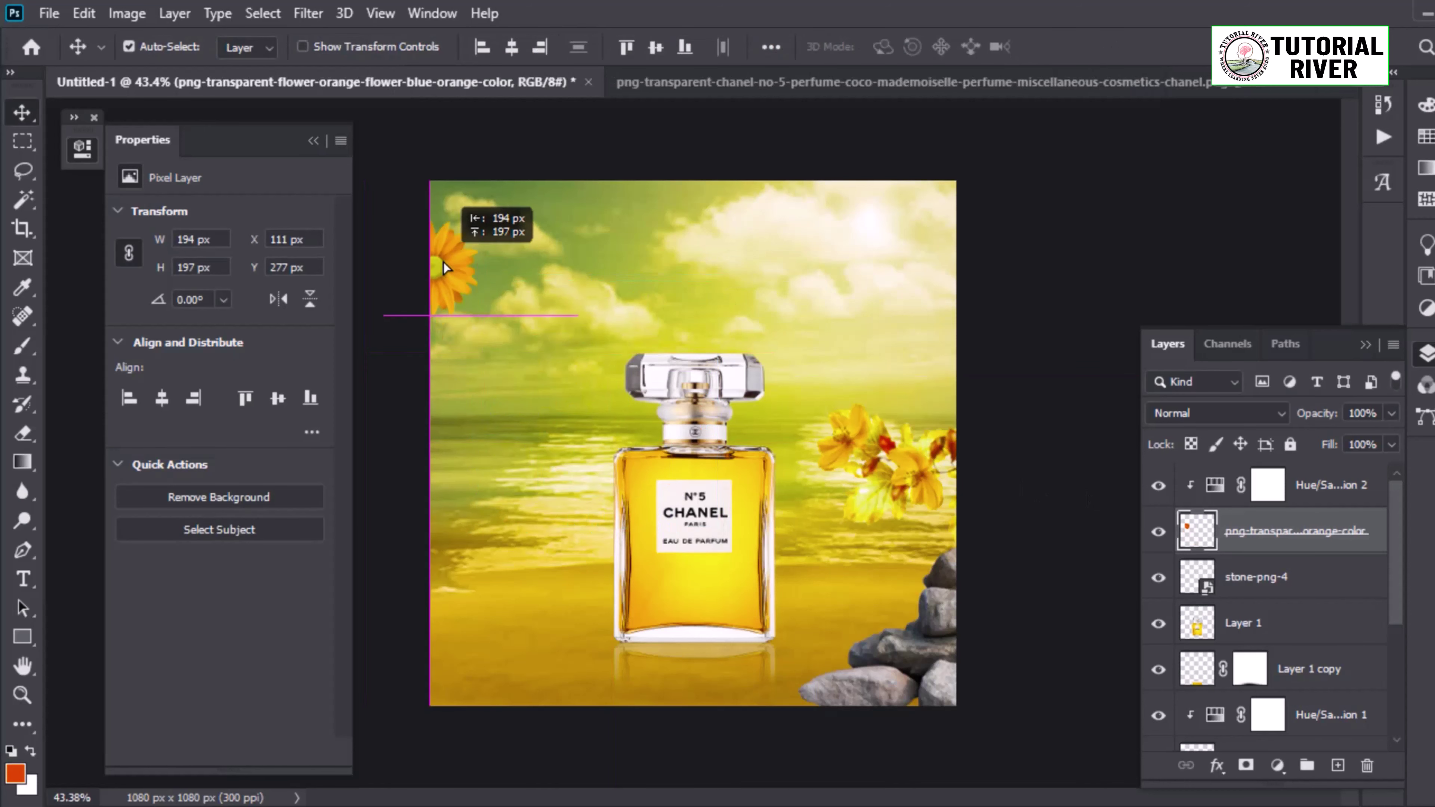
pyautogui.moveTo(444, 262); pyautogui.dragTo(441, 261)
pyautogui.scroll(2, 459, 262)
pyautogui.scroll(-2, 441, 263)
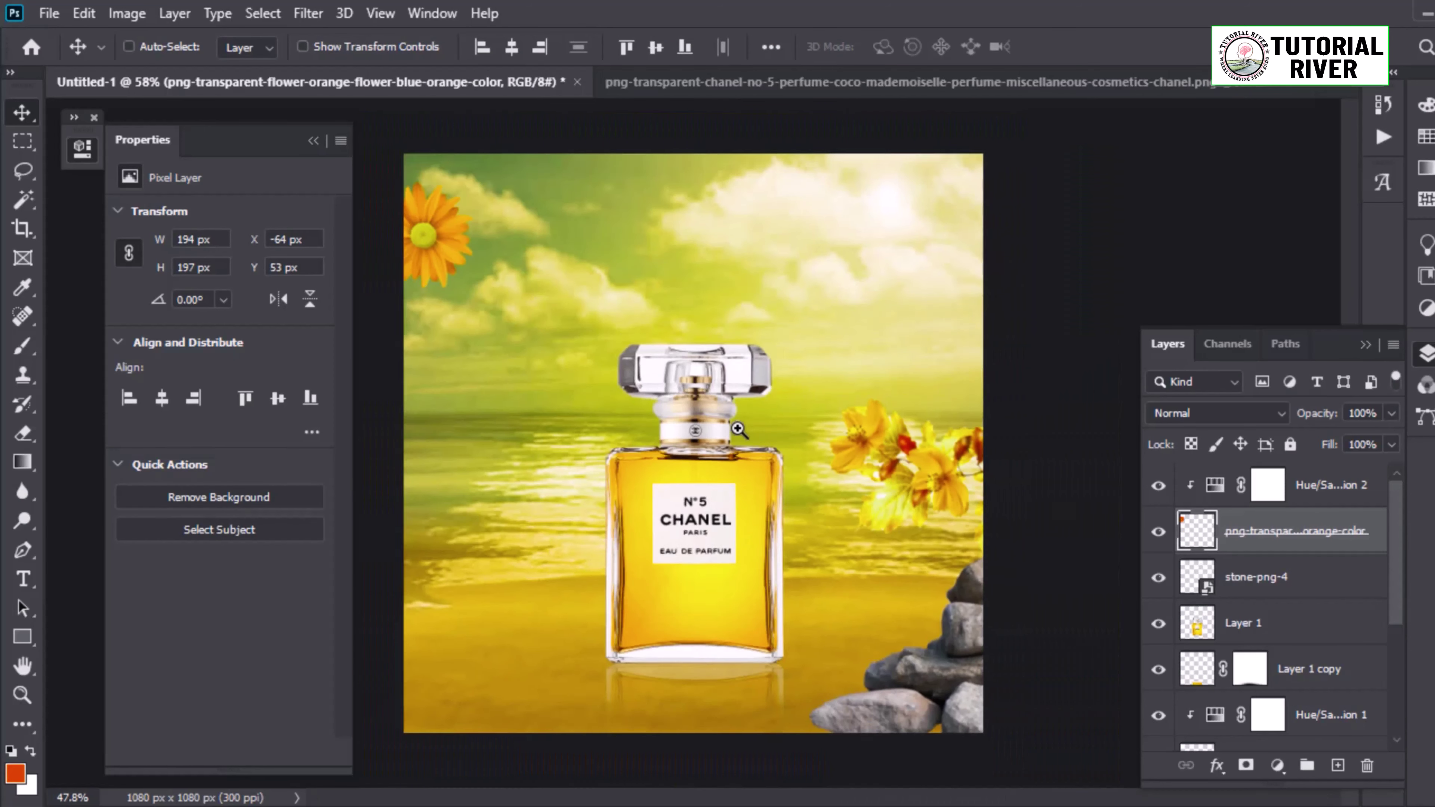
pyautogui.scroll(-1, 441, 262)
pyautogui.click(909, 458)
# Step: Place the autumn branch image above the stone-png-4 layer and rasterize it
pyautogui.moveTo(904, 455); pyautogui.dragTo(905, 456)
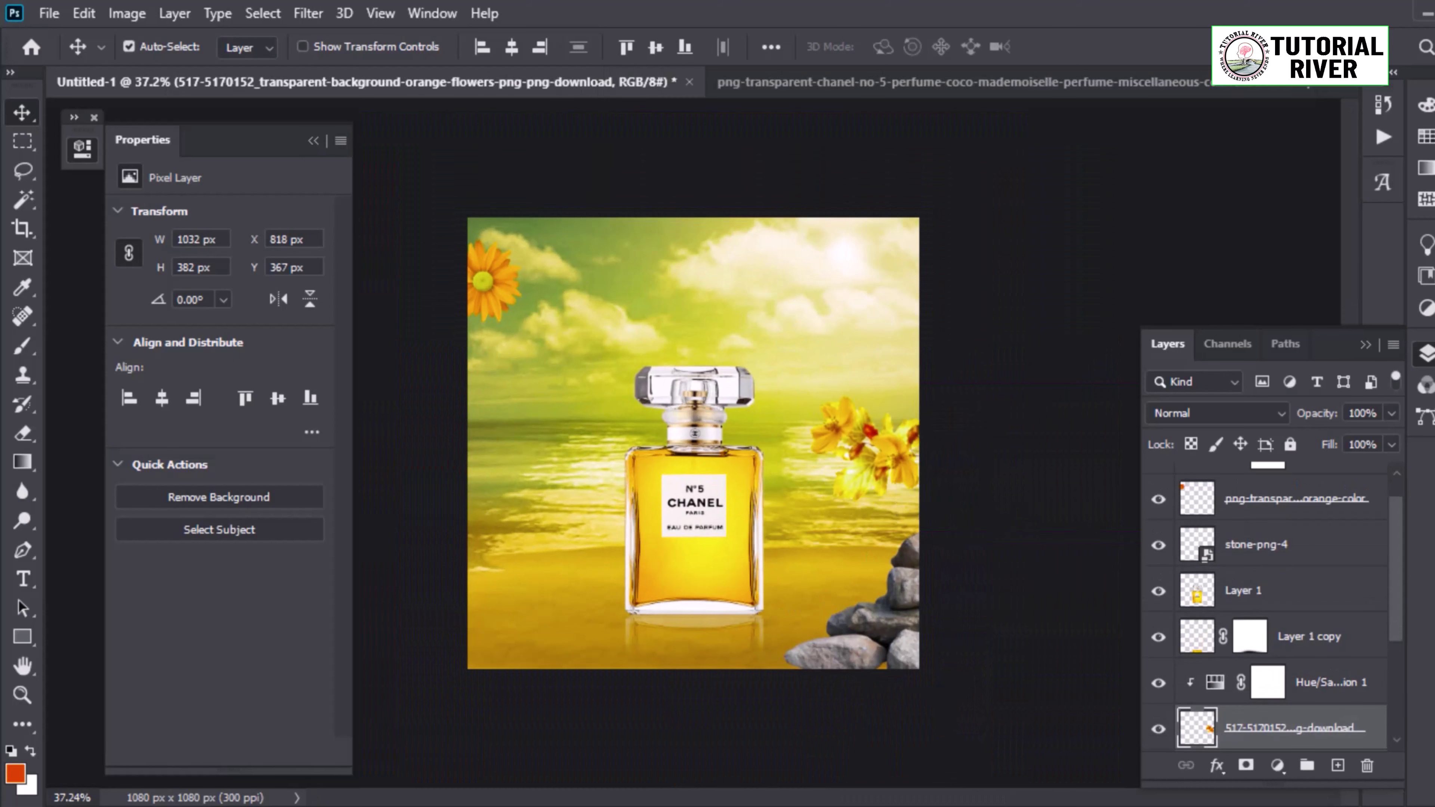
pyautogui.click(853, 639)
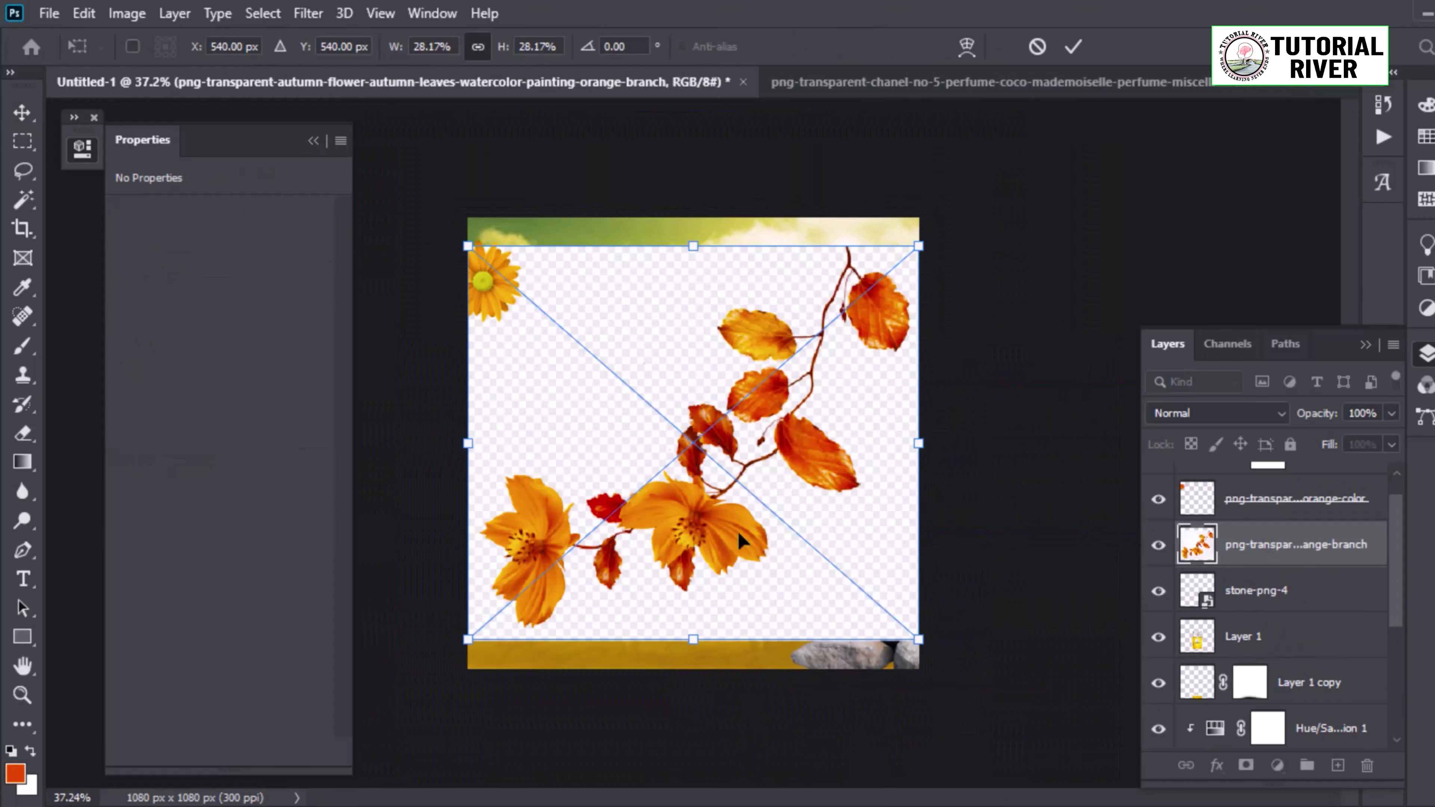
pyautogui.press('Return')
pyautogui.press('w')
pyautogui.click(817, 393)
pyautogui.press('Delete')
pyautogui.press('Return')
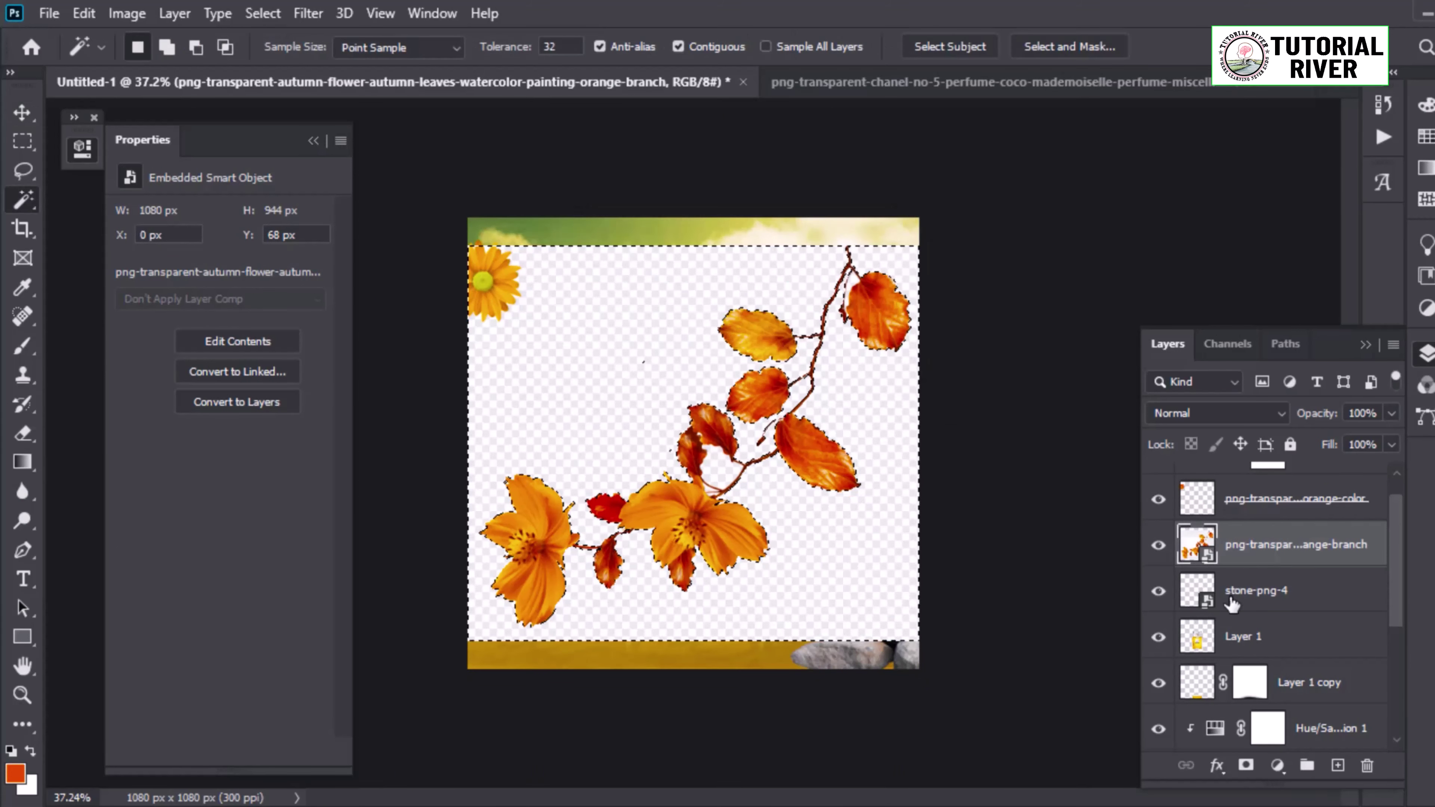
pyautogui.rightClick(1271, 544)
pyautogui.click(994, 417)
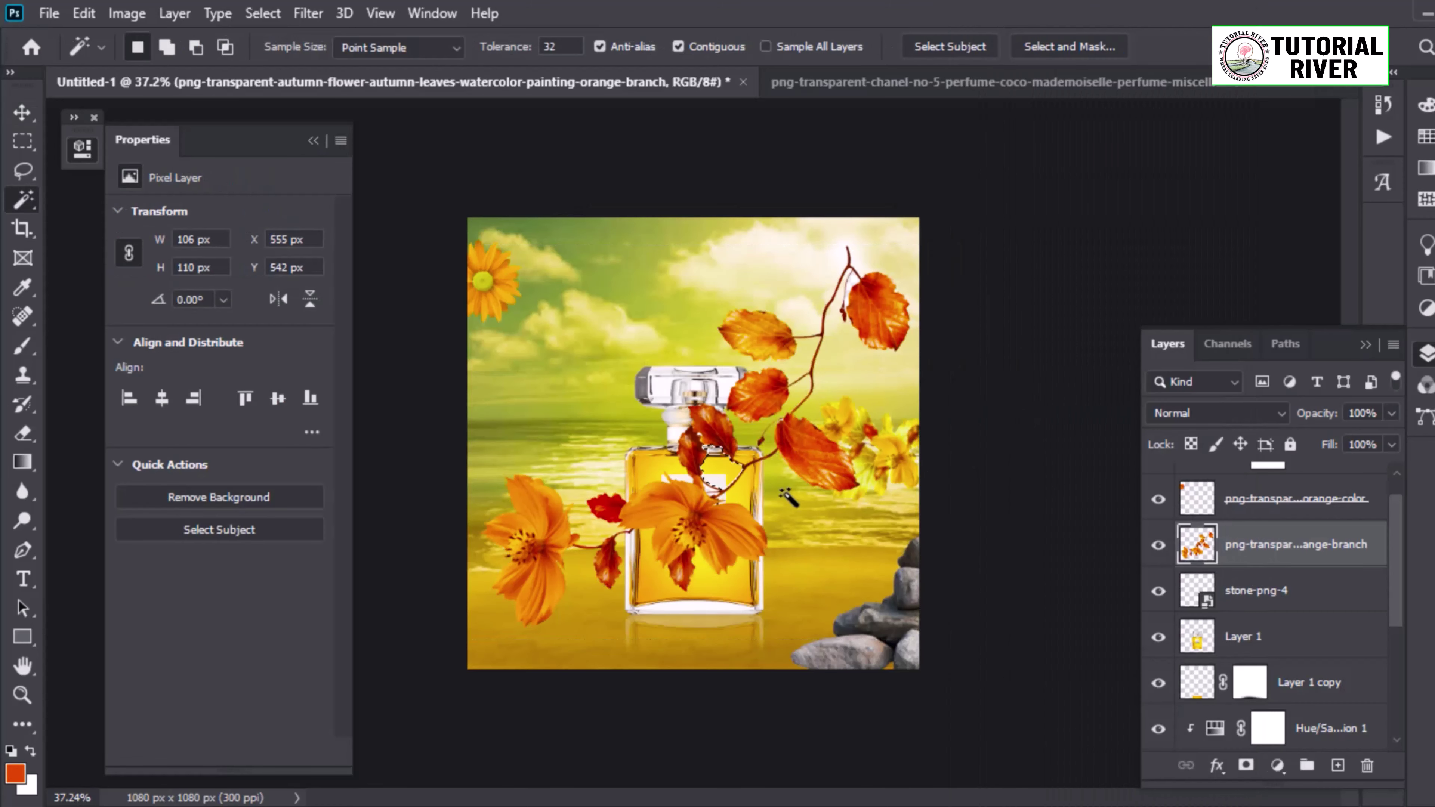
# Step: Flip the autumn branch horizontally and move it up toward the left edge
pyautogui.scroll(5, 786, 497)
pyautogui.scroll(-3, 786, 498)
pyautogui.scroll(-3, 787, 497)
pyautogui.hotkey('ctrl', 'd')
pyautogui.press('v')
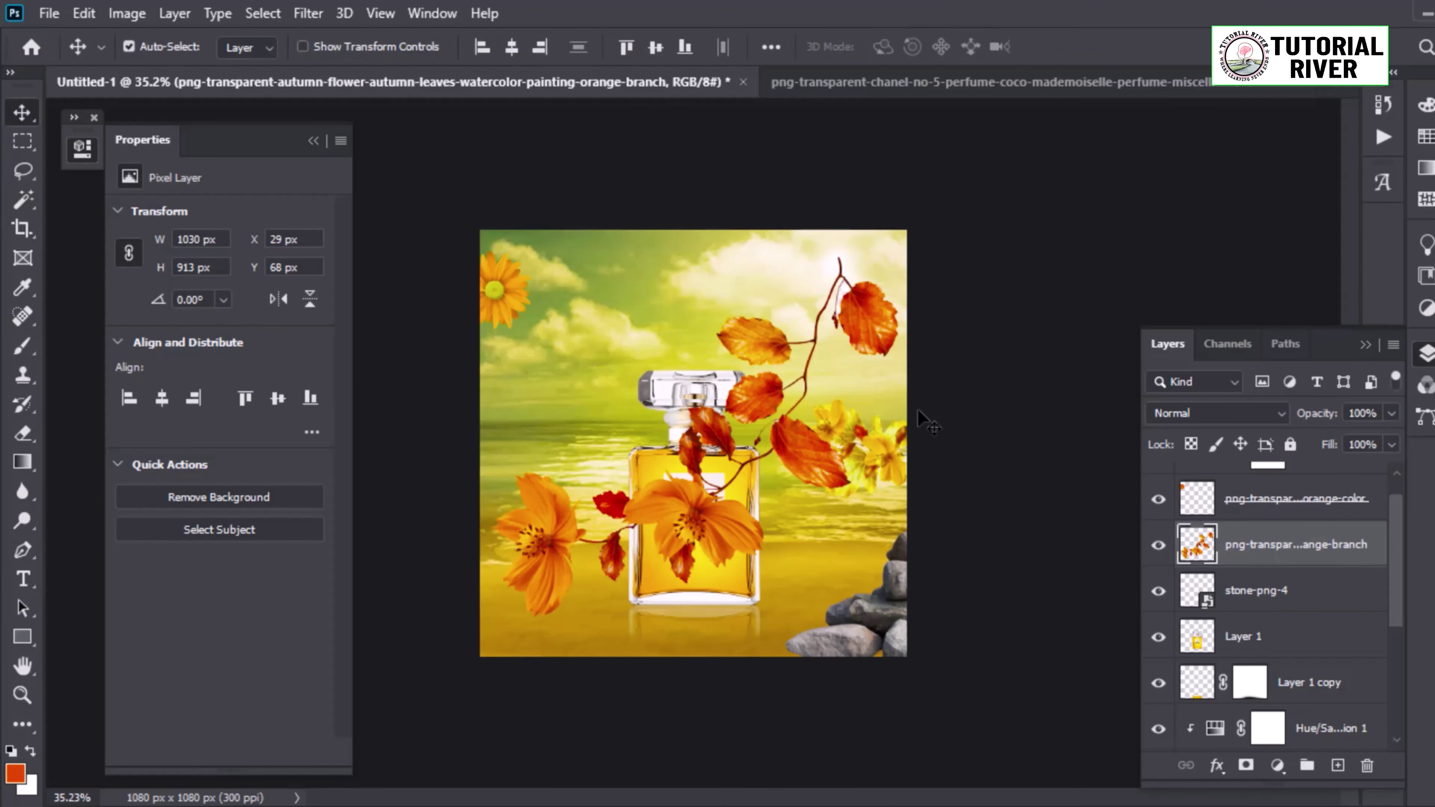
pyautogui.hotkey('ctrl', 't')
pyautogui.rightClick(864, 384)
pyautogui.click(960, 760)
pyautogui.moveTo(887, 491)
pyautogui.mouseDown()
pyautogui.moveTo(648, 360)
pyautogui.moveTo(579, 435)
pyautogui.mouseUp()
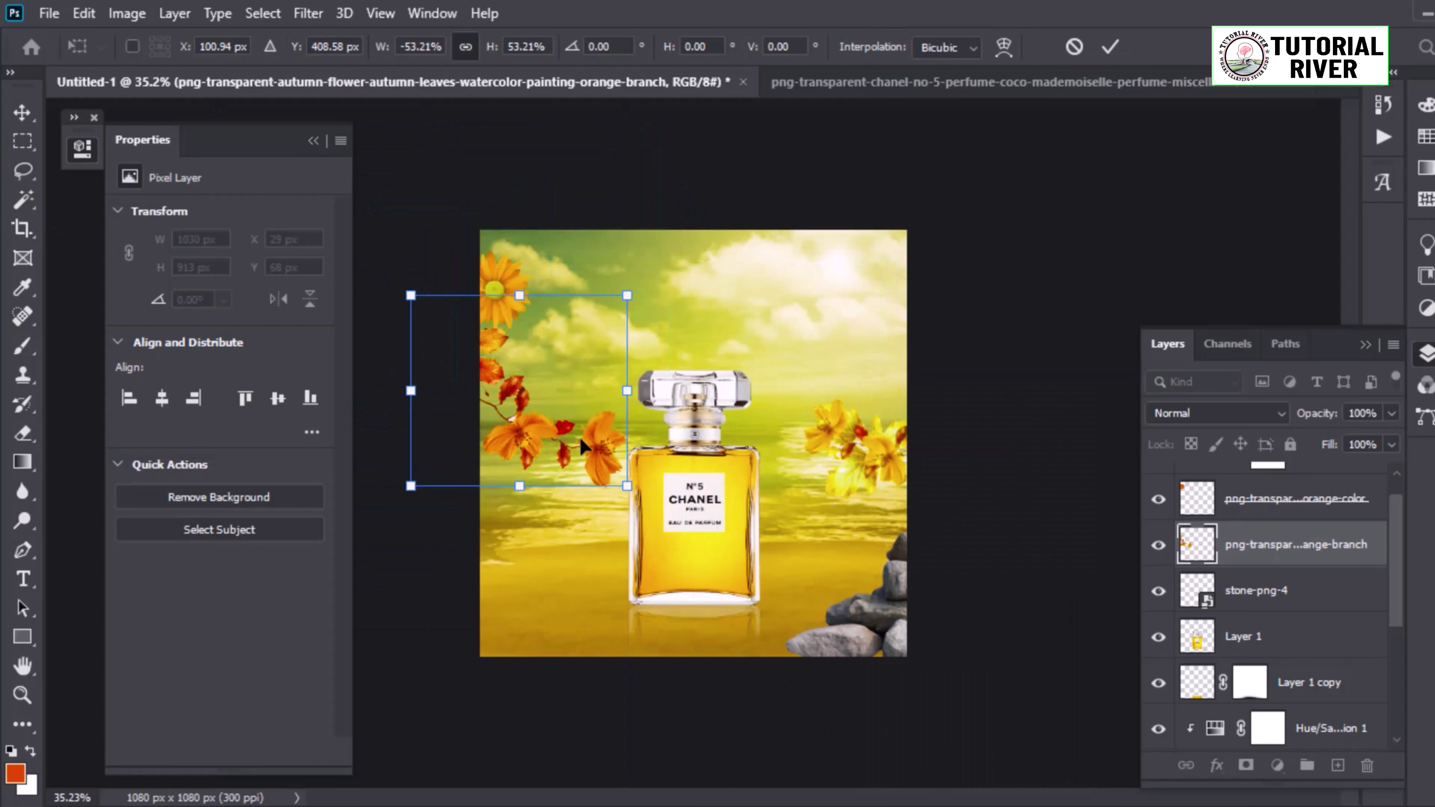
pyautogui.press('Return')
# Step: Move the daisy to the bottle's base and tilt the branch about 18° at the left edge
pyautogui.moveTo(499, 309); pyautogui.dragTo(636, 608)
pyautogui.moveTo(565, 447); pyautogui.dragTo(542, 446)
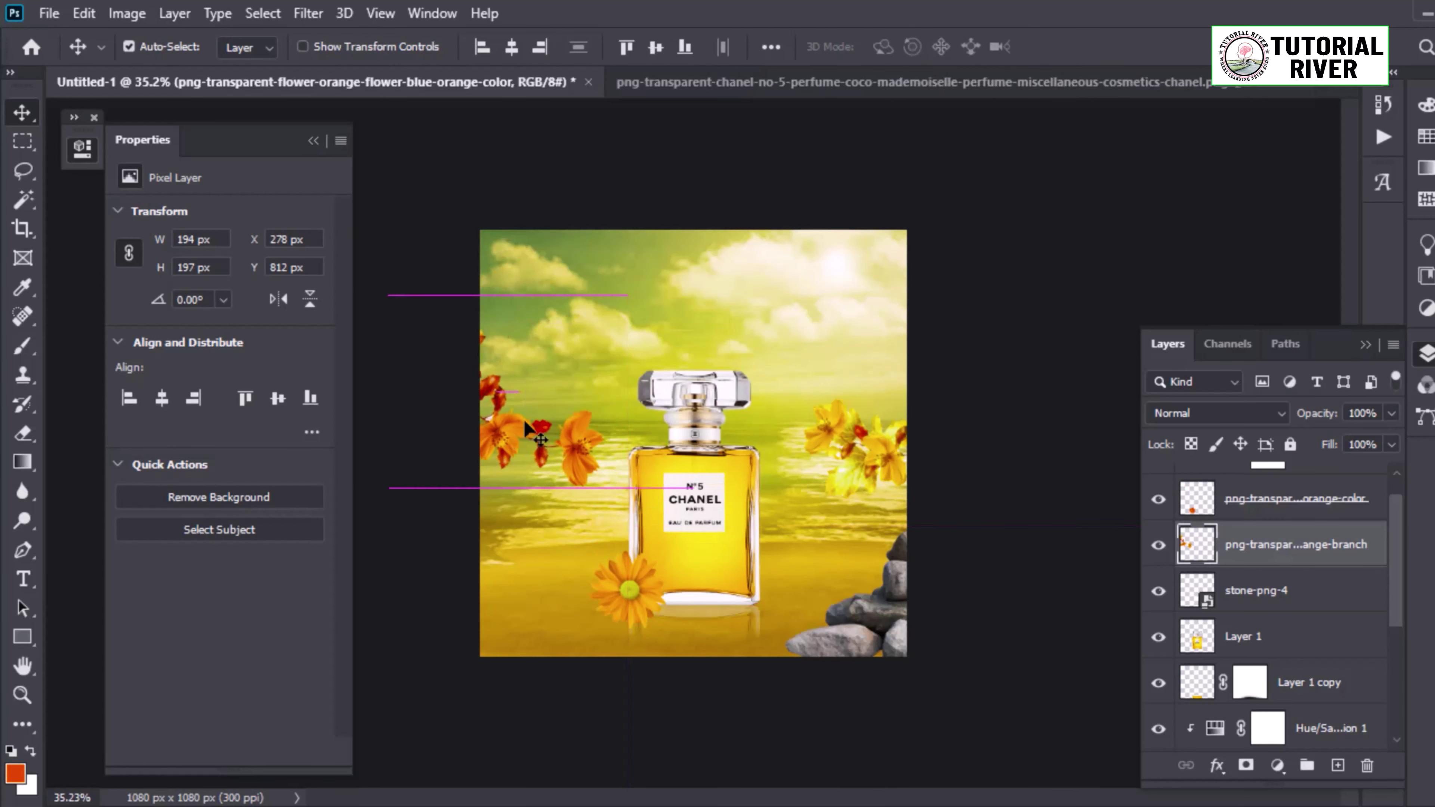
pyautogui.scroll(2, 540, 452)
pyautogui.hotkey('ctrl', 't')
pyautogui.moveTo(540, 316); pyautogui.dragTo(586, 390)
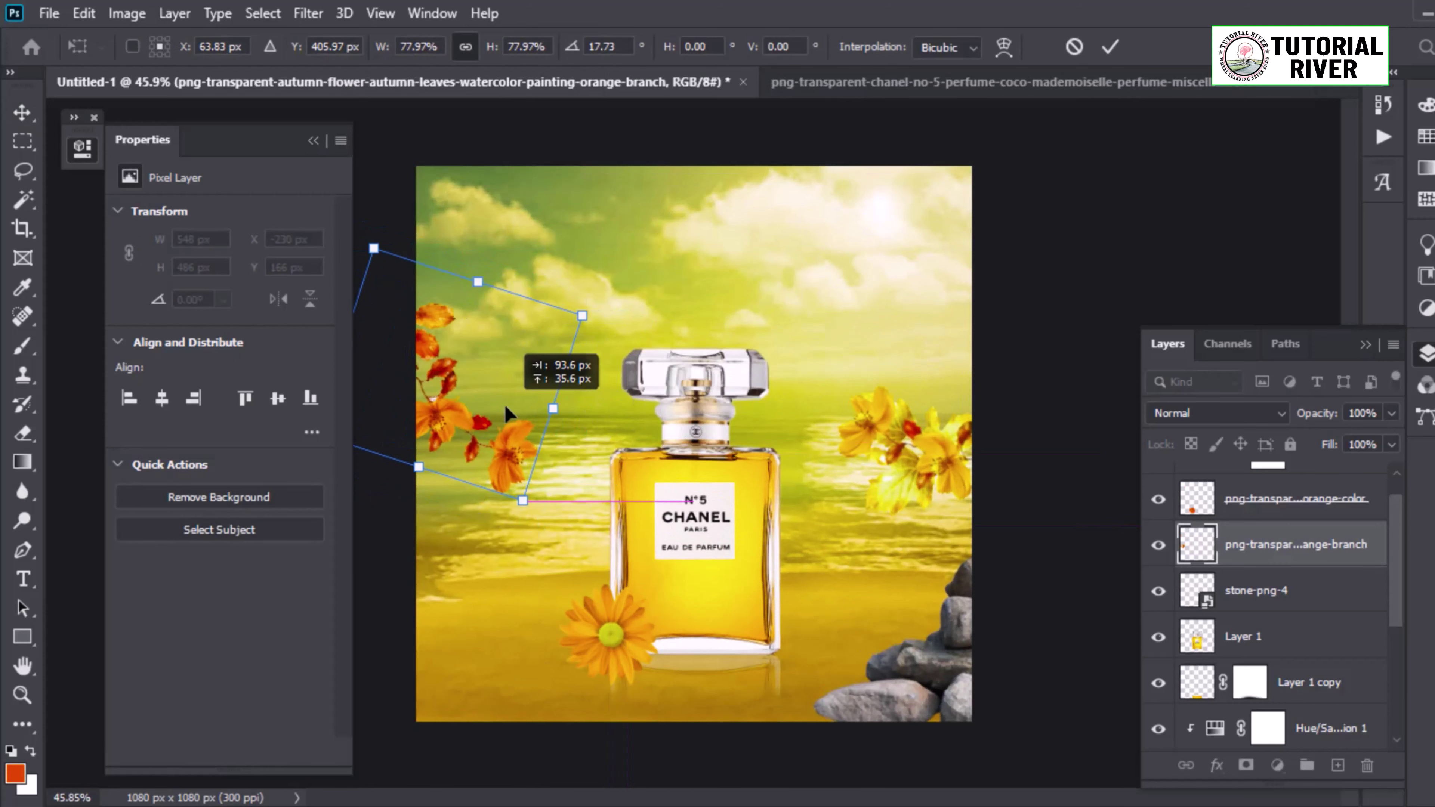
pyautogui.press('Return')
pyautogui.scroll(2, 553, 424)
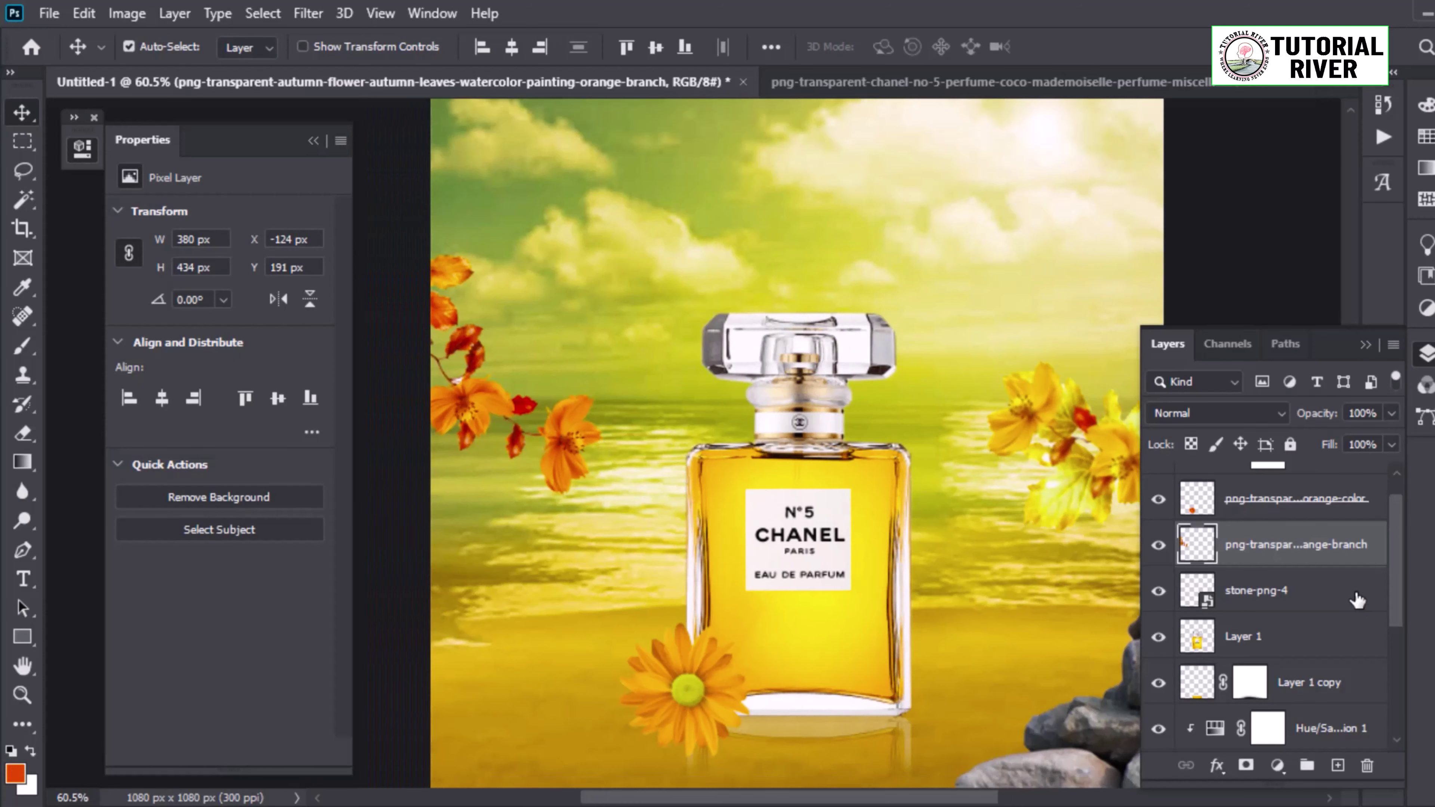
pyautogui.scroll(1, 1239, 579)
pyautogui.hotkey('ctrl', ']')
# Step: Copy the Hue/Saturation adjustment above the autumn branch and clip it to turn it yellow
pyautogui.hotkey('ctrl', '[')
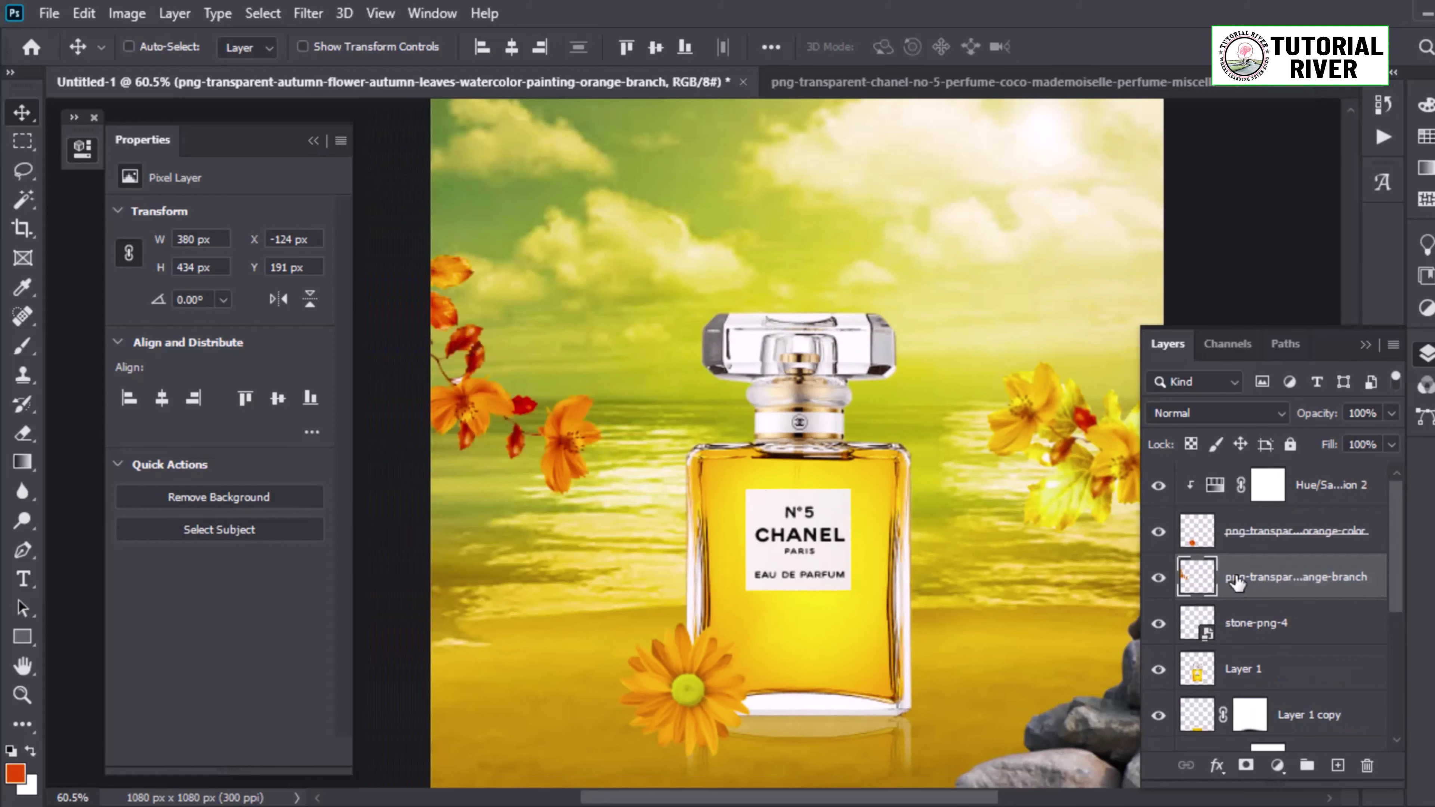
pyautogui.moveTo(1206, 483); pyautogui.dragTo(1209, 559)
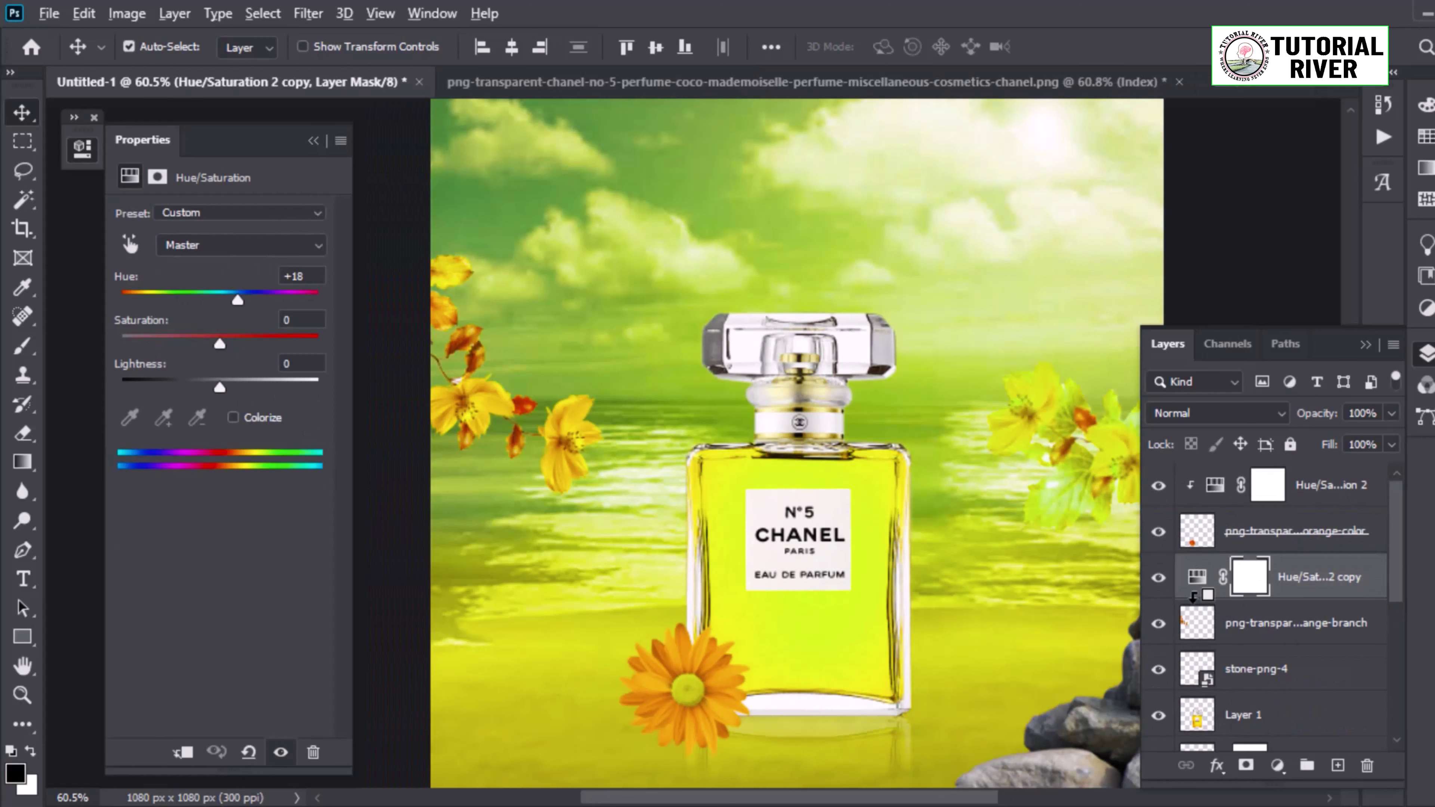
pyautogui.scroll(-2, 817, 512)
pyautogui.hotkey('ctrl', '0')
pyautogui.click(932, 469)
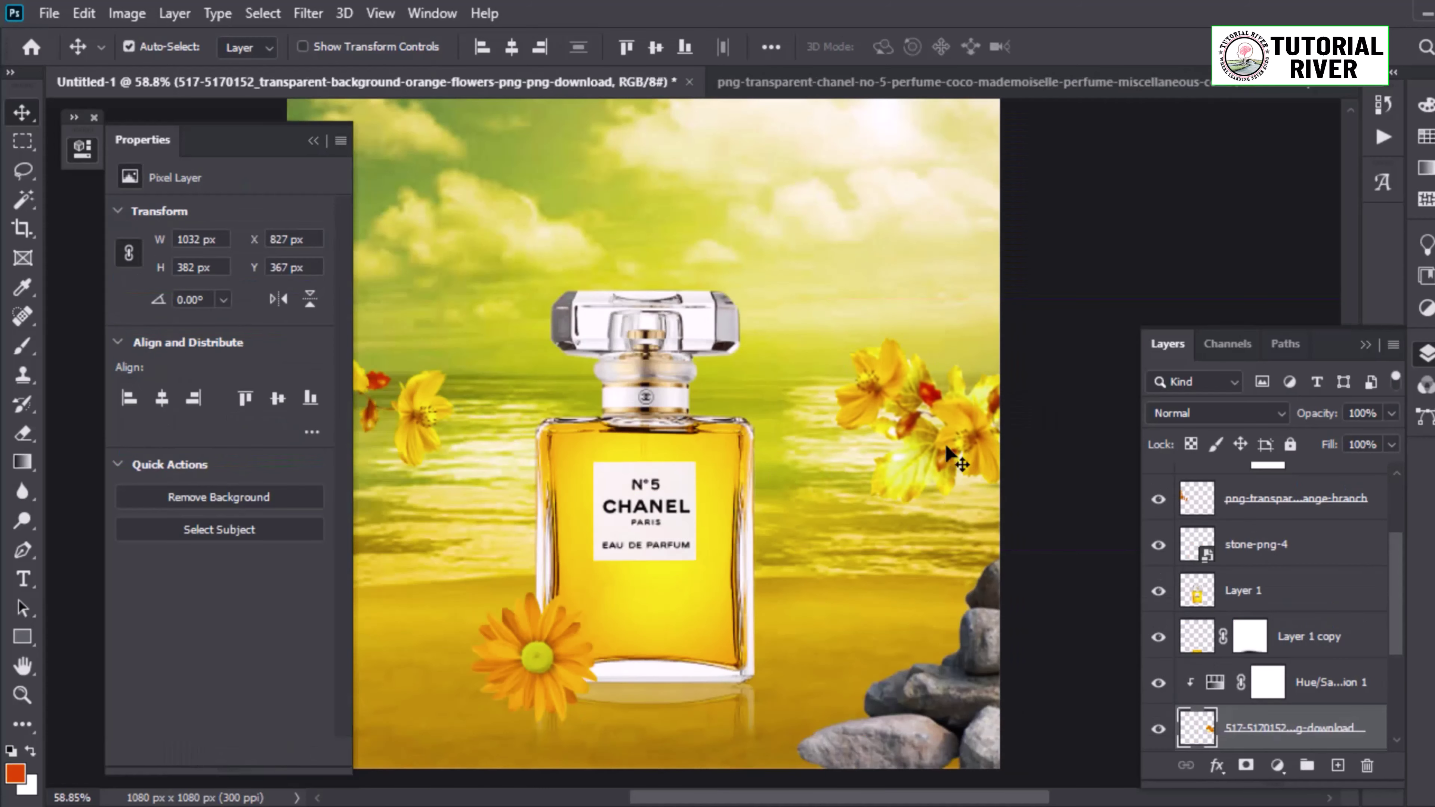
pyautogui.scroll(3, 802, 522)
pyautogui.scroll(-3, 802, 523)
# Step: Shrink the autumn branch to about 85% and rotate it back toward level
pyautogui.click(496, 447)
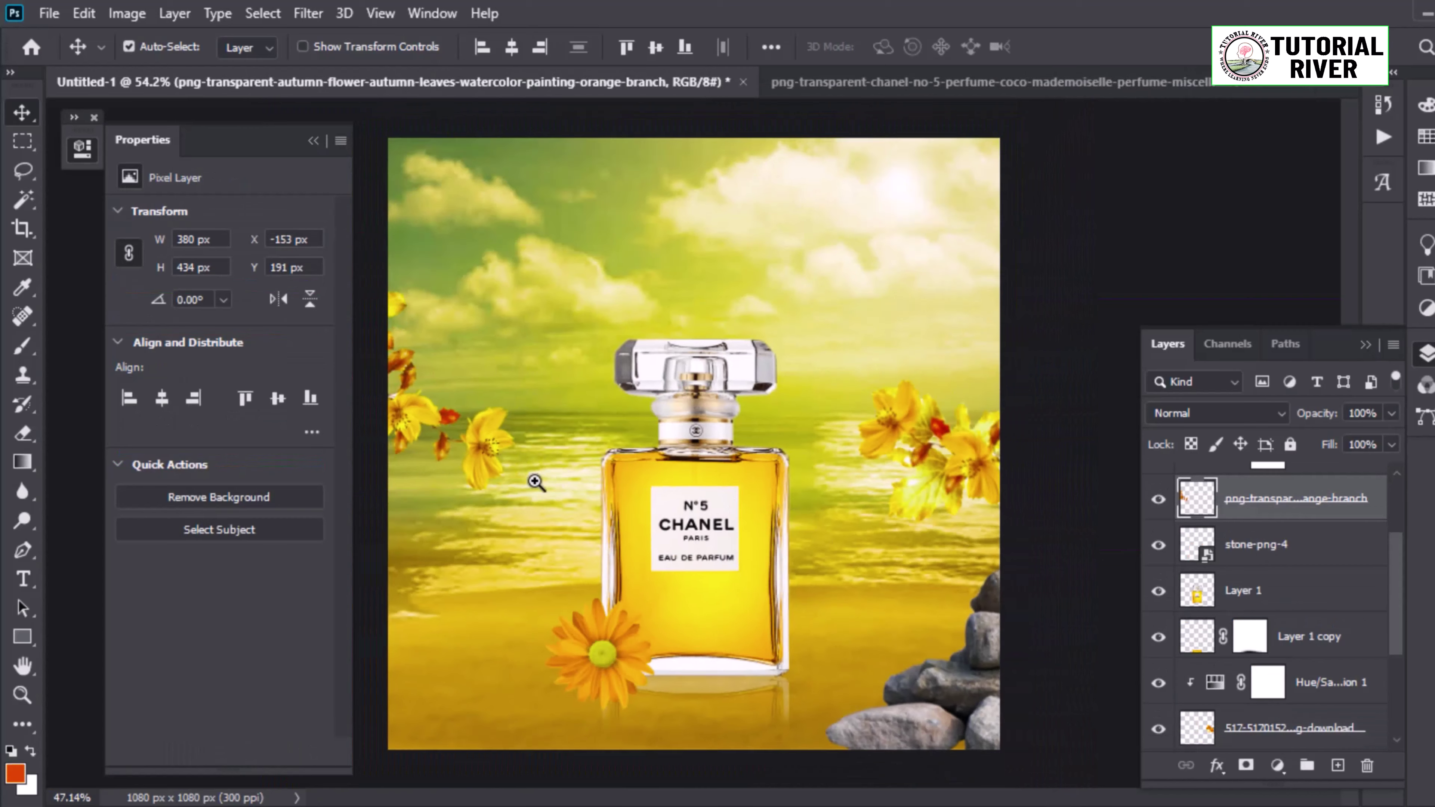
pyautogui.scroll(-2, 526, 449)
pyautogui.hotkey('ctrl', 't')
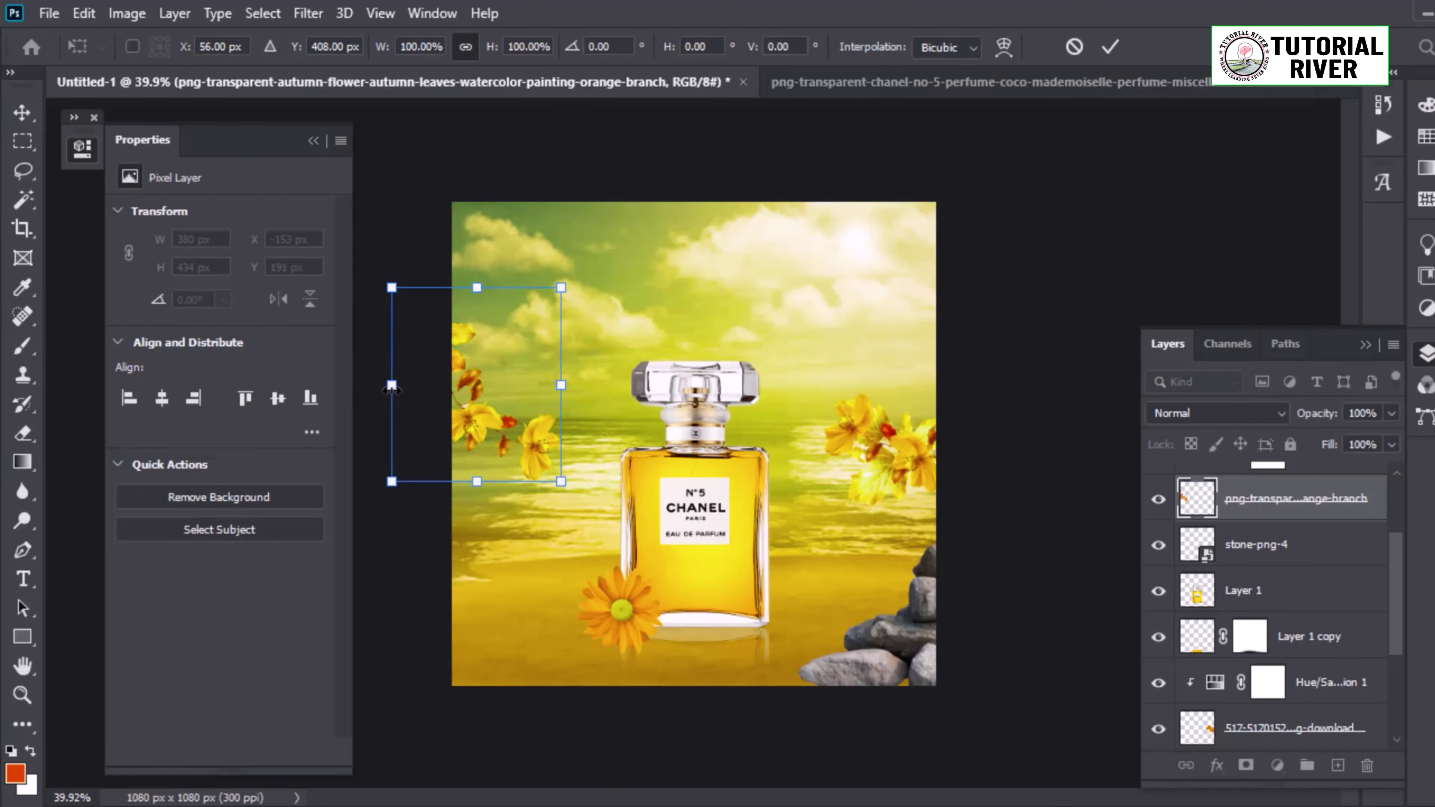
pyautogui.moveTo(378, 477); pyautogui.dragTo(432, 465)
pyautogui.moveTo(571, 395); pyautogui.dragTo(638, 371)
pyautogui.press('Return')
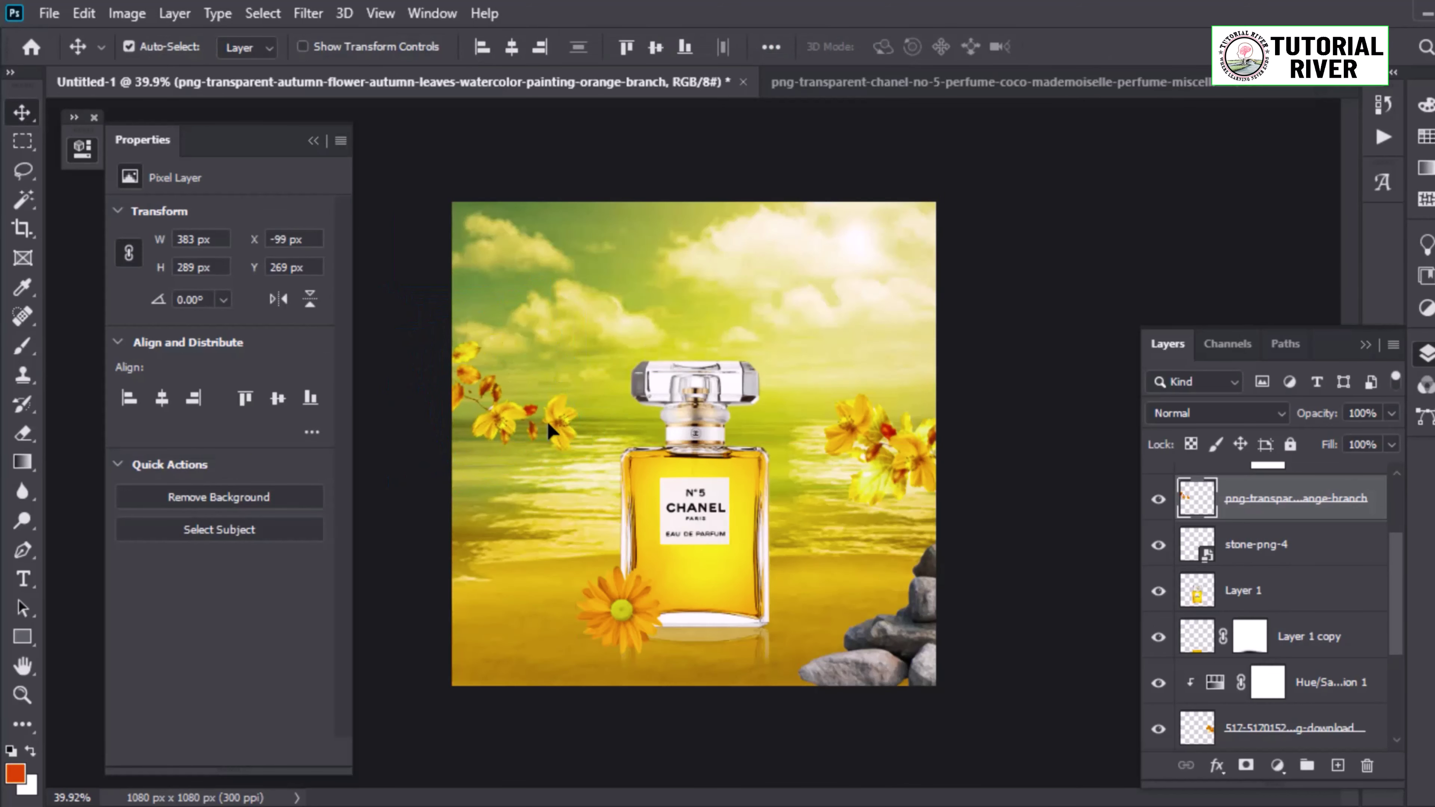
pyautogui.scroll(2, 560, 508)
pyautogui.click(593, 696)
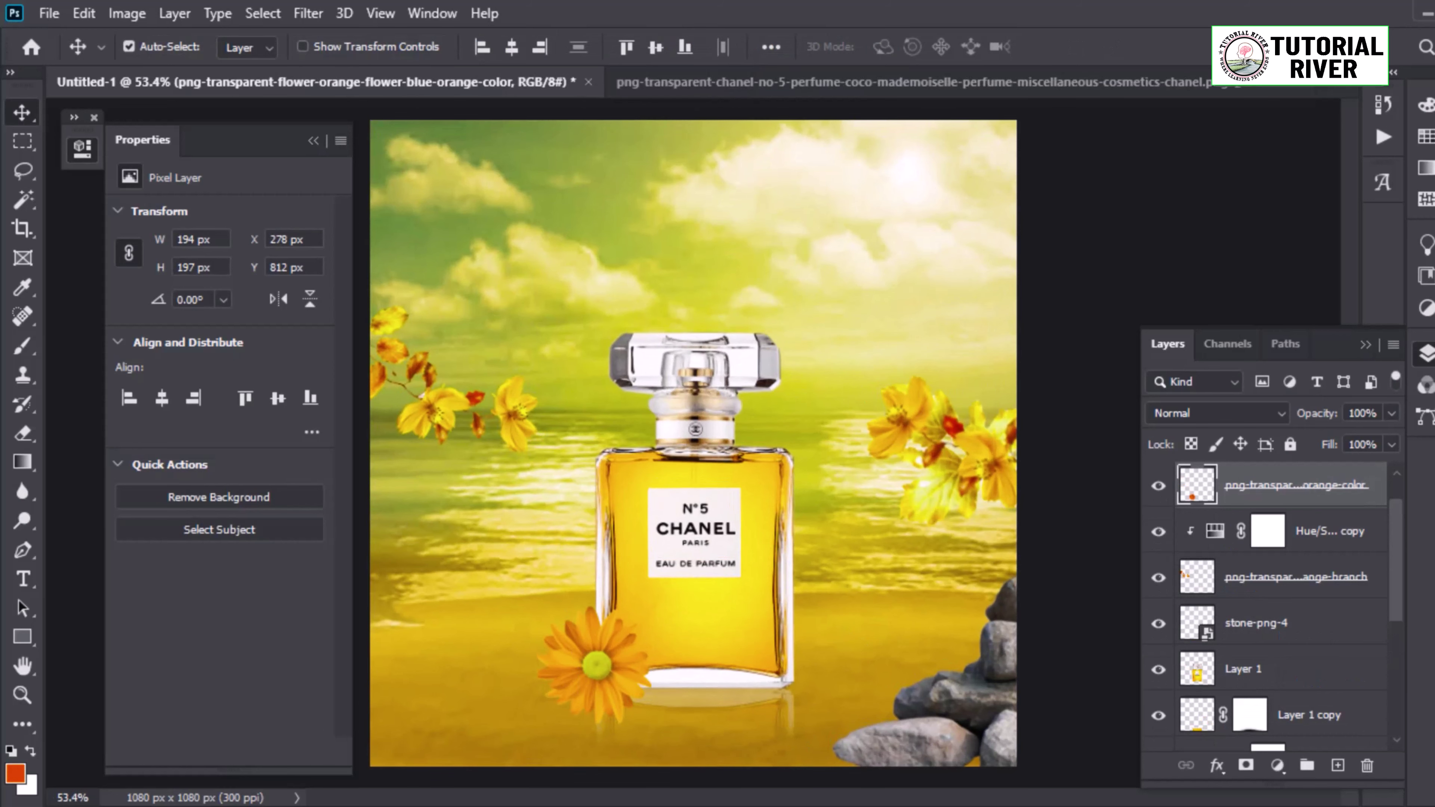
# Step: Move the orange daisy up onto the bottle and shrink it
pyautogui.scroll(-2, 593, 650)
pyautogui.moveTo(619, 615); pyautogui.dragTo(768, 462)
pyautogui.scroll(2, 904, 475)
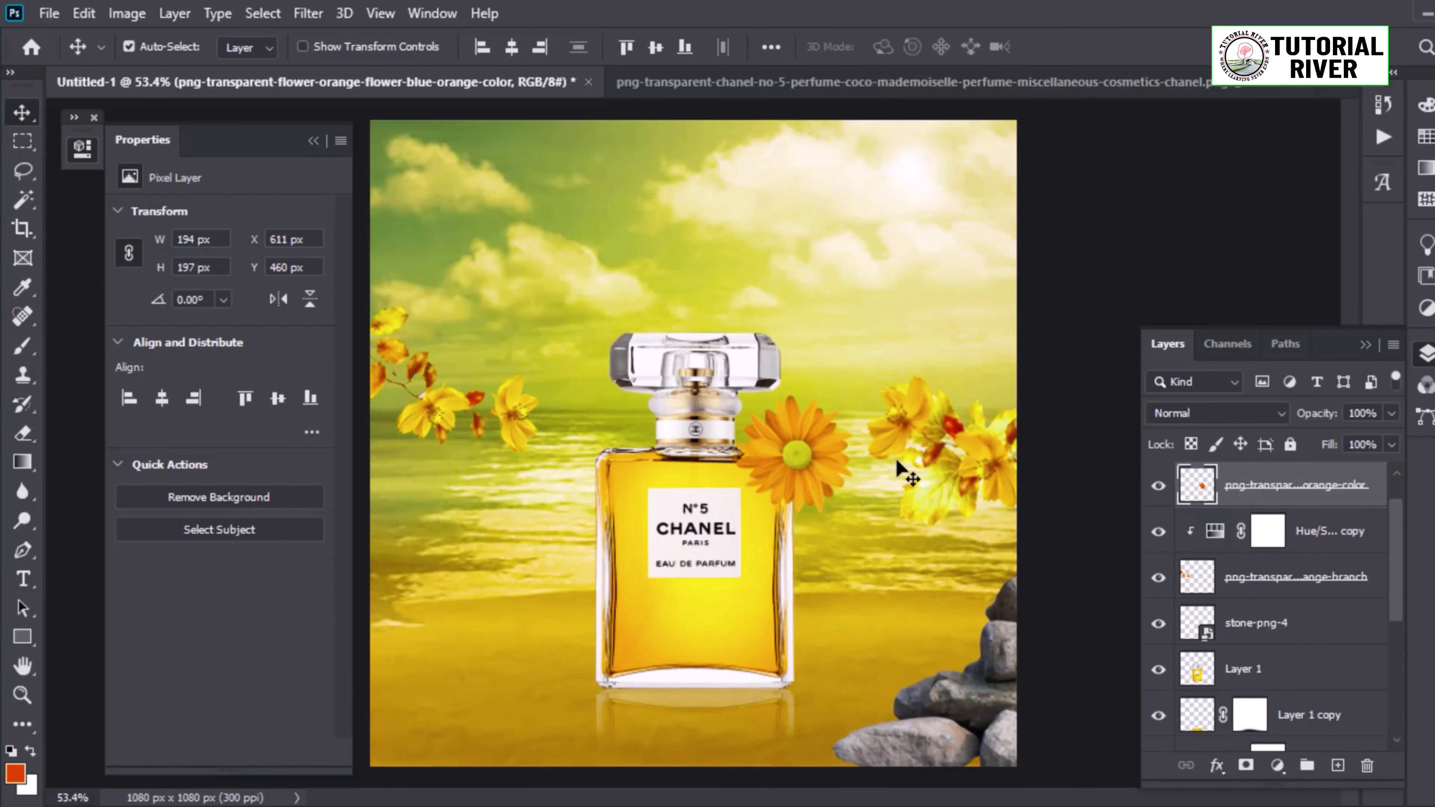
pyautogui.scroll(3, 810, 456)
pyautogui.hotkey('ctrl', 't')
pyautogui.moveTo(683, 446)
pyautogui.mouseDown()
pyautogui.moveTo(825, 475)
pyautogui.moveTo(796, 450)
pyautogui.moveTo(550, 519)
pyautogui.mouseUp()
pyautogui.press('Return')
pyautogui.scroll(-3, 843, 500)
pyautogui.scroll(2, 791, 452)
pyautogui.scroll(2, 796, 450)
pyautogui.scroll(-1, 817, 417)
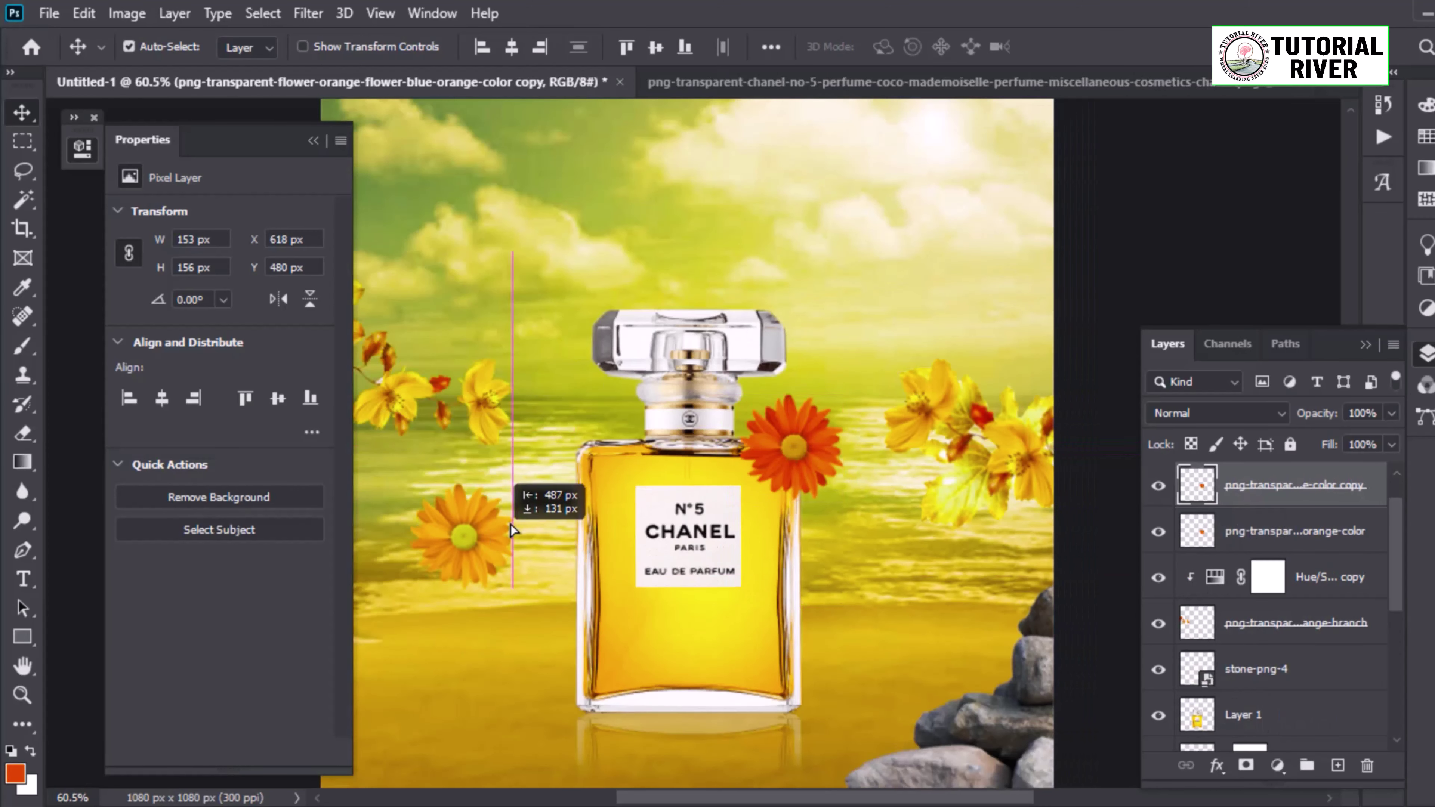
# Step: Give the daisy copy a 2.9-pixel Gaussian blur and group both daisy layers
pyautogui.click(308, 13)
pyautogui.click(683, 351)
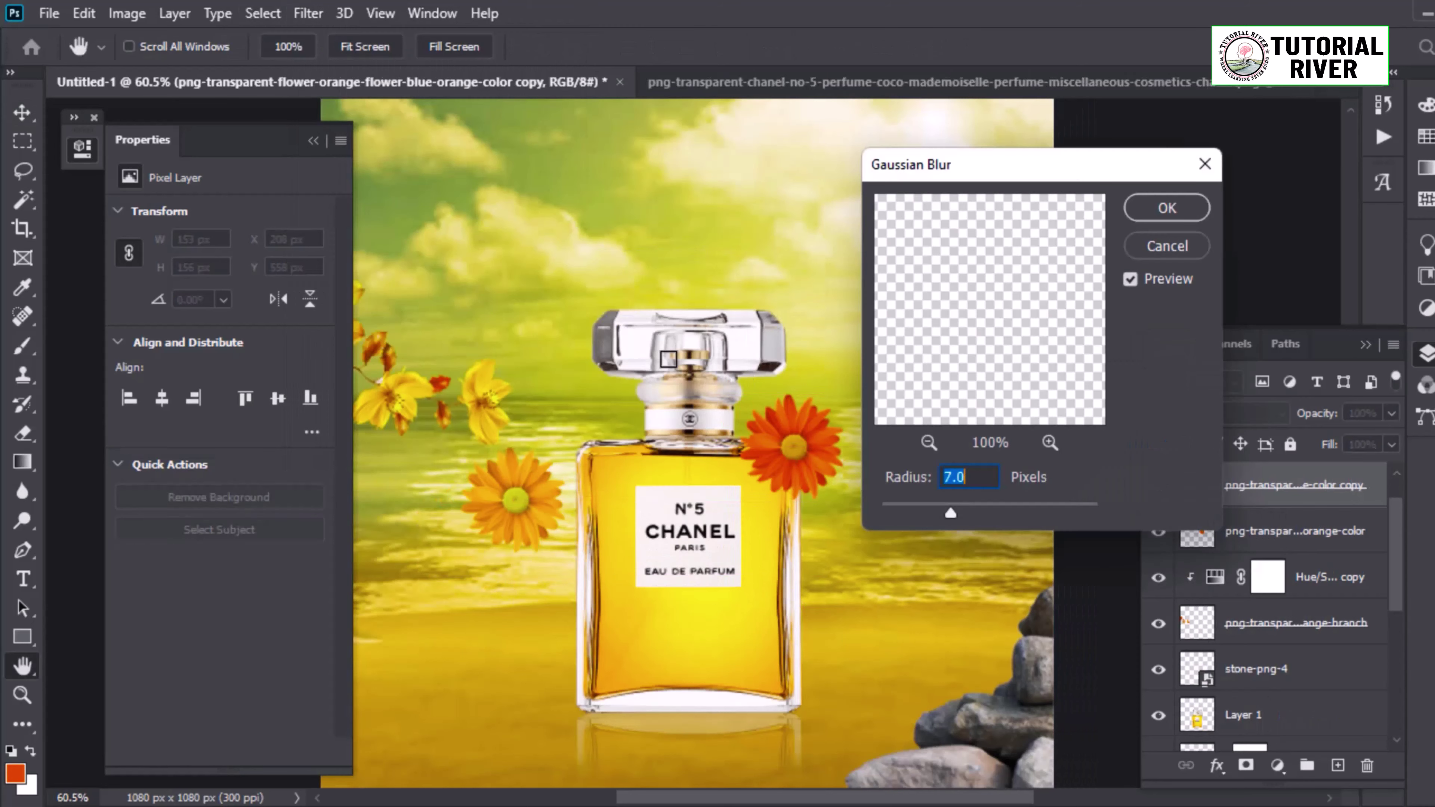
pyautogui.click(1176, 217)
pyautogui.click(799, 477)
pyautogui.scroll(1, 1237, 560)
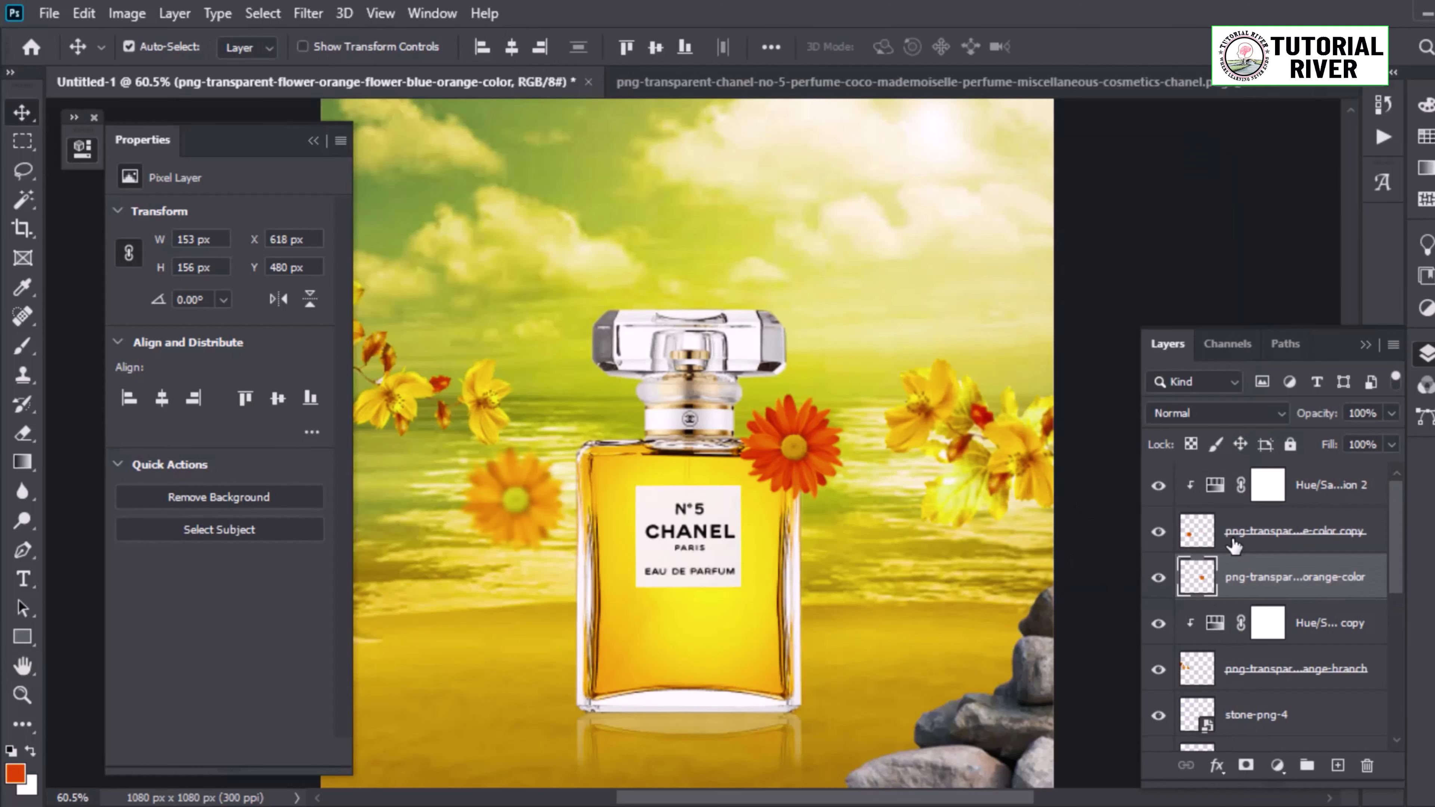
pyautogui.keyDown('shift'); pyautogui.click(1233, 545); pyautogui.keyUp('shift')
pyautogui.hotkey('ctrl', 'g')
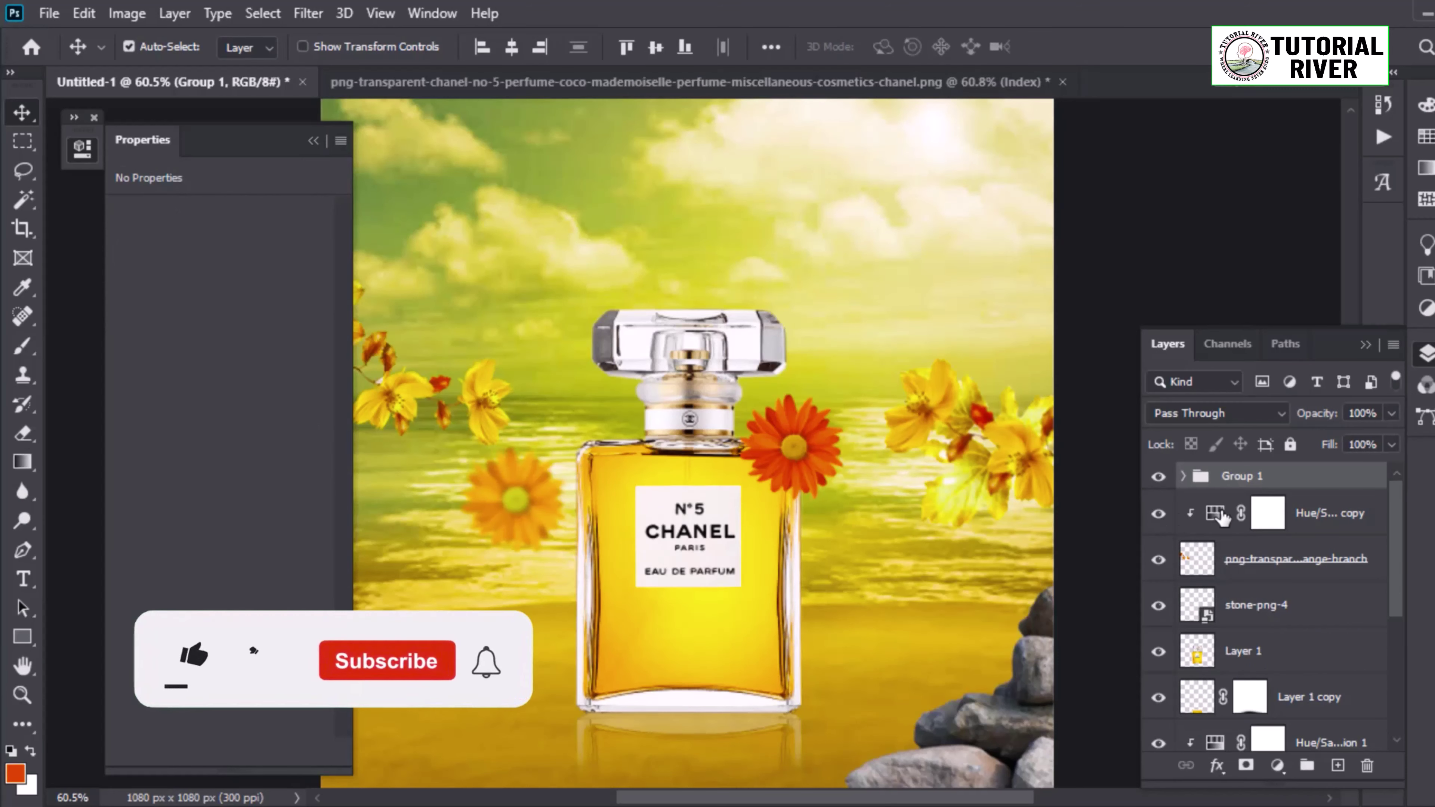
# Step: Reorder the daisy copy inside Group 1 and move Hue/Saturation 2 above the group, clipped
pyautogui.click(1183, 477)
pyautogui.moveTo(1232, 568); pyautogui.dragTo(1243, 566)
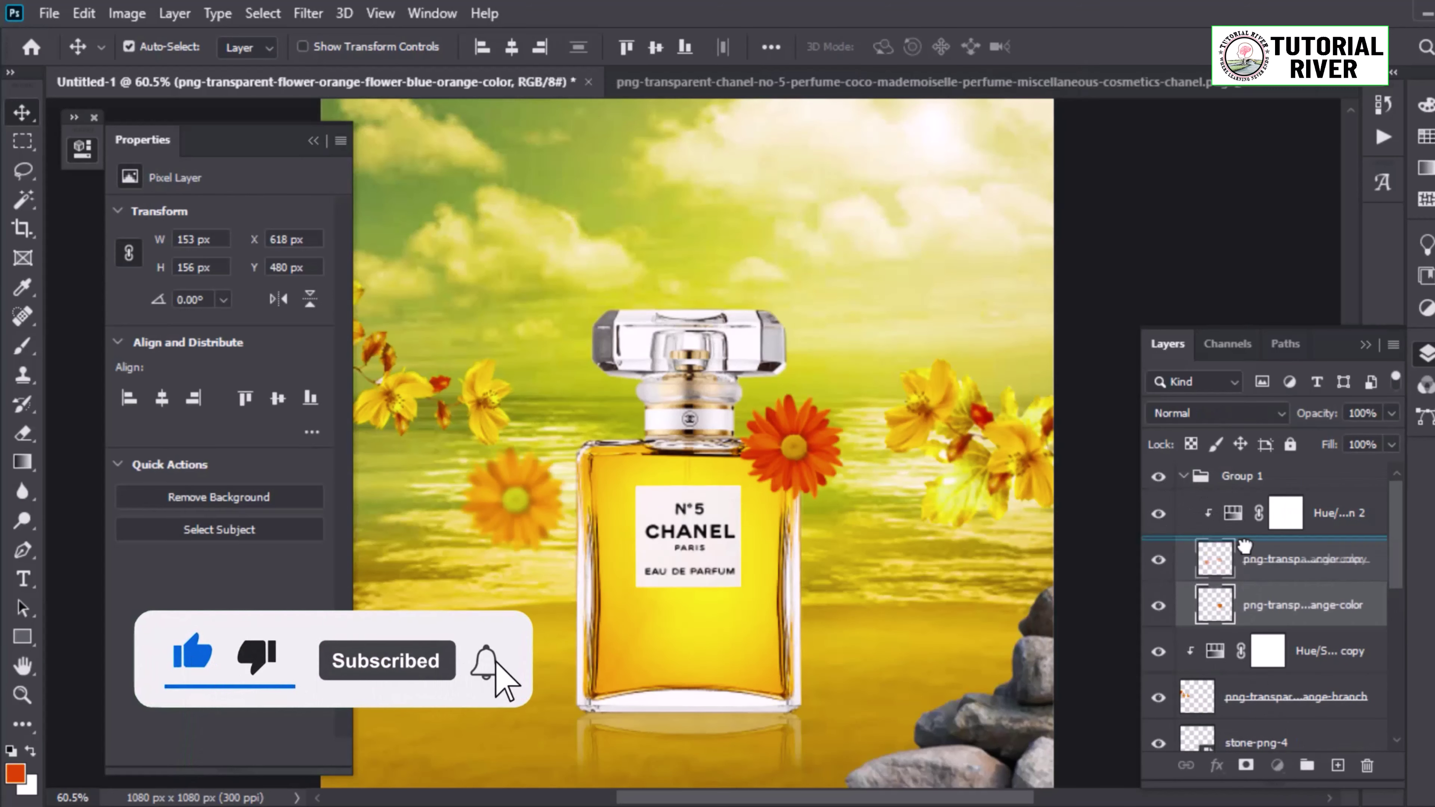
pyautogui.hotkey('alt', ']')
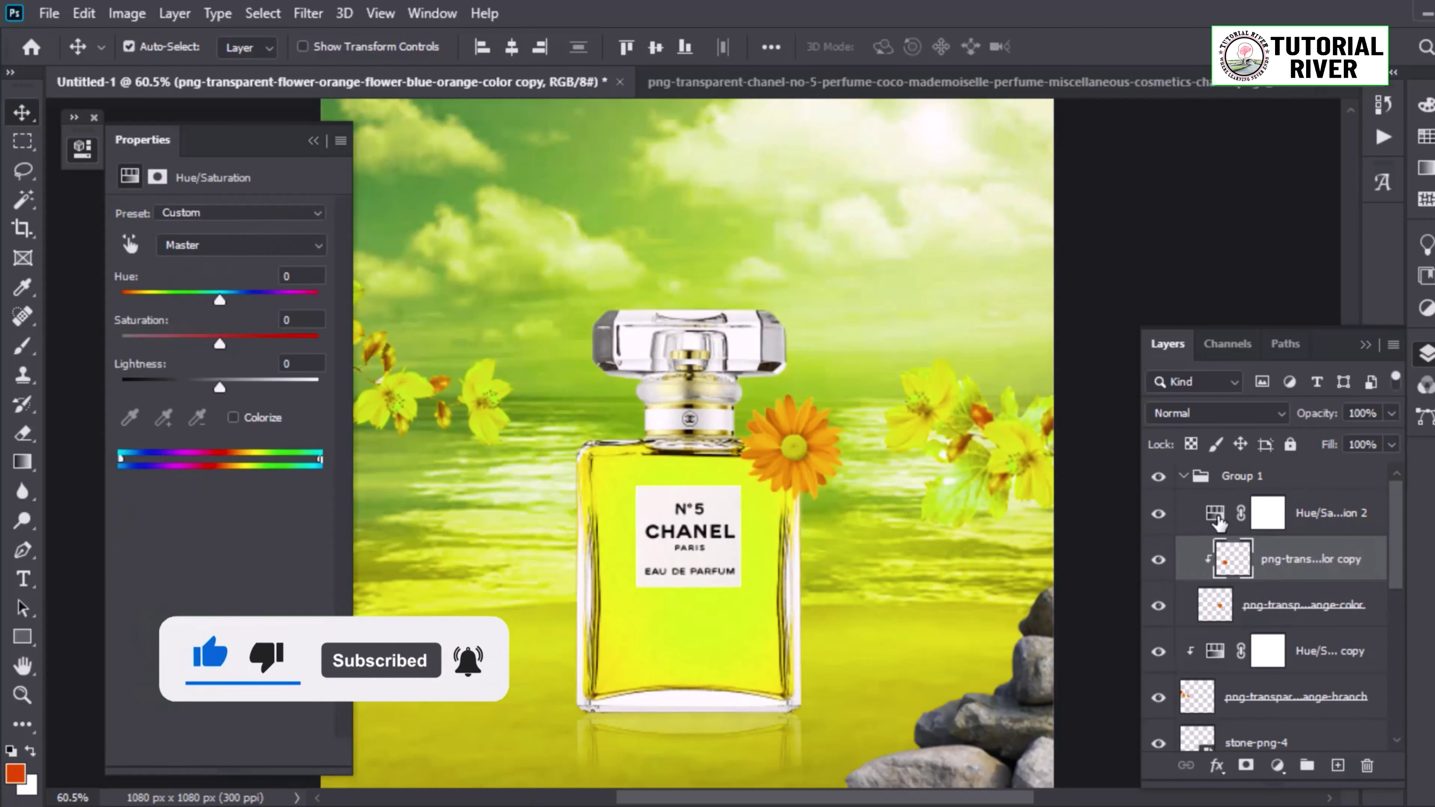
pyautogui.moveTo(1211, 464); pyautogui.dragTo(1211, 466)
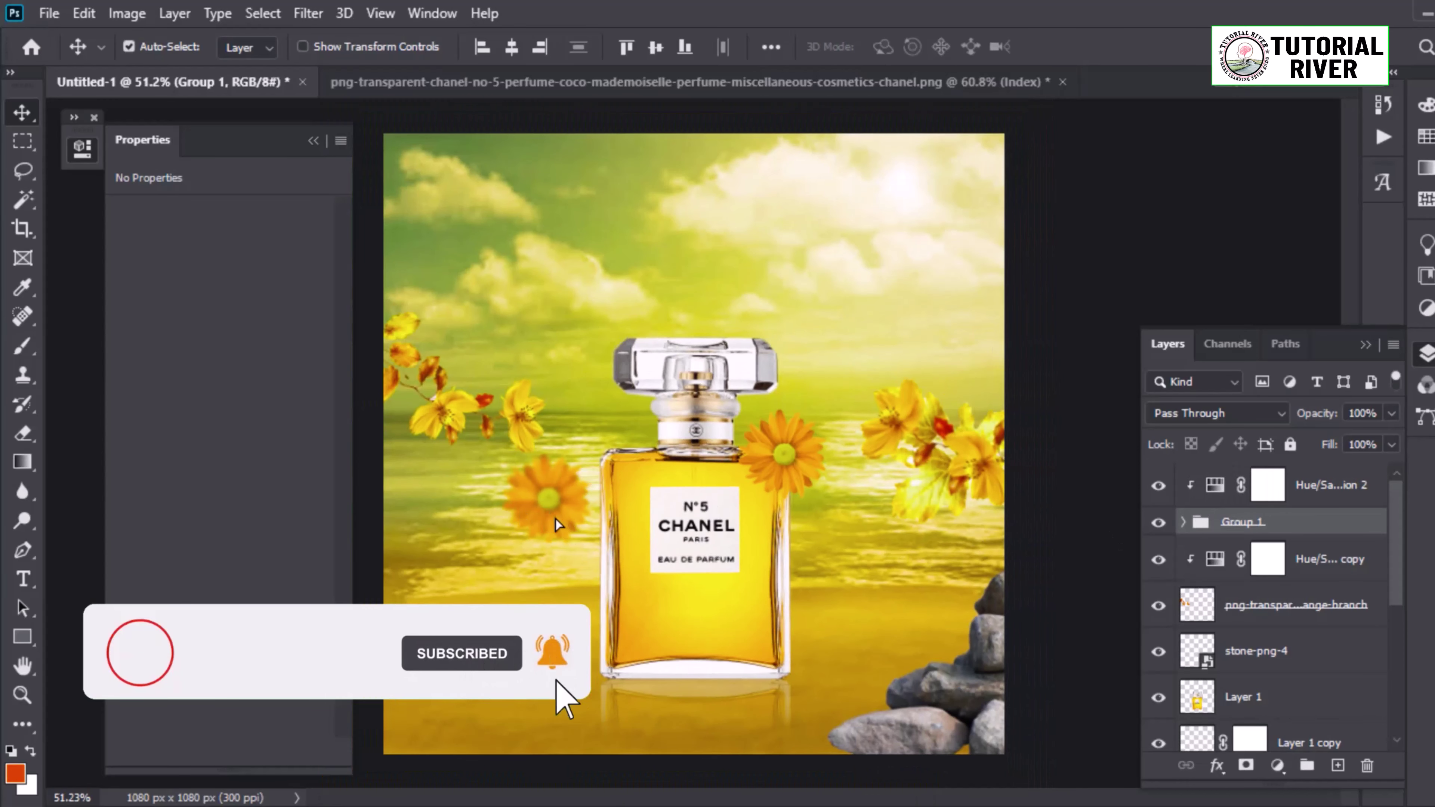
# Step: Scale the blurred daisy copy down to about 103 px beside the bottle's label
pyautogui.moveTo(556, 520); pyautogui.dragTo(541, 340)
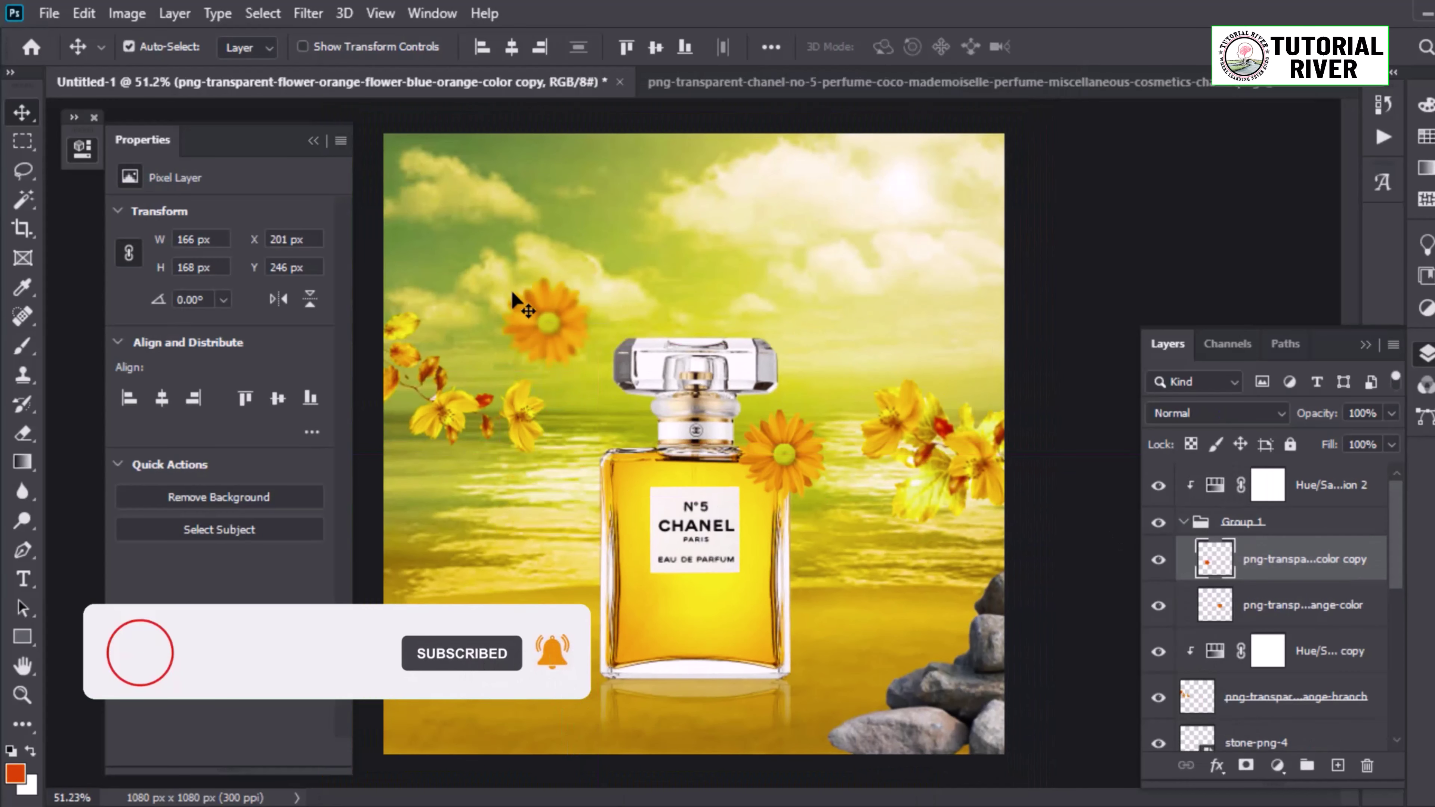
pyautogui.hotkey('ctrl', 't')
pyautogui.moveTo(498, 273); pyautogui.dragTo(525, 305)
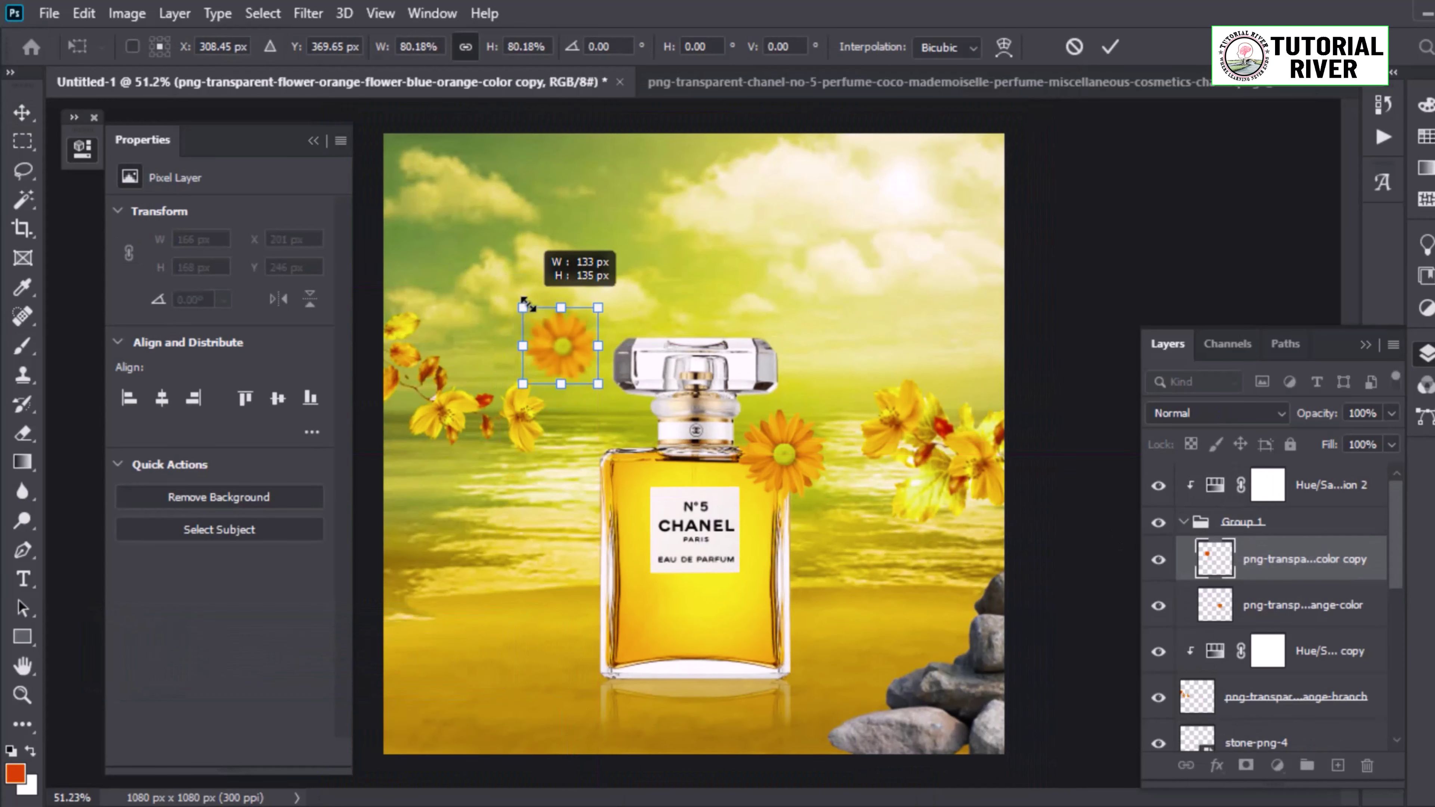
pyautogui.press('Return')
pyautogui.moveTo(542, 367)
pyautogui.mouseDown()
pyautogui.moveTo(560, 561)
pyautogui.moveTo(582, 576)
pyautogui.moveTo(572, 568)
pyautogui.mouseUp()
pyautogui.scroll(-2, 1254, 571)
pyautogui.hotkey('ctrl', 't')
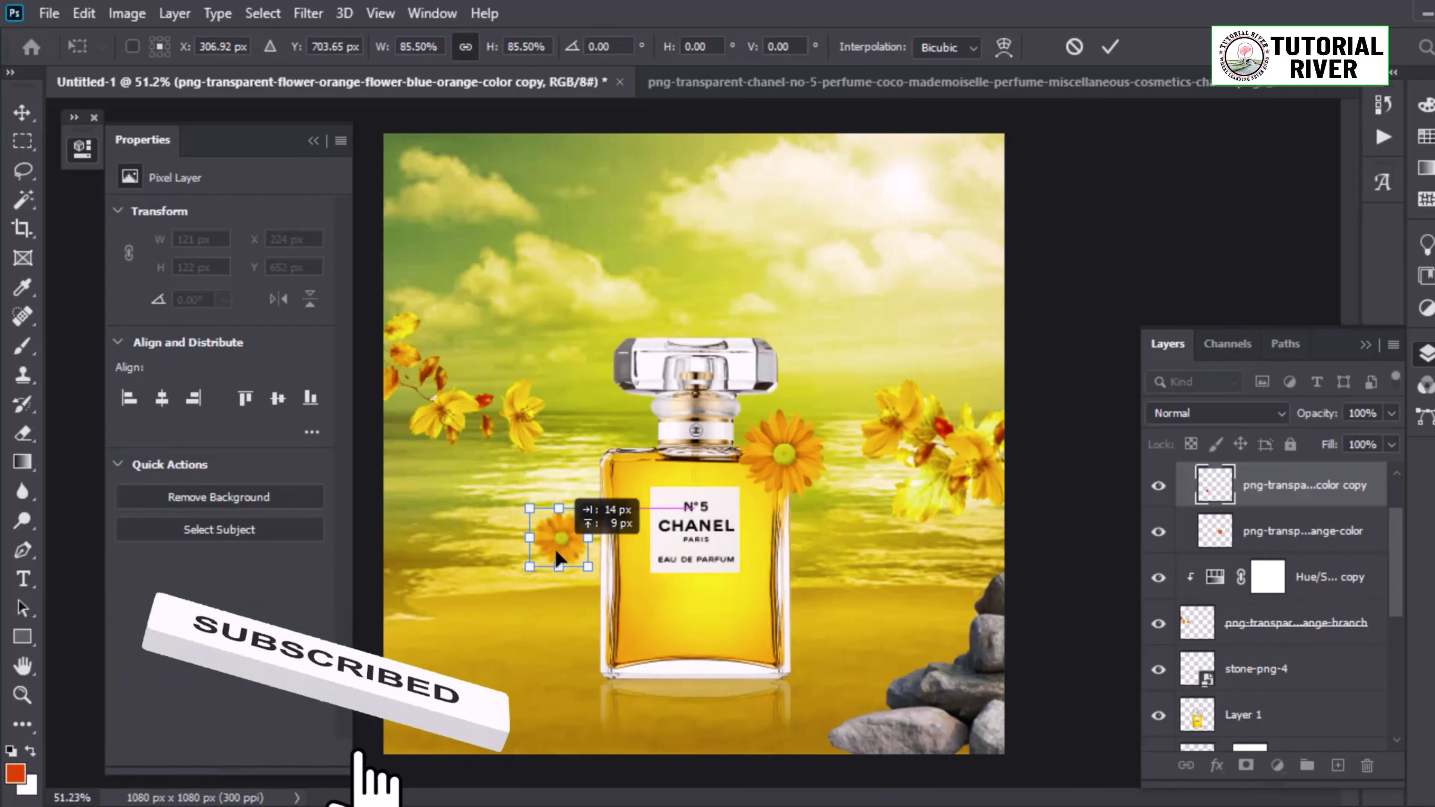
pyautogui.press('Return')
pyautogui.scroll(-3, 619, 495)
pyautogui.scroll(1, 655, 452)
pyautogui.scroll(2, 723, 435)
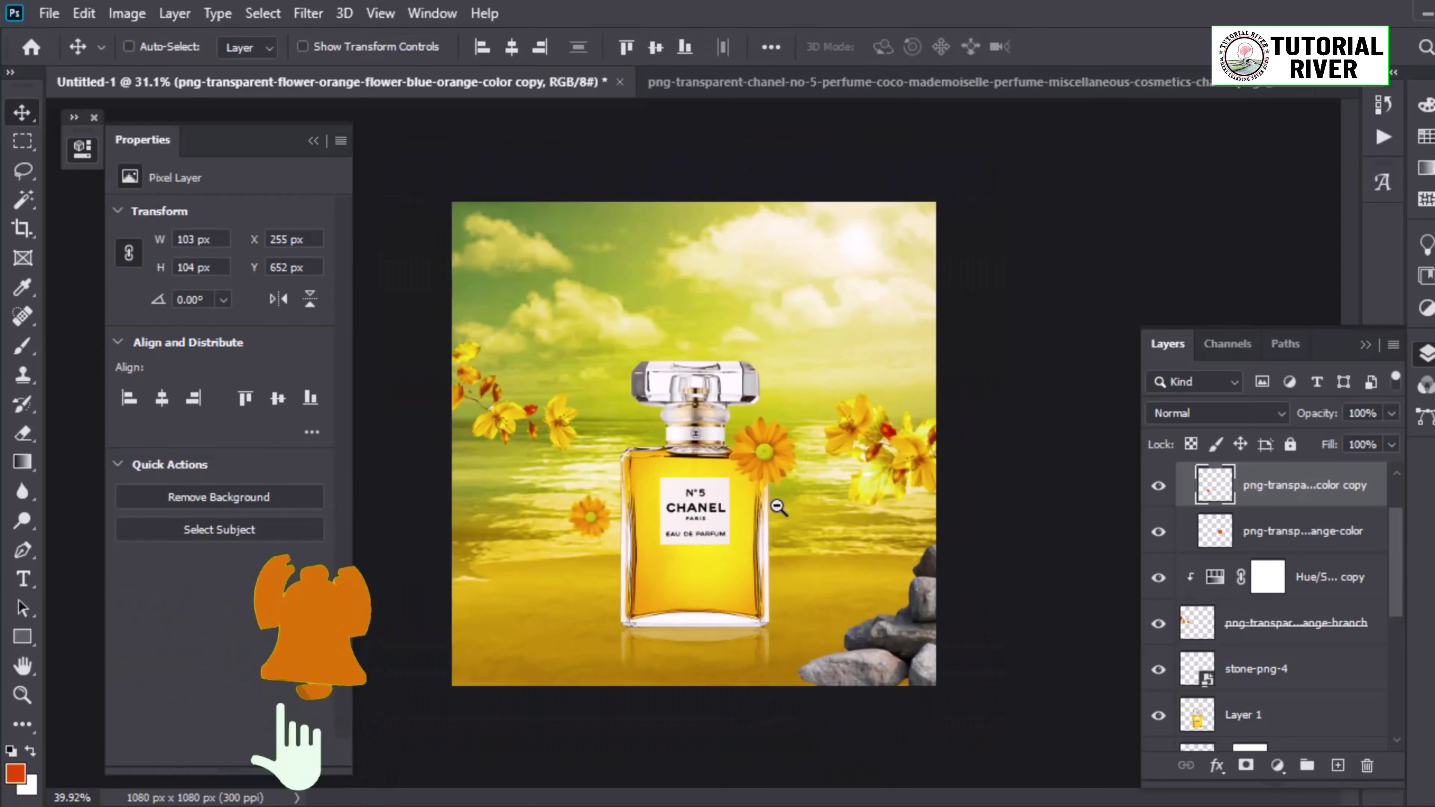
# Step: Preview blend modes on Gradient Fill 1 and set it to Overlay
pyautogui.scroll(-3, 1230, 685)
pyautogui.click(1305, 636)
pyautogui.click(1248, 590)
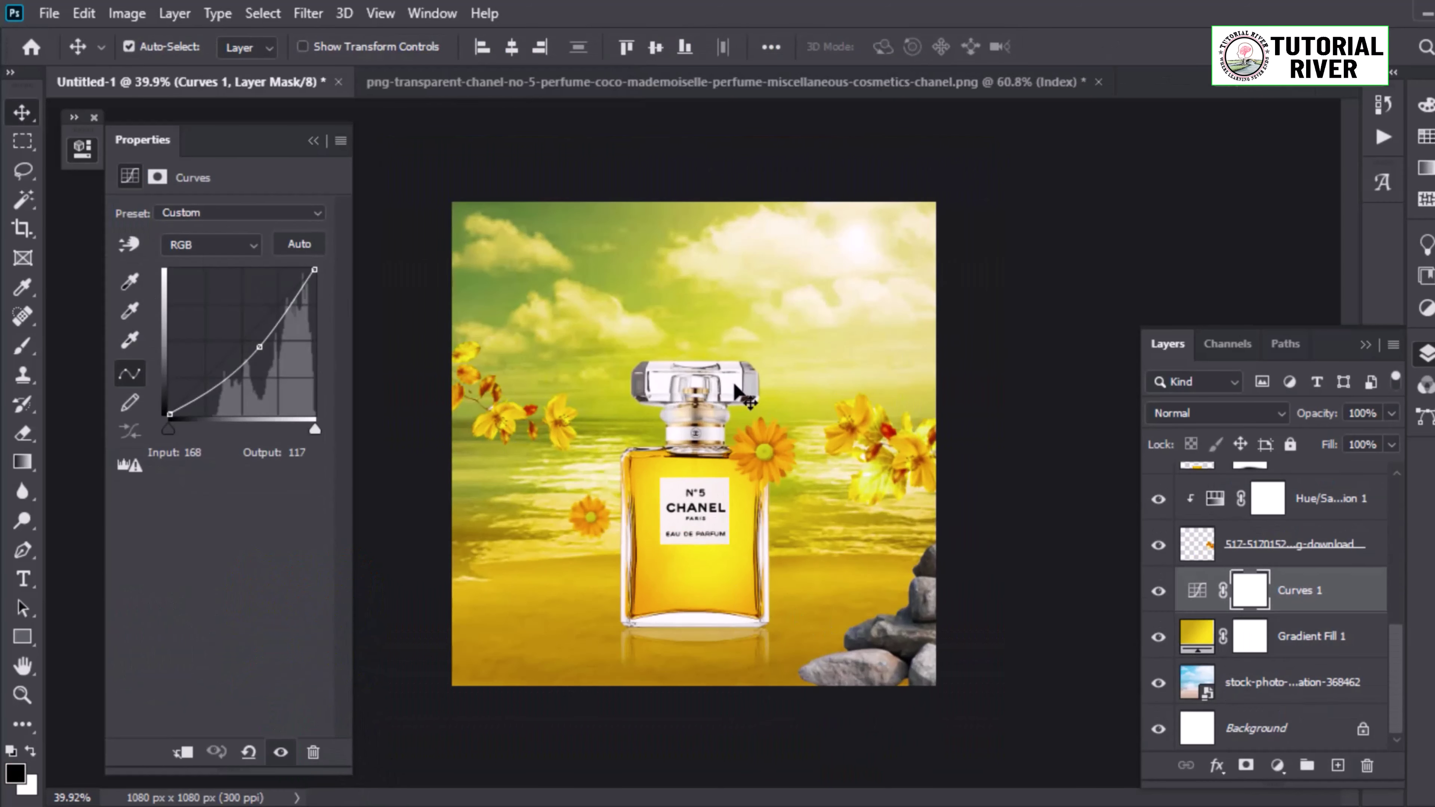
pyautogui.click(1203, 638)
pyautogui.click(1218, 413)
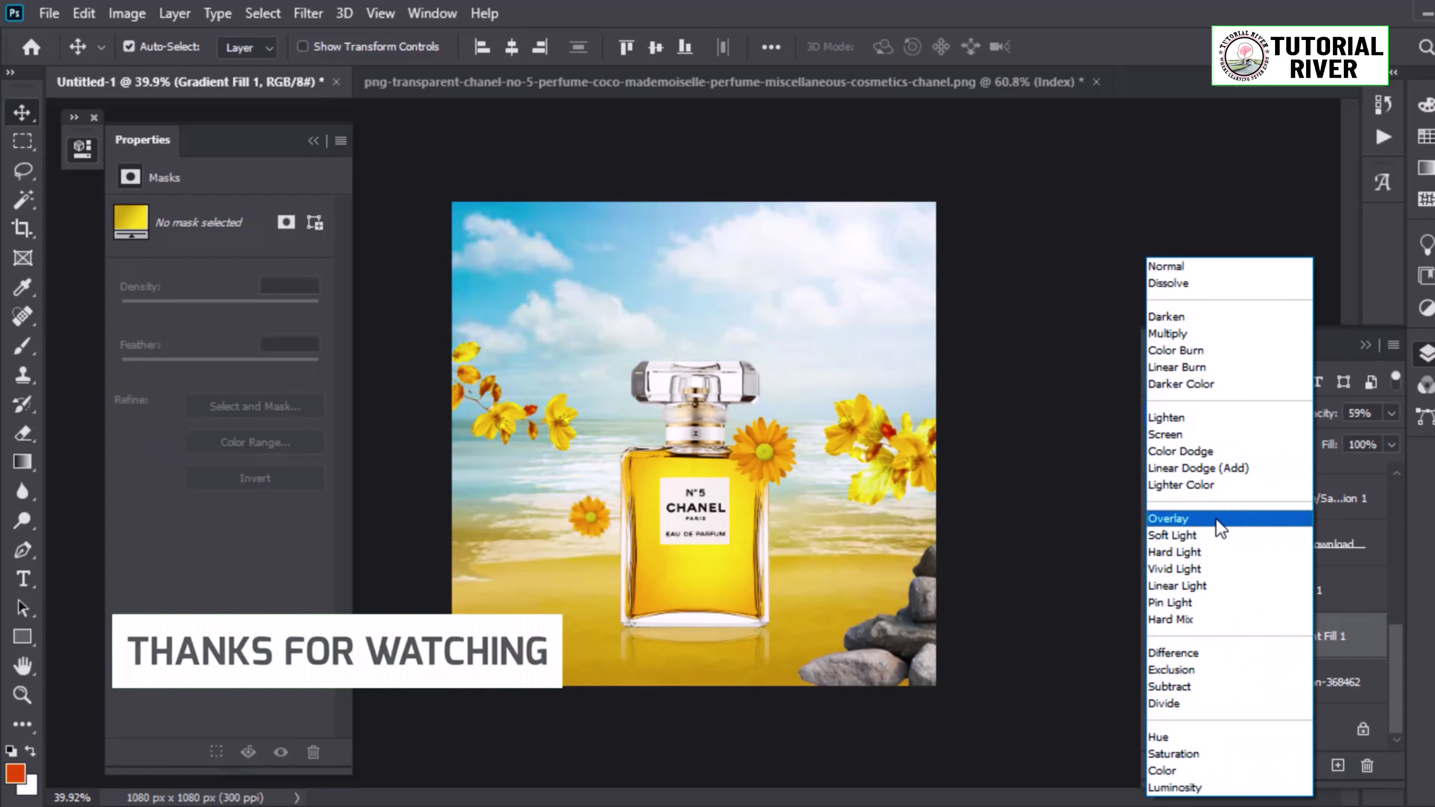
pyautogui.click(1221, 520)
pyautogui.scroll(1, 693, 444)
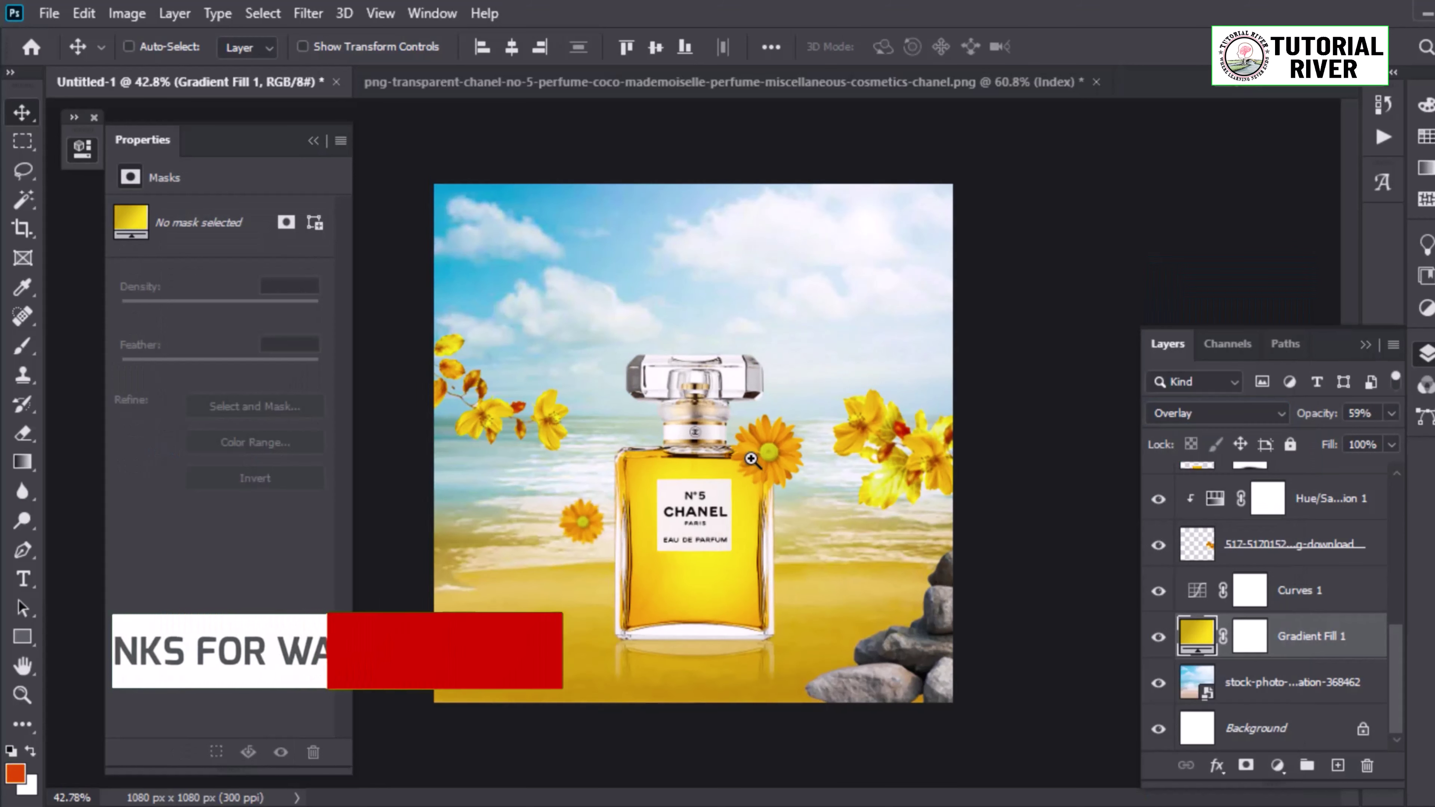
pyautogui.scroll(2, 694, 443)
# Step: Recheck the gradient's blend mode, keeping Overlay at 59% opacity
pyautogui.press('b')
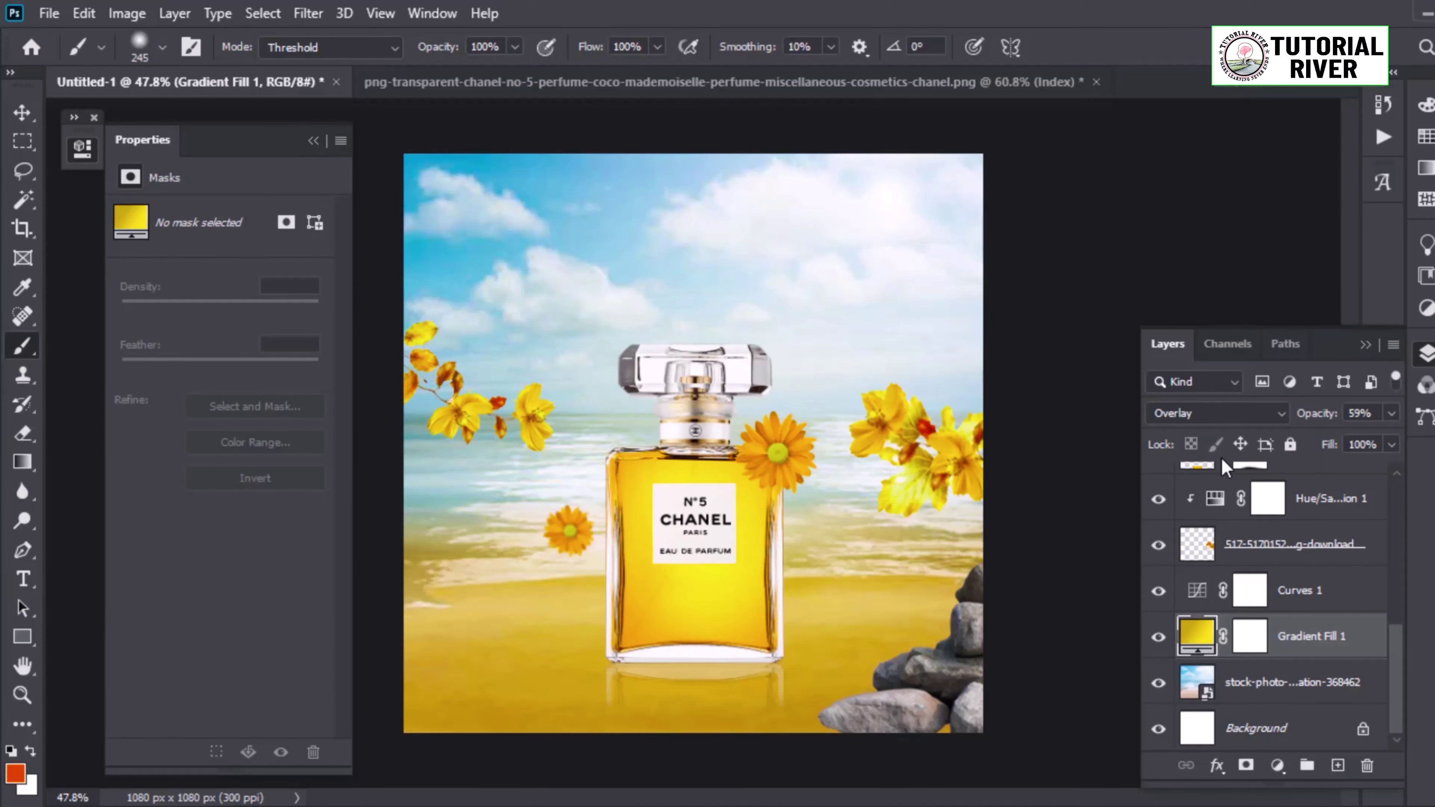
pyautogui.click(1218, 413)
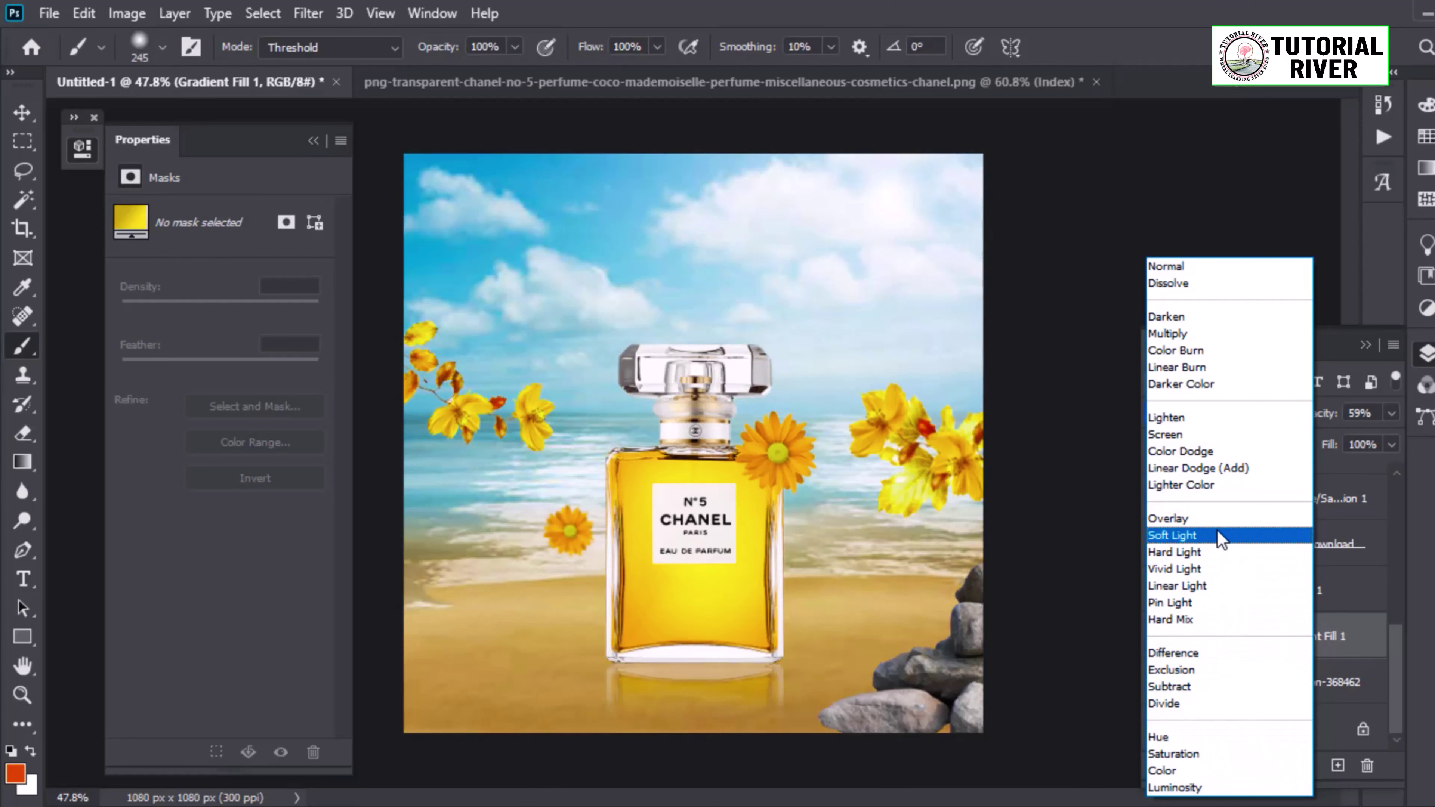
pyautogui.click(1220, 519)
pyautogui.scroll(-2, 800, 576)
pyautogui.press('v')
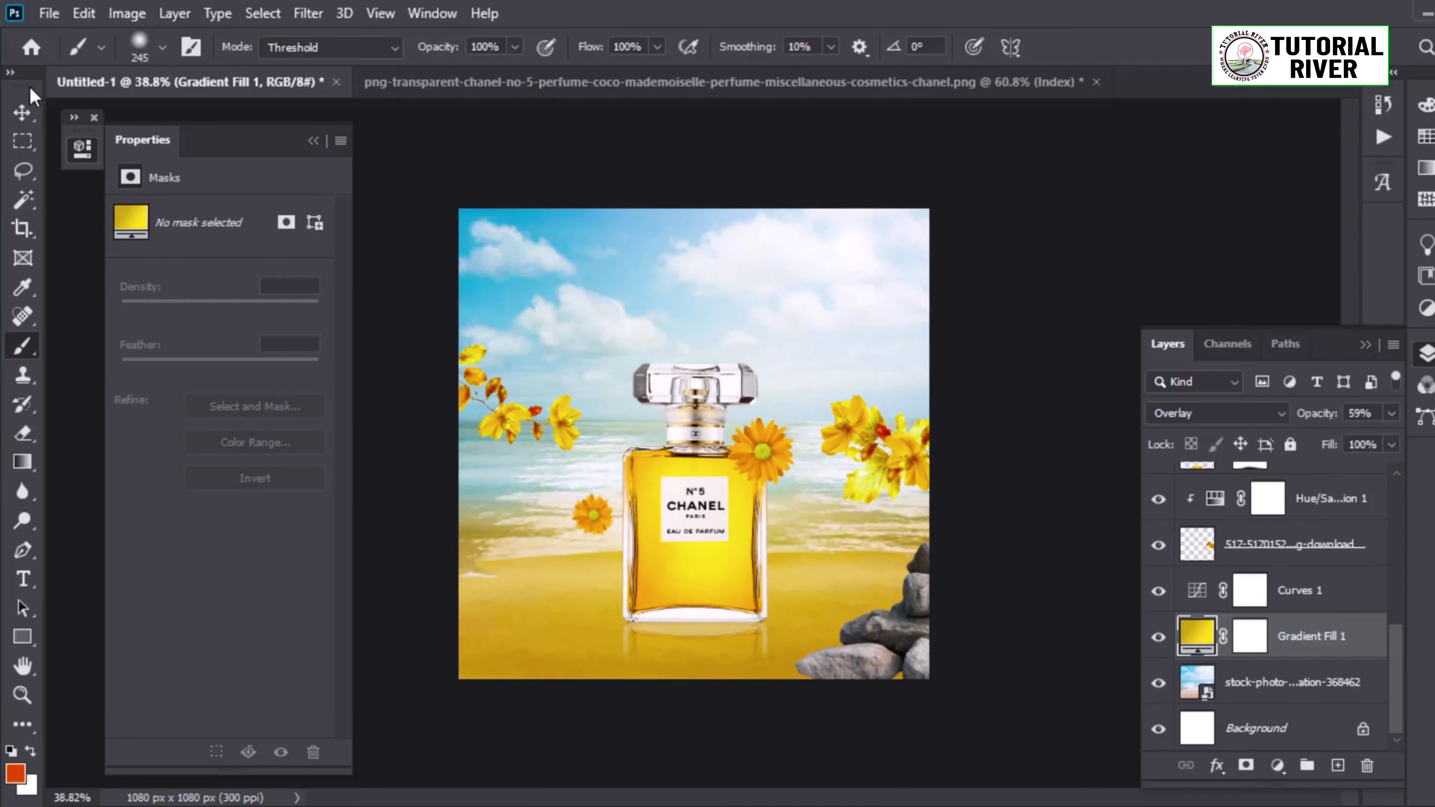
pyautogui.scroll(1, 758, 357)
pyautogui.scroll(2, 757, 357)
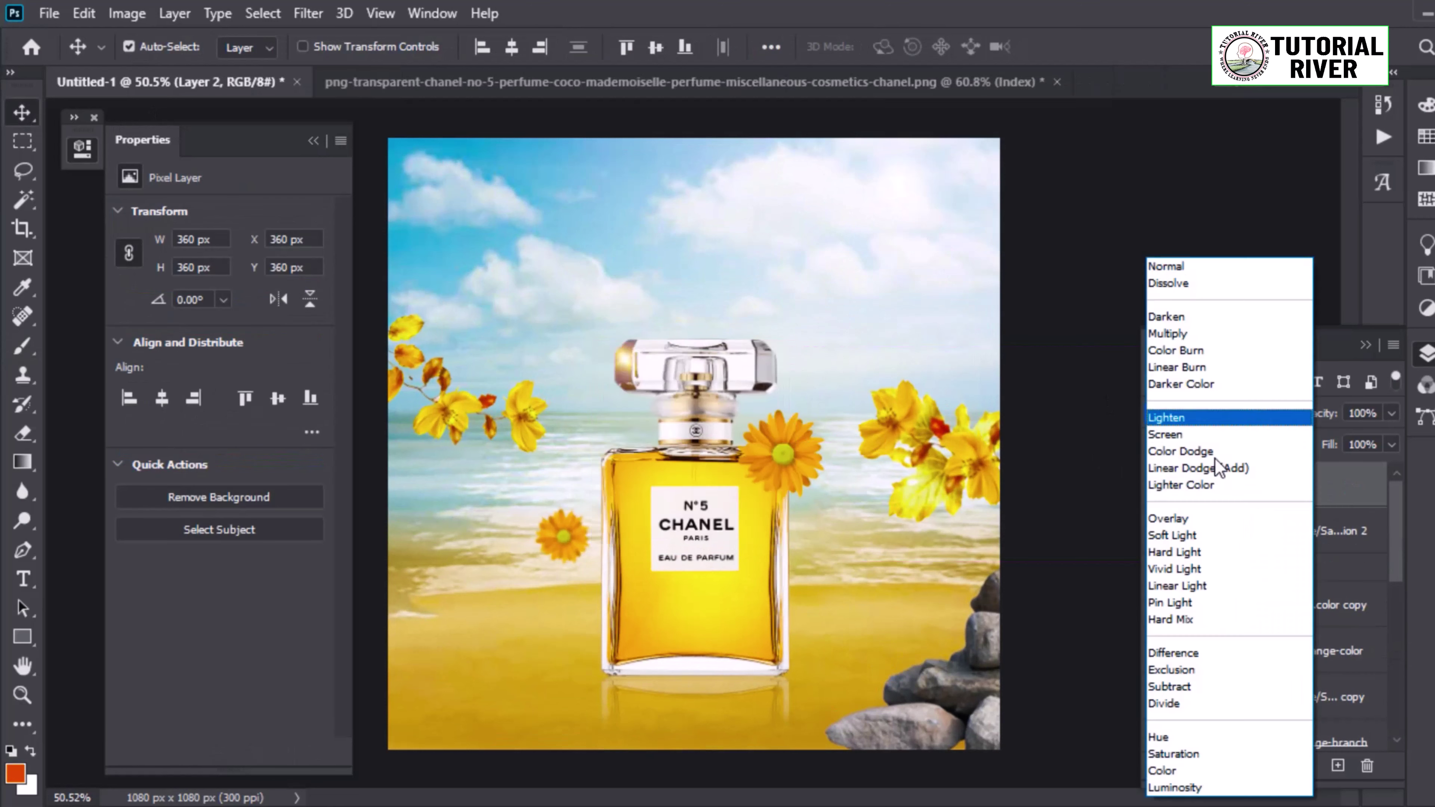
# Step: Set Layer 2 to Screen blending and enlarge it to about 226%
pyautogui.click(1187, 433)
pyautogui.hotkey('ctrl', 't')
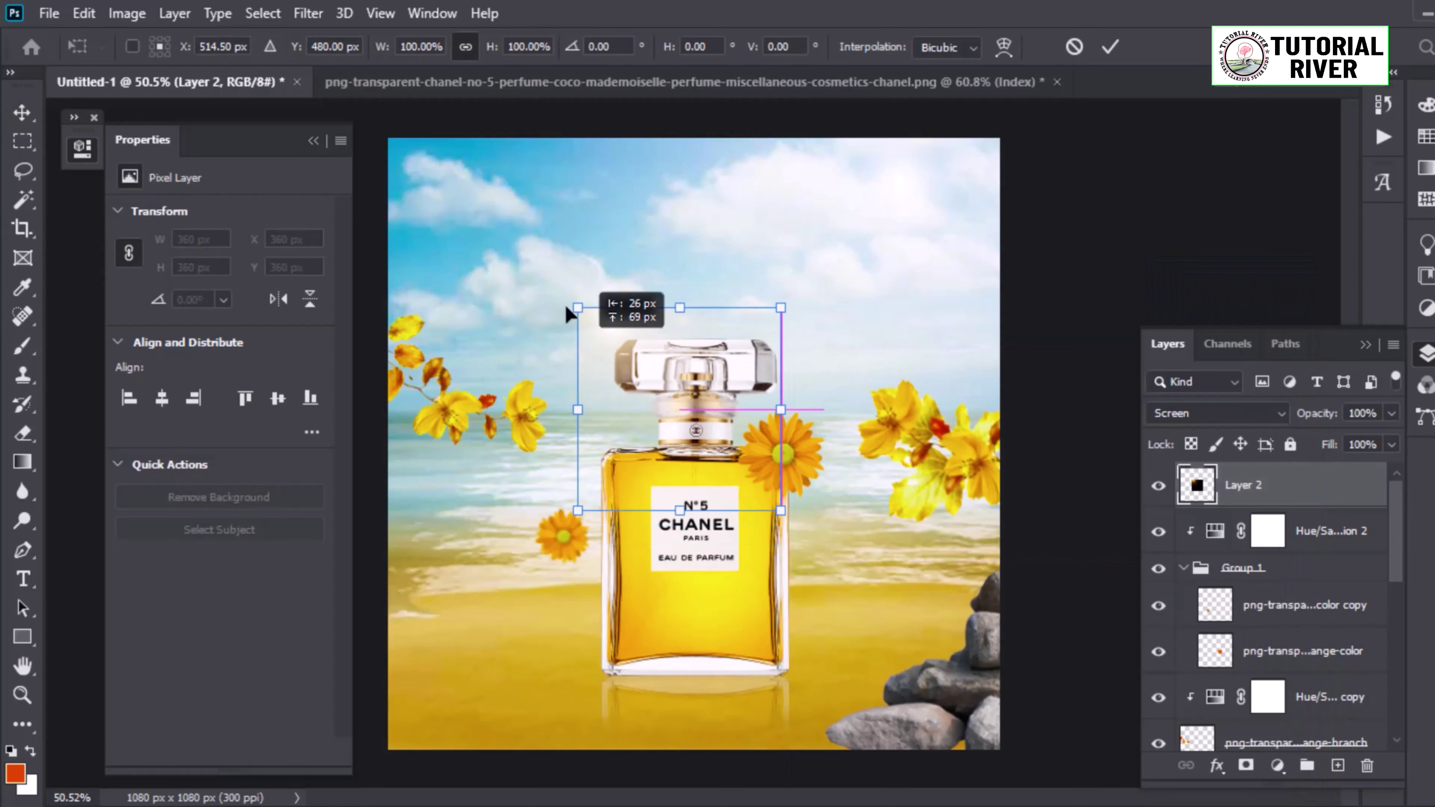
pyautogui.moveTo(566, 309)
pyautogui.mouseDown()
pyautogui.moveTo(874, 353)
pyautogui.moveTo(826, 320)
pyautogui.mouseUp()
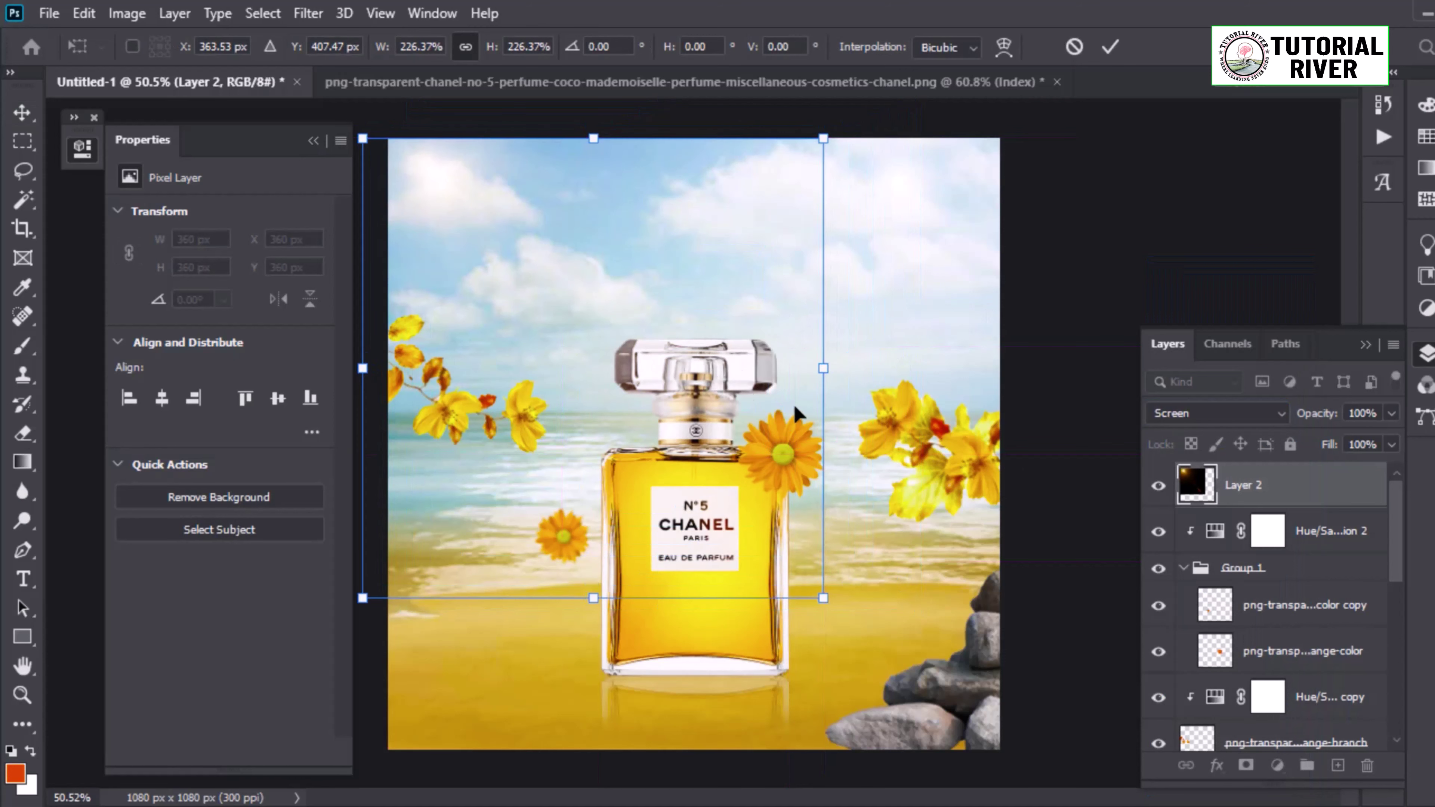
pyautogui.press('Return')
pyautogui.scroll(1, 772, 447)
pyautogui.scroll(-4, 772, 447)
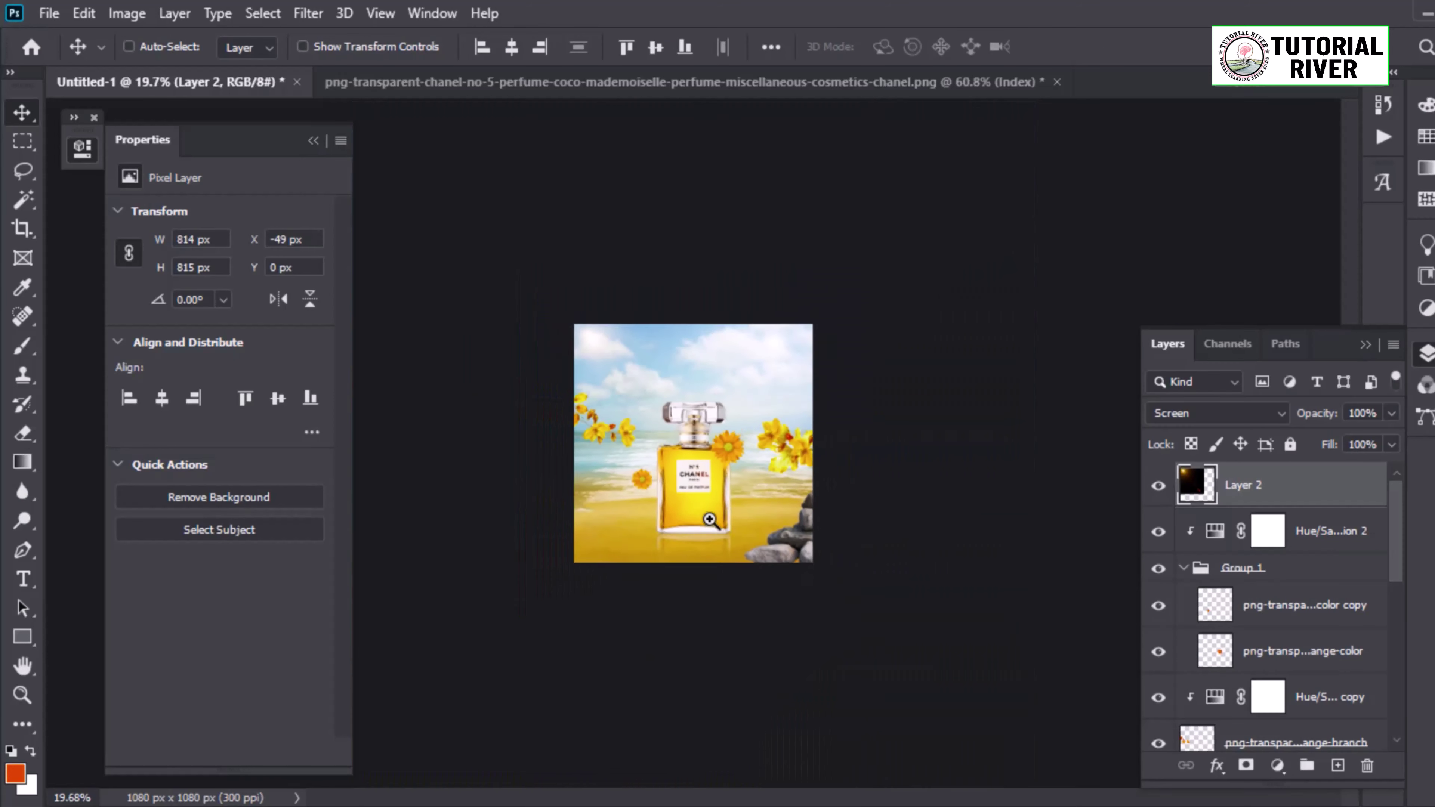
pyautogui.scroll(3, 772, 446)
pyautogui.scroll(-1, 1275, 605)
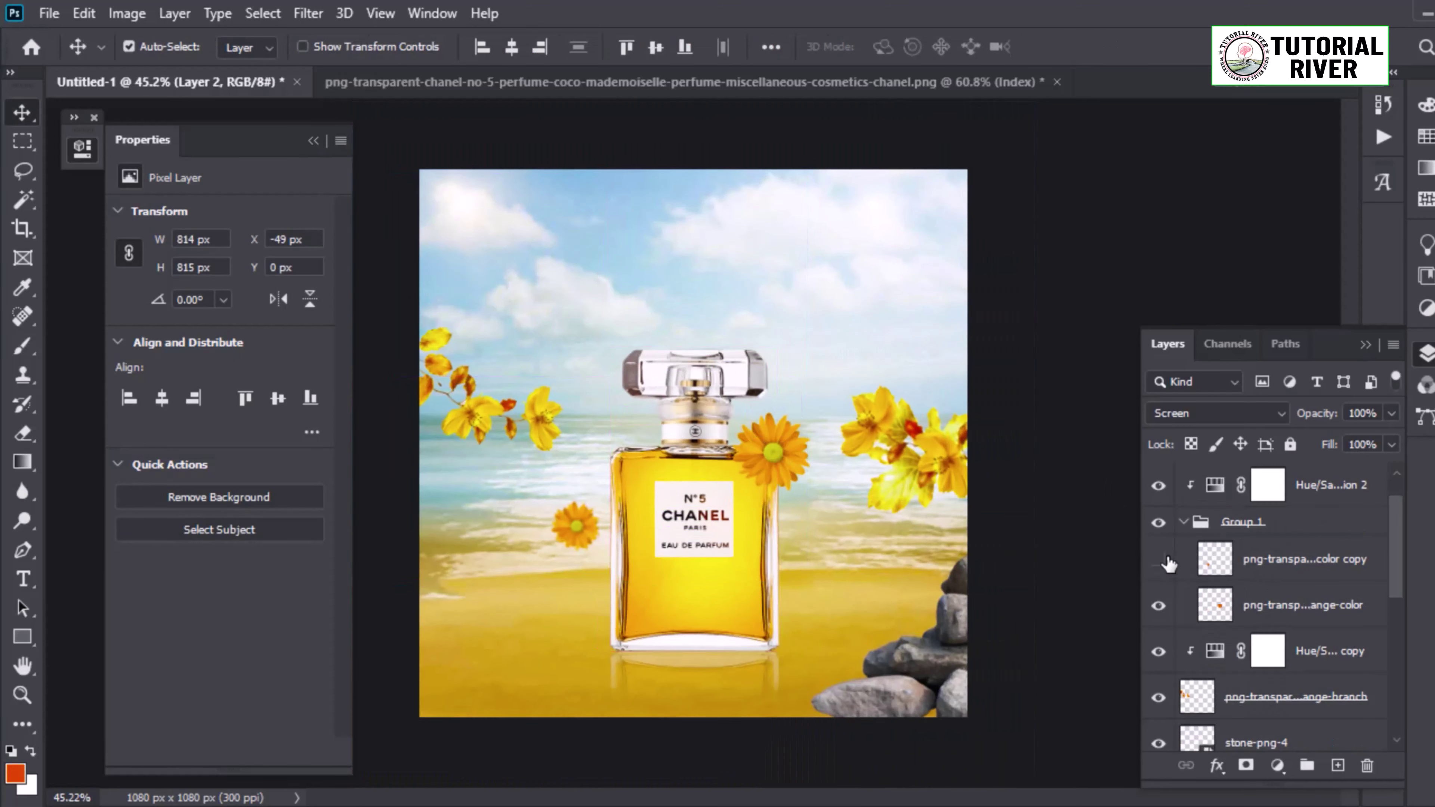
# Step: Shift the Layer 2 glow toward the upper-left sky and rescale it to about 124%
pyautogui.click(1256, 573)
pyautogui.click(1261, 610)
pyautogui.hotkey('ctrl', 't')
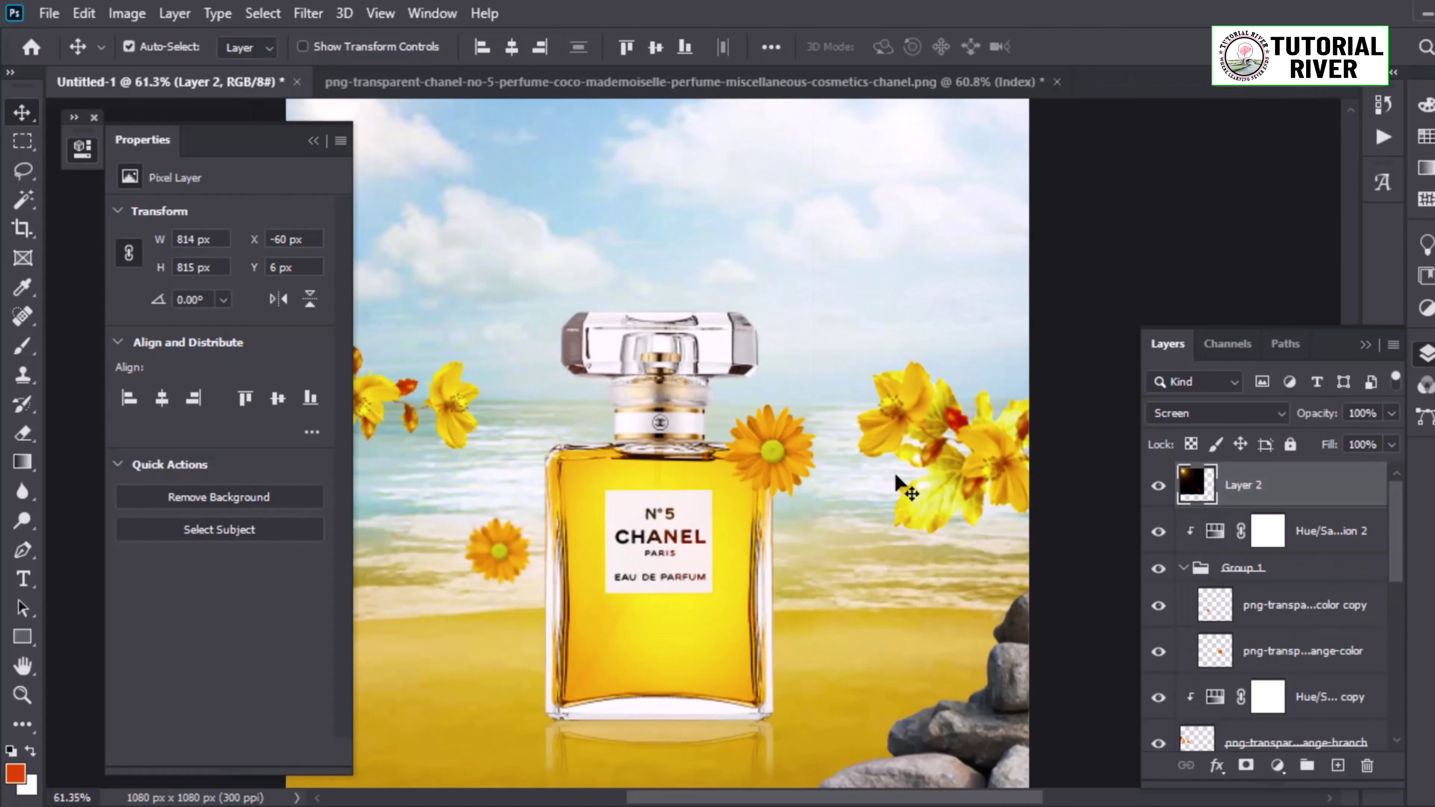
pyautogui.moveTo(896, 476); pyautogui.dragTo(817, 446)
pyautogui.scroll(-2, 762, 480)
pyautogui.moveTo(565, 289); pyautogui.dragTo(489, 279)
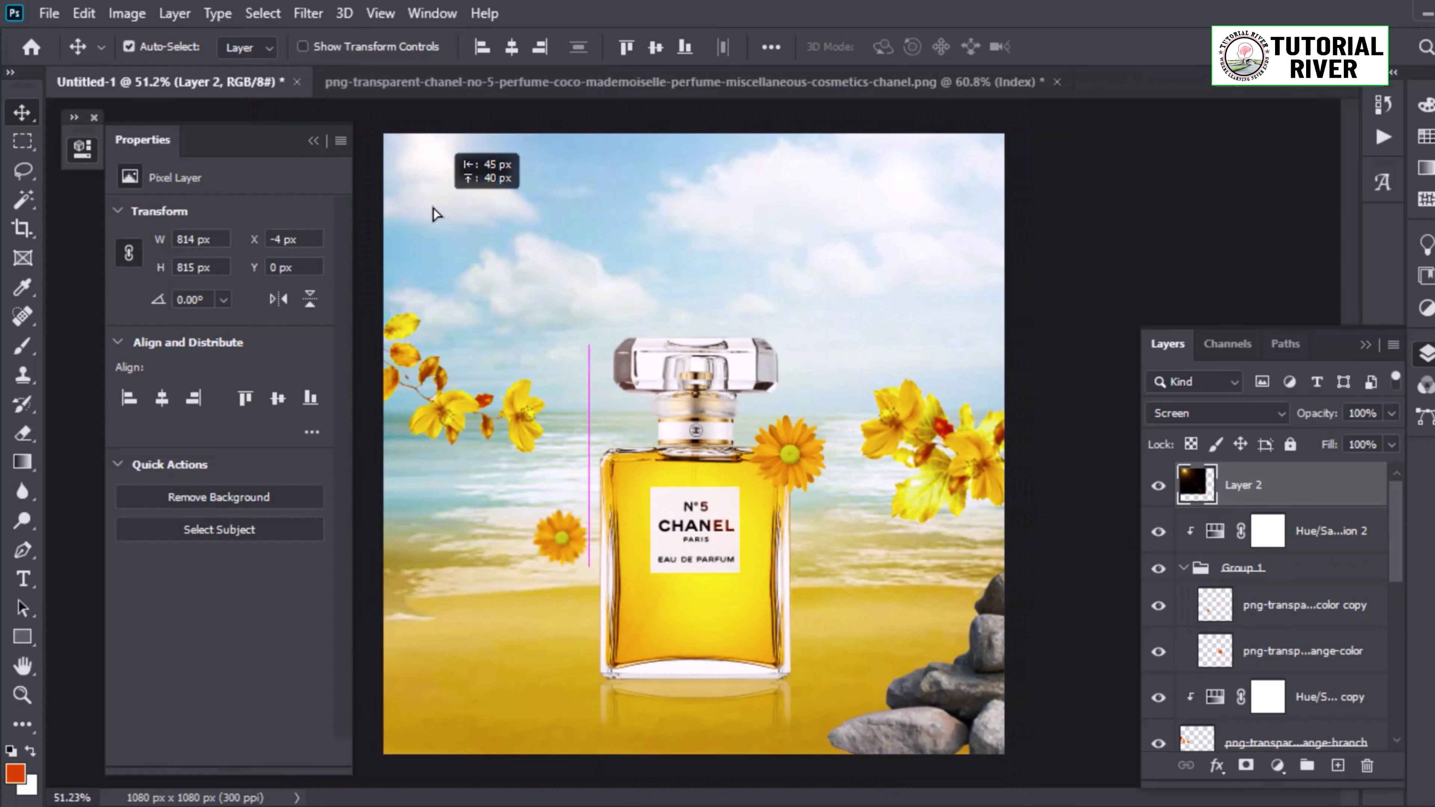
pyautogui.hotkey('ctrl', 't')
pyautogui.moveTo(793, 363); pyautogui.dragTo(904, 358)
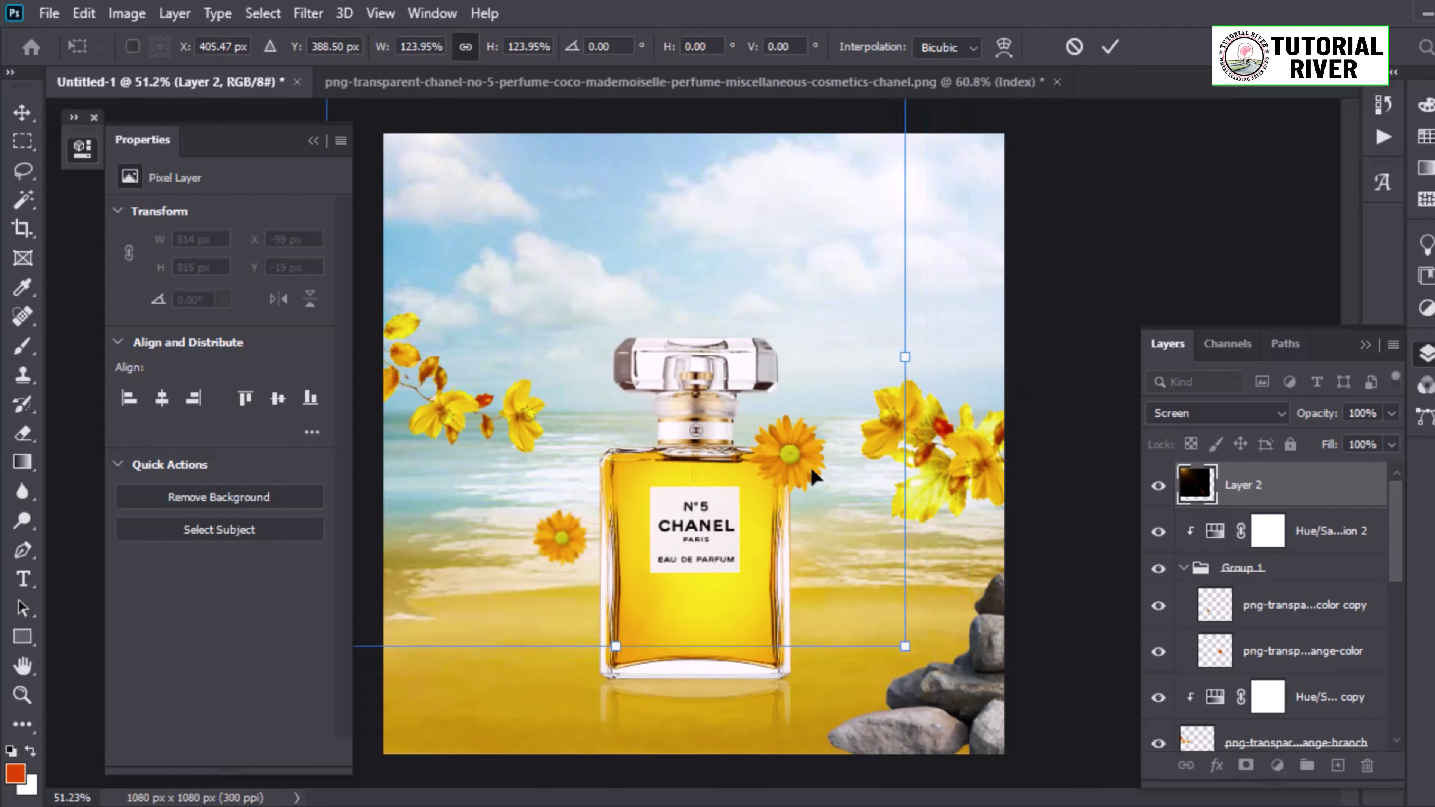
pyautogui.moveTo(794, 479); pyautogui.dragTo(853, 552)
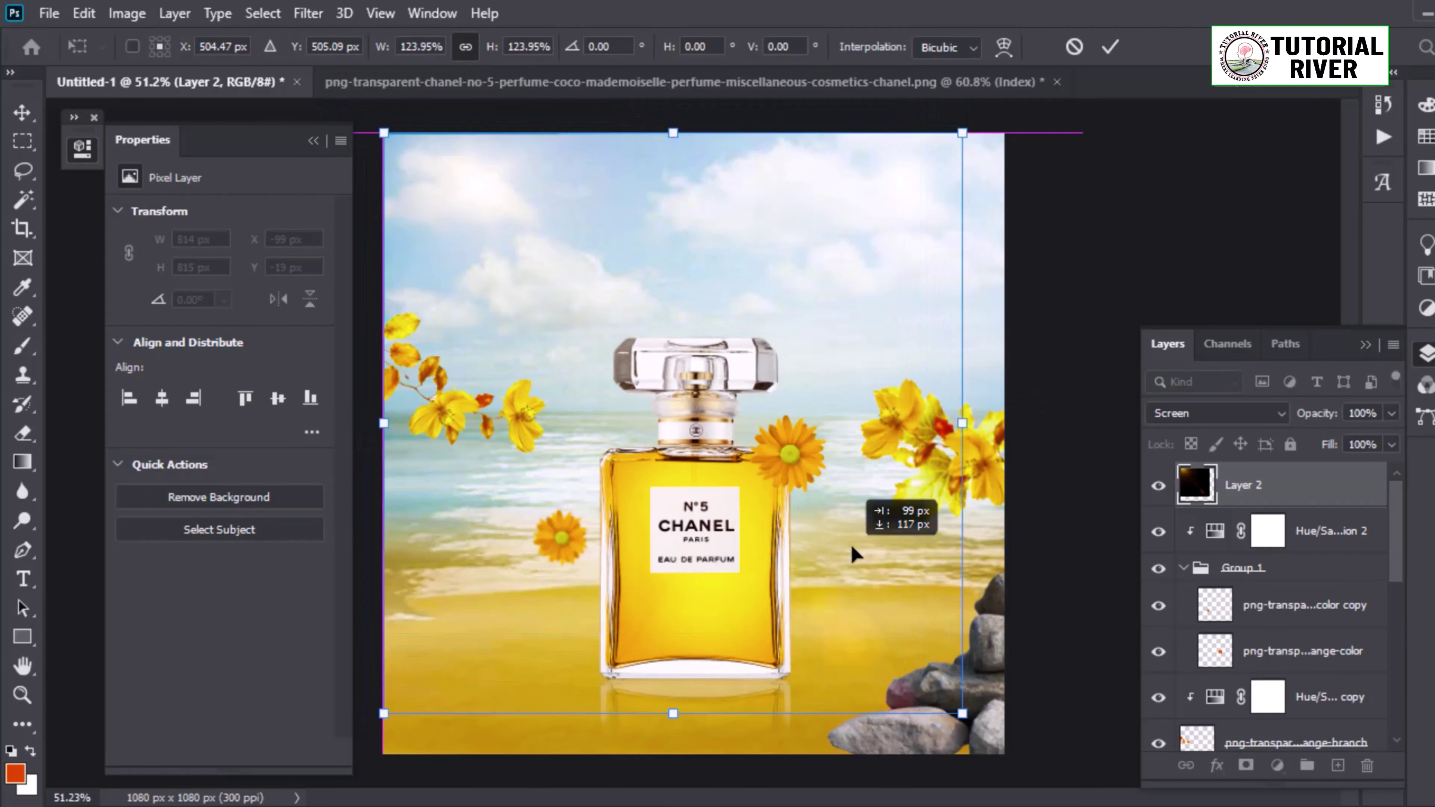
pyautogui.moveTo(963, 524); pyautogui.dragTo(859, 400)
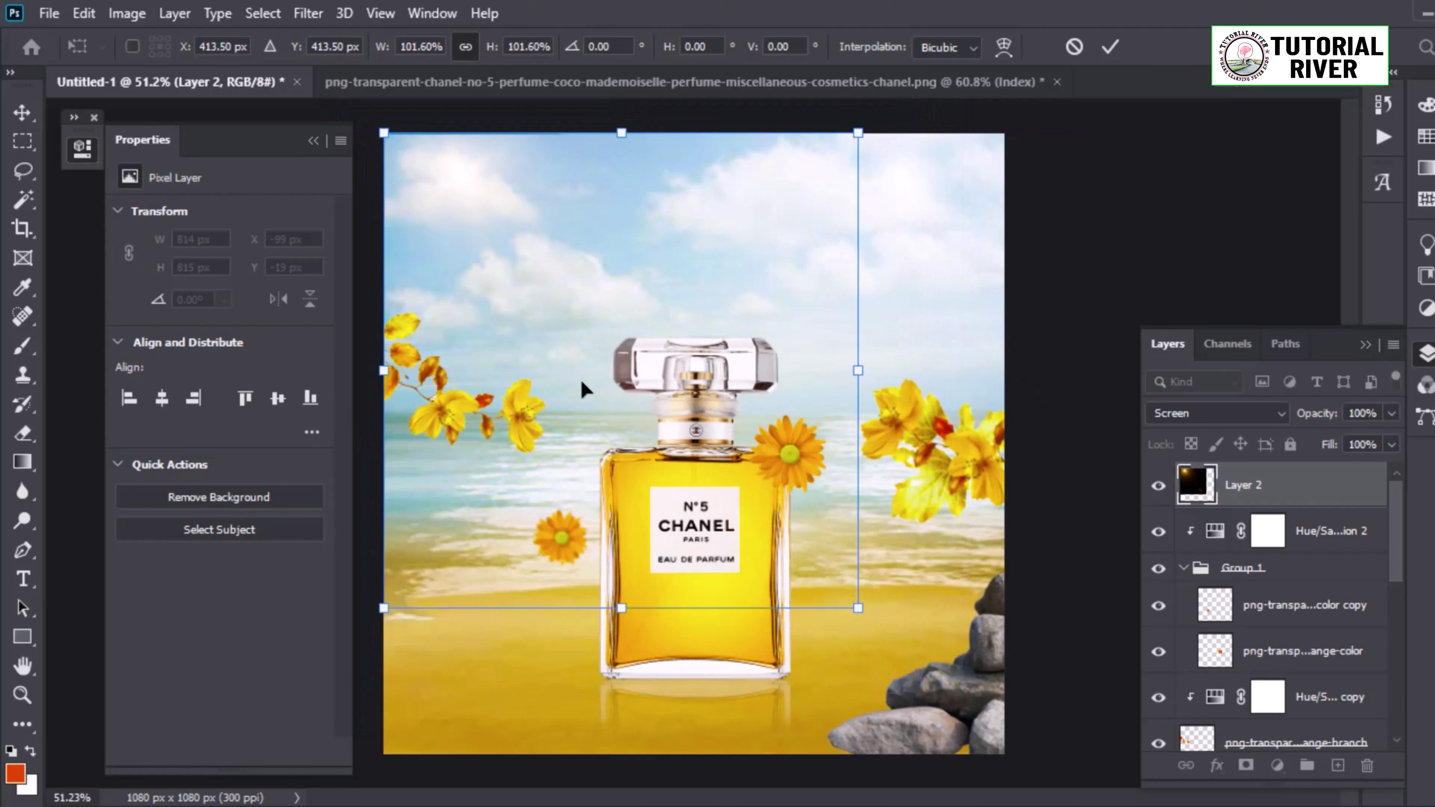
pyautogui.press('Return')
pyautogui.hotkey('ctrl', '0')
# Step: Compare Color and Lighten, settle Layer 2 on Screen, and shift it slightly left
pyautogui.click(1217, 413)
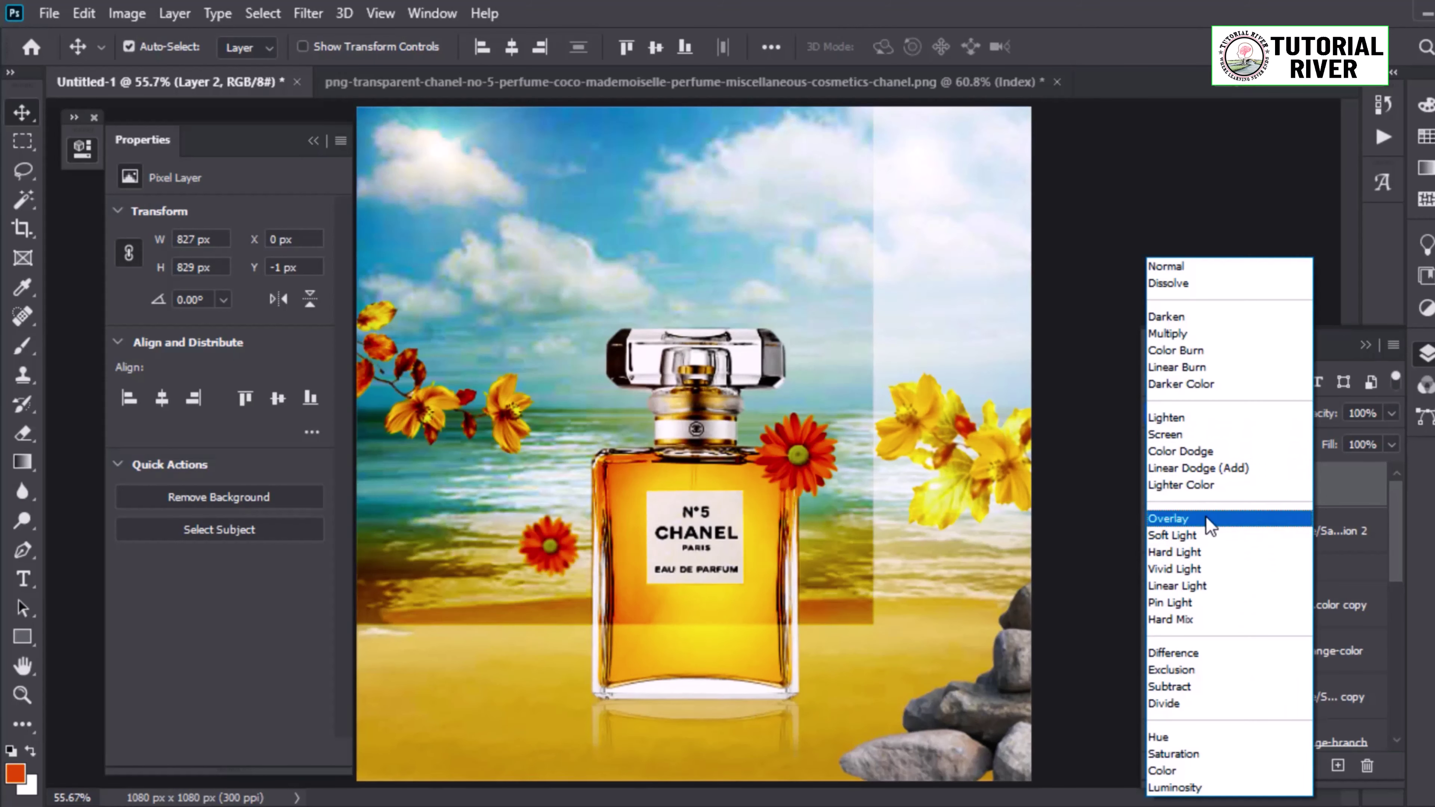
pyautogui.click(1198, 771)
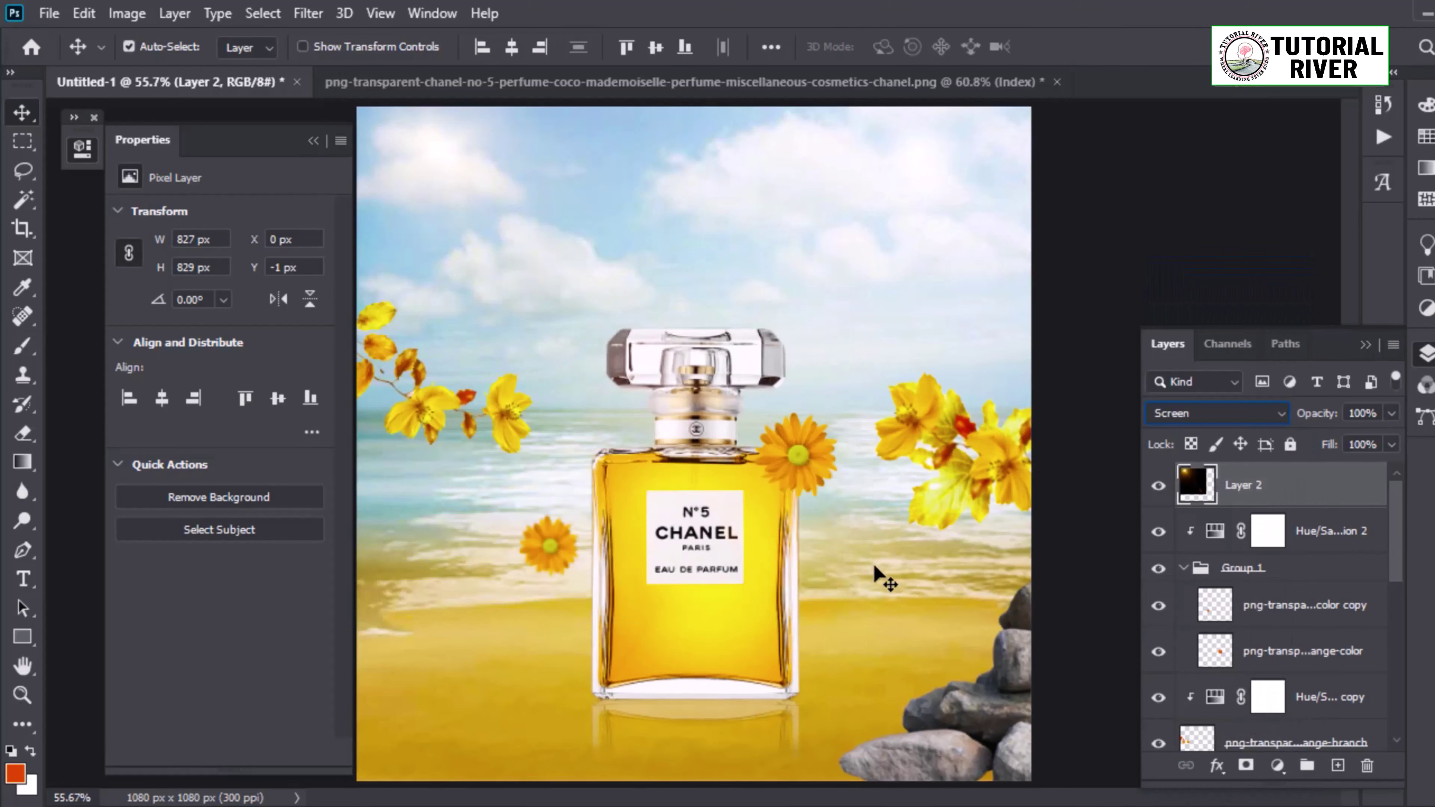
pyautogui.click(1218, 413)
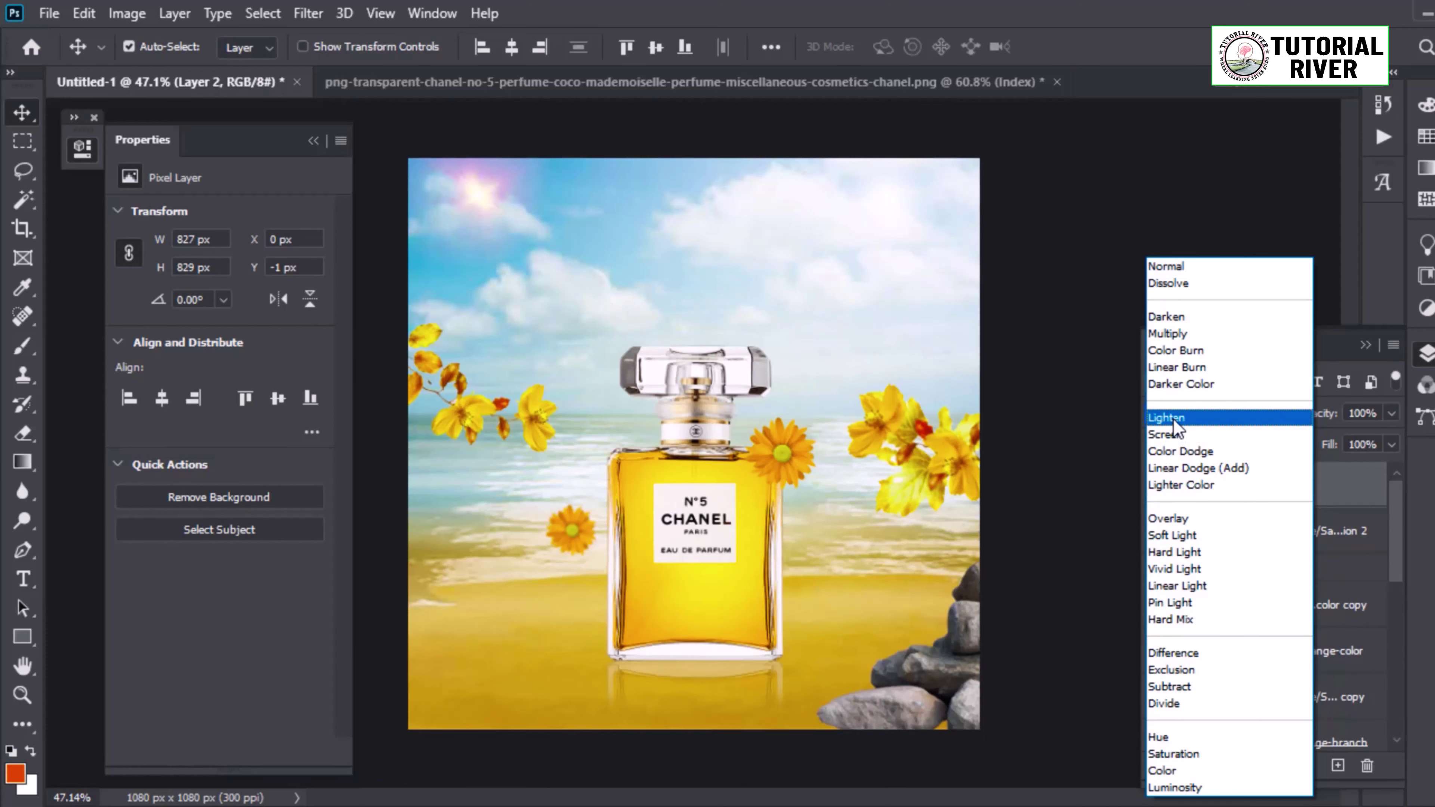
pyautogui.click(1173, 418)
pyautogui.click(1218, 413)
pyautogui.click(1183, 430)
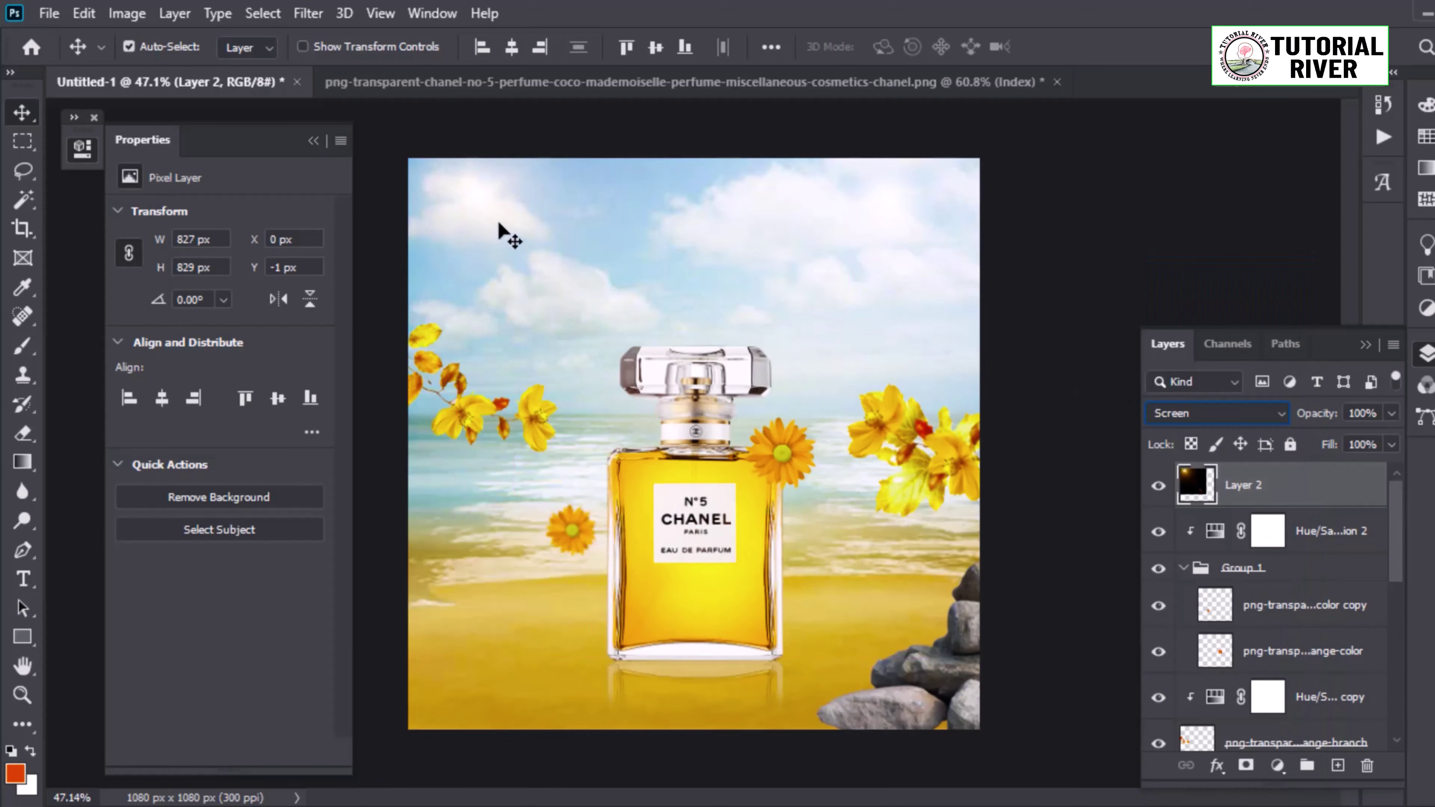
pyautogui.moveTo(463, 220); pyautogui.dragTo(627, 410)
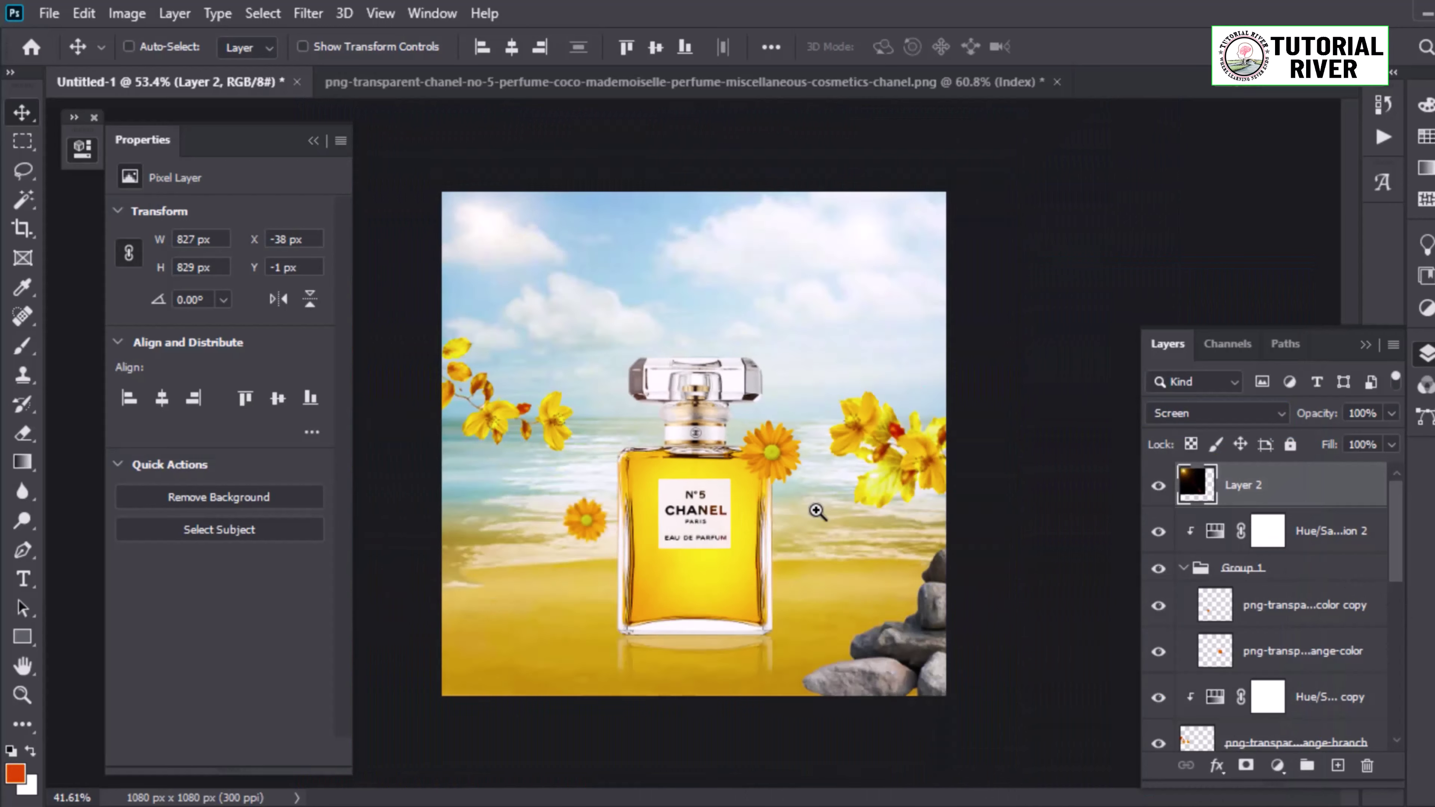
pyautogui.keyDown('alt'); pyautogui.scroll(1, 571, 548); pyautogui.keyUp('alt')
# Step: Lock Layer 2, move the small flower up on the sand, and give it a drop shadow
pyautogui.click(1290, 444)
pyautogui.moveTo(573, 536); pyautogui.dragTo(573, 478)
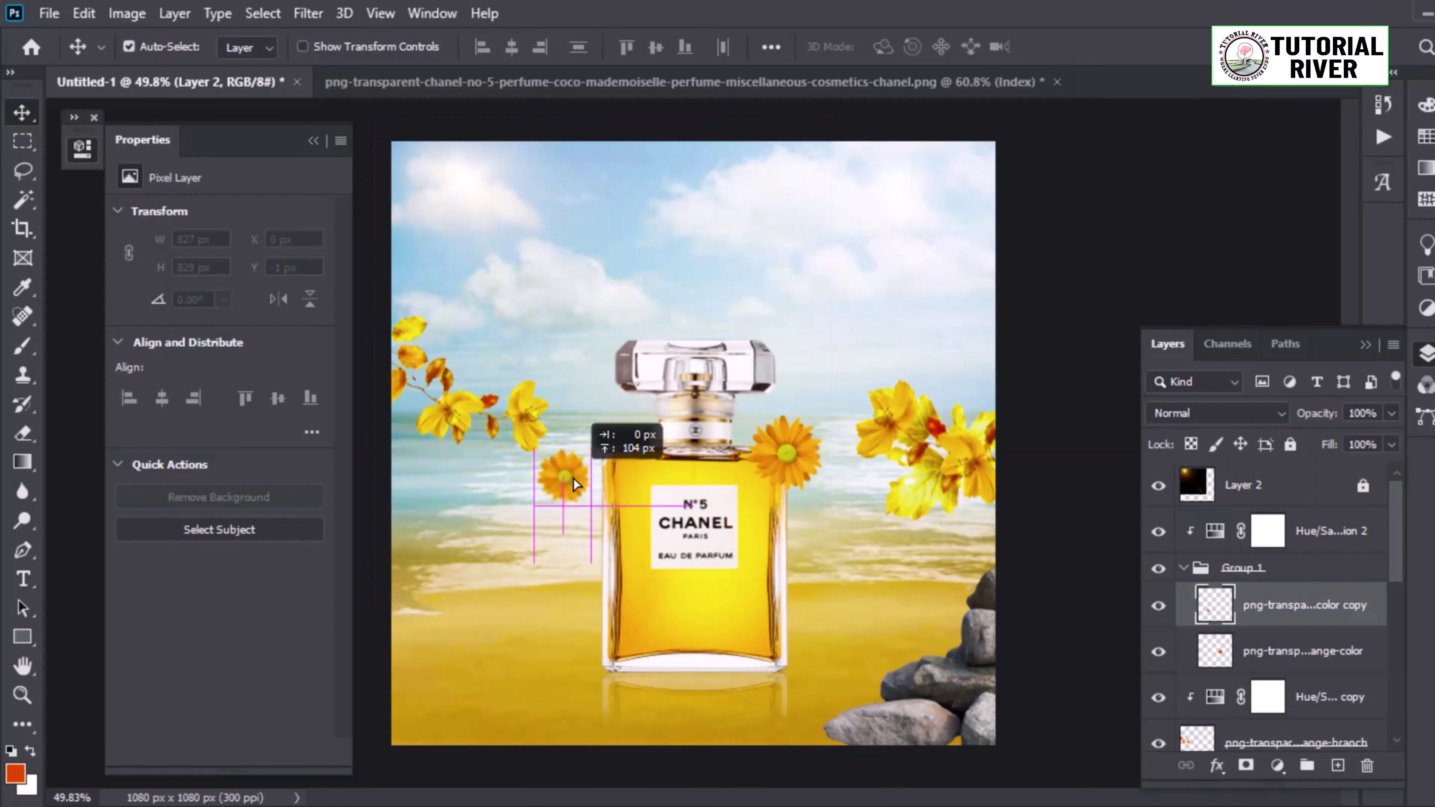
pyautogui.keyDown('alt'); pyautogui.scroll(1, 576, 605); pyautogui.keyUp('alt')
pyautogui.keyDown('alt'); pyautogui.scroll(1, 590, 598); pyautogui.keyUp('alt')
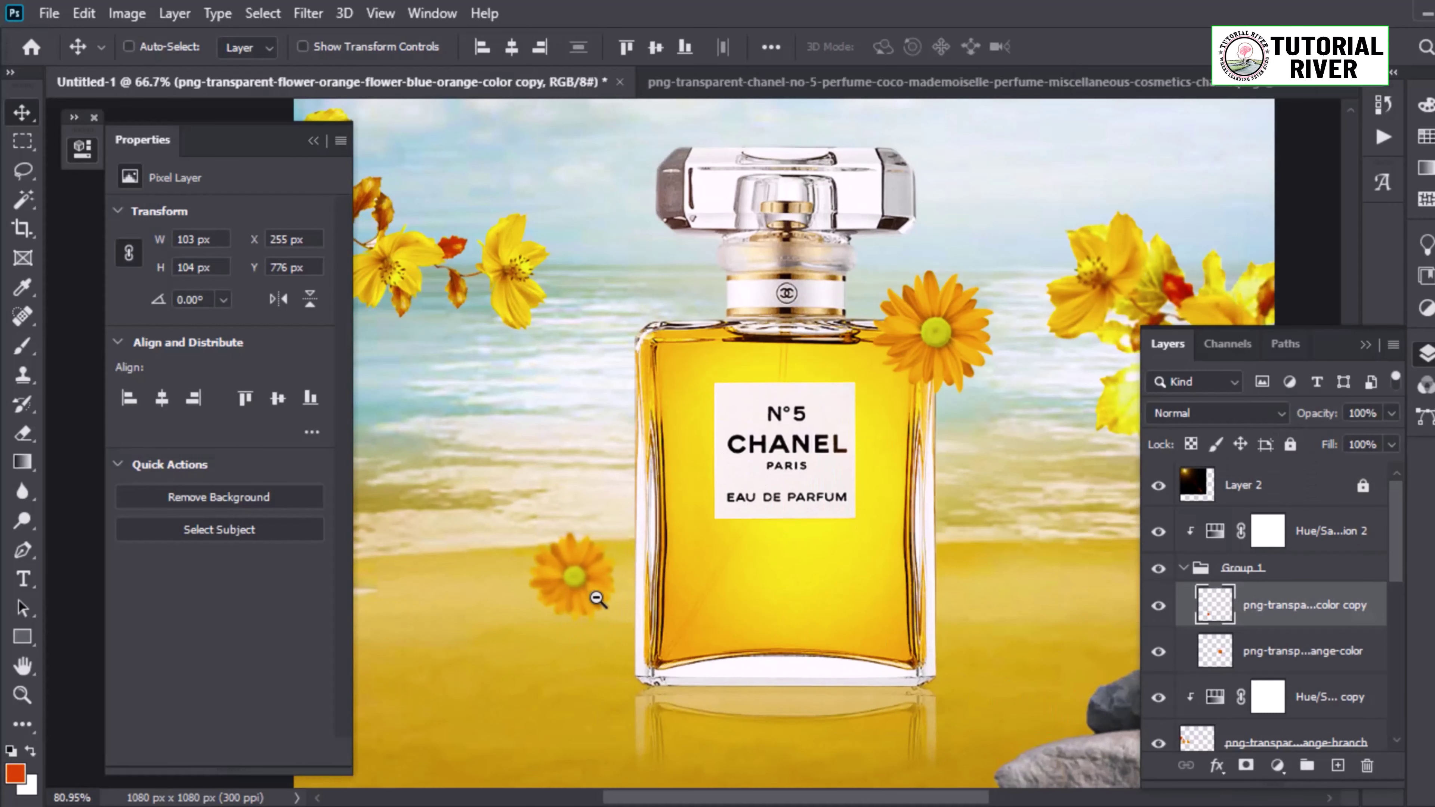
pyautogui.rightClick(1215, 621)
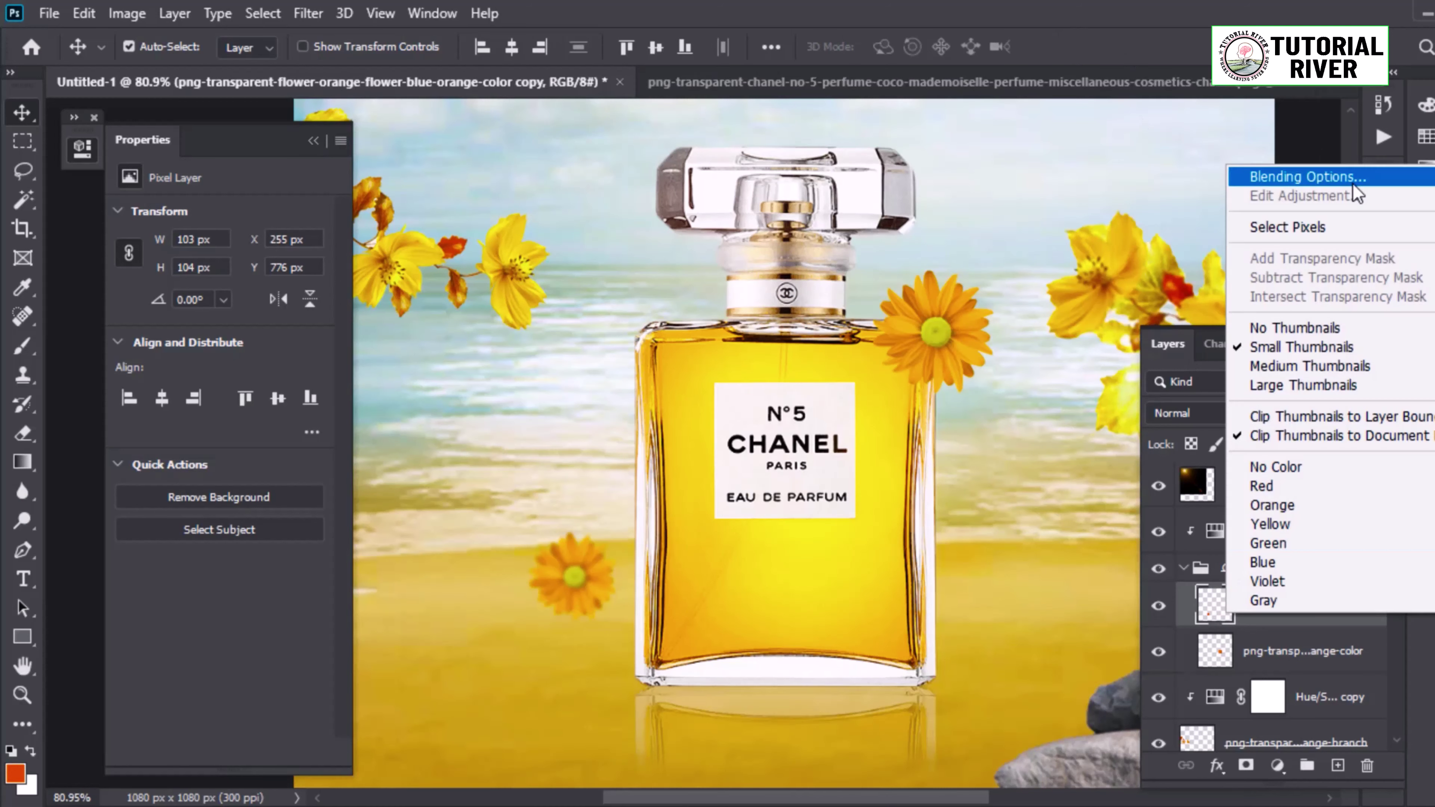
pyautogui.click(1316, 180)
pyautogui.click(714, 654)
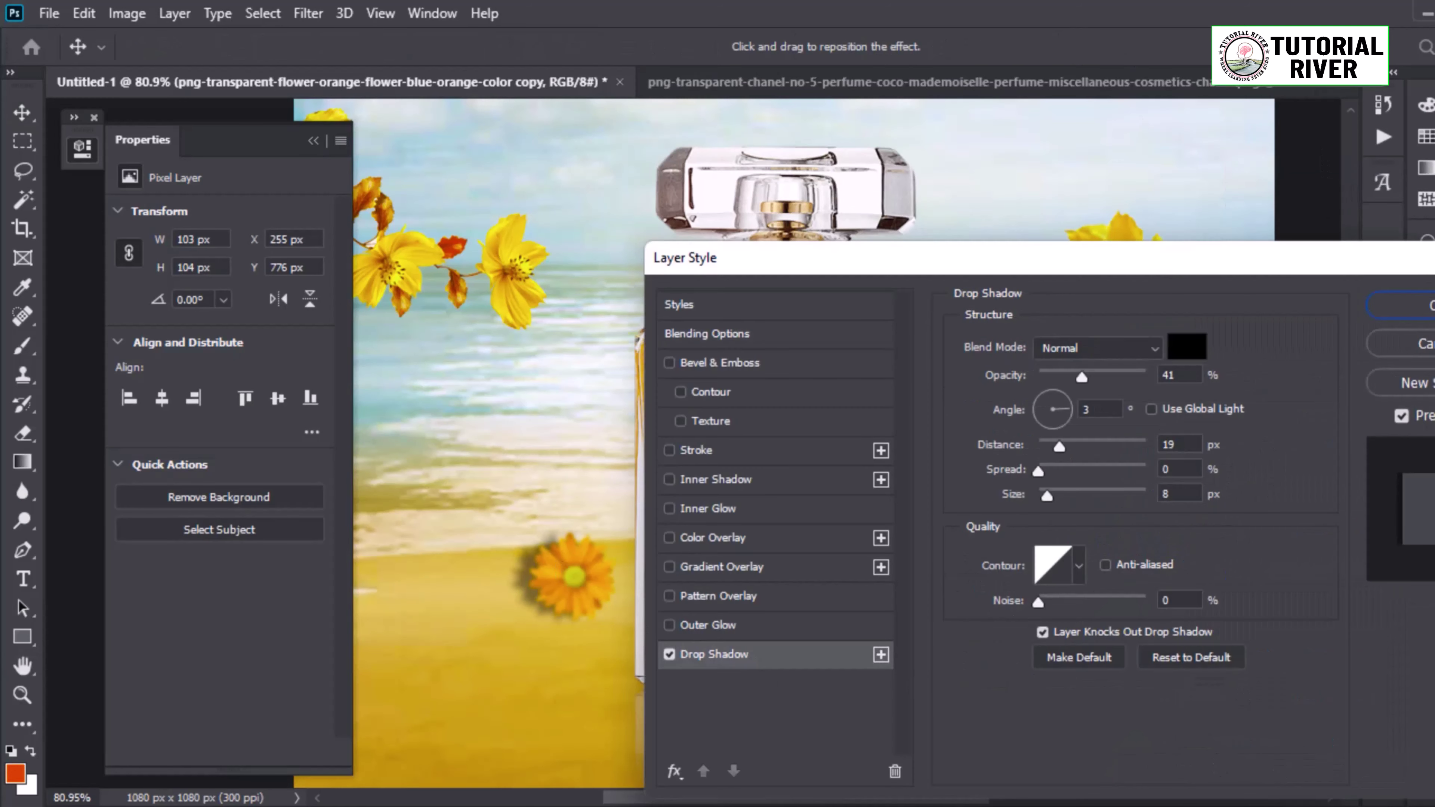
pyautogui.click(1401, 306)
# Step: Paint a soft black dot below the flower on a new layer and squash it flat
pyautogui.keyDown('ctrl'); pyautogui.click(1337, 765); pyautogui.keyUp('ctrl')
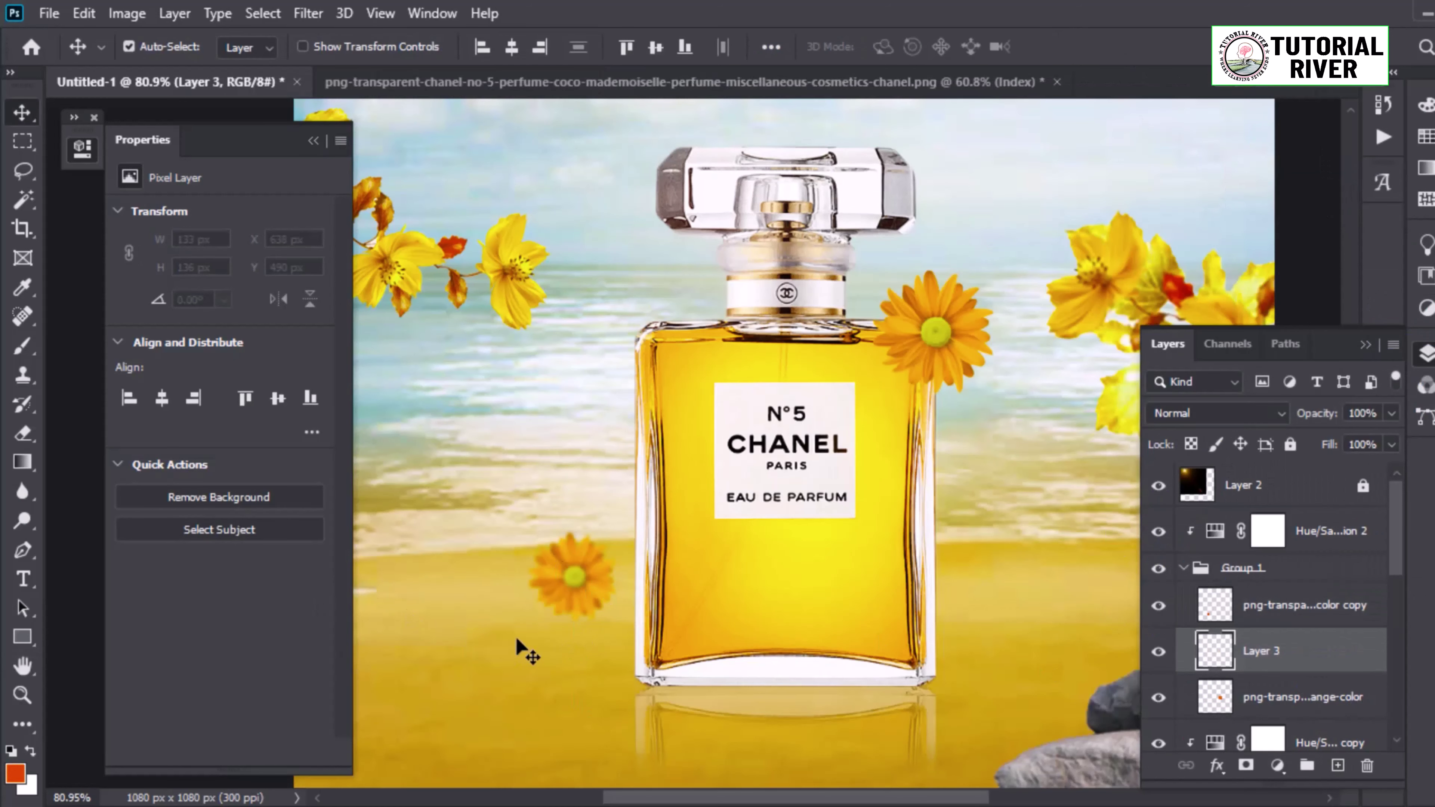
pyautogui.press('b')
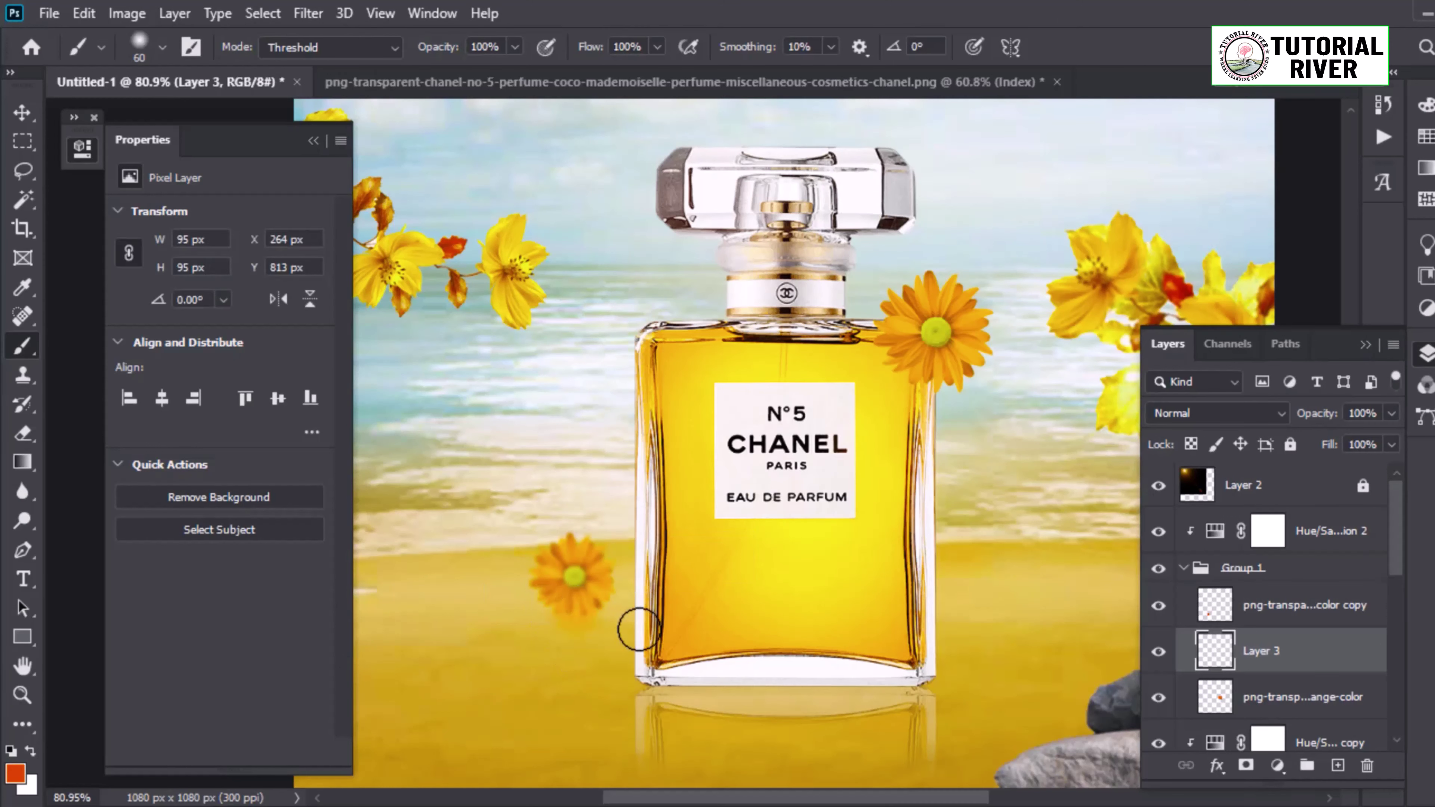
pyautogui.rightClick(856, 599)
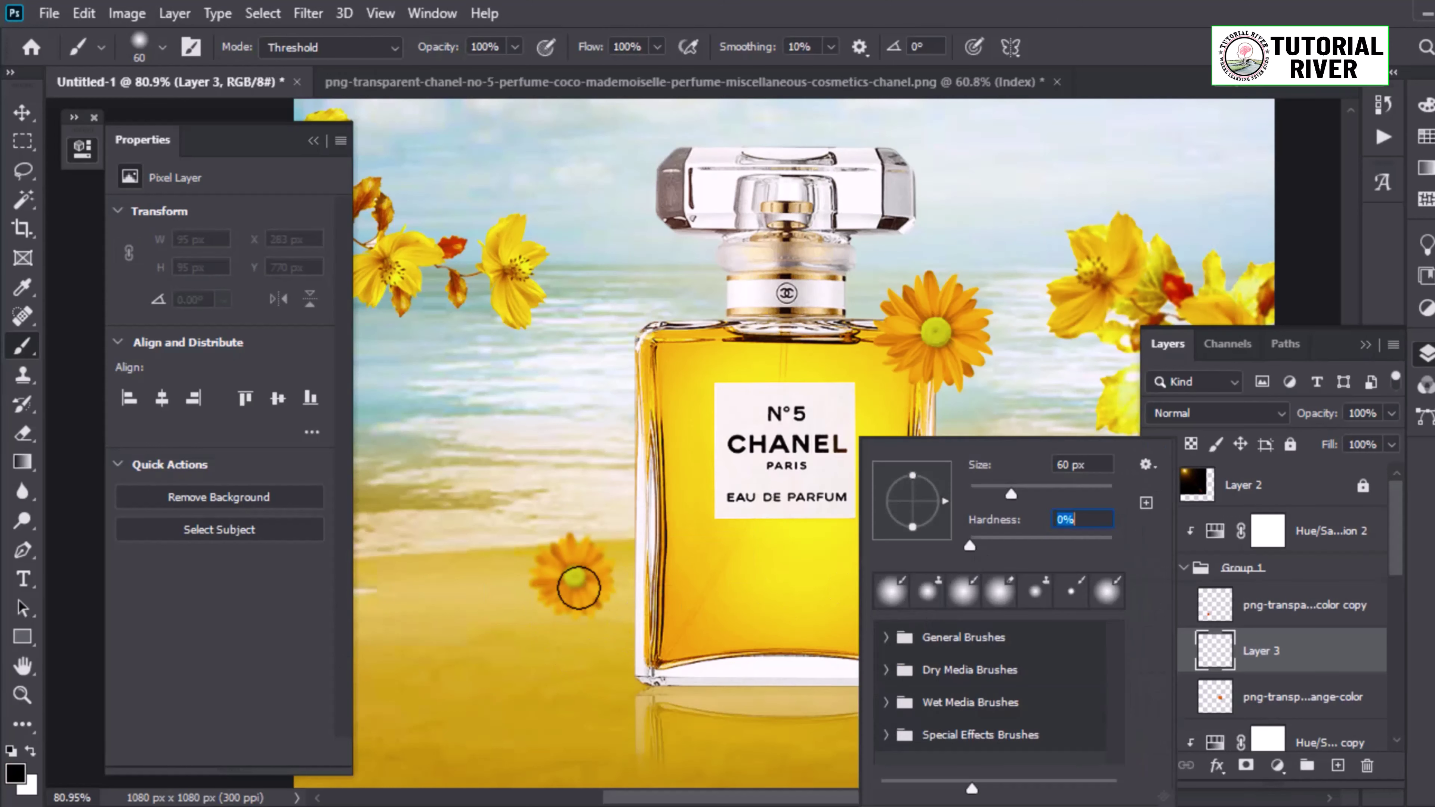
pyautogui.click(576, 587)
pyautogui.hotkey('ctrl', 't')
pyautogui.moveTo(578, 539); pyautogui.dragTo(574, 576)
pyautogui.press('Return')
# Step: Skew and stretch the contact shadow sideways under the flower
pyautogui.press('b')
pyautogui.scroll(3, 601, 632)
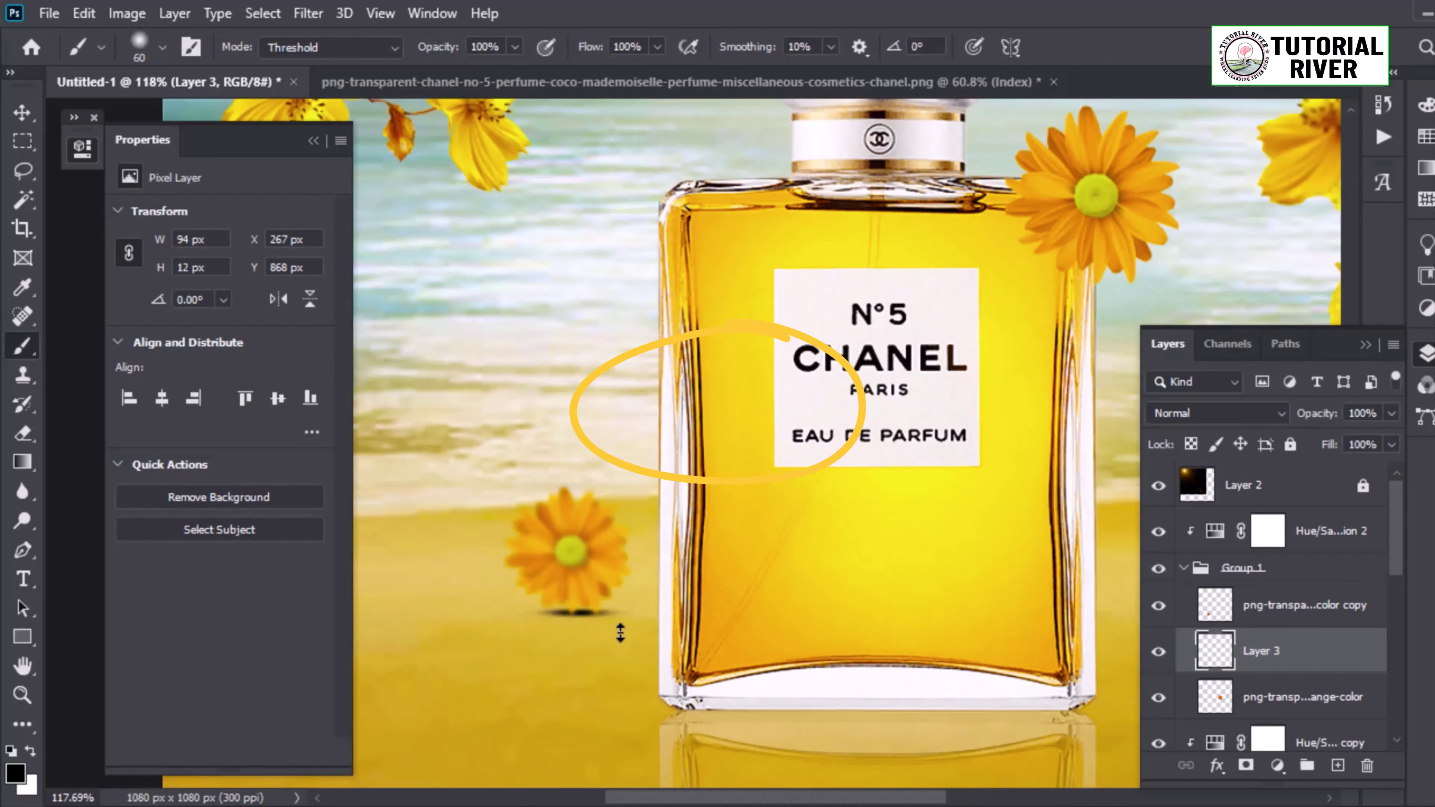
pyautogui.hotkey('ctrl', 't')
pyautogui.moveTo(577, 606); pyautogui.dragTo(534, 587)
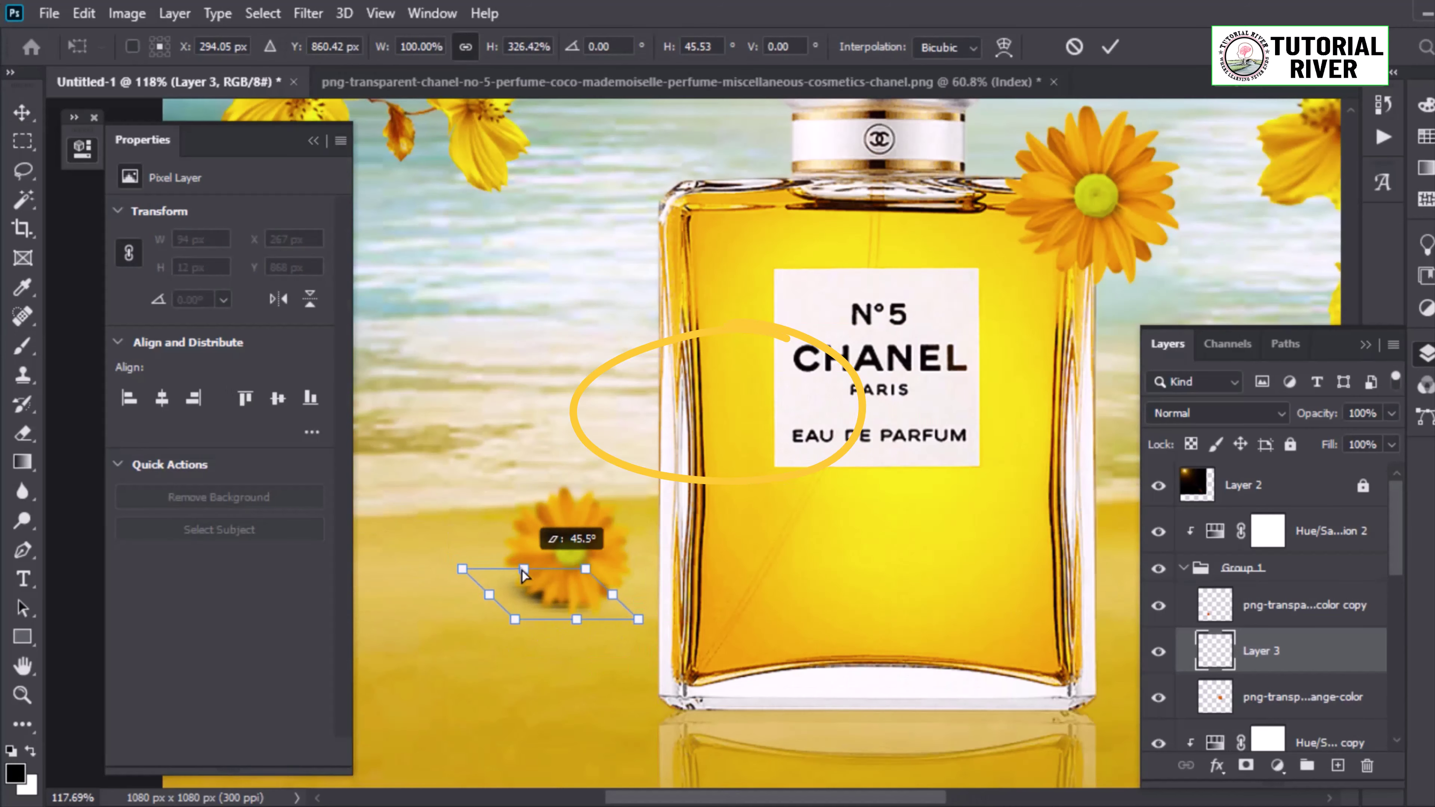
pyautogui.press('Return')
pyautogui.press('v')
pyautogui.hotkey('ctrl', '0')
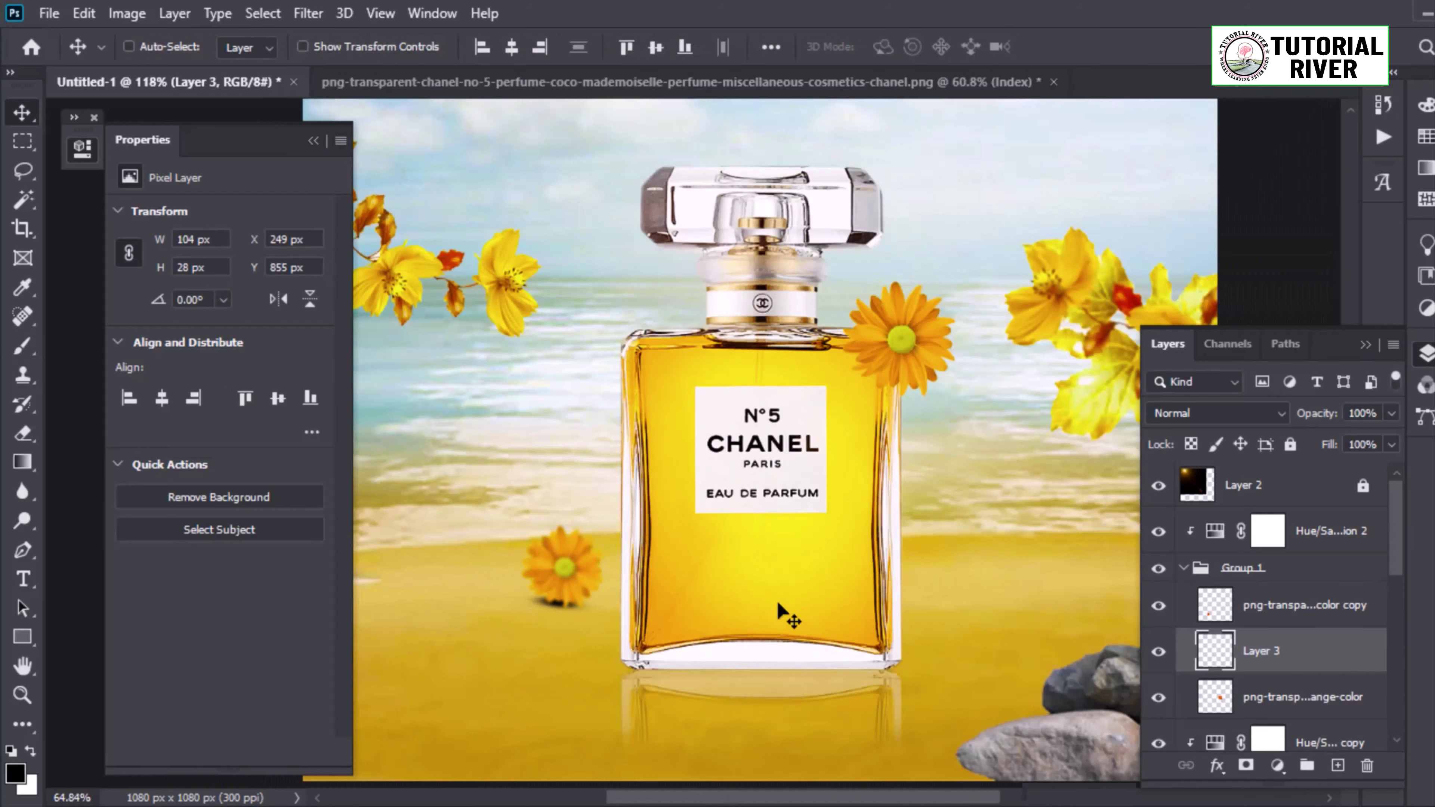
# Step: Flatten the contact shadow further so it sits under the flower
pyautogui.scroll(-3, 778, 512)
pyautogui.scroll(4, 689, 571)
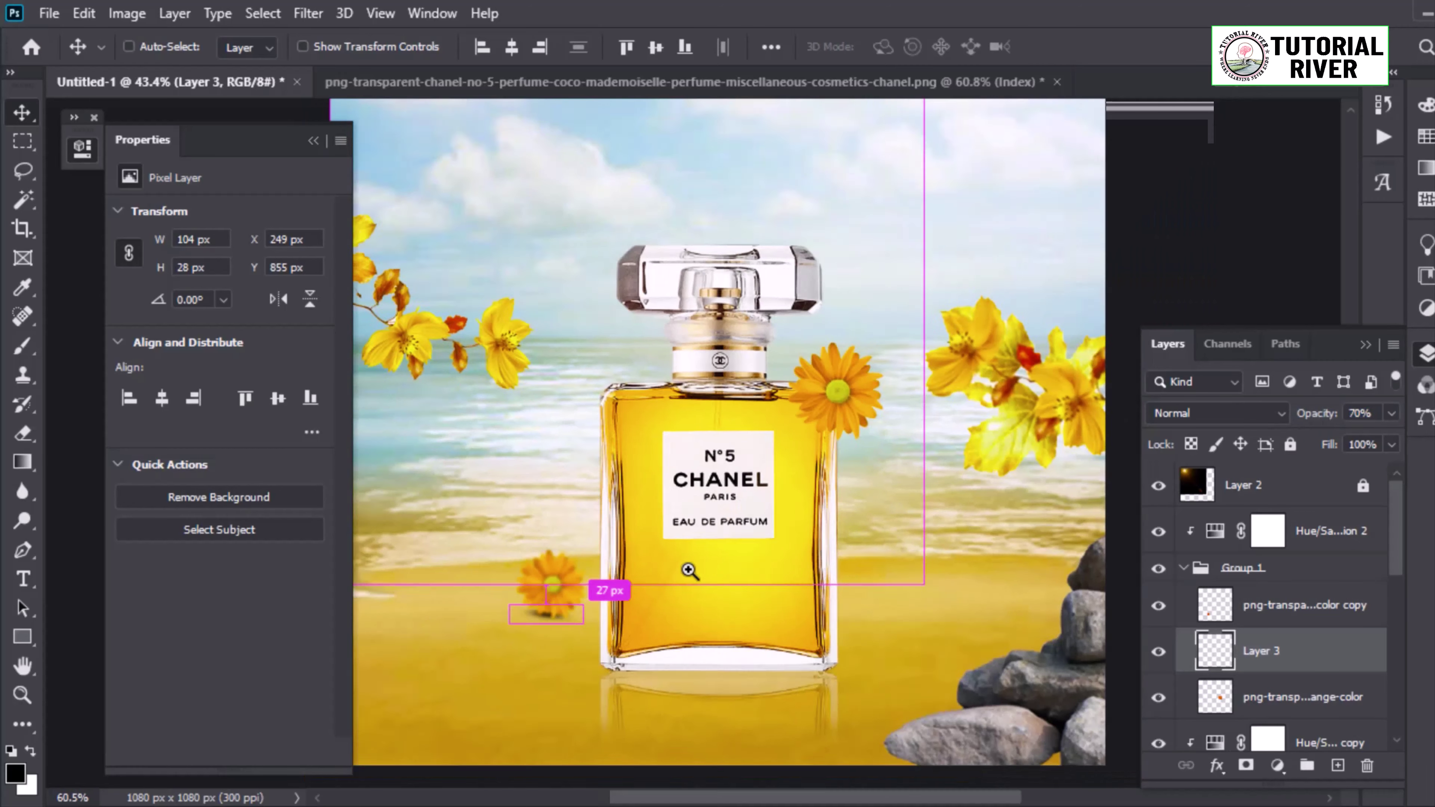
pyautogui.scroll(-2, 751, 605)
pyautogui.scroll(4, 561, 609)
pyautogui.hotkey('ctrl', 't')
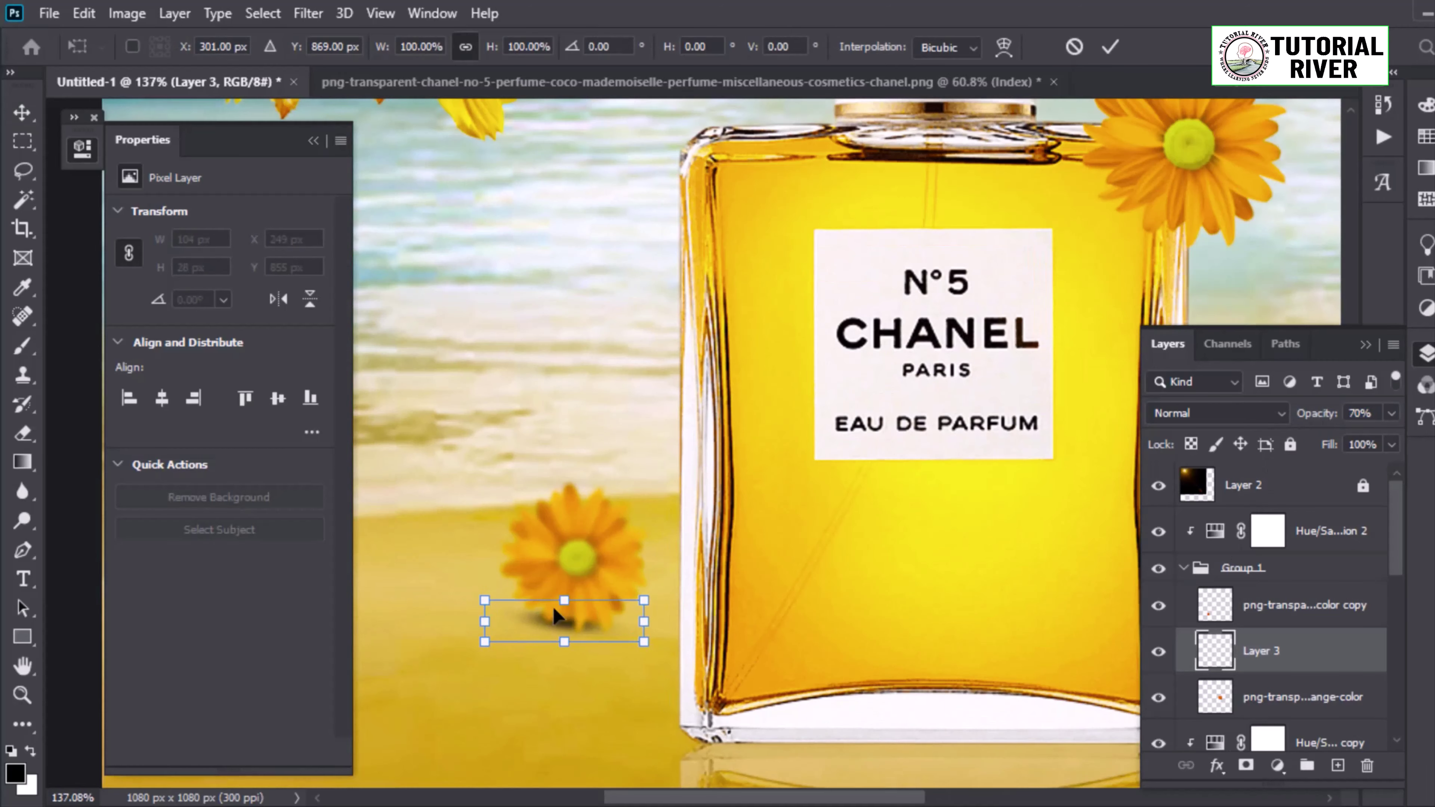
pyautogui.moveTo(561, 600); pyautogui.dragTo(561, 595)
pyautogui.press('Return')
pyautogui.scroll(-4, 513, 622)
pyautogui.scroll(-2, 683, 586)
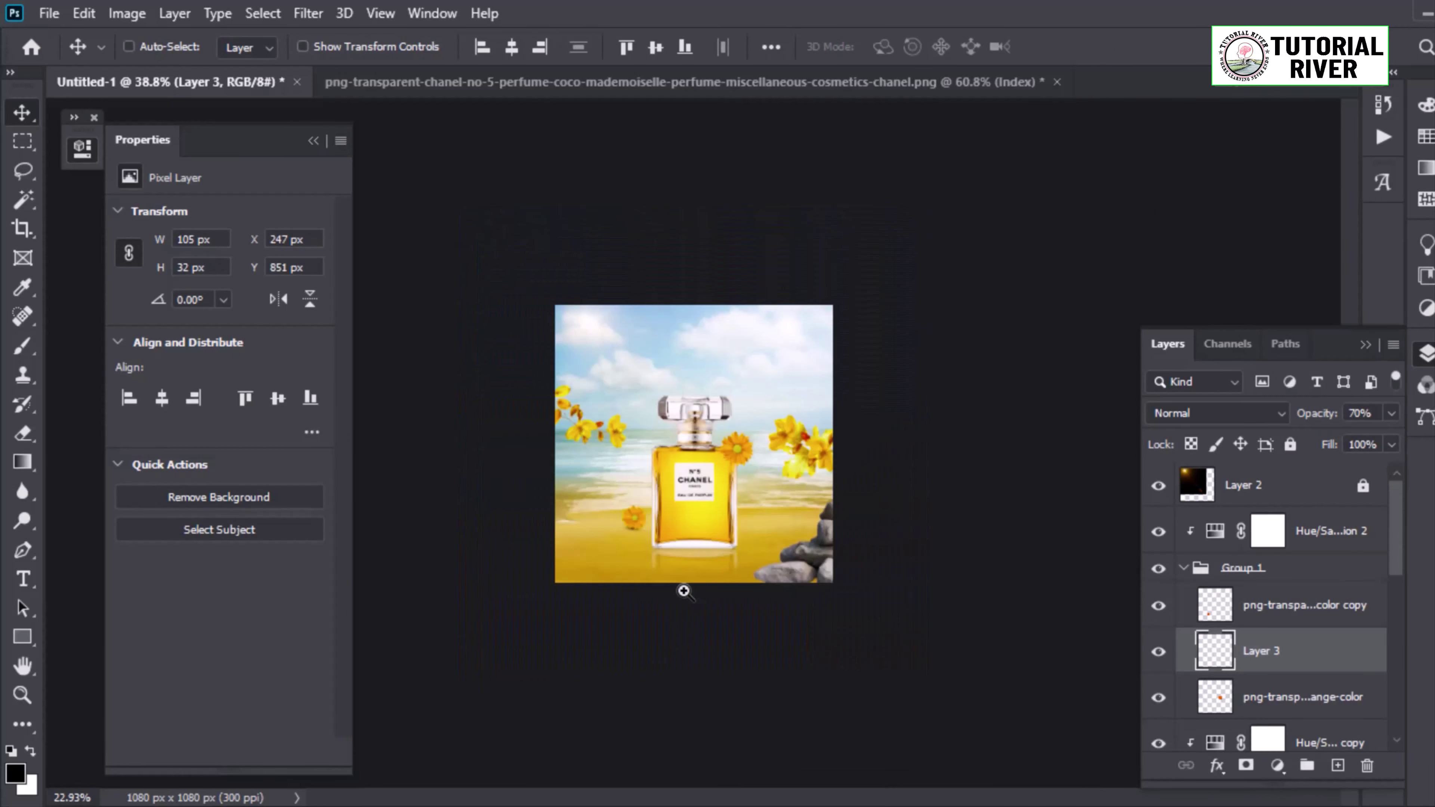
pyautogui.scroll(2, 683, 586)
# Step: Stamp all visible layers into merged Layer 4 and bring up the Camera Raw Filter on it
pyautogui.hotkey('ctrl', 'shift', 'alt', 'e')
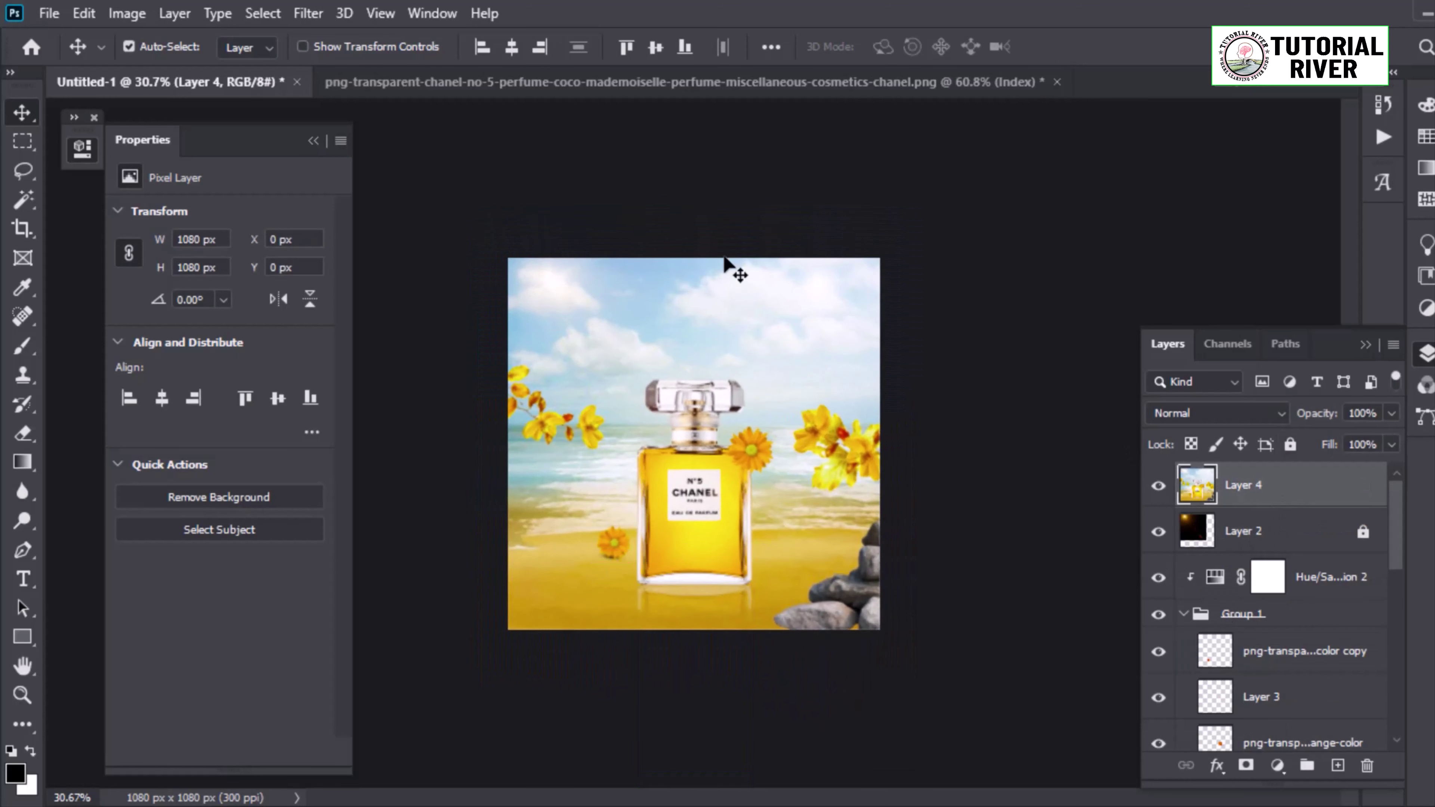
pyautogui.click(316, 14)
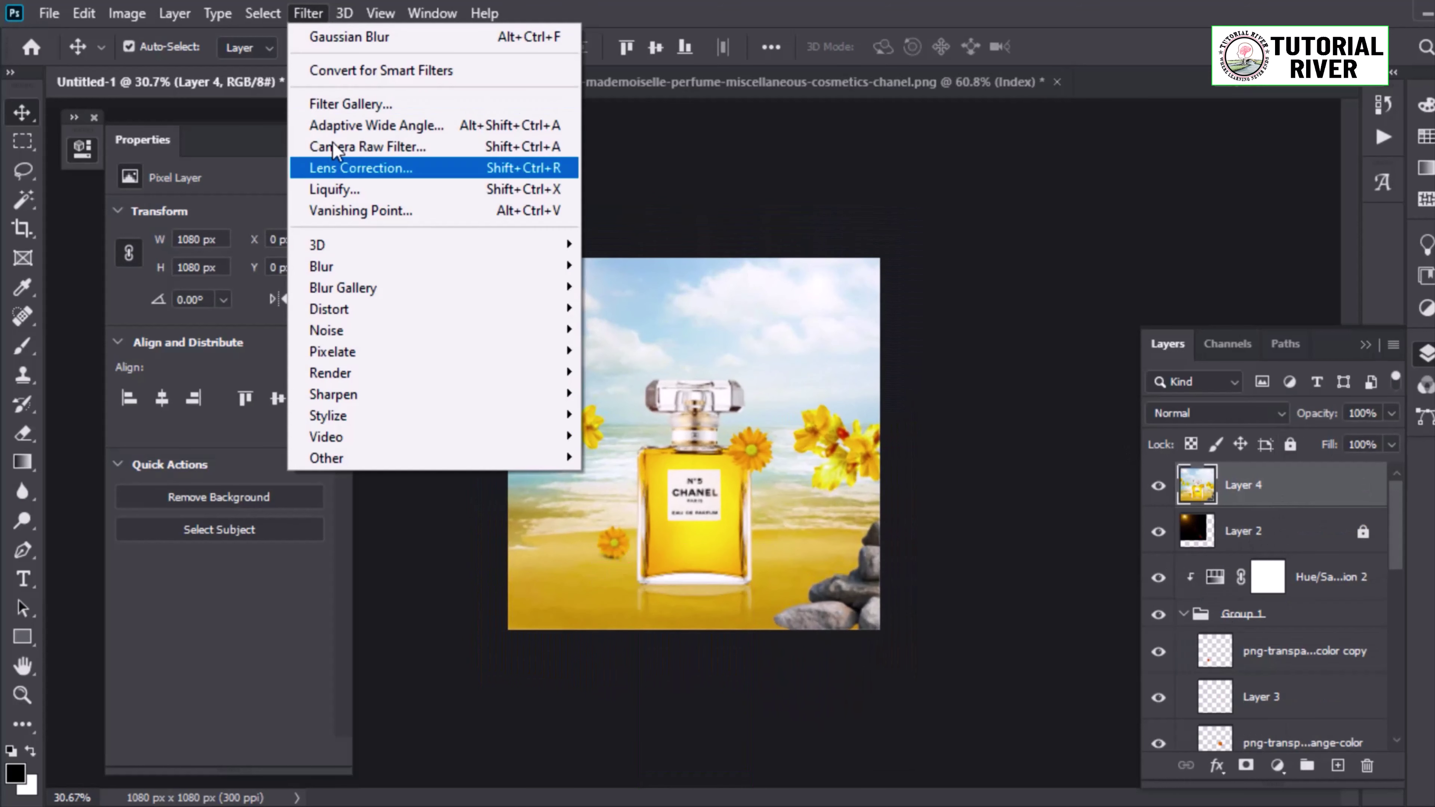
pyautogui.click(342, 142)
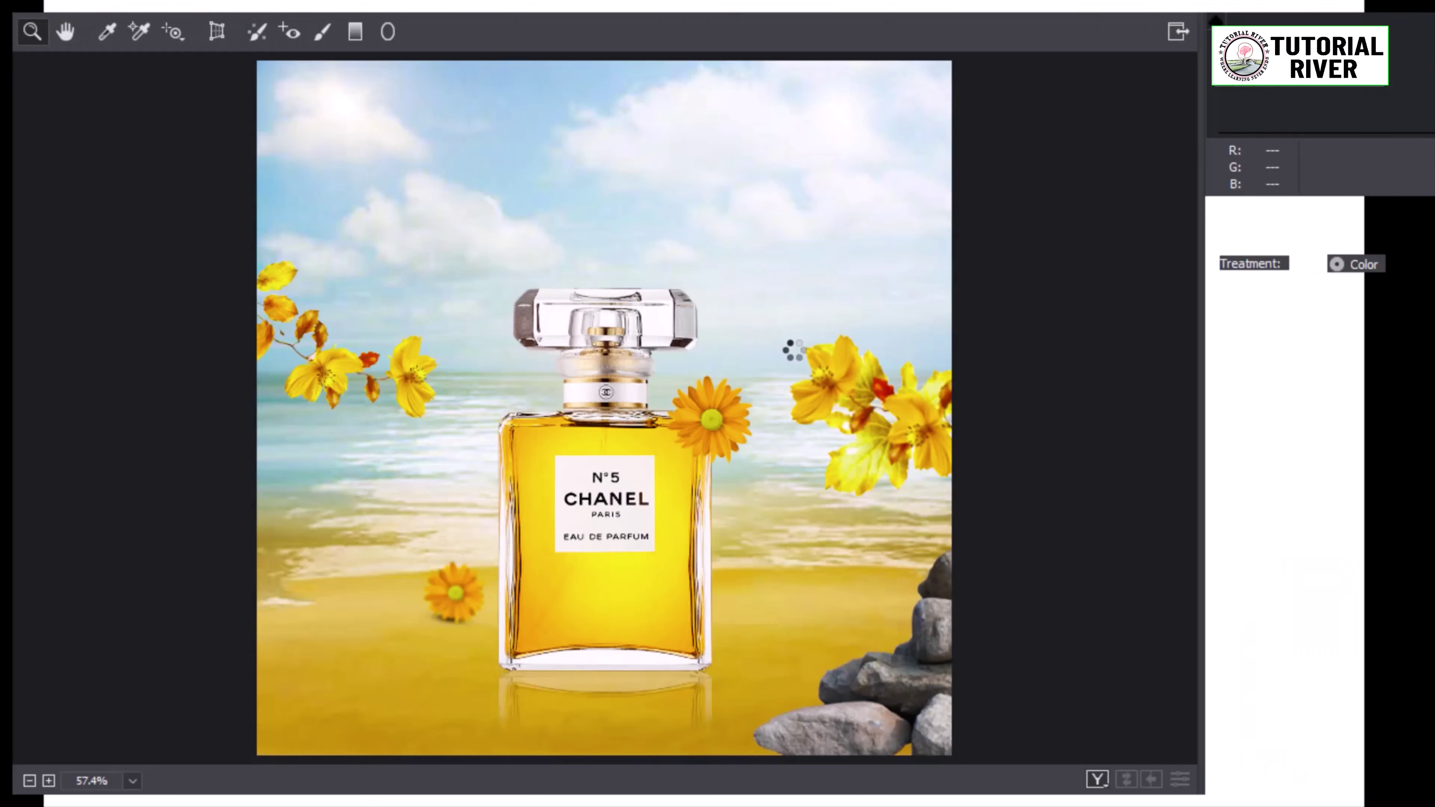
# Step: Raise Contrast and pull Blacks down, leaving Tint, Highlights and Whites at default
pyautogui.moveTo(1351, 396)
pyautogui.mouseDown()
pyautogui.moveTo(1399, 396)
pyautogui.moveTo(1325, 431)
pyautogui.mouseUp()
pyautogui.doubleClick(1324, 432)
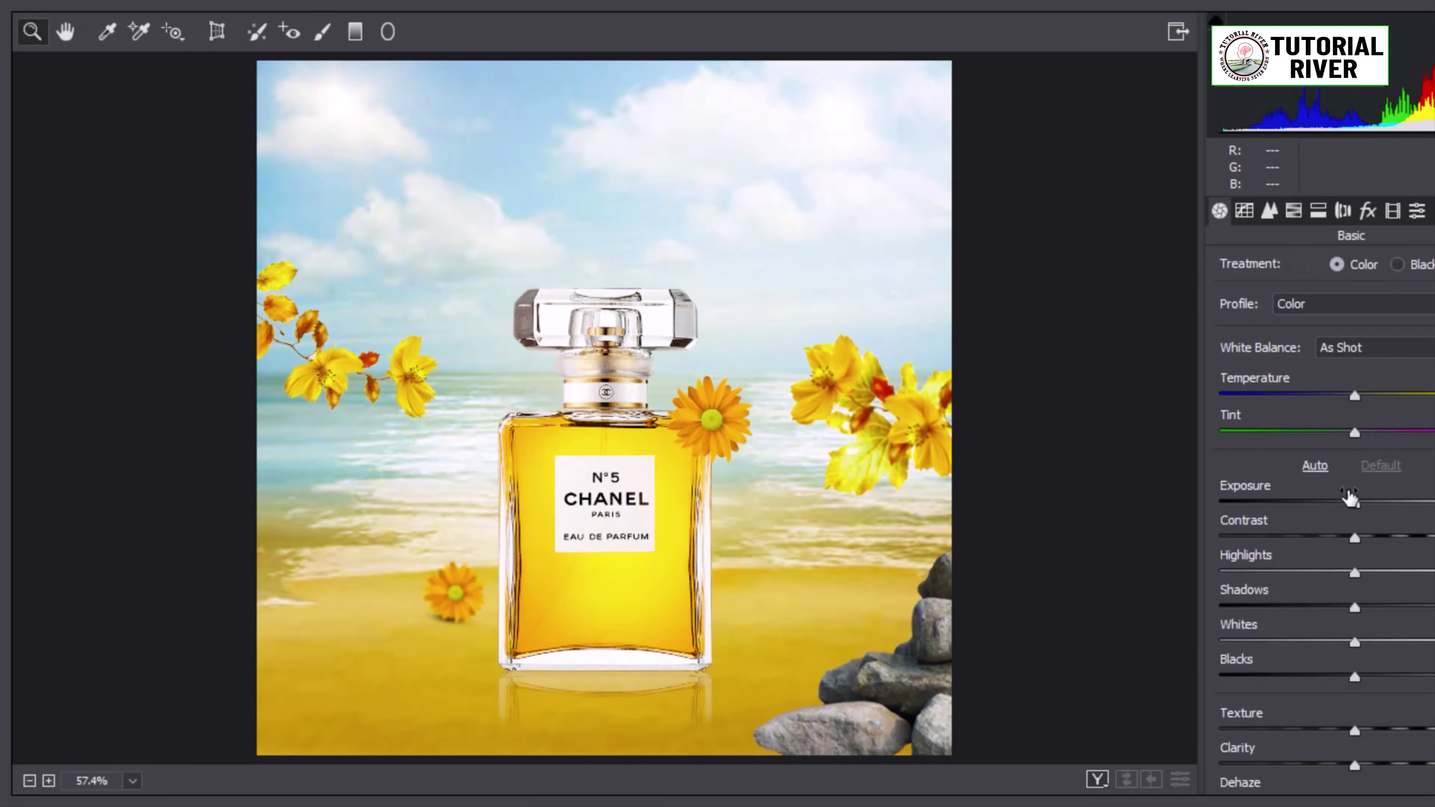
pyautogui.moveTo(1359, 537)
pyautogui.mouseDown()
pyautogui.moveTo(1378, 535)
pyautogui.moveTo(1274, 572)
pyautogui.mouseUp()
pyautogui.doubleClick(1274, 573)
pyautogui.moveTo(1354, 642); pyautogui.dragTo(1419, 641)
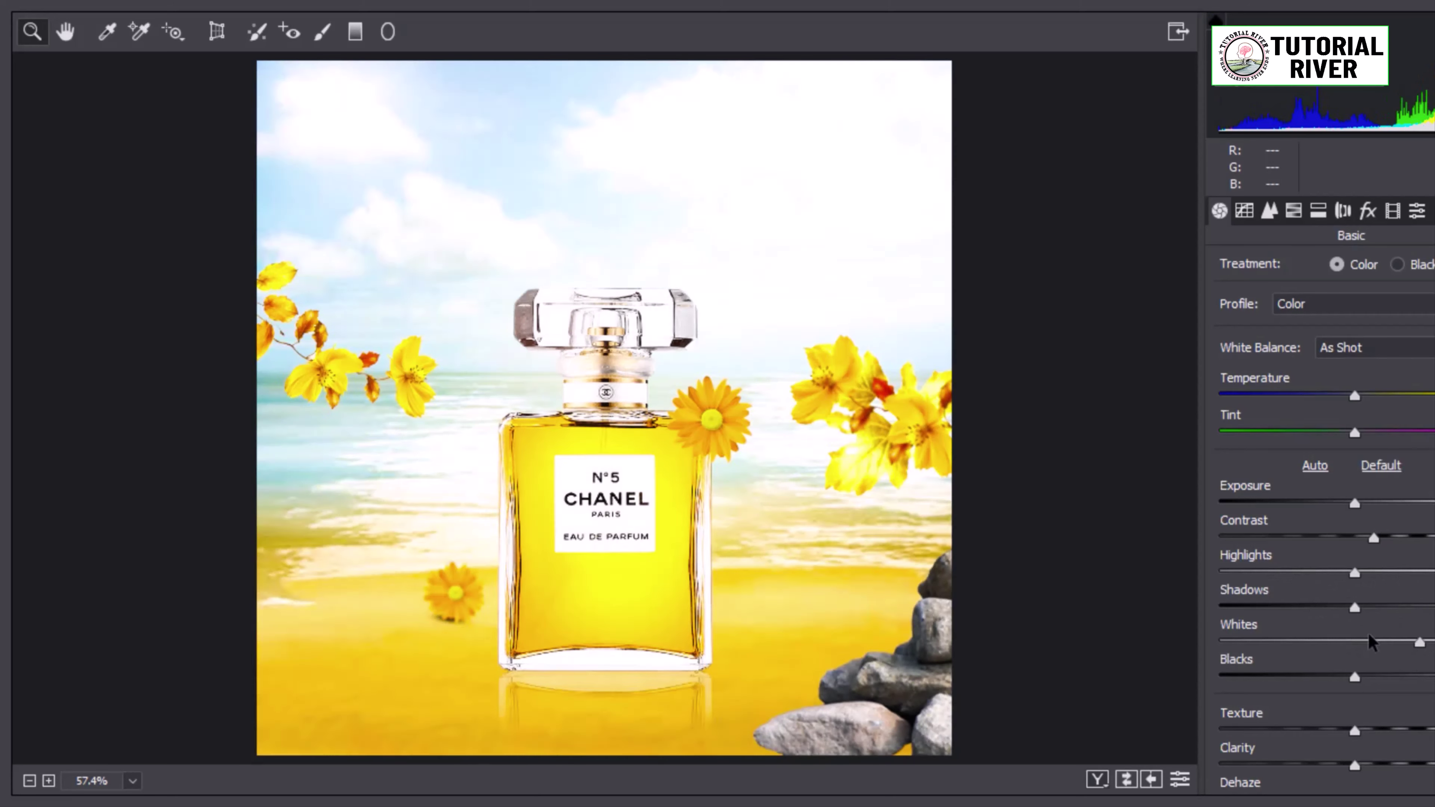
pyautogui.doubleClick(1418, 642)
pyautogui.moveTo(1354, 676); pyautogui.dragTo(1232, 677)
pyautogui.hotkey('ctrl', '-')
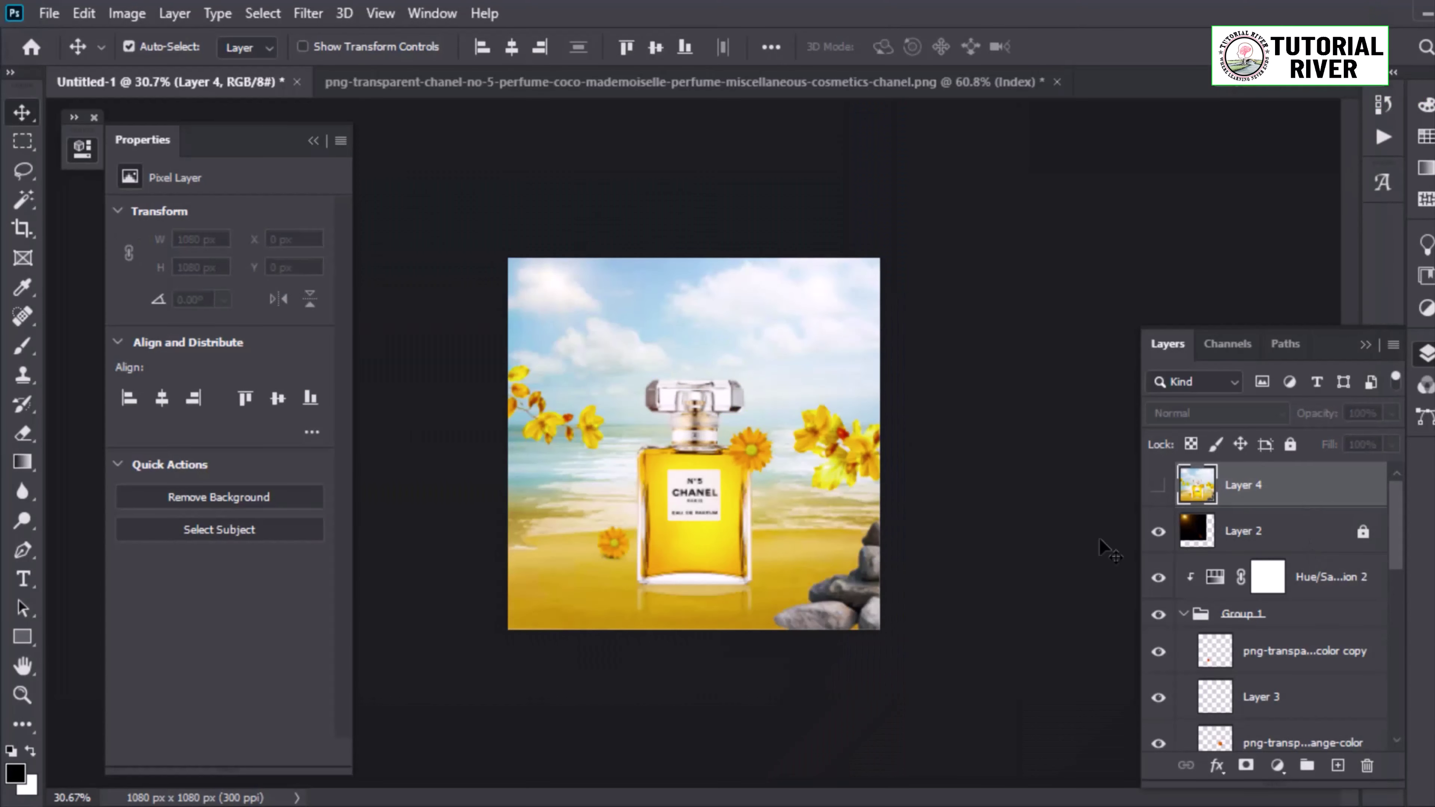
# Step: Reposition the stone-png-4 pile at the lower right of the scene
pyautogui.moveTo(845, 602); pyautogui.dragTo(863, 628)
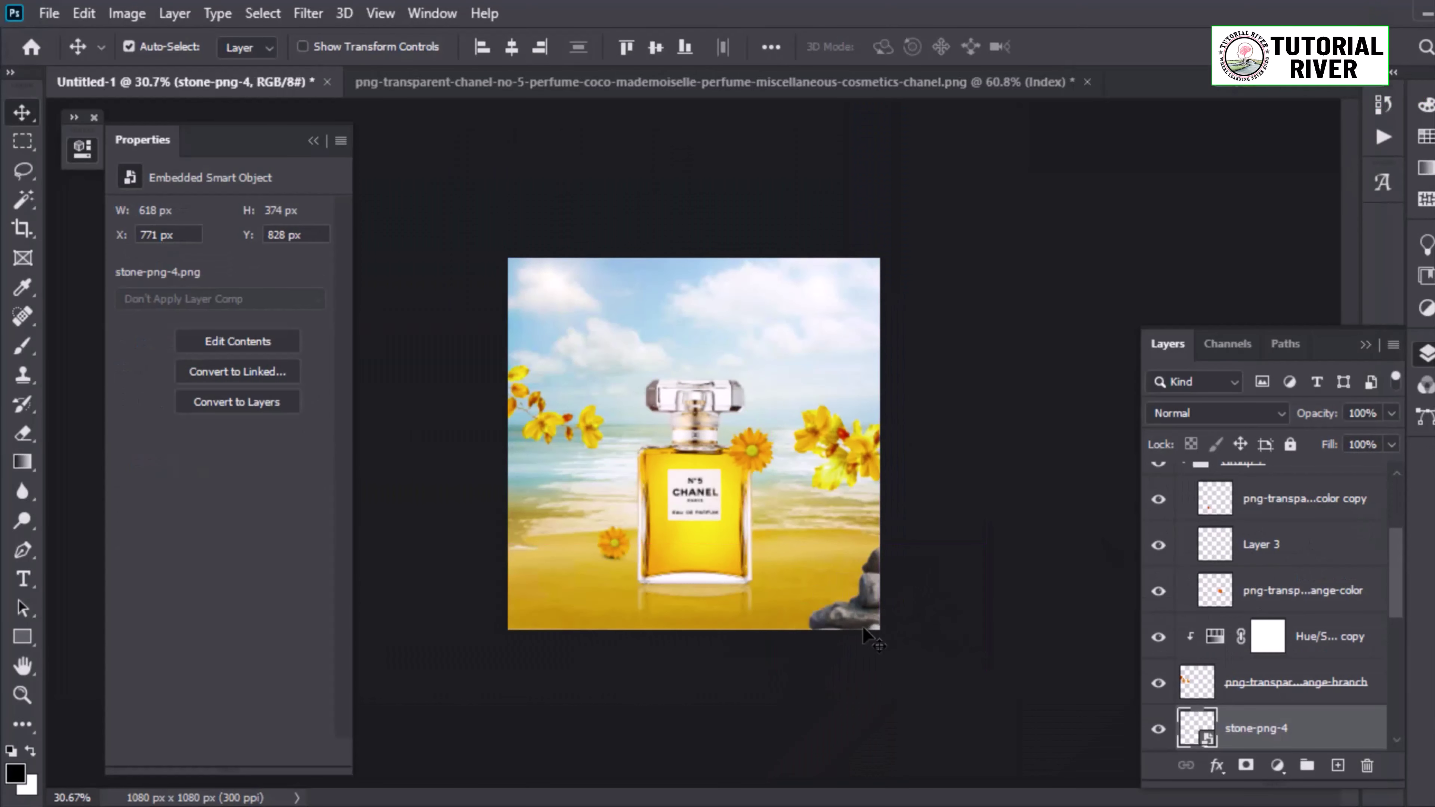
pyautogui.moveTo(953, 596); pyautogui.dragTo(894, 607)
pyautogui.hotkey('ctrl', '+')
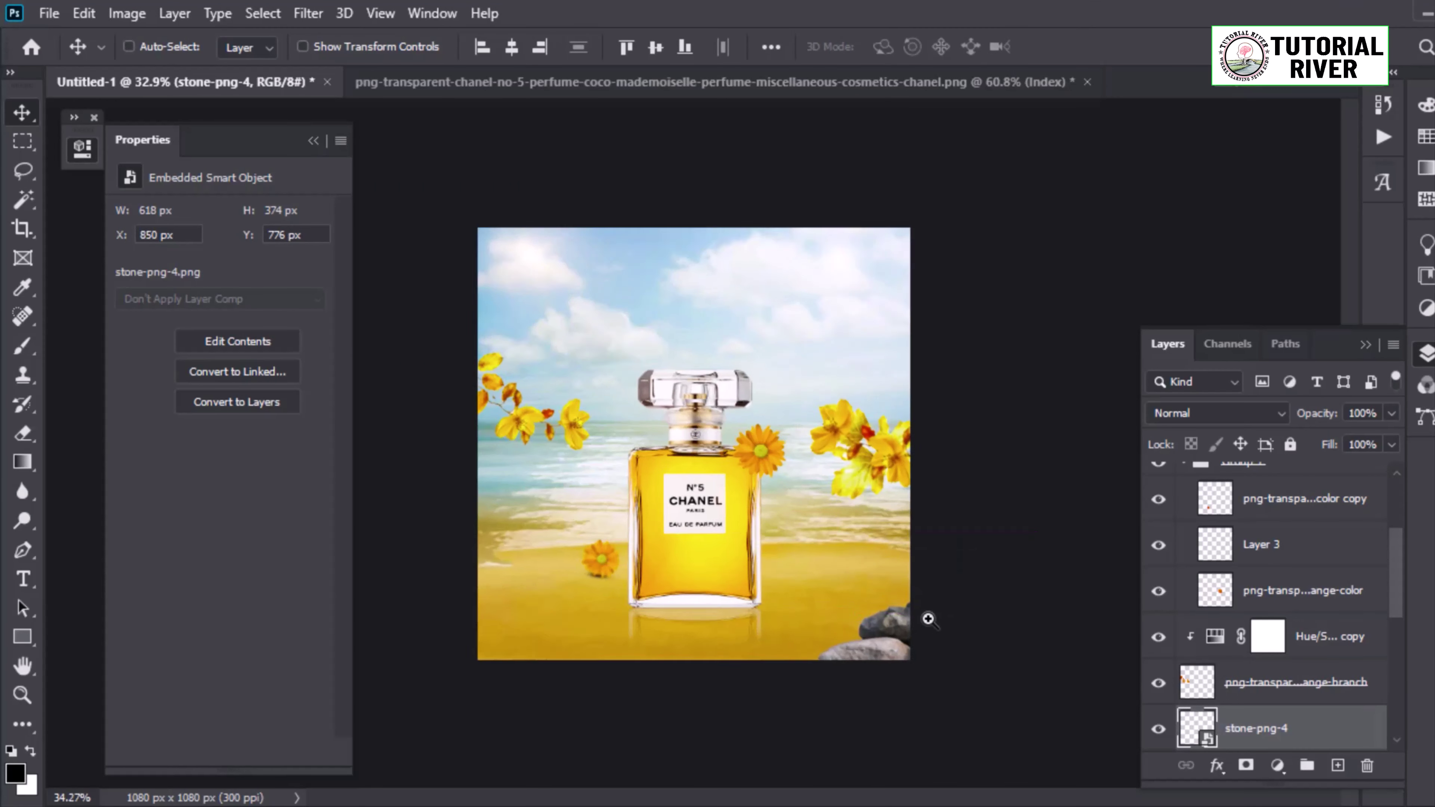
pyautogui.hotkey('ctrl', '+')
pyautogui.moveTo(997, 718); pyautogui.dragTo(969, 719)
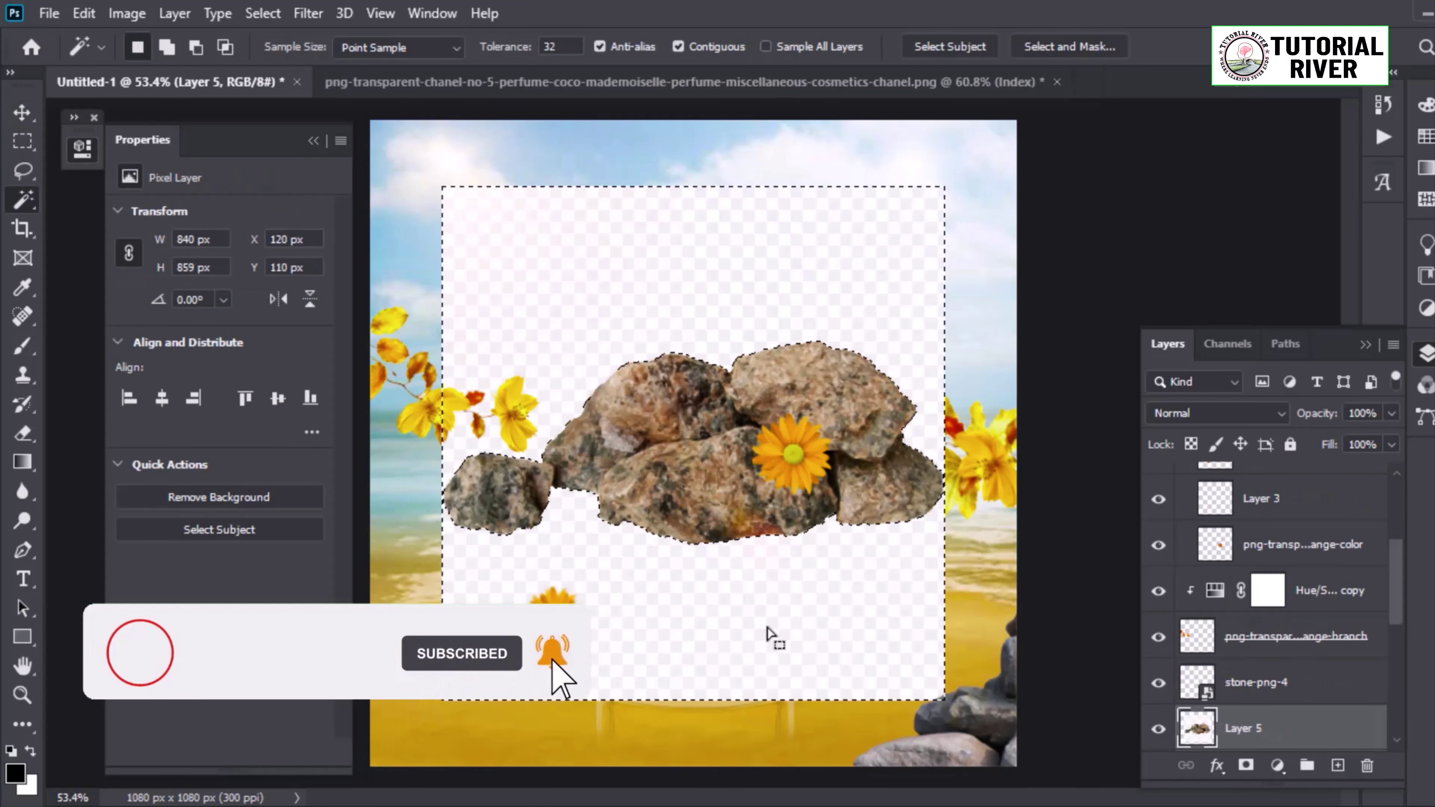
# Step: Delete the background around the new rock image and move the rocks to the bottom-left corner
pyautogui.press('Delete')
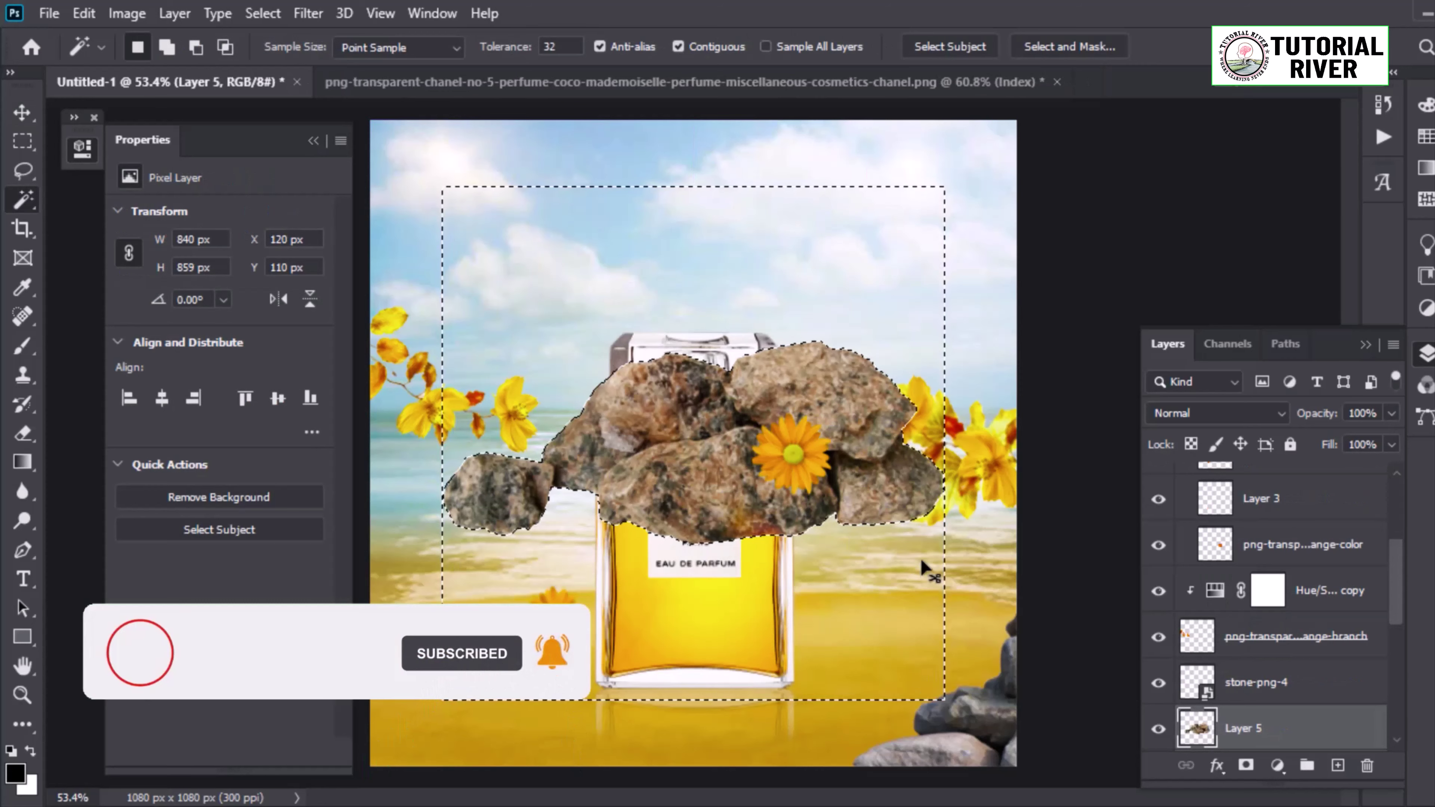
pyautogui.hotkey('ctrl', 'd')
pyautogui.hotkey('ctrl', '0')
pyautogui.press('v')
pyautogui.moveTo(797, 460); pyautogui.dragTo(588, 608)
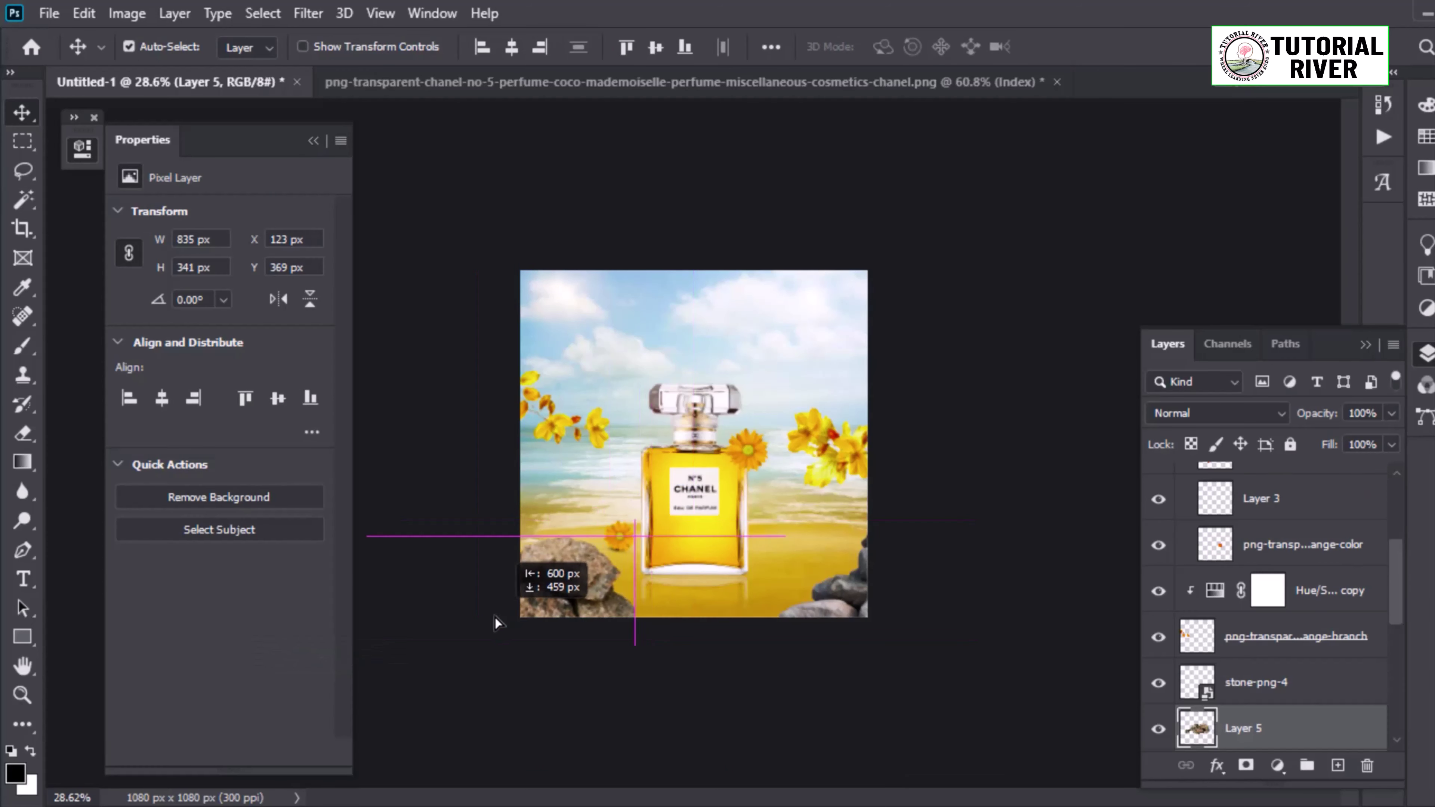
# Step: Scale the rocks to about 547×223 px and flip them horizontally
pyautogui.hotkey('ctrl', 't')
pyautogui.moveTo(346, 538); pyautogui.dragTo(396, 576)
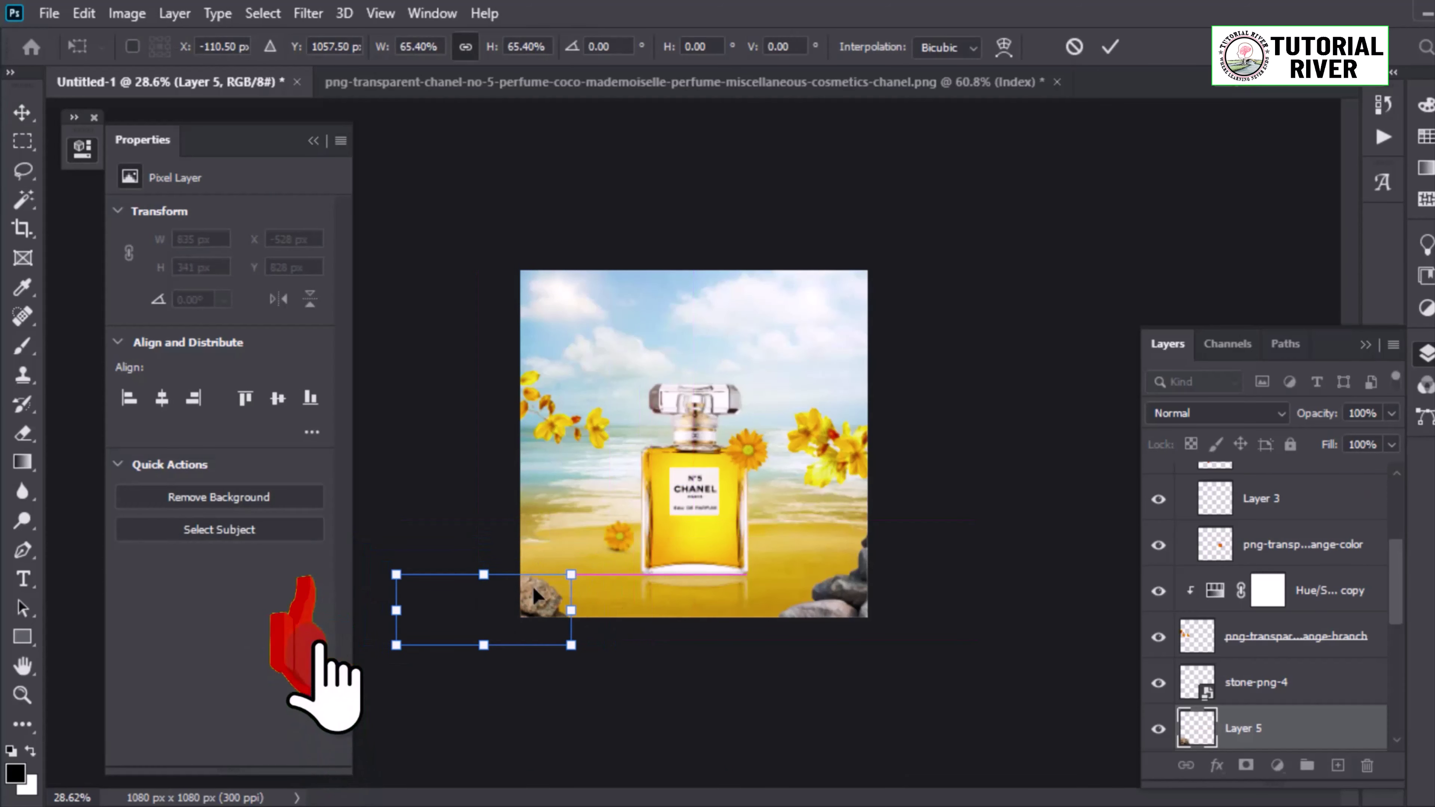
pyautogui.rightClick(529, 619)
pyautogui.click(565, 567)
pyautogui.press('Return')
pyautogui.hotkey('ctrl', '+')
pyautogui.hotkey('ctrl', '+')
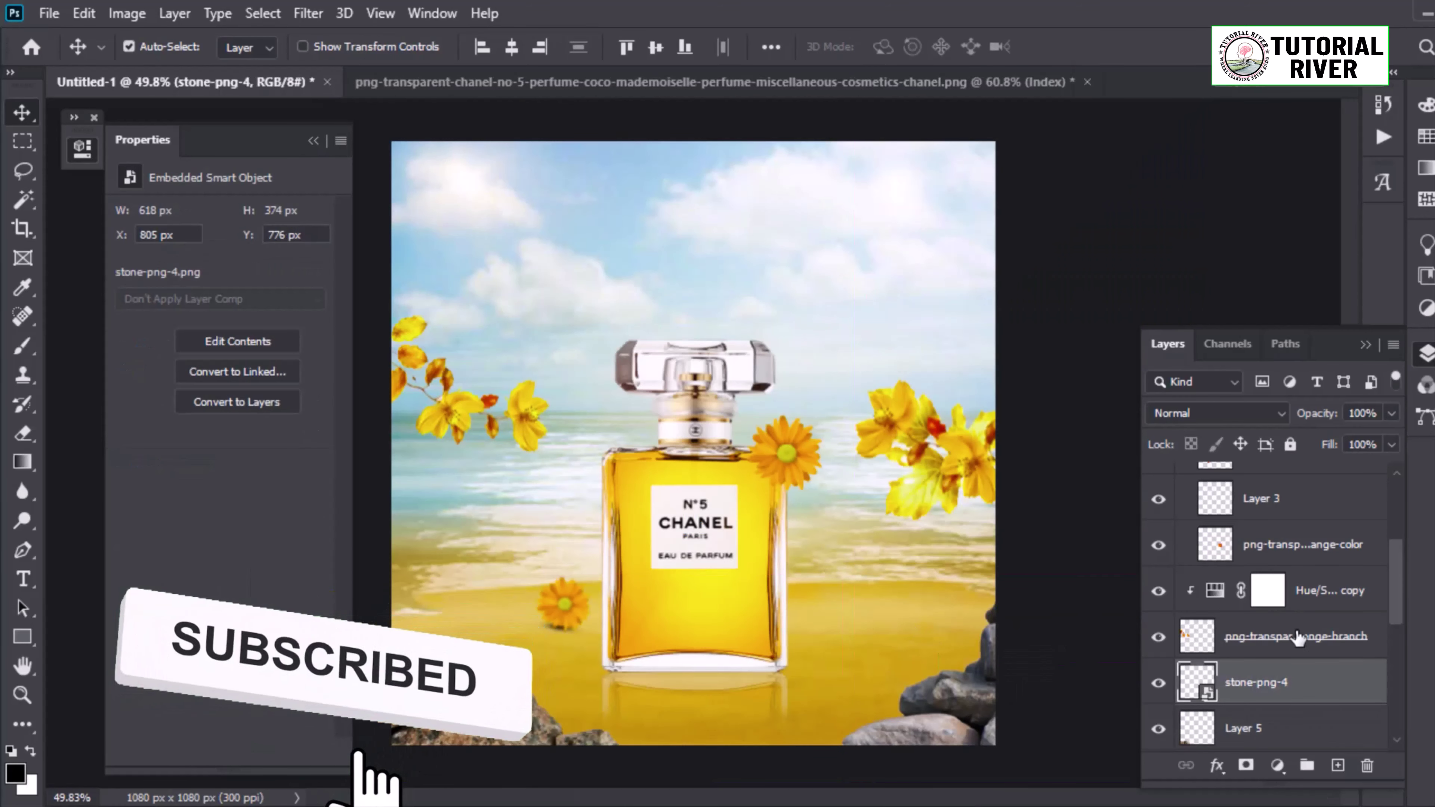
pyautogui.click(1255, 682)
# Step: Group stone-png-4 and Layer 5 into Group 2 and add a new Layer 6 above it
pyautogui.keyDown('shift'); pyautogui.click(1255, 728); pyautogui.keyUp('shift')
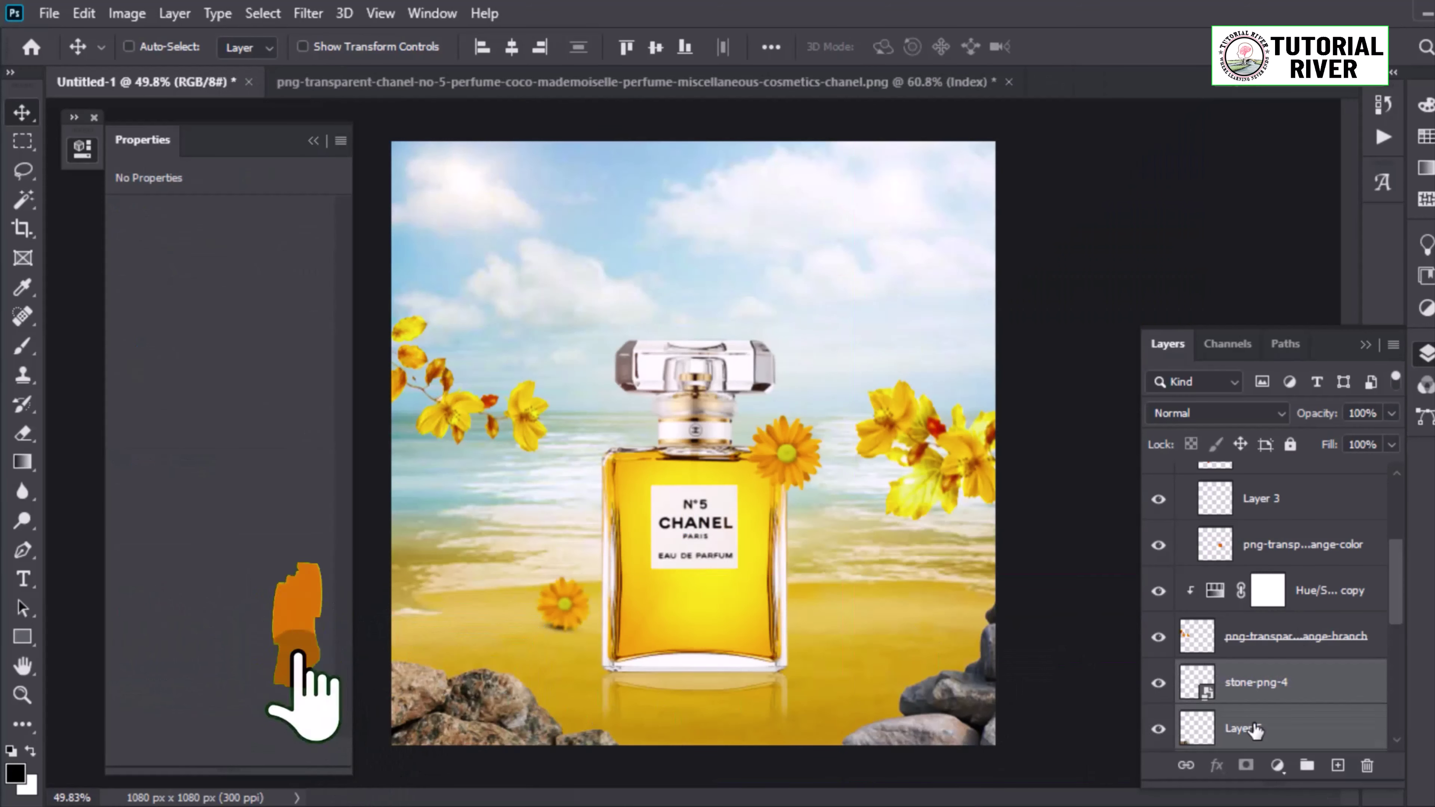
pyautogui.hotkey('ctrl', 'g')
pyautogui.press('b')
pyautogui.click(1337, 766)
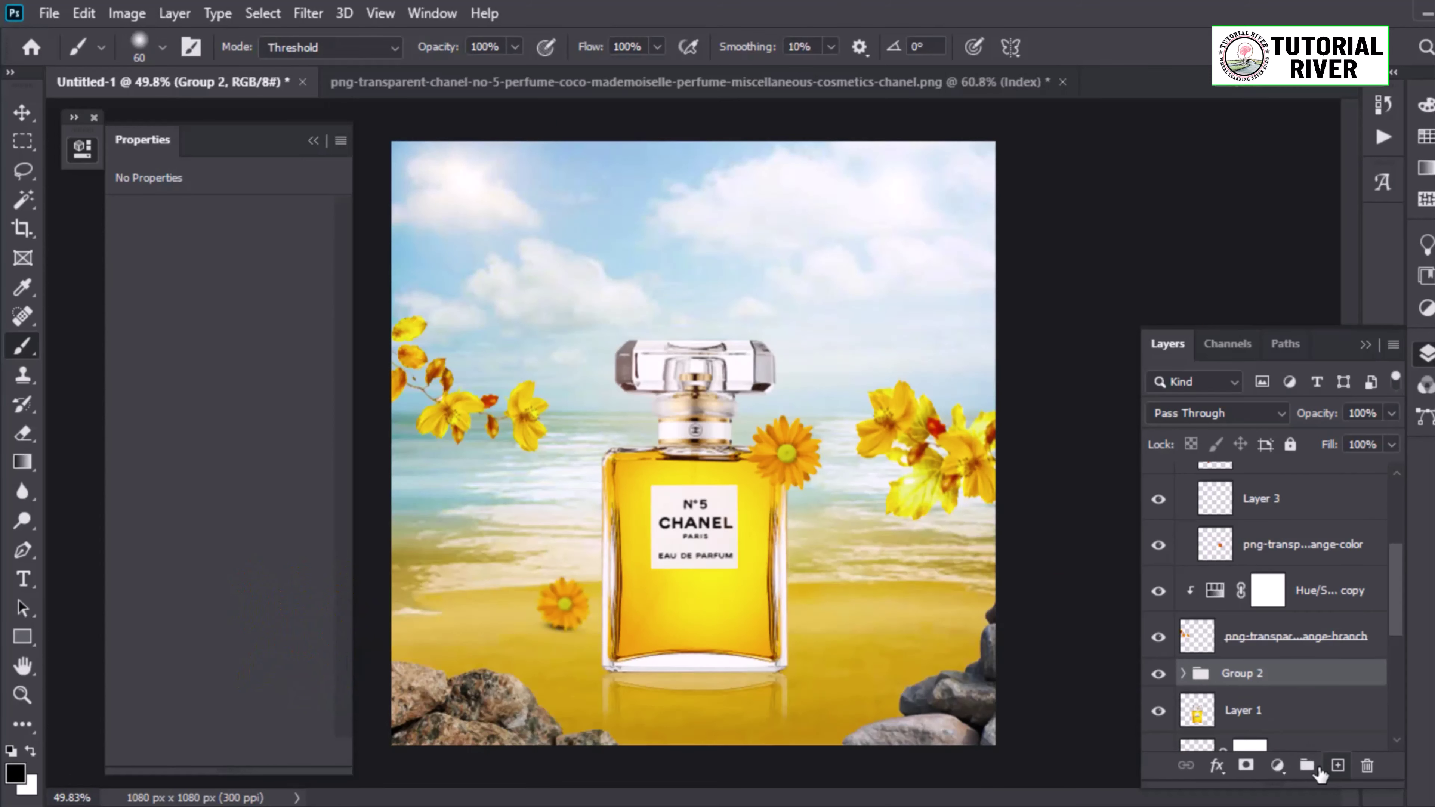
# Step: Paint yellow over the stones, keep Normal blend mode, then undo the yellow strokes
pyautogui.moveTo(963, 661)
pyautogui.mouseDown()
pyautogui.moveTo(977, 641)
pyautogui.moveTo(784, 769)
pyautogui.moveTo(760, 769)
pyautogui.mouseUp()
pyautogui.click(1217, 413)
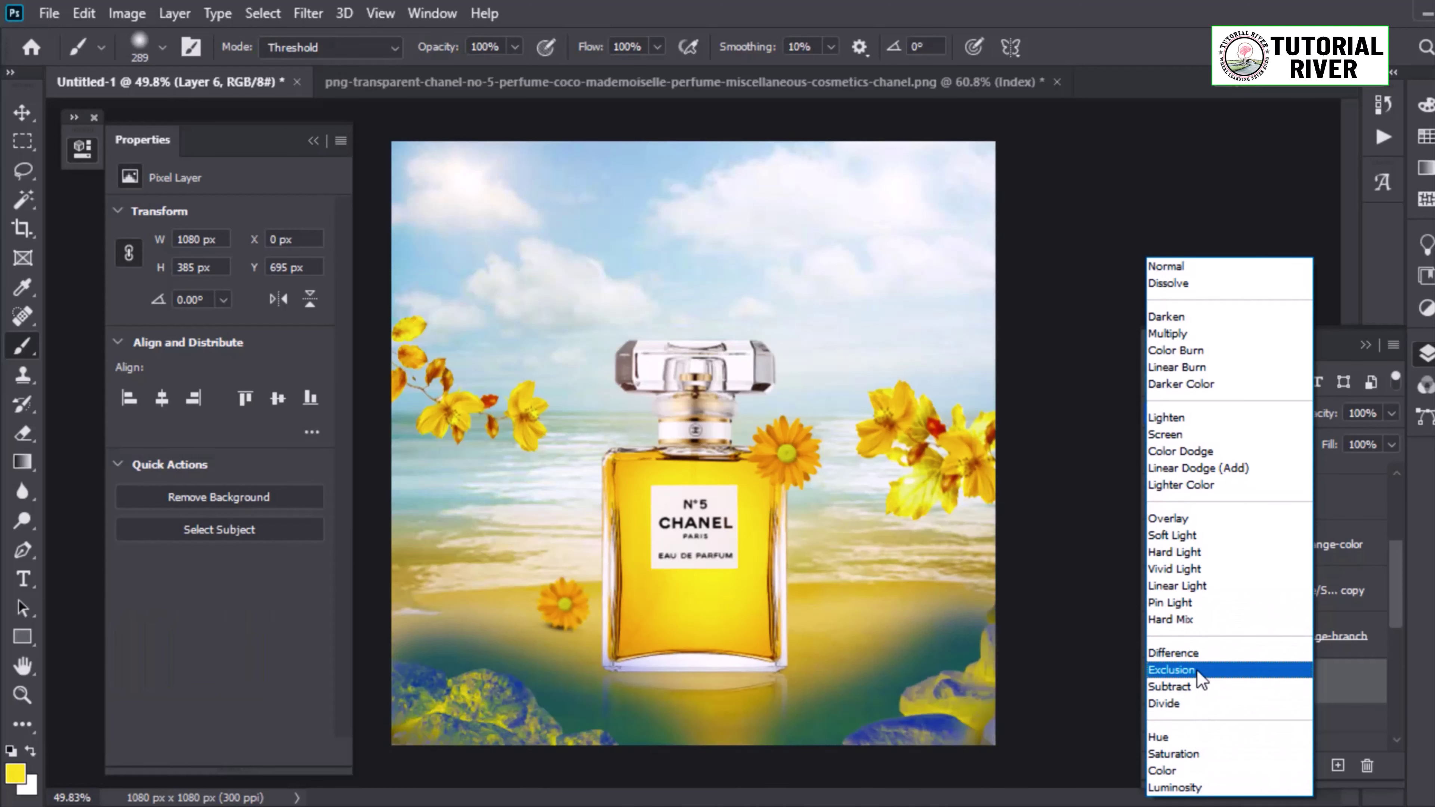
pyautogui.click(1016, 642)
pyautogui.hotkey('ctrl', 'z')
pyautogui.hotkey('ctrl', 'z')
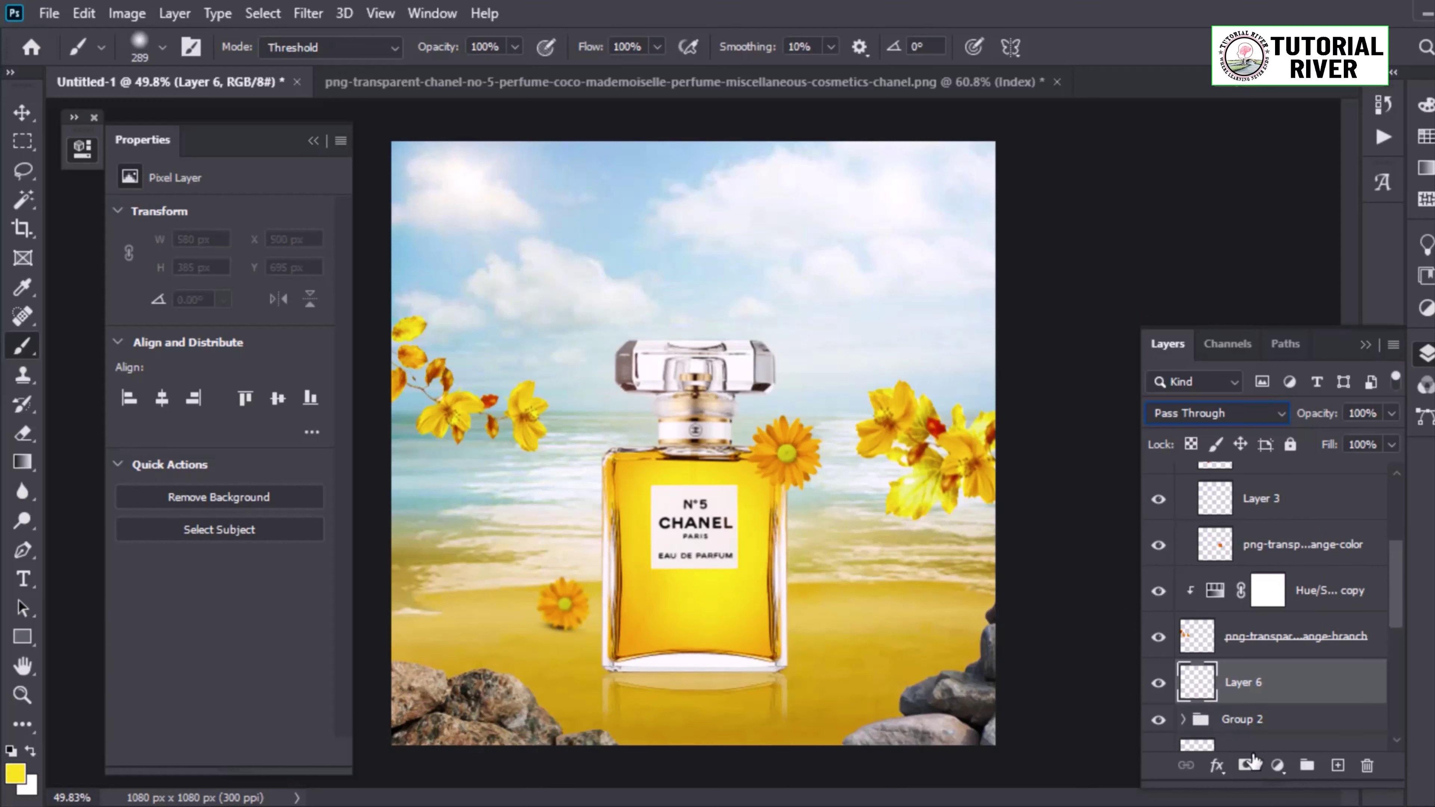
# Step: Add a colorized Hue/Saturation adjustment clipped to the stones layer
pyautogui.click(1277, 765)
pyautogui.click(1310, 544)
pyautogui.click(233, 417)
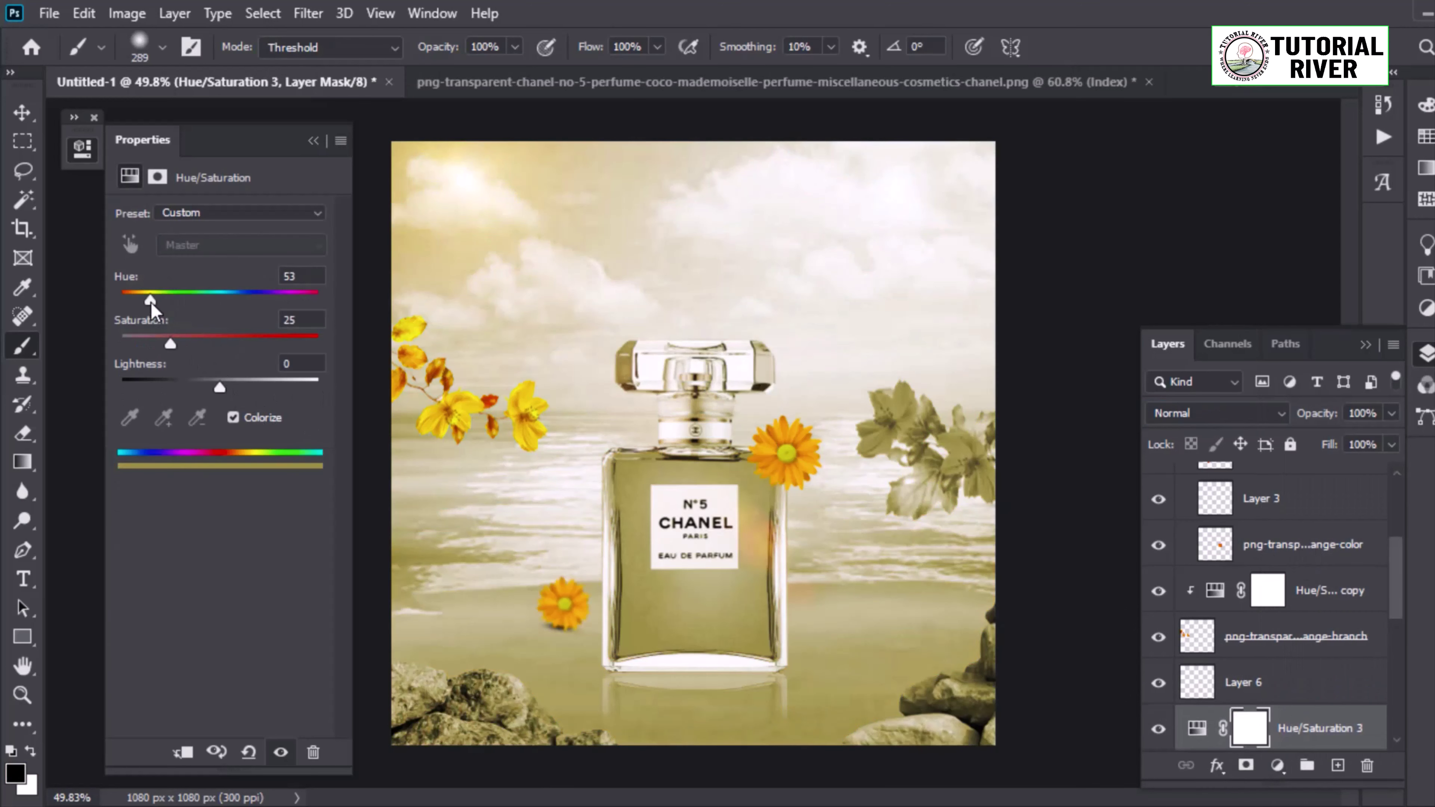
pyautogui.keyDown('alt'); pyautogui.click(1167, 697); pyautogui.keyUp('alt')
# Step: Set the stones' tint to Hue 49, Saturation 64 and Lightness 0
pyautogui.moveTo(150, 299); pyautogui.dragTo(121, 300)
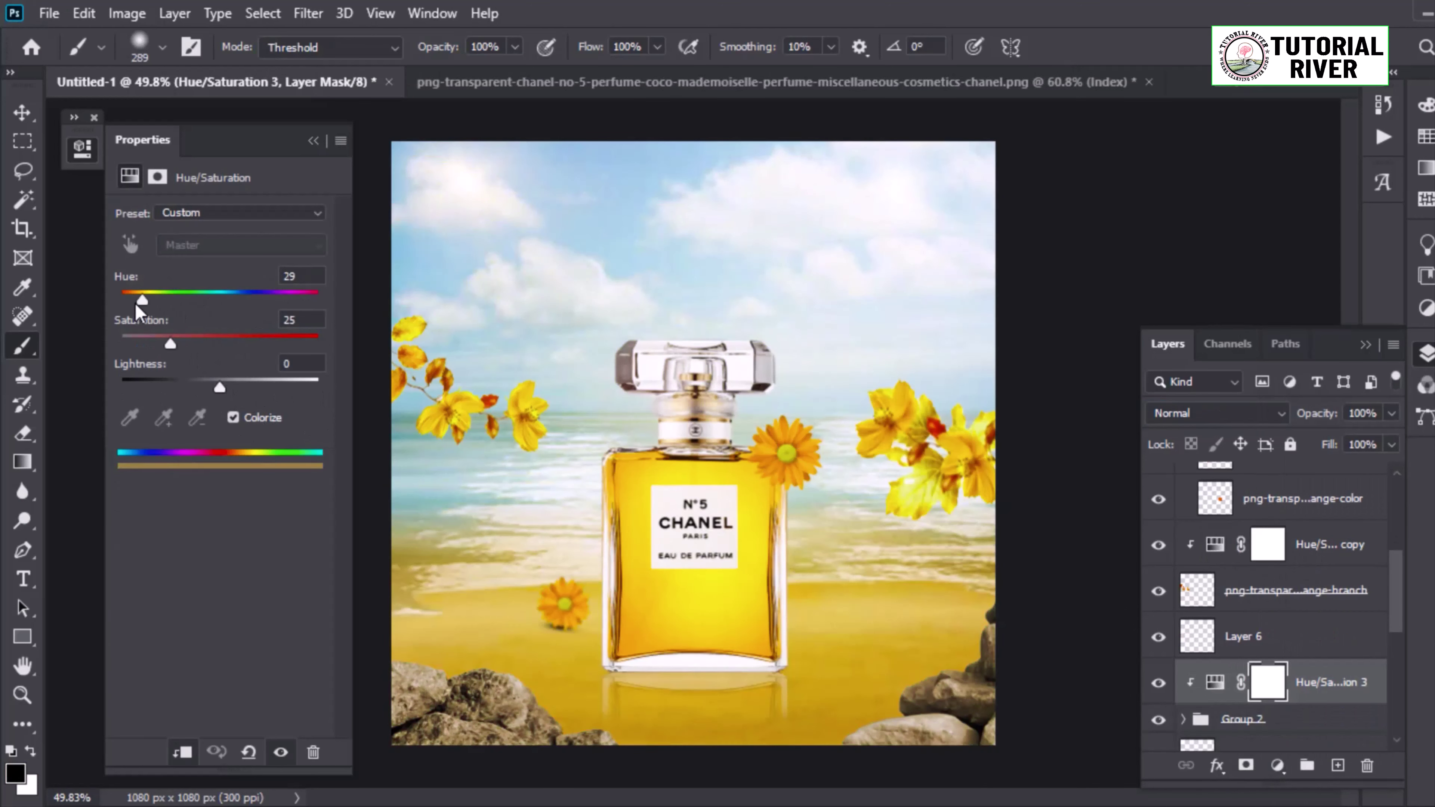
pyautogui.moveTo(168, 343)
pyautogui.mouseDown()
pyautogui.moveTo(207, 344)
pyautogui.moveTo(148, 300)
pyautogui.mouseUp()
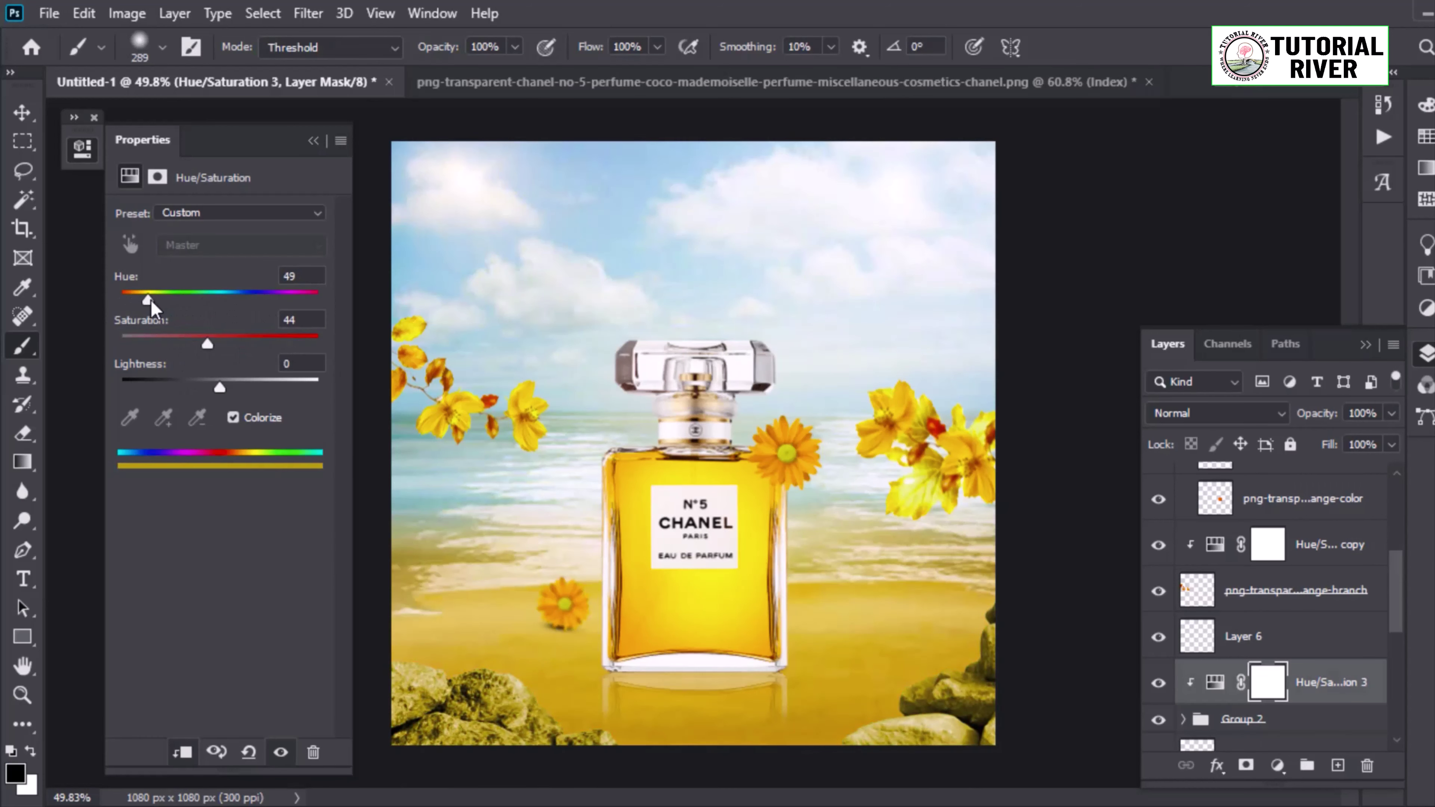
pyautogui.moveTo(208, 344); pyautogui.dragTo(256, 343)
pyautogui.scroll(-3, 785, 481)
pyautogui.scroll(2, 849, 410)
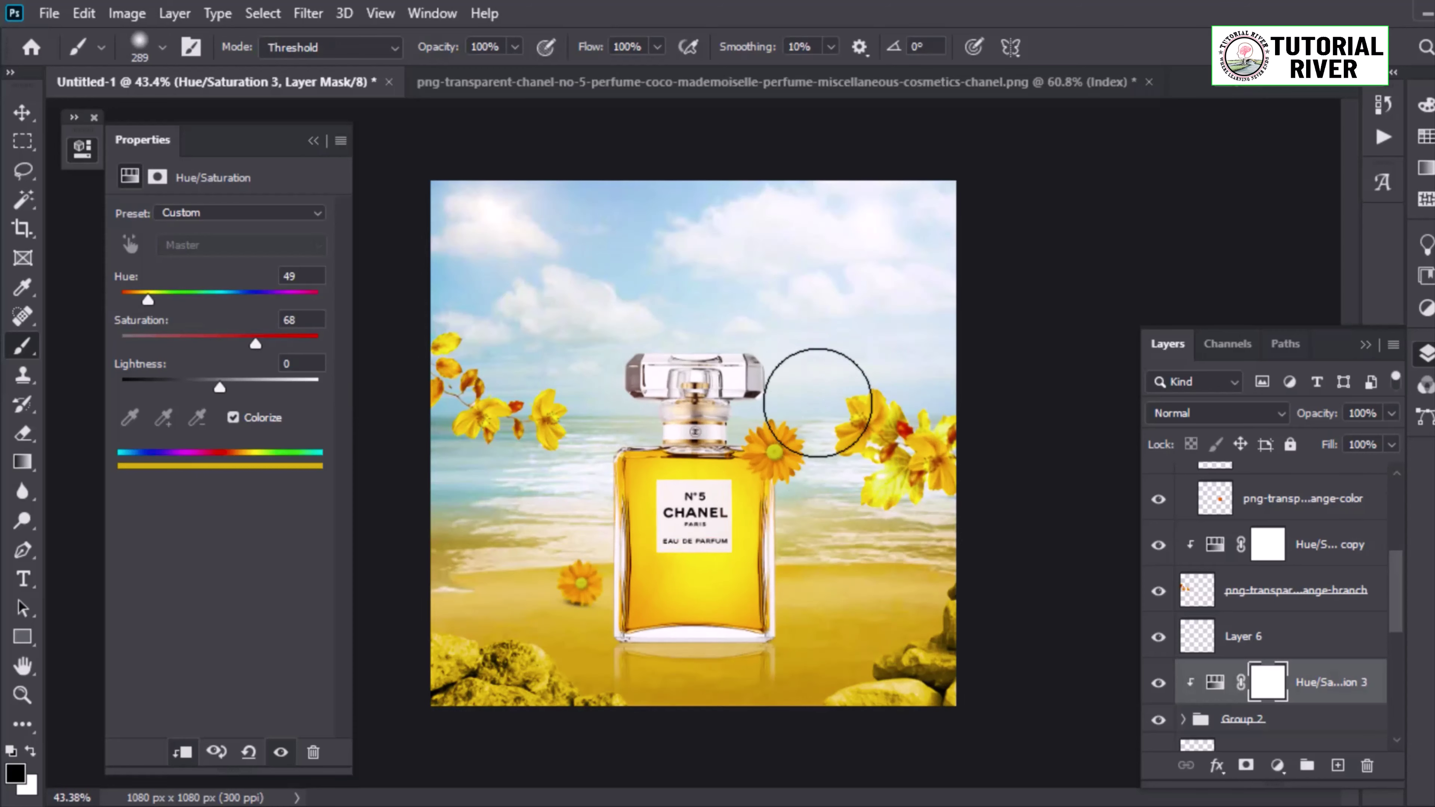
pyautogui.moveTo(159, 298)
pyautogui.mouseDown()
pyautogui.moveTo(308, 300)
pyautogui.moveTo(141, 302)
pyautogui.mouseUp()
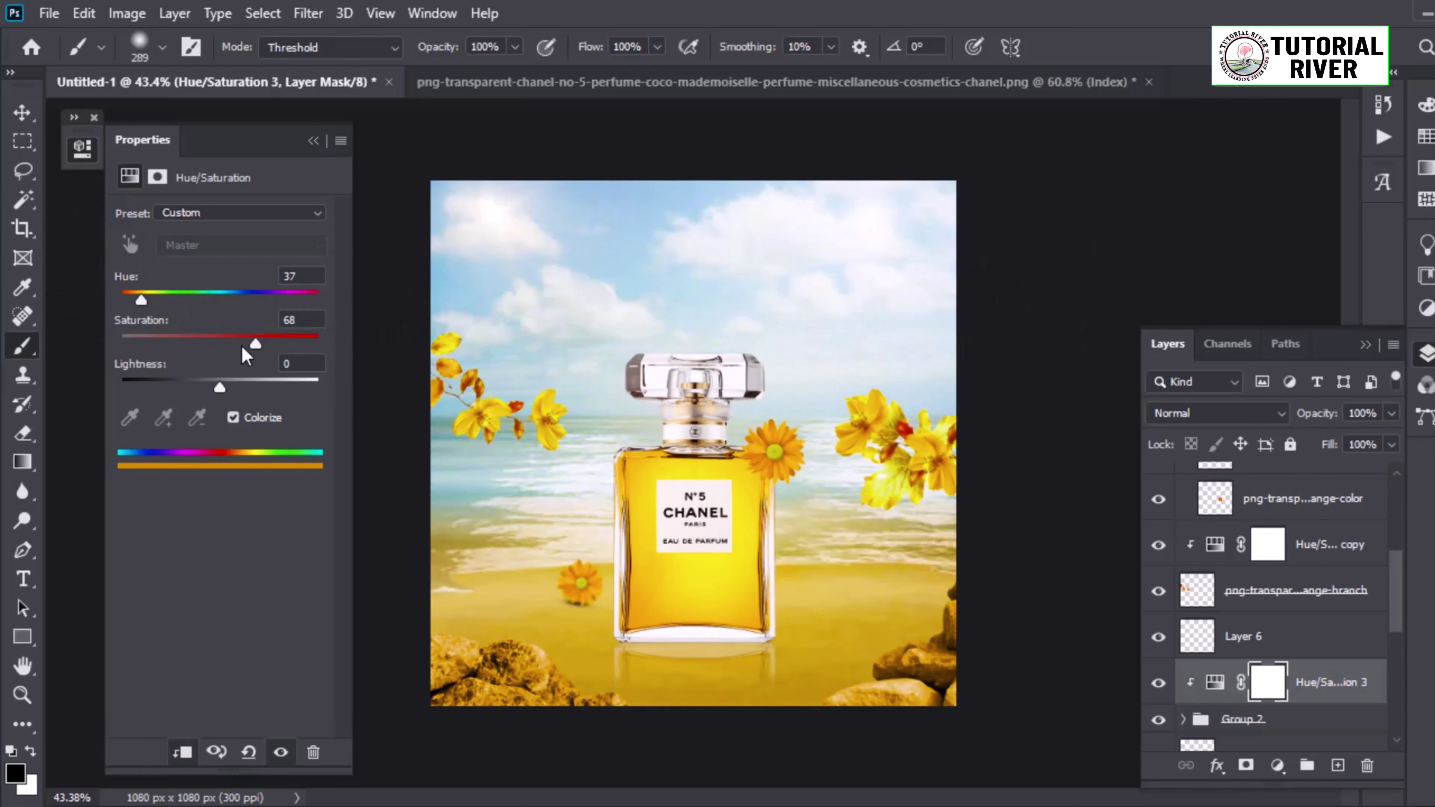
pyautogui.moveTo(229, 369)
pyautogui.mouseDown()
pyautogui.moveTo(199, 389)
pyautogui.moveTo(104, 390)
pyautogui.moveTo(220, 388)
pyautogui.mouseUp()
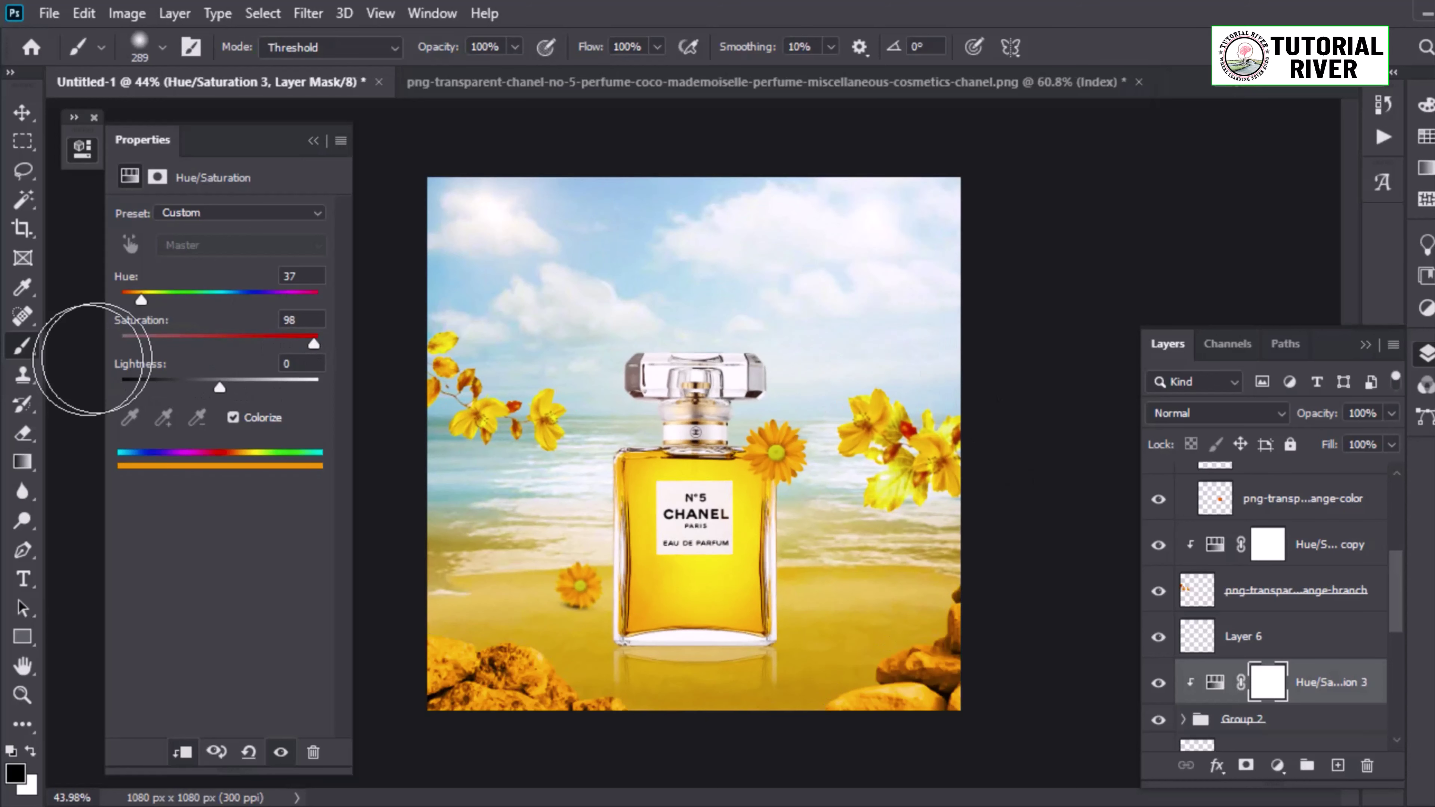
pyautogui.moveTo(141, 299)
pyautogui.mouseDown()
pyautogui.moveTo(123, 299)
pyautogui.moveTo(147, 300)
pyautogui.mouseUp()
pyautogui.moveTo(313, 344); pyautogui.dragTo(257, 340)
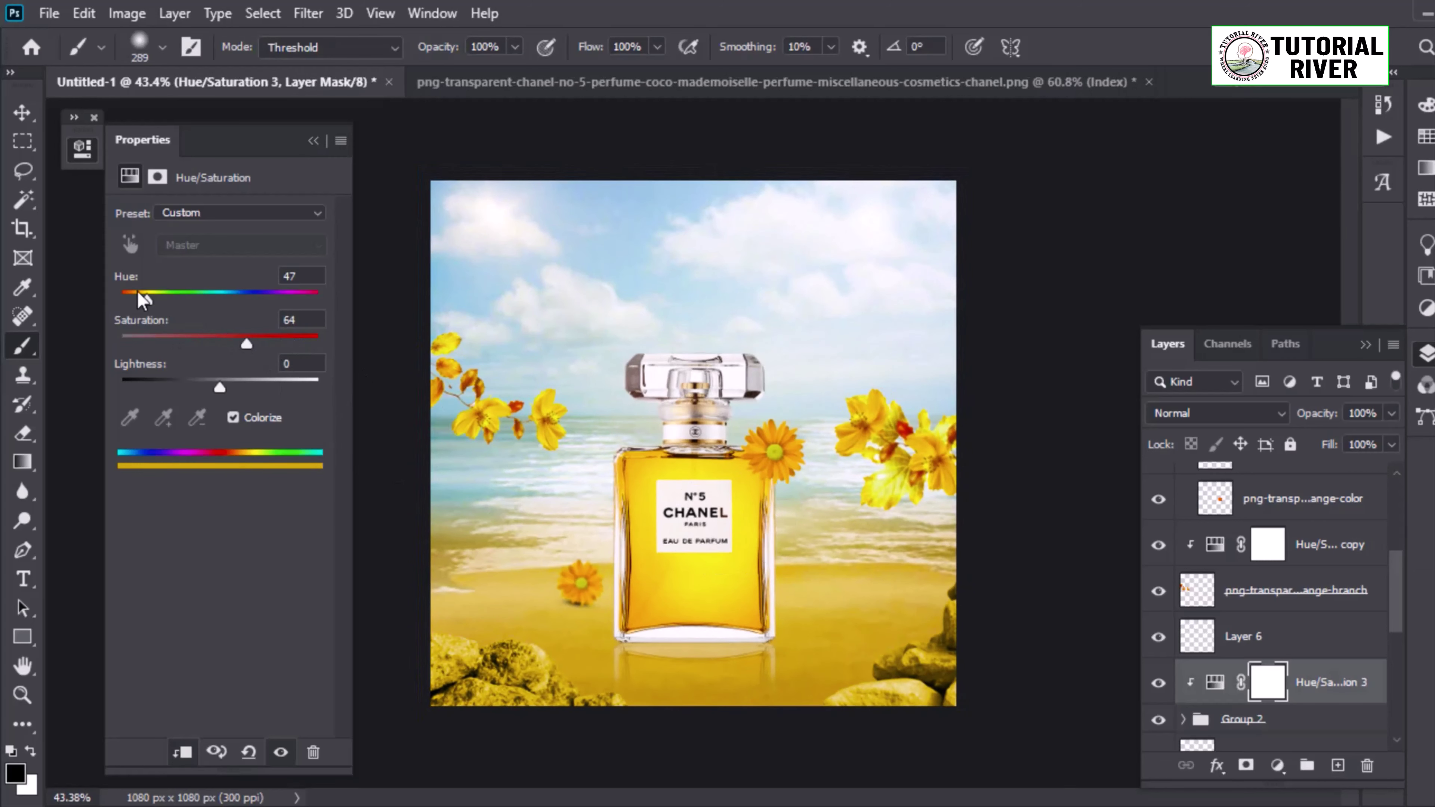
pyautogui.moveTo(143, 300); pyautogui.dragTo(148, 300)
pyautogui.moveTo(656, 507); pyautogui.dragTo(627, 507)
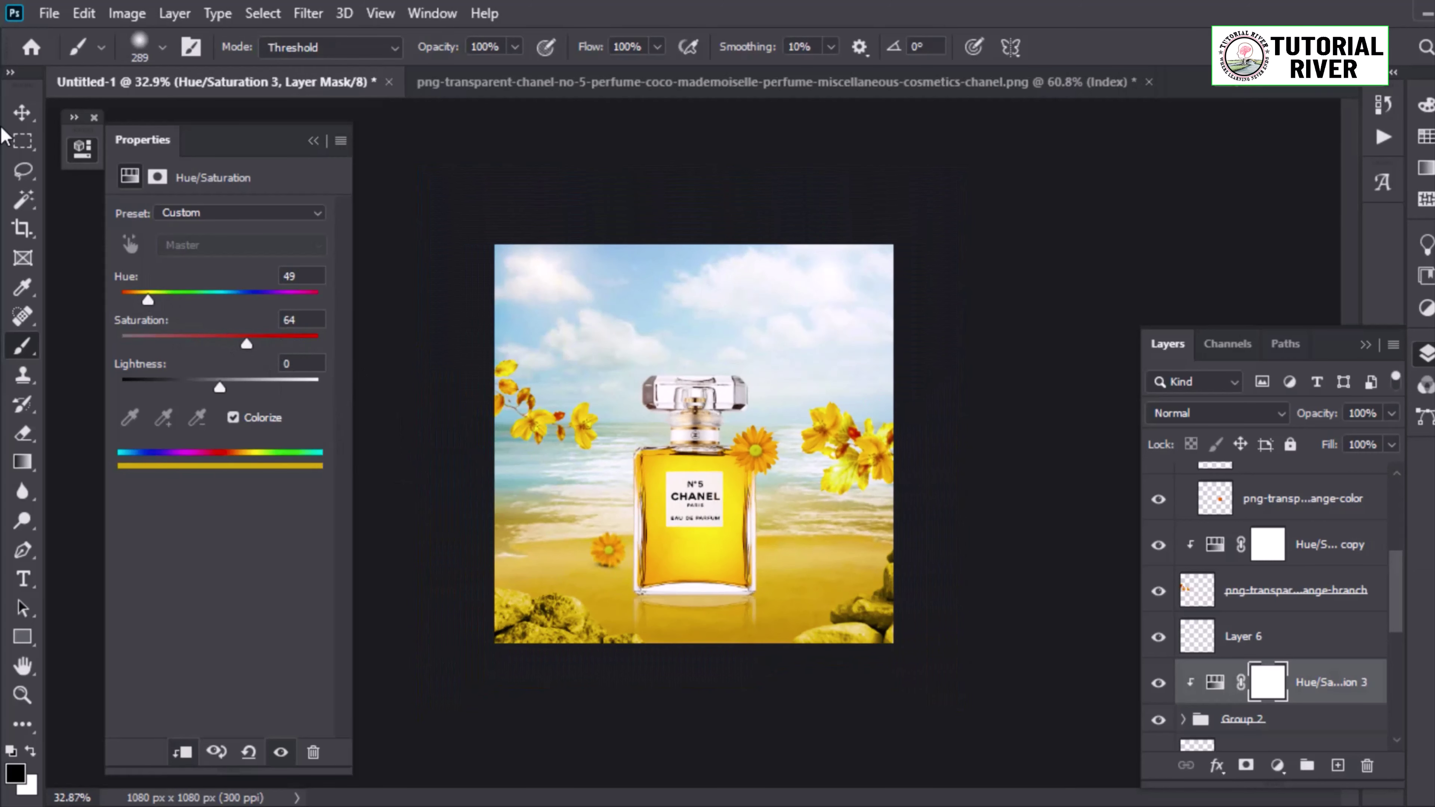
pyautogui.press('v')
pyautogui.scroll(5, 1271, 565)
# Step: Stamp visible layers into merged Layer 7 and test a Clarity change in Camera Raw
pyautogui.click(1243, 484)
pyautogui.hotkey('ctrl', 'alt', 'shift', 'e')
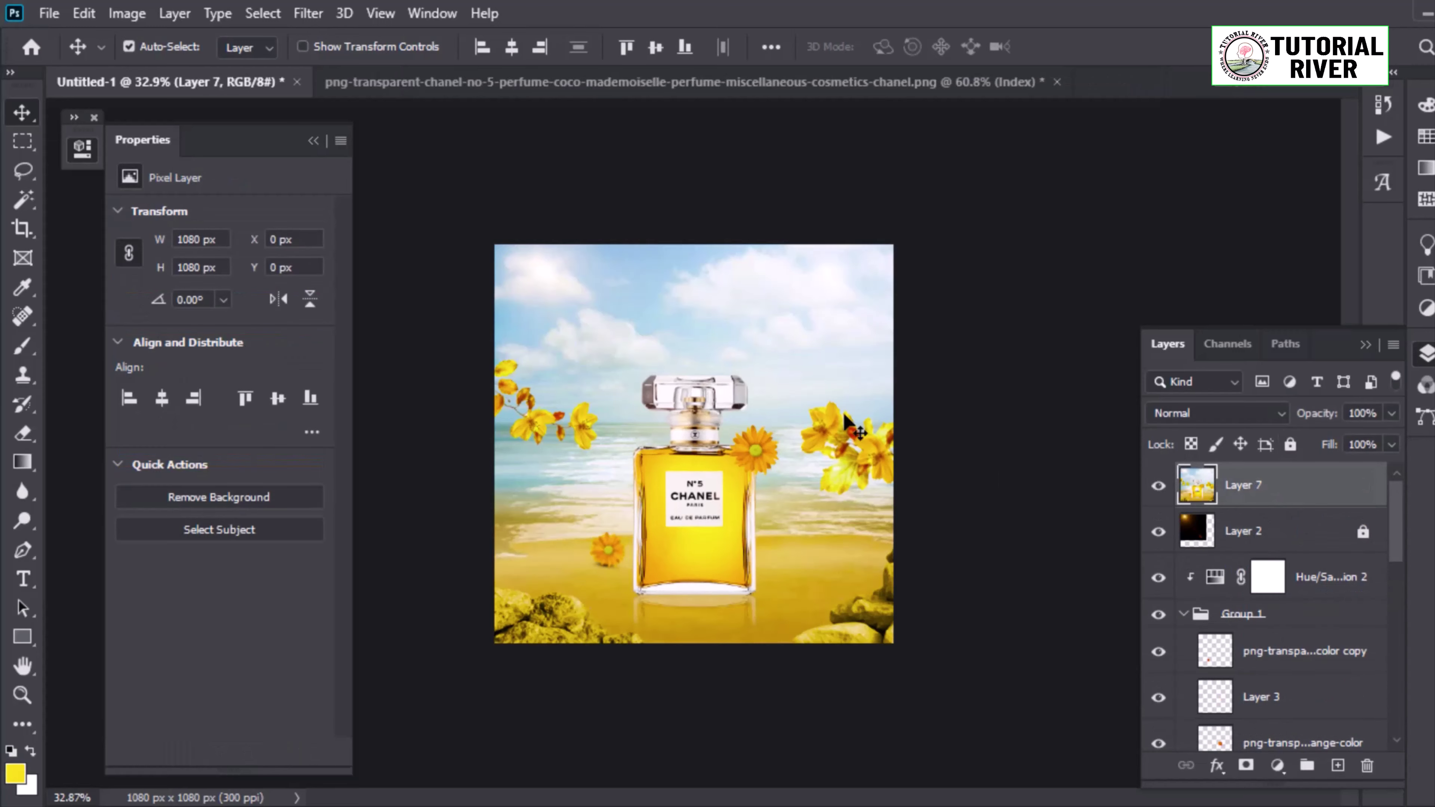
pyautogui.click(308, 13)
pyautogui.click(362, 141)
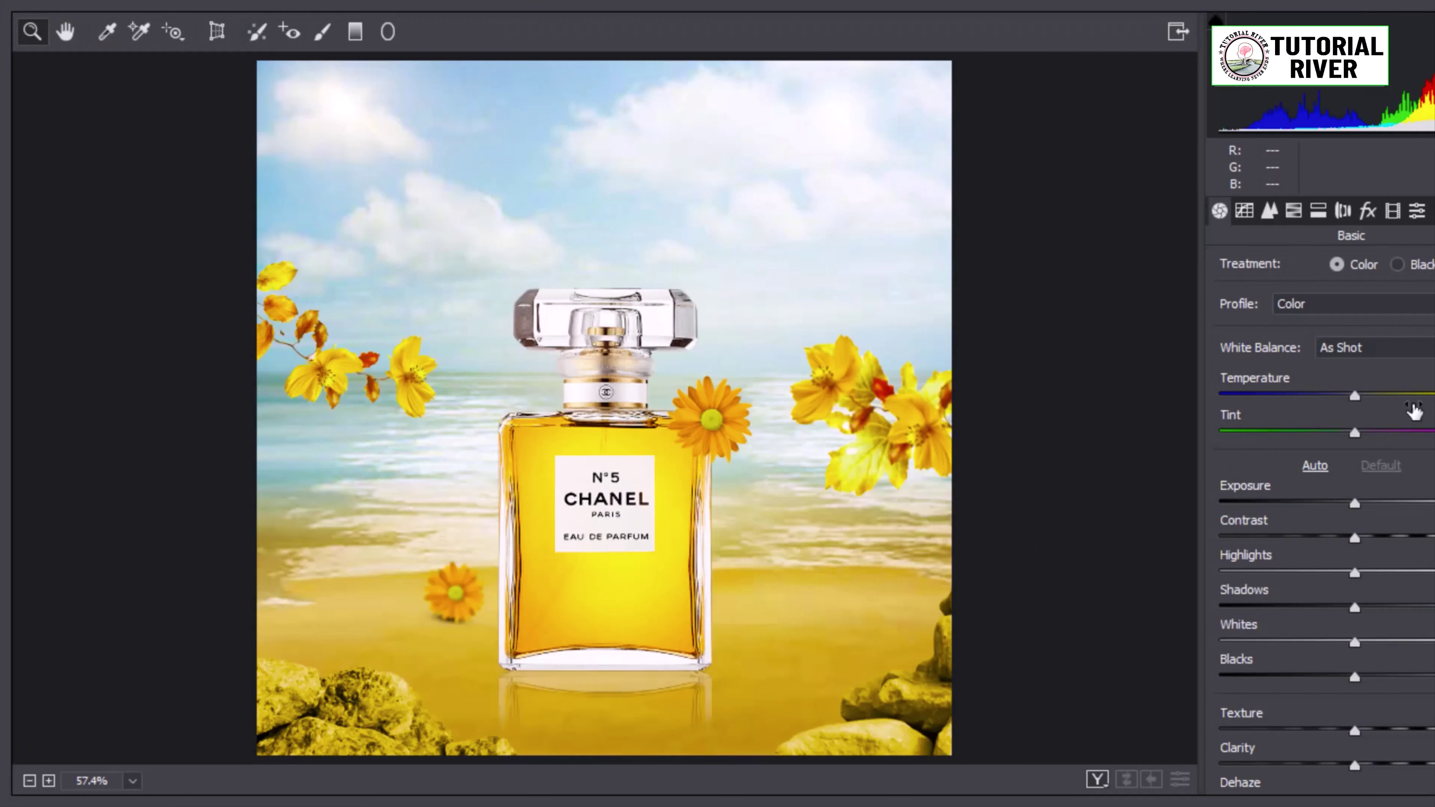
pyautogui.moveTo(1356, 396)
pyautogui.mouseDown()
pyautogui.moveTo(1393, 395)
pyautogui.moveTo(1355, 395)
pyautogui.mouseUp()
pyautogui.scroll(-2, 1374, 691)
pyautogui.moveTo(1354, 653)
pyautogui.mouseDown()
pyautogui.moveTo(1416, 651)
pyautogui.moveTo(1366, 653)
pyautogui.moveTo(1398, 618)
pyautogui.mouseUp()
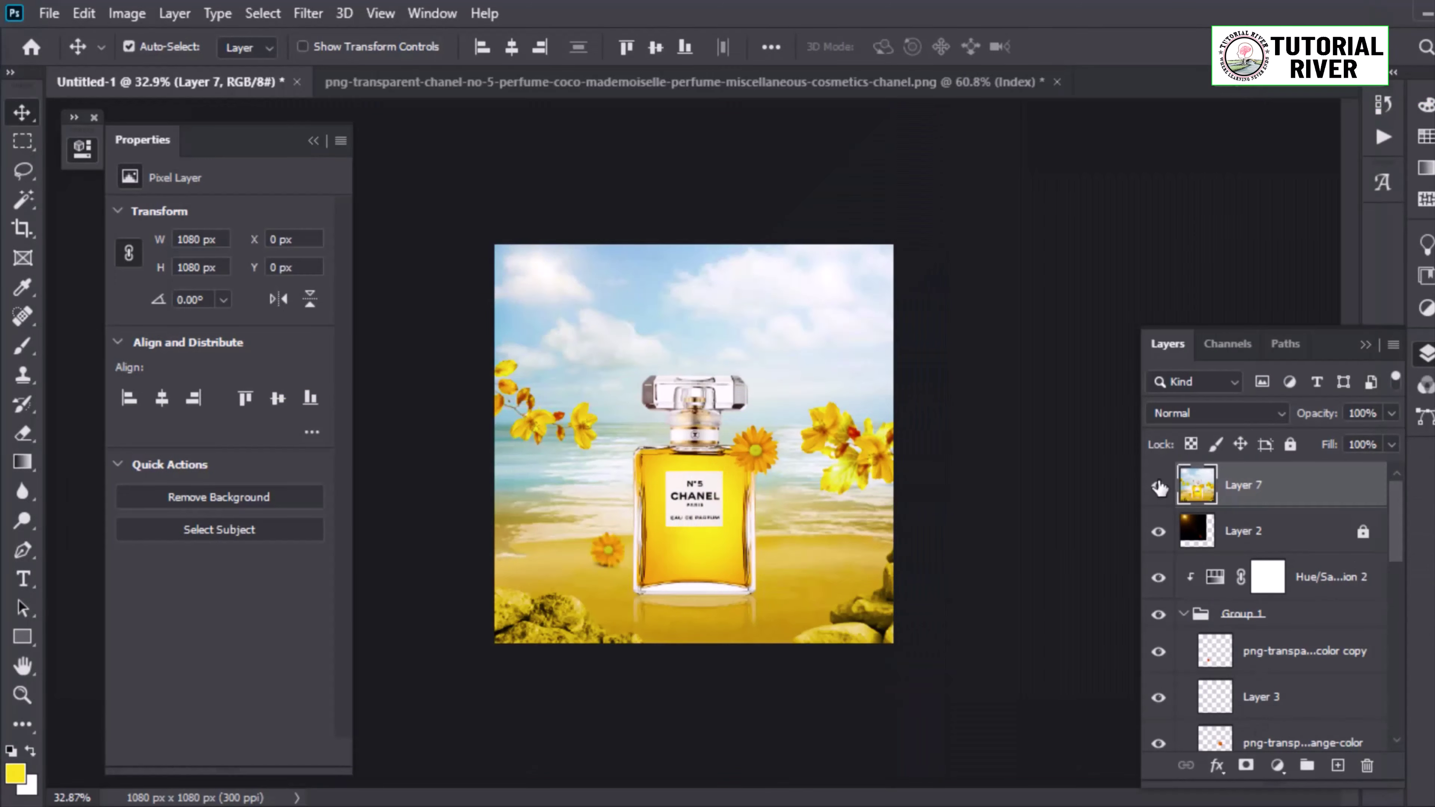
# Step: Apply a 2.2-pixel Gaussian Blur to the bottom-left stones and to stone-png-4
pyautogui.click(567, 623)
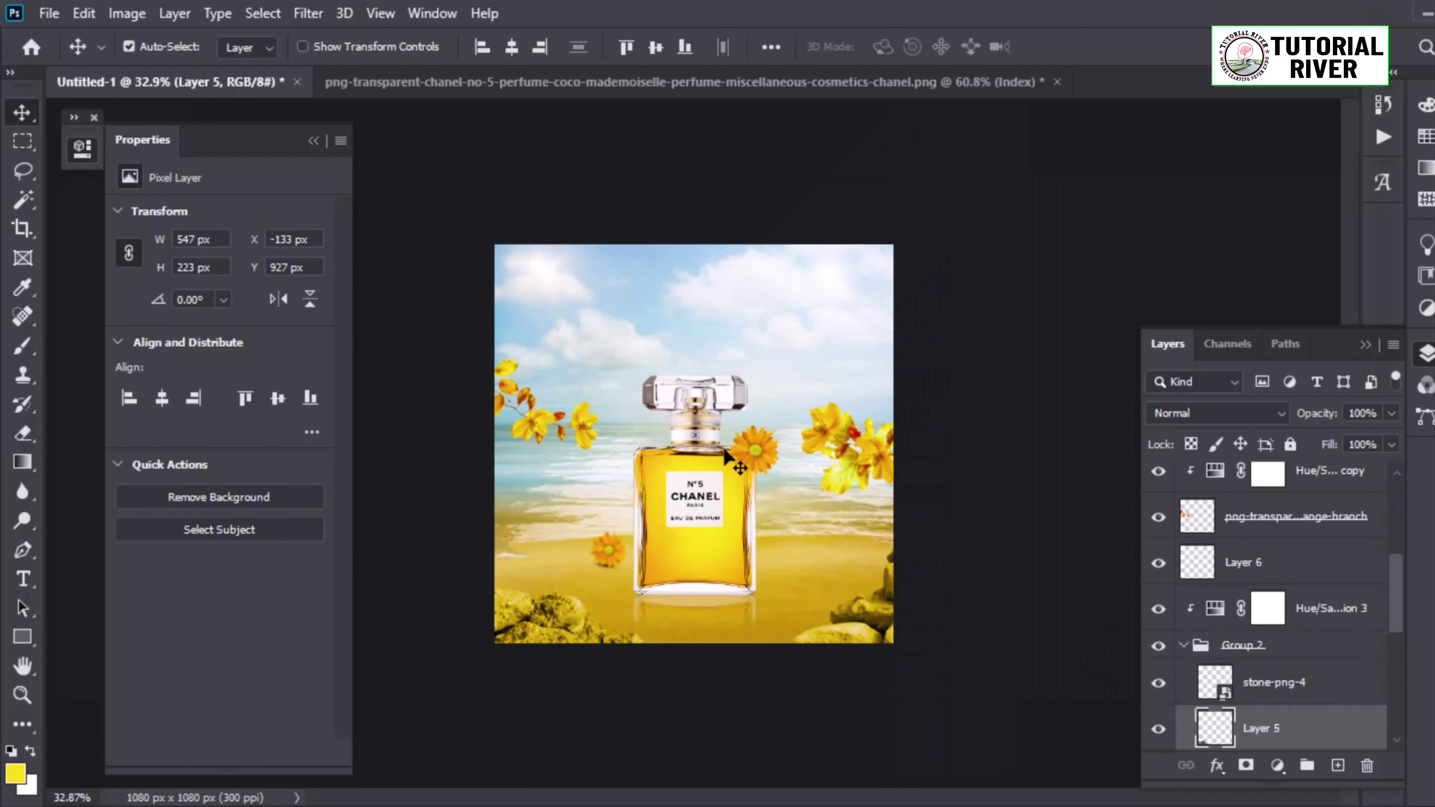
pyautogui.click(317, 17)
pyautogui.moveTo(321, 266)
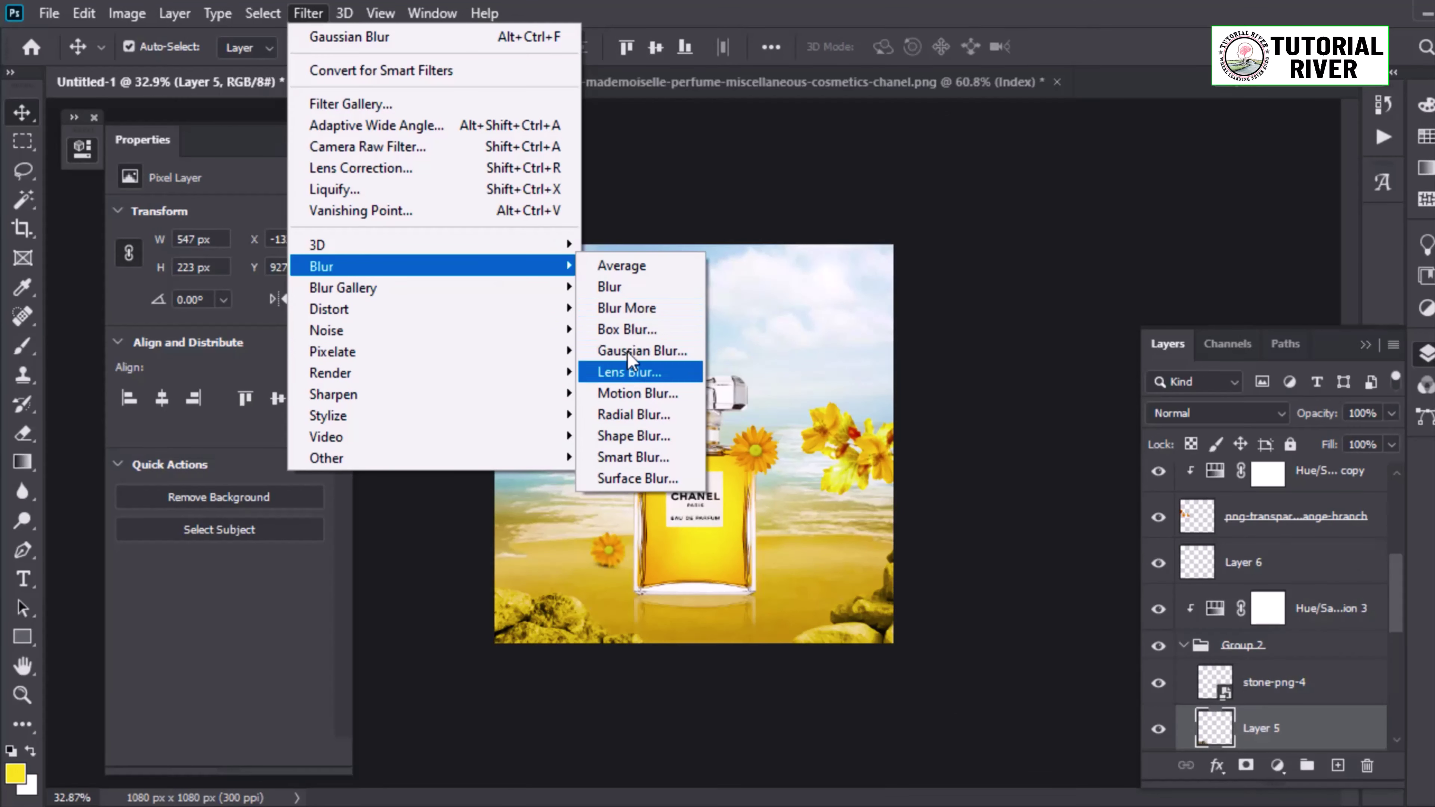
pyautogui.click(628, 348)
pyautogui.moveTo(896, 512); pyautogui.dragTo(906, 510)
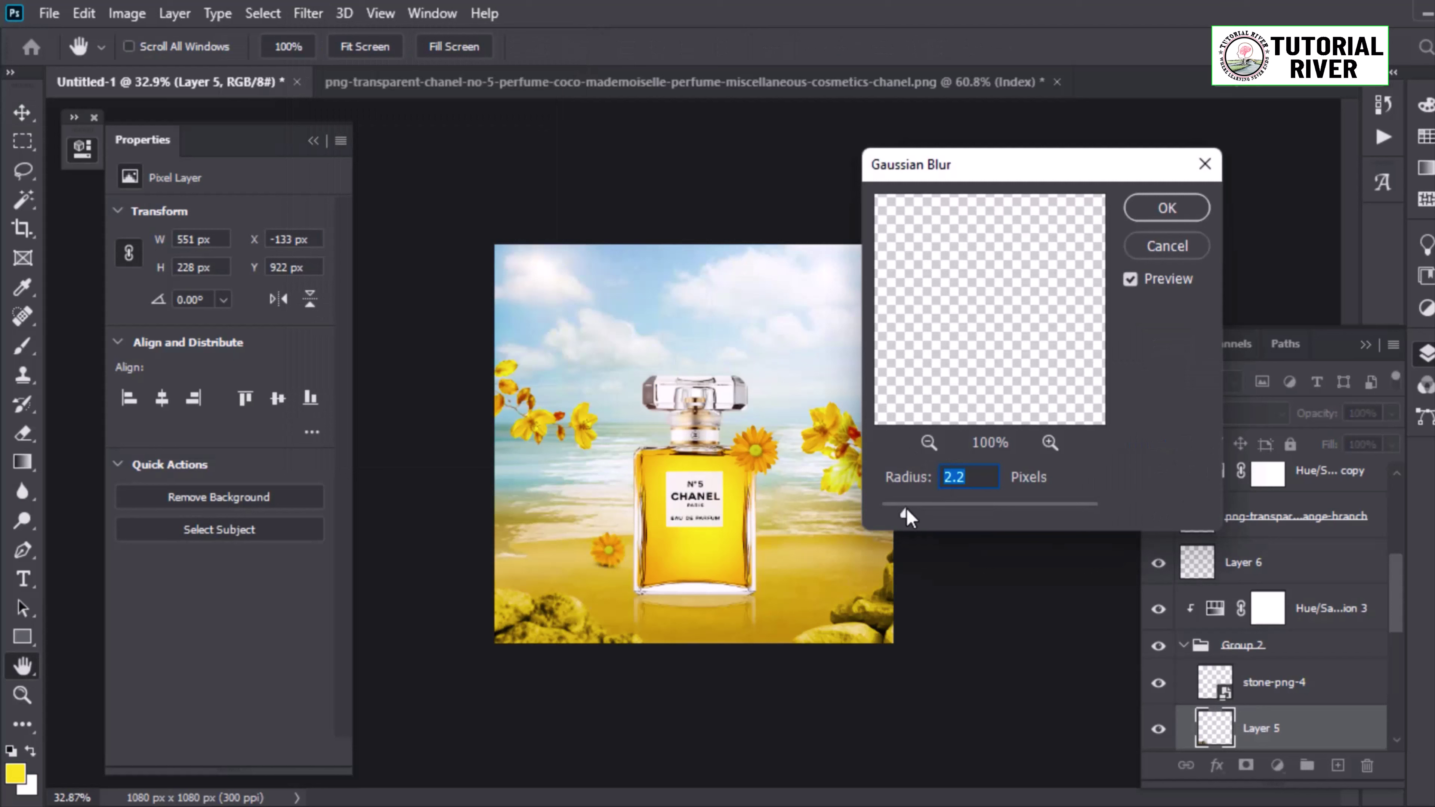
pyautogui.click(1167, 208)
pyautogui.click(1209, 683)
pyautogui.click(323, 13)
pyautogui.click(339, 36)
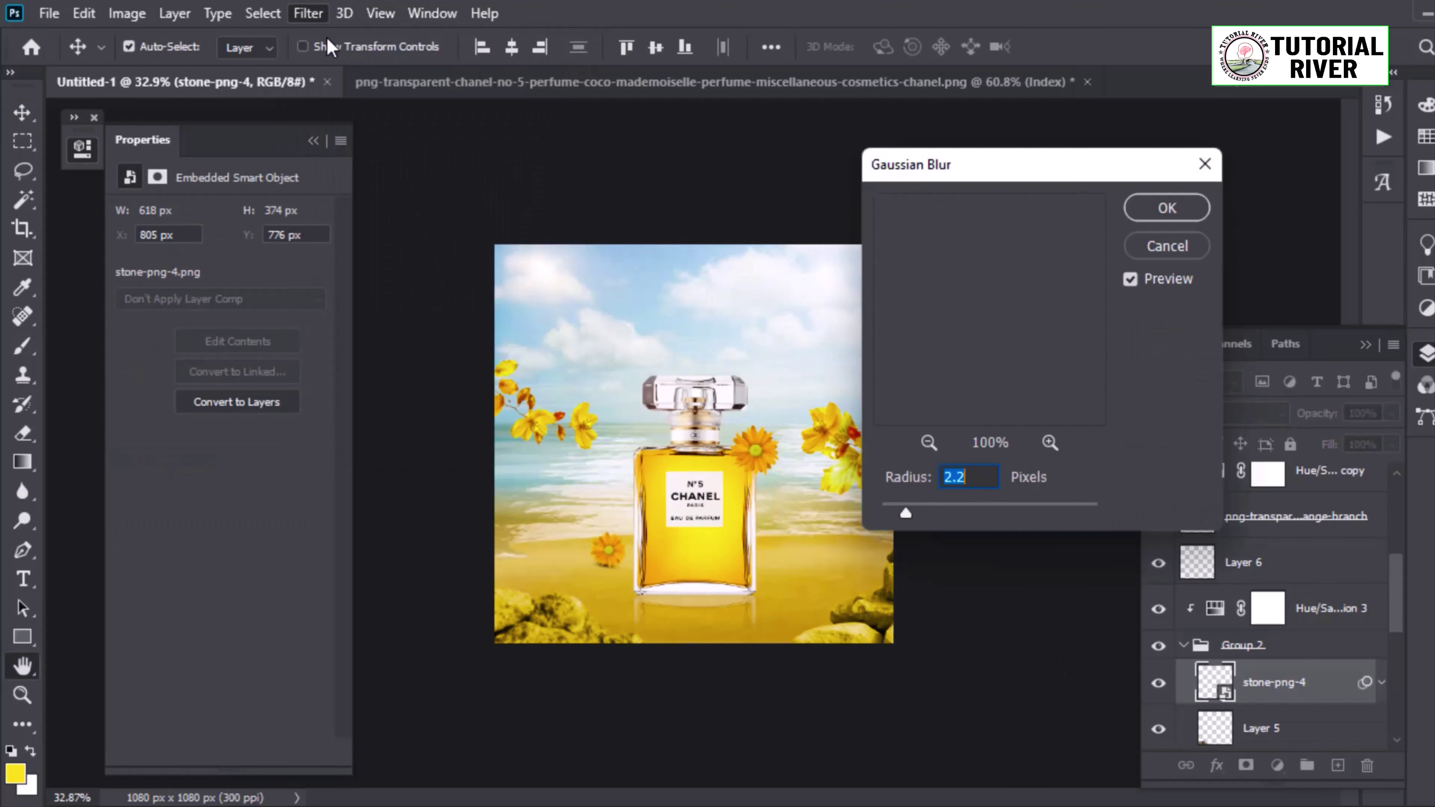
pyautogui.click(1166, 210)
# Step: Stamp all visible layers into a new merged Layer 7 at the top of the stack
pyautogui.scroll(5, 1259, 559)
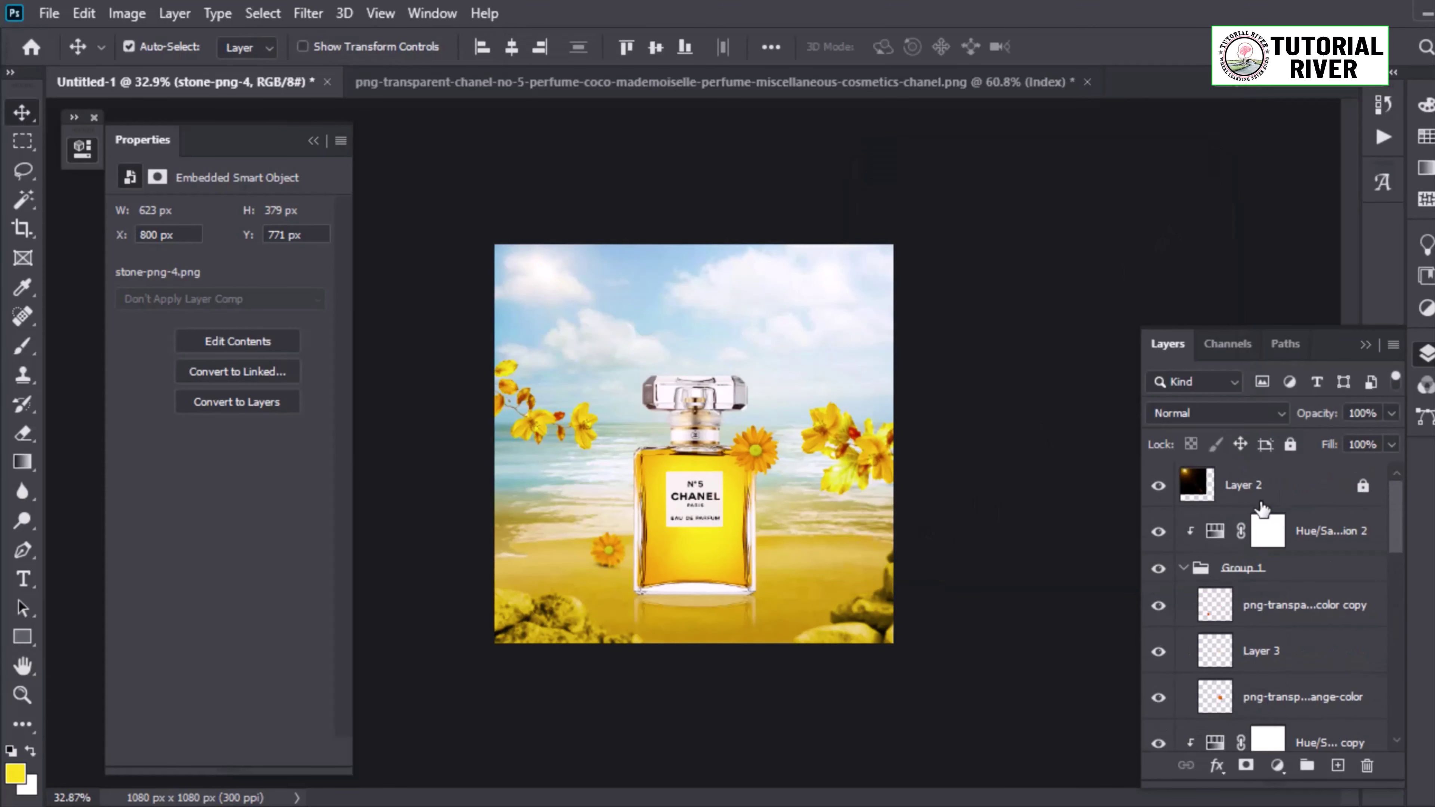
pyautogui.click(1265, 487)
pyautogui.hotkey('ctrl', 'shift', 'alt', 'e')
pyautogui.click(308, 13)
# Step: In Camera Raw on Layer 7, raise Dehaze, Texture and Vibrance
pyautogui.click(320, 146)
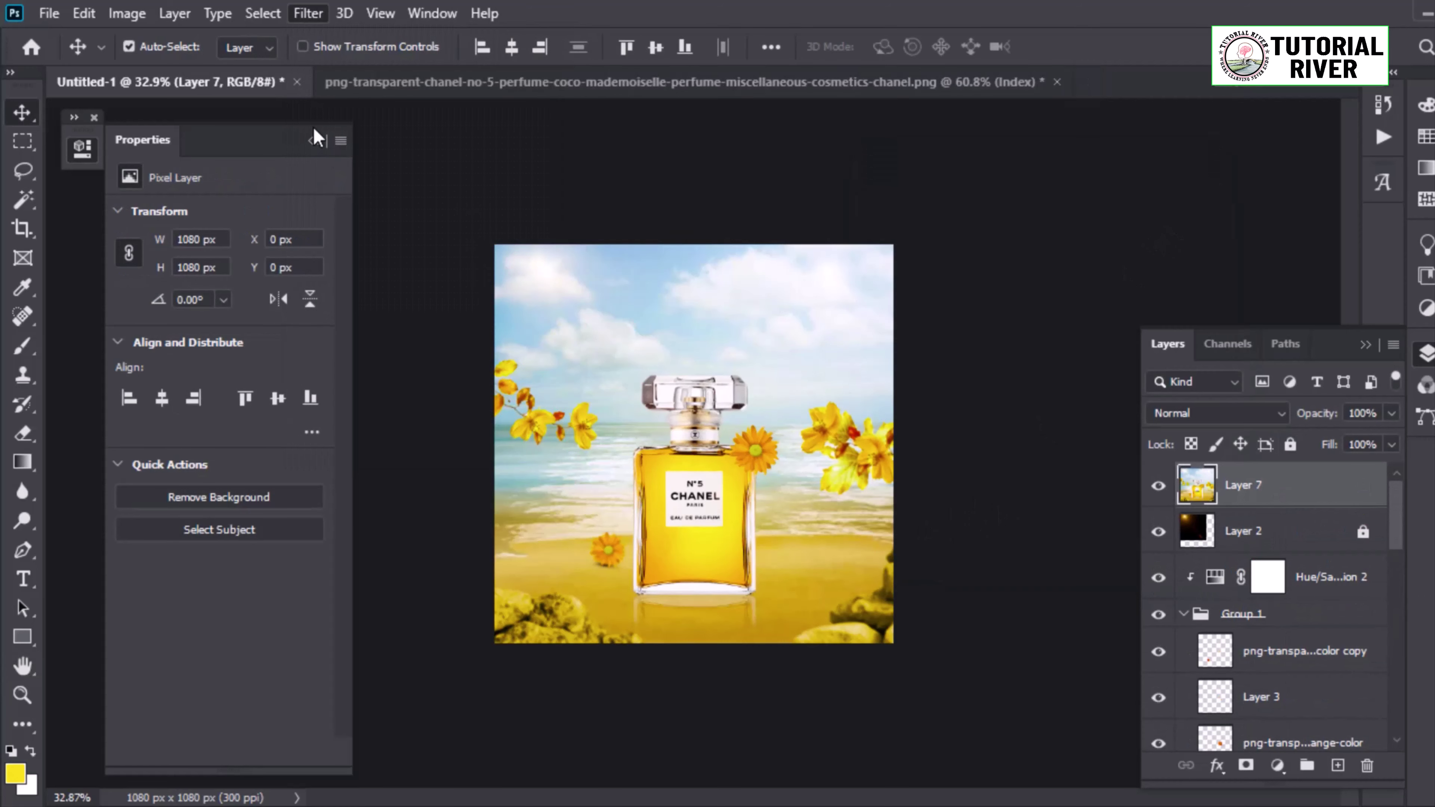
pyautogui.moveTo(1360, 688); pyautogui.dragTo(1420, 686)
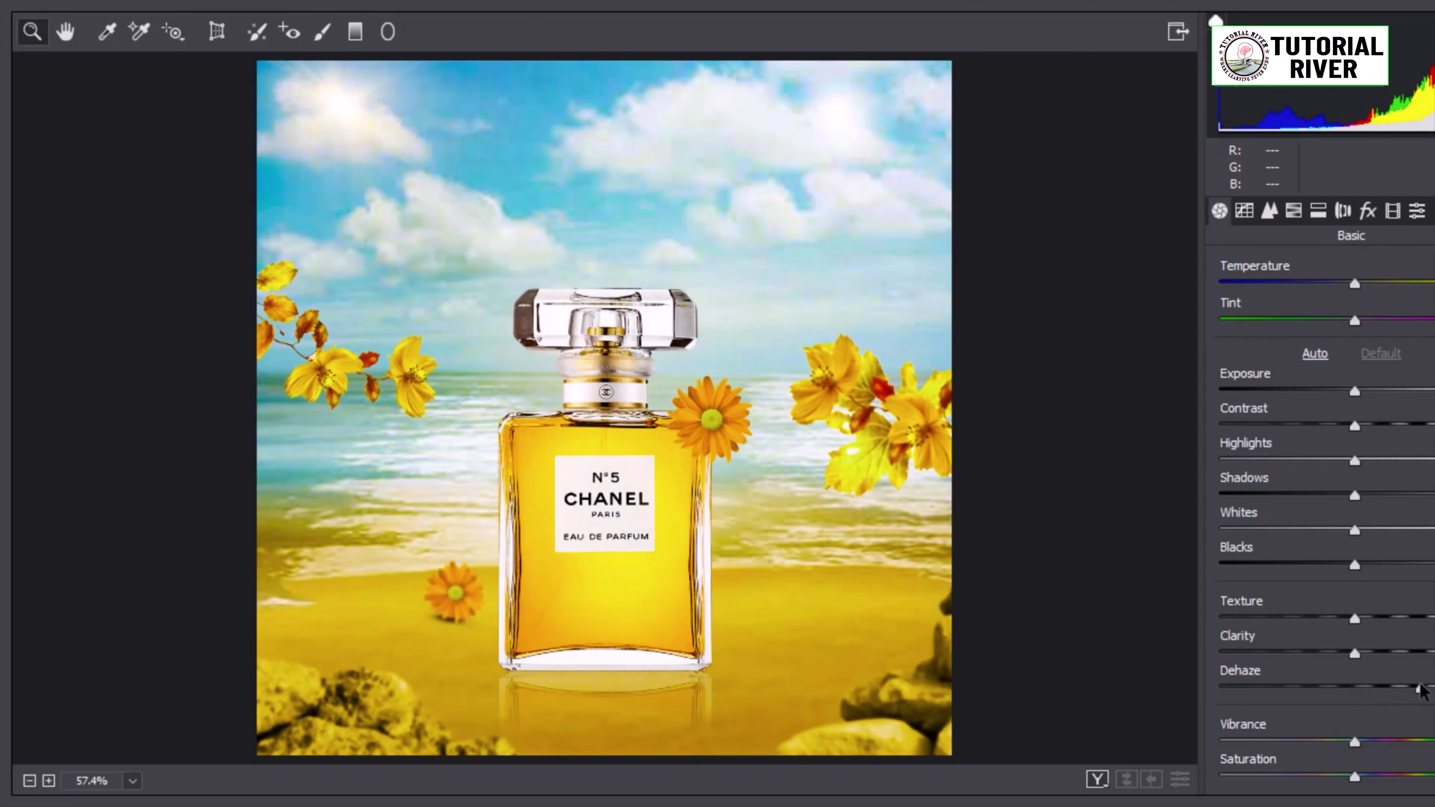
pyautogui.hotkey('ctrl', '-')
pyautogui.moveTo(1354, 617); pyautogui.dragTo(1403, 654)
pyautogui.doubleClick(1402, 654)
pyautogui.moveTo(1354, 741)
pyautogui.mouseDown()
pyautogui.moveTo(1413, 741)
pyautogui.moveTo(1333, 776)
pyautogui.mouseUp()
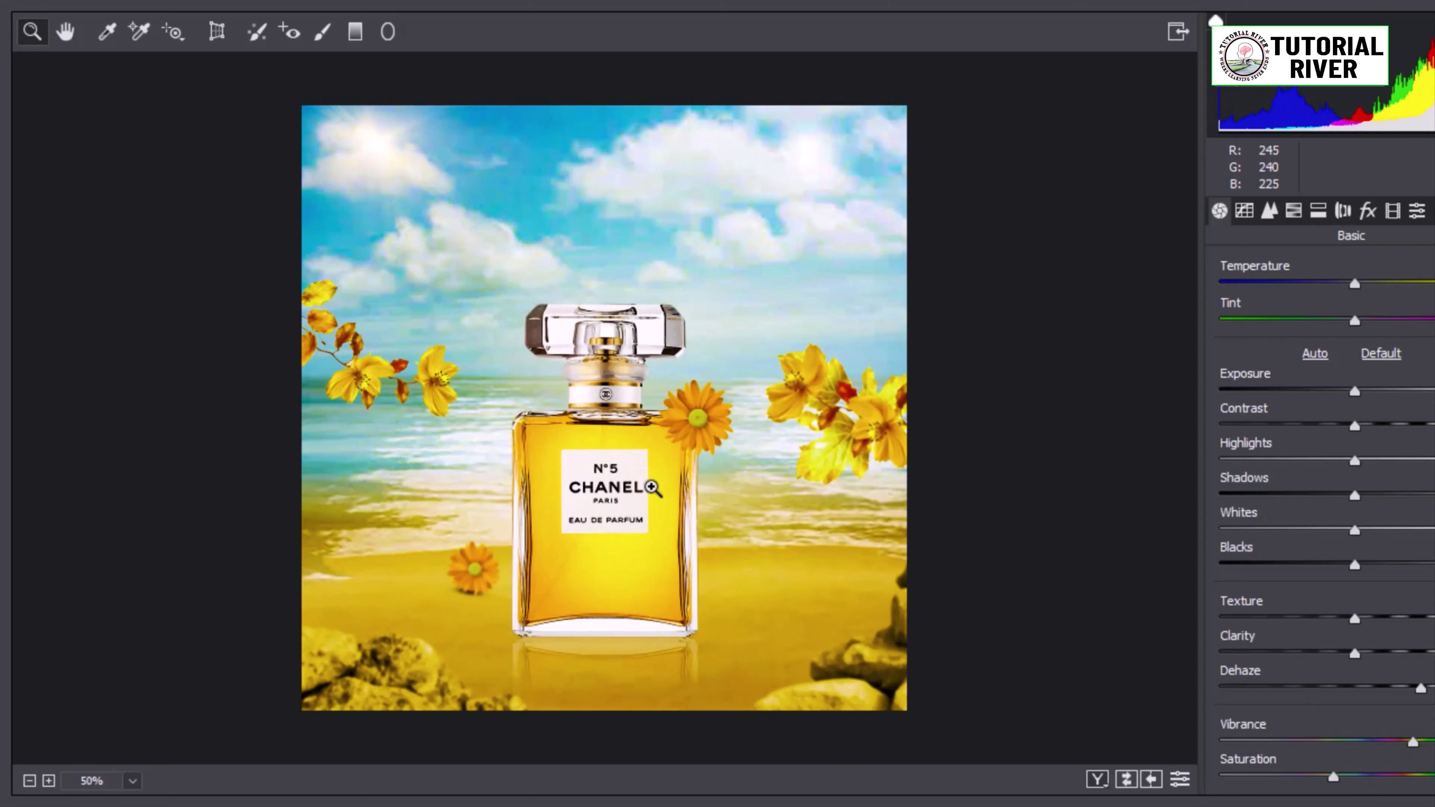
# Step: Increase Contrast, cool the Temperature slightly, adjust Tint, and apply the grade
pyautogui.scroll(2, 1324, 560)
pyautogui.scroll(-1, 1403, 740)
pyautogui.scroll(-1, 1423, 688)
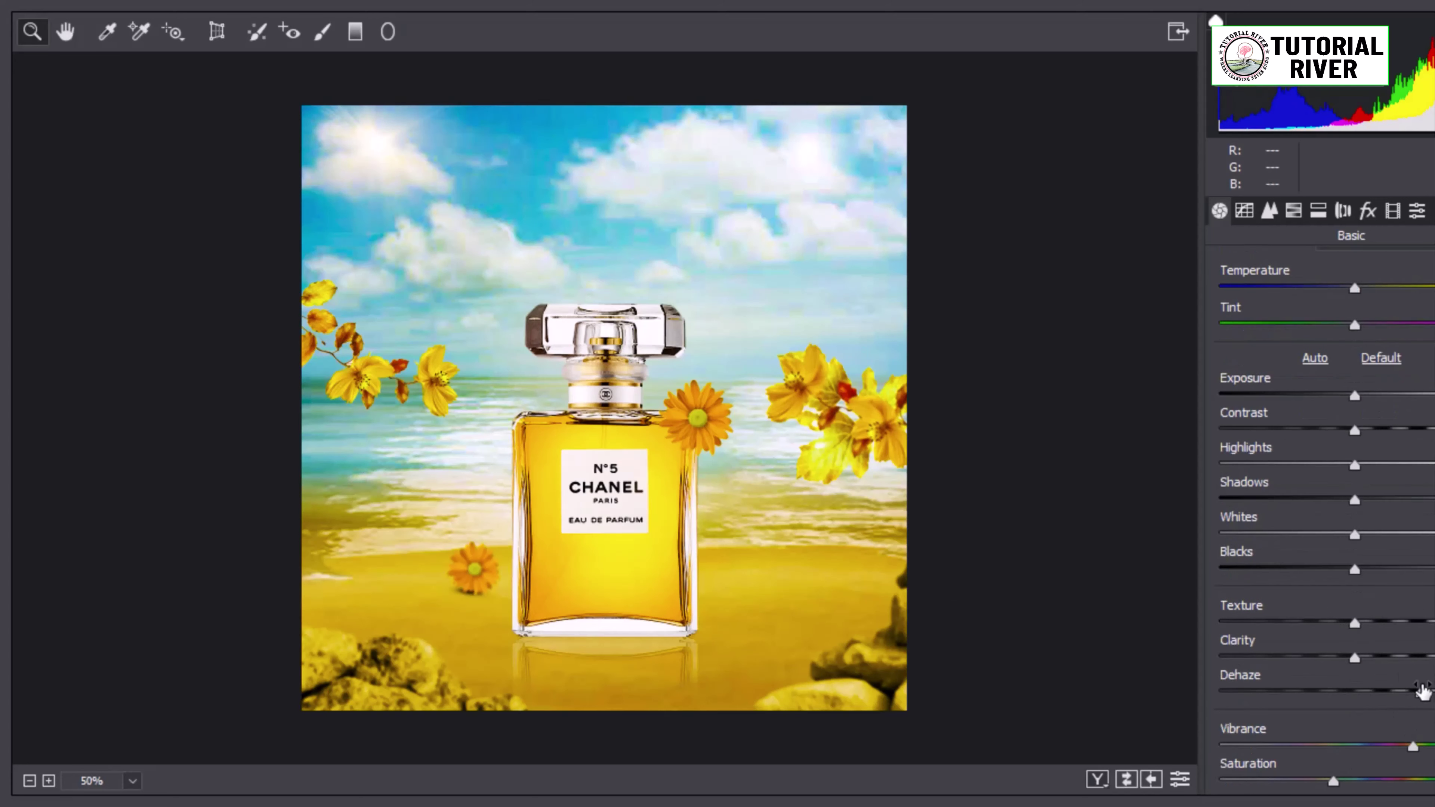
pyautogui.moveTo(1420, 688); pyautogui.dragTo(1370, 690)
pyautogui.moveTo(1355, 431); pyautogui.dragTo(1397, 431)
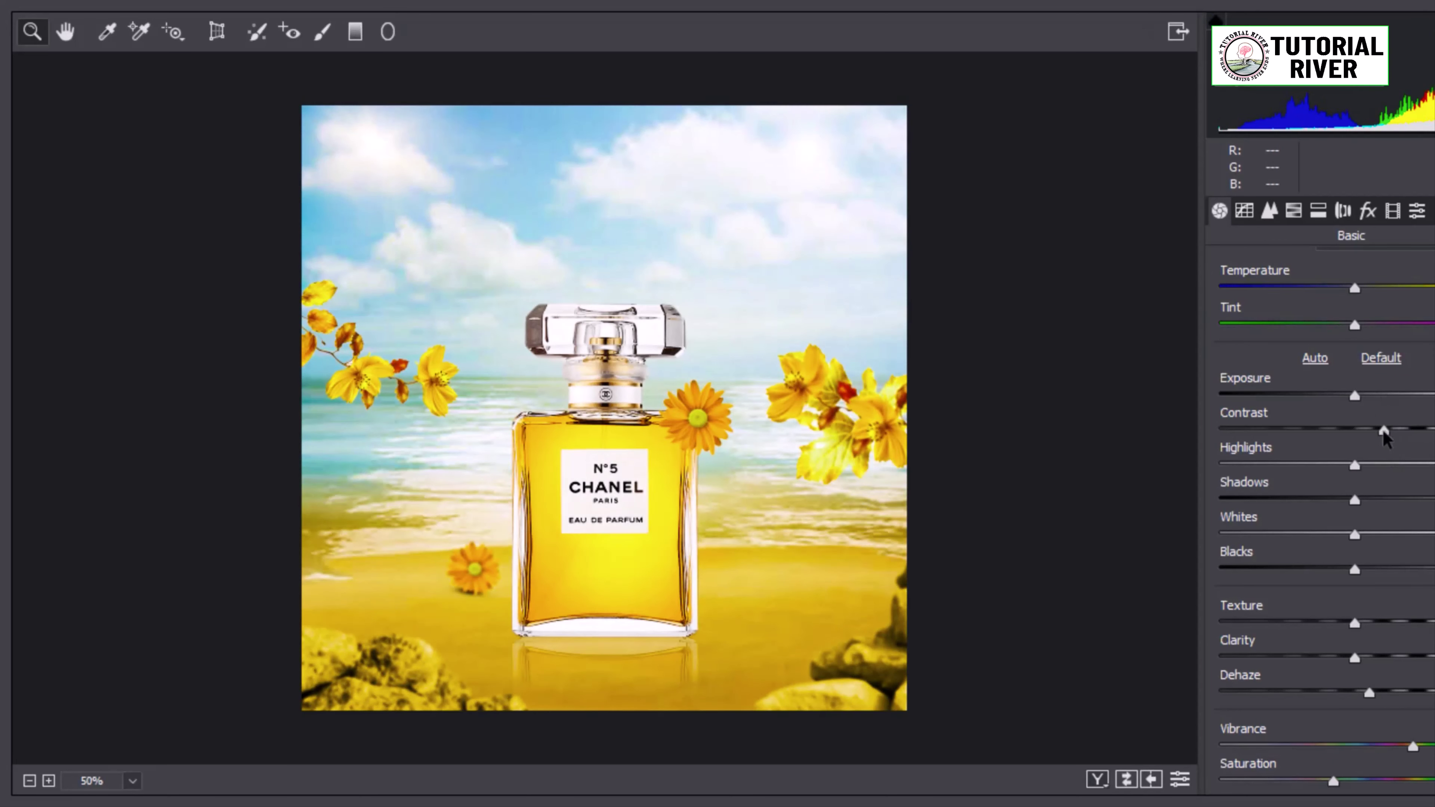
pyautogui.moveTo(1355, 288); pyautogui.dragTo(1334, 292)
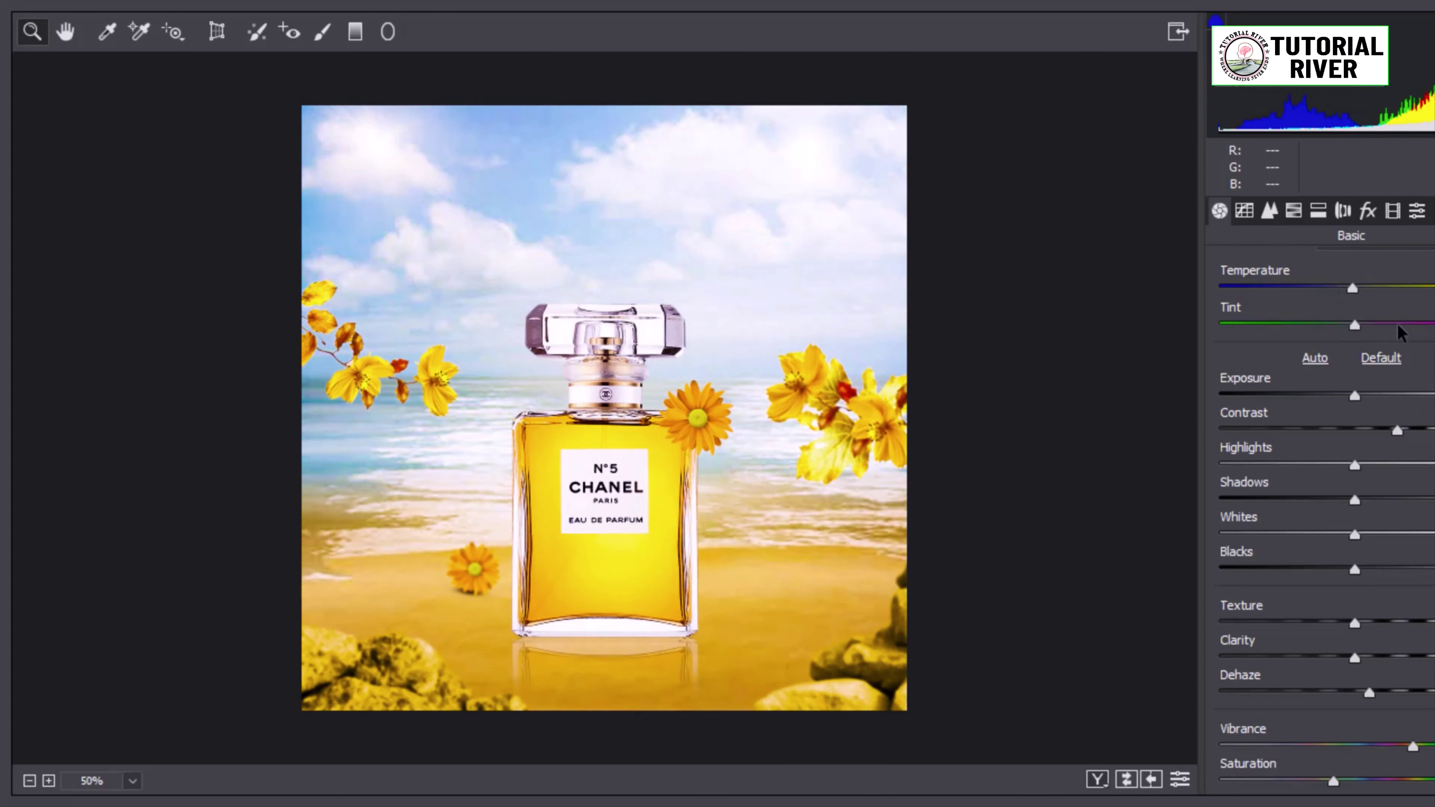
pyautogui.keyDown('alt'); pyautogui.click(846, 365); pyautogui.keyUp('alt')
pyautogui.moveTo(1355, 325); pyautogui.dragTo(1413, 325)
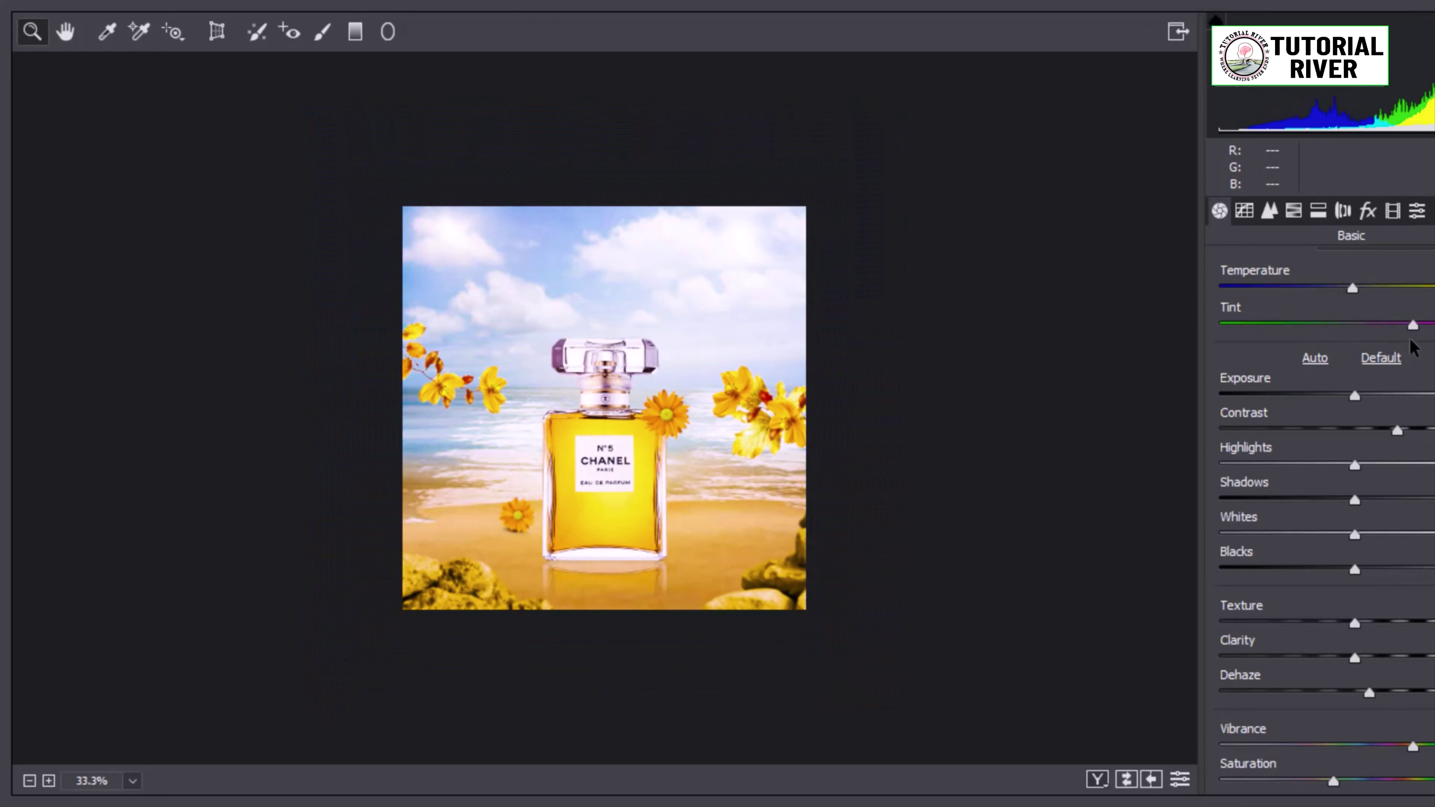
pyautogui.moveTo(1353, 290)
pyautogui.mouseDown()
pyautogui.moveTo(1367, 289)
pyautogui.moveTo(1338, 288)
pyautogui.mouseUp()
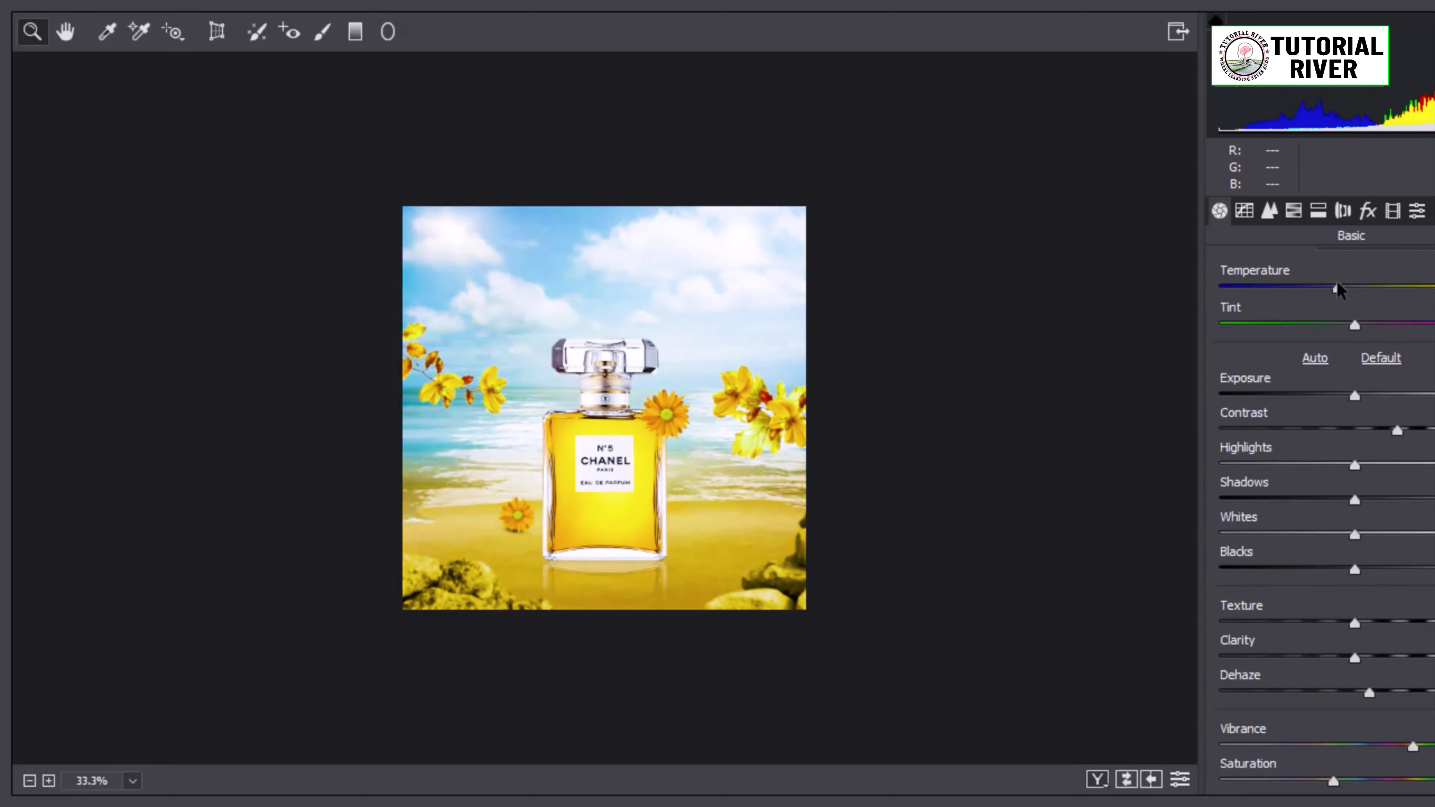
pyautogui.press('Return')
pyautogui.scroll(2, 809, 495)
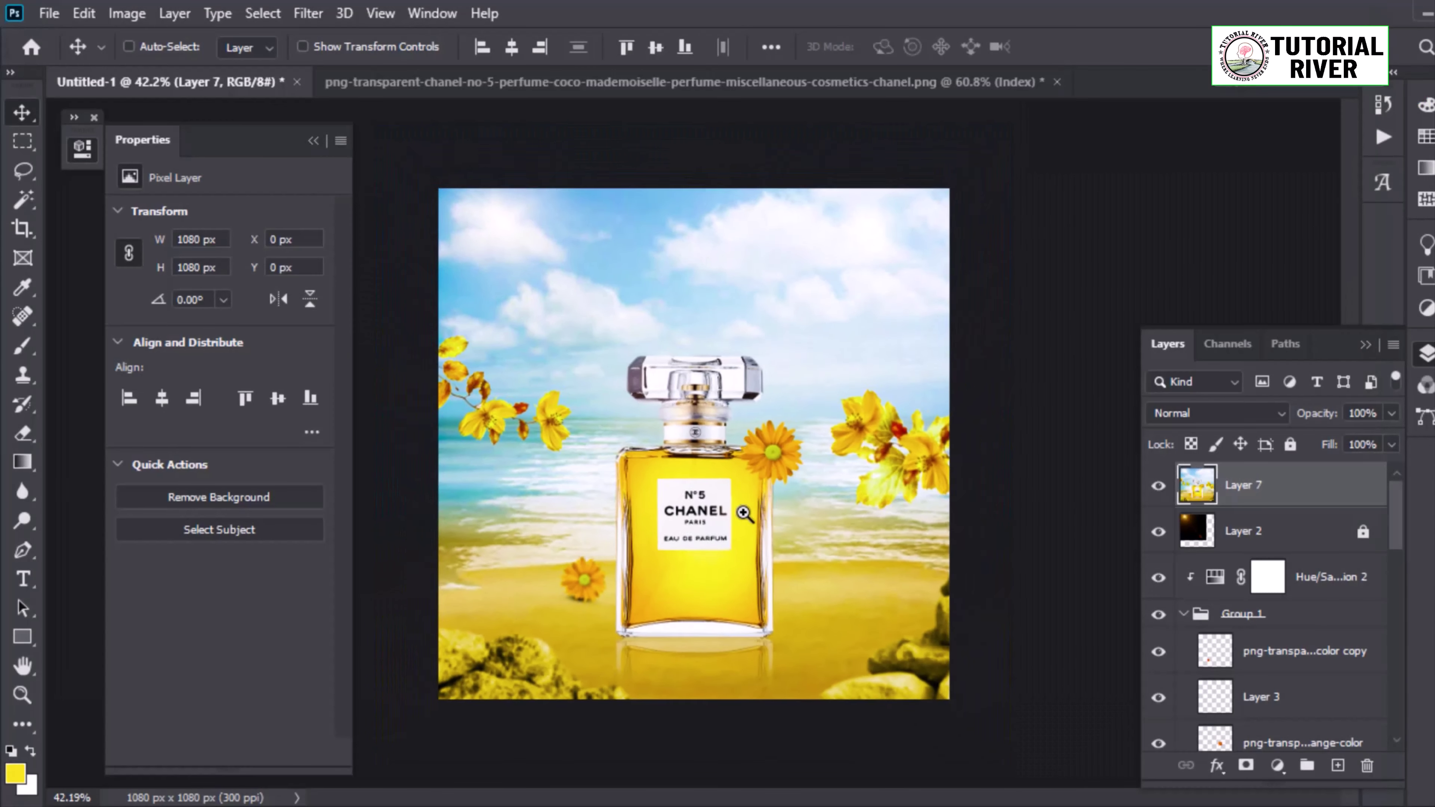
pyautogui.moveTo(809, 494); pyautogui.dragTo(766, 500)
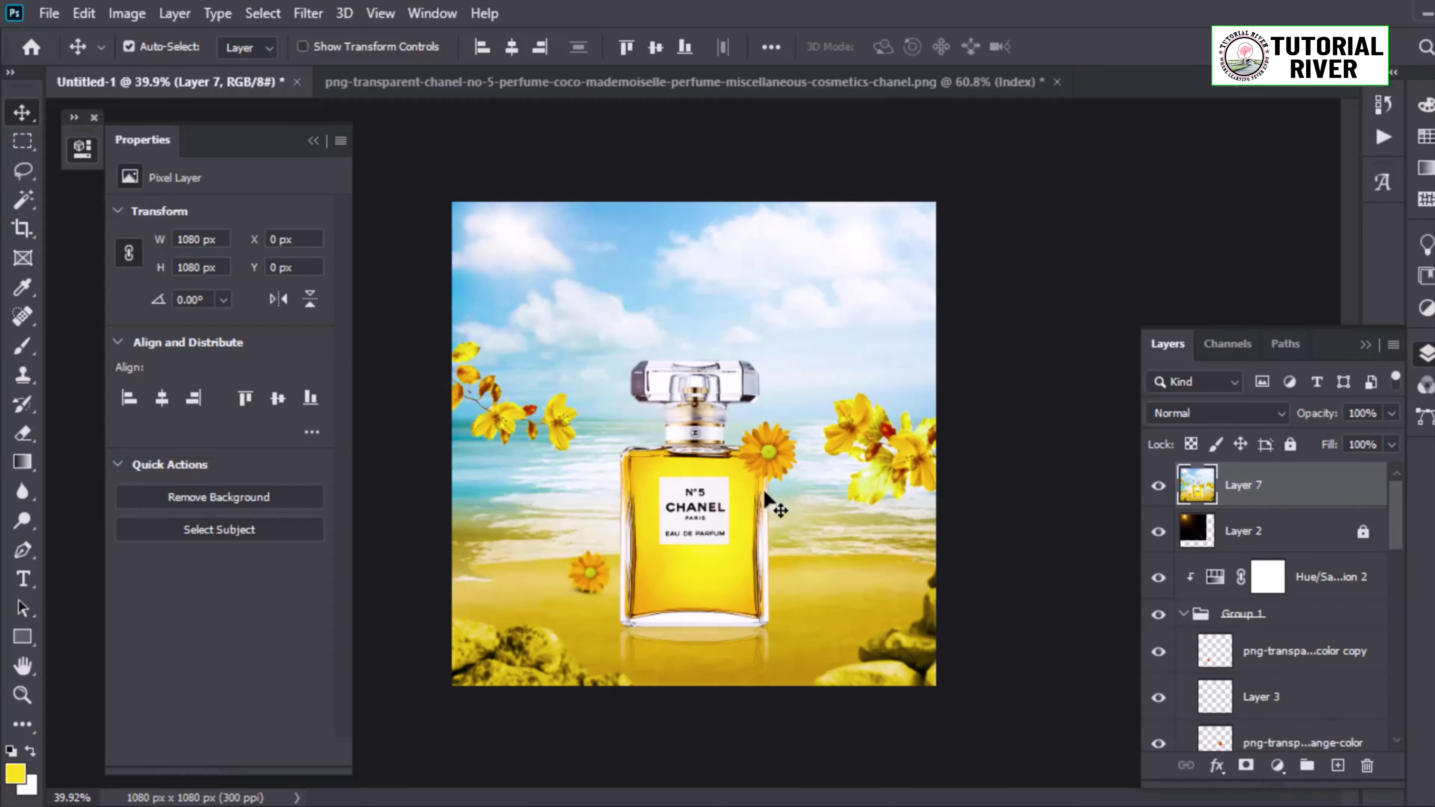